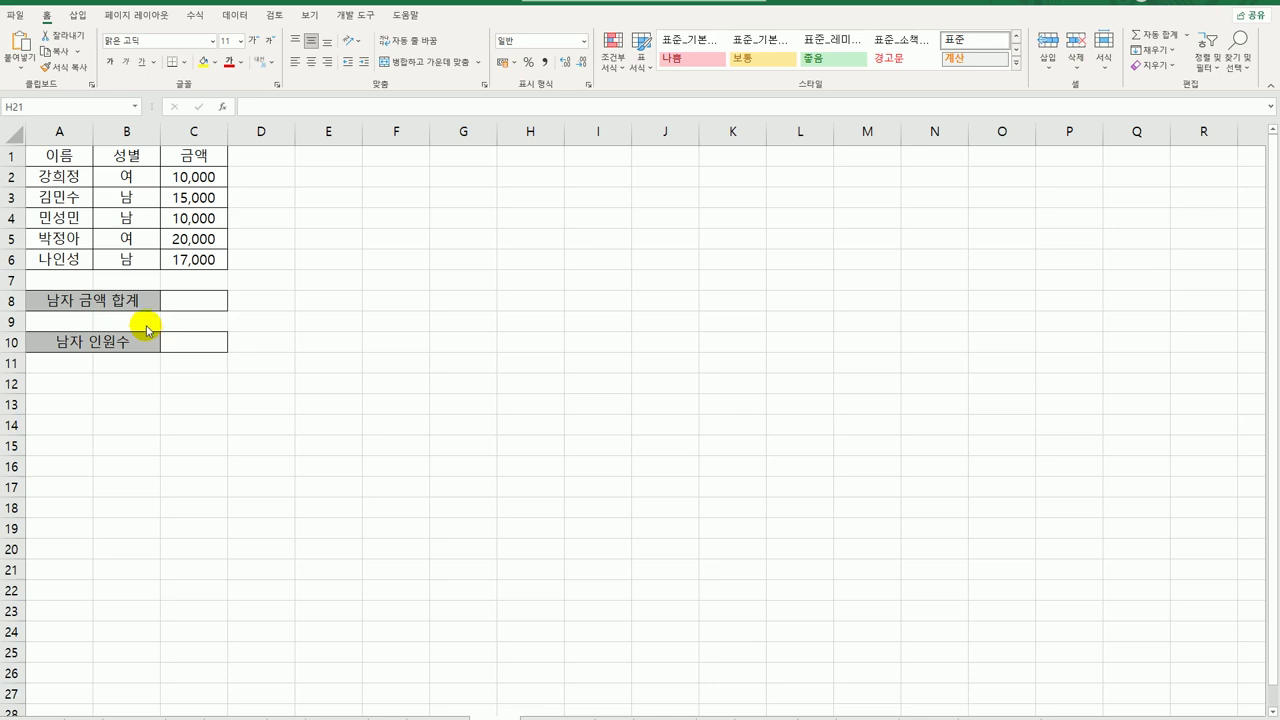
Start a SUM formula in C8 for the men's amount total, with the condition (B2:B6="남") on the gender column.
left_click(127, 197)
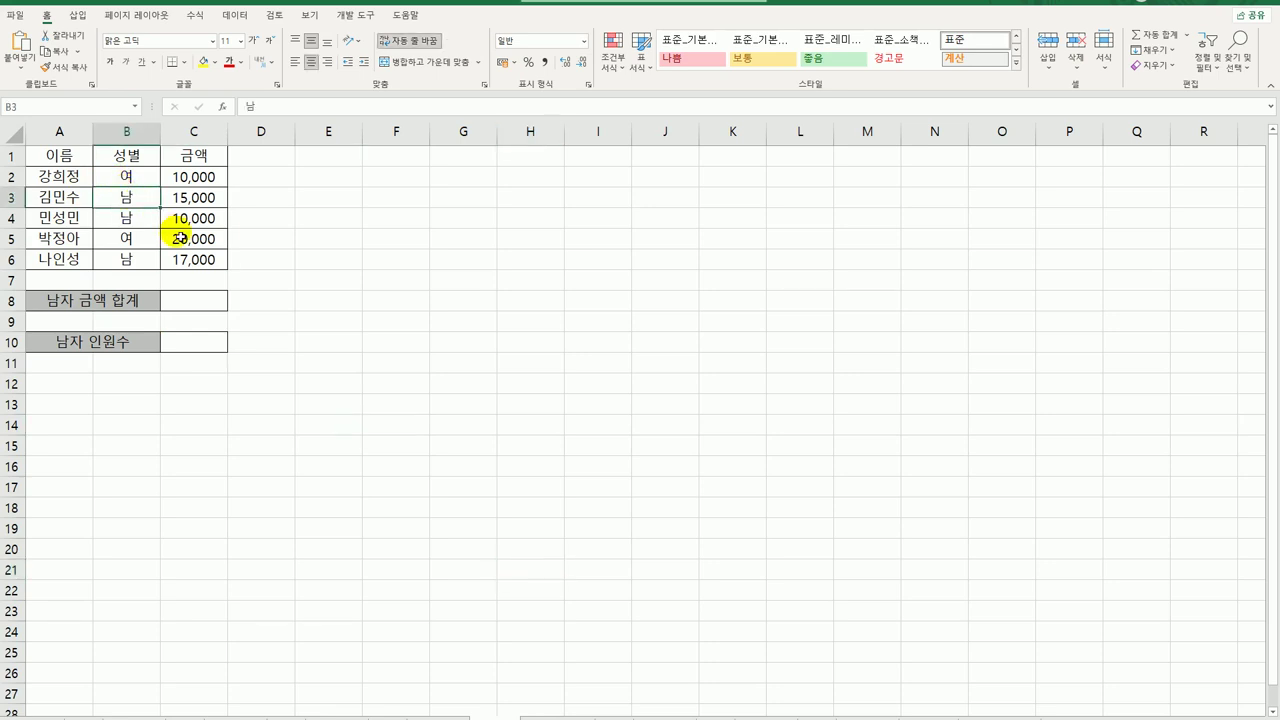
left_click(183, 197)
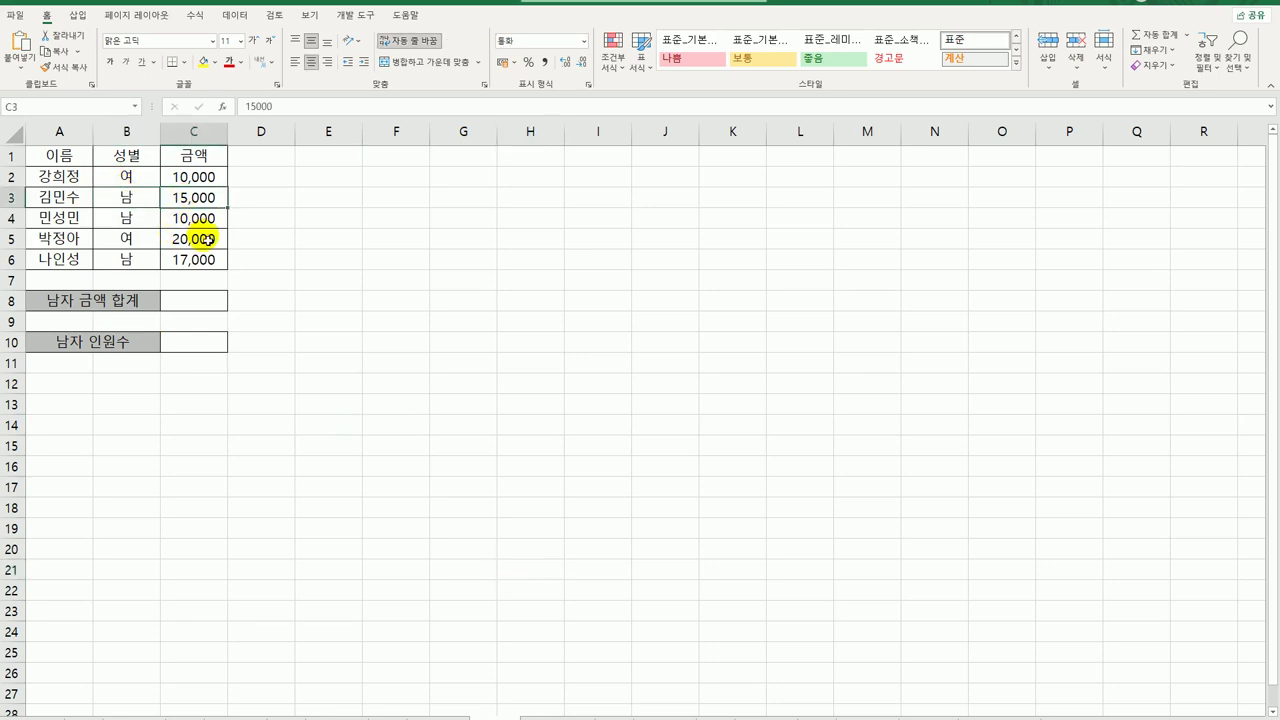
left_click(210, 299)
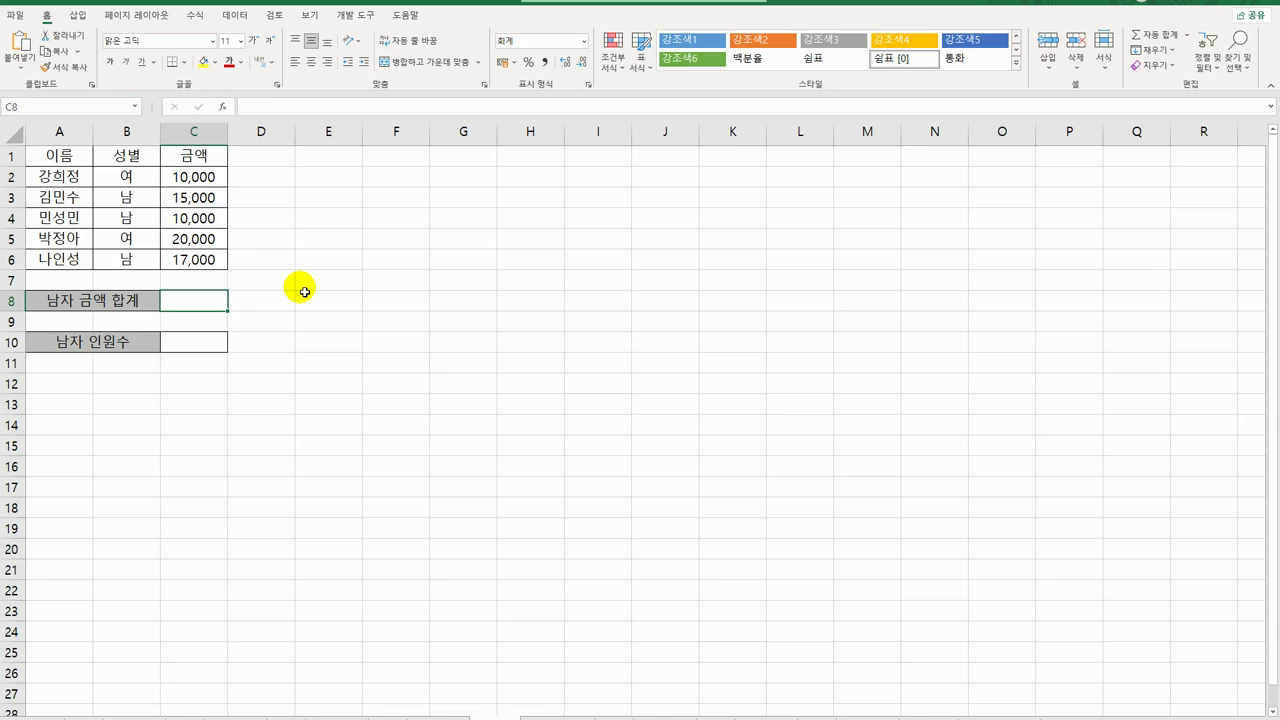
type("=")
type("ㄴ")
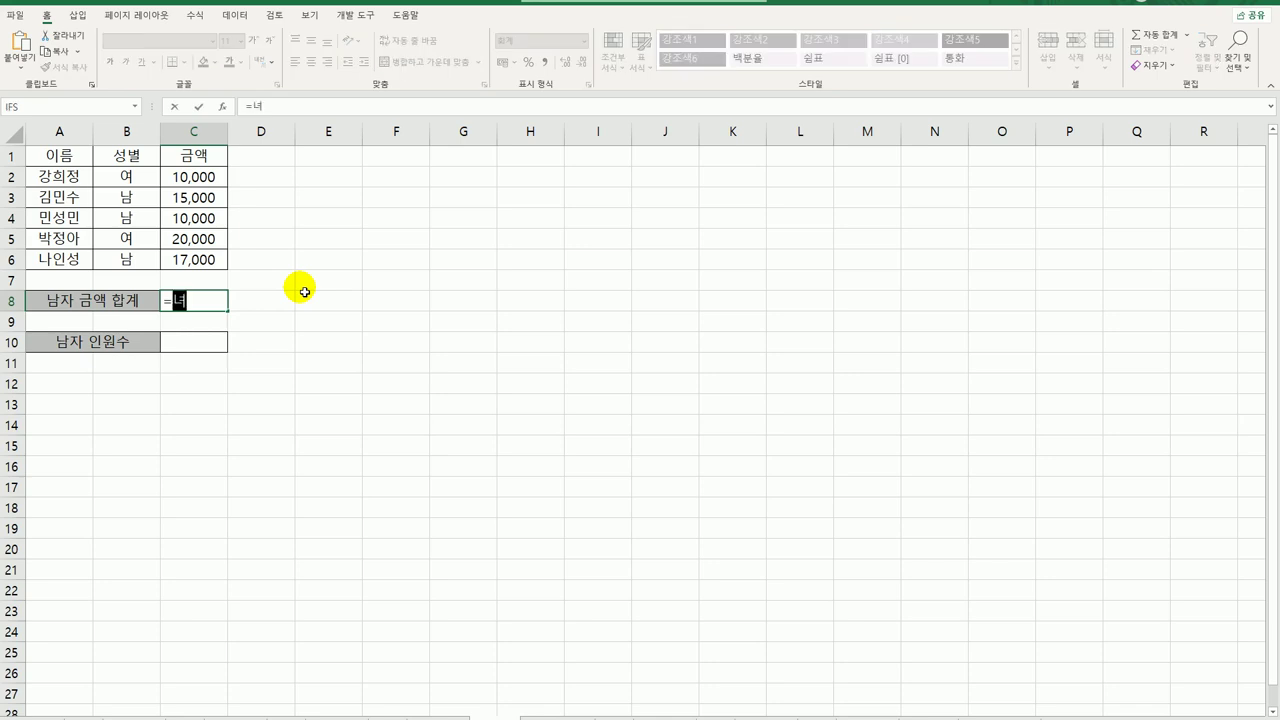
key("BackSpace")
type("sum(")
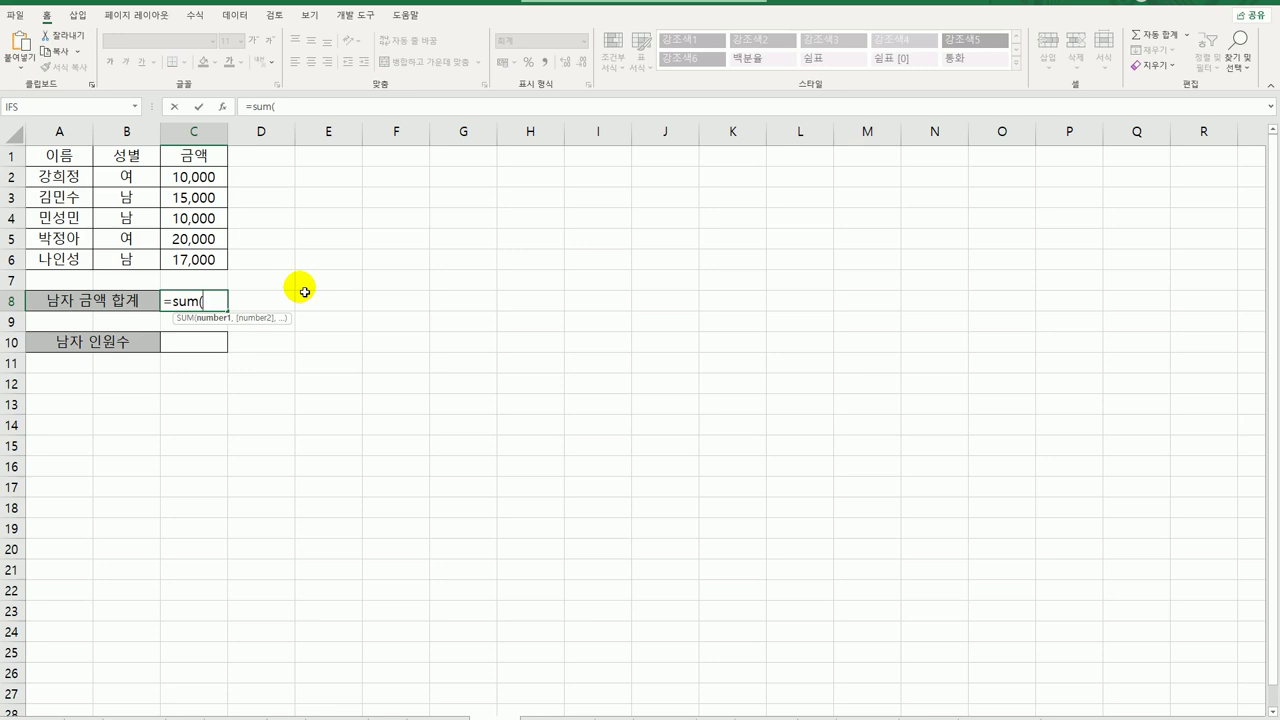
type("(")
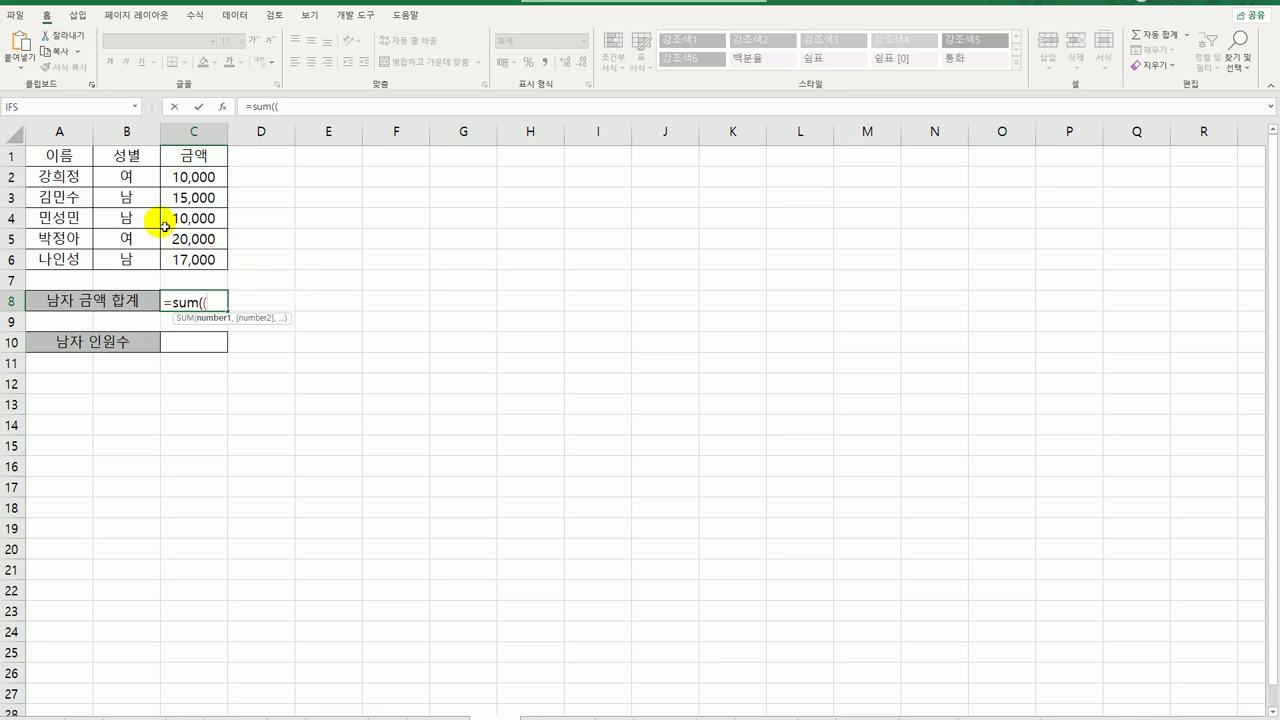
left_click_drag(123, 176, 134, 260)
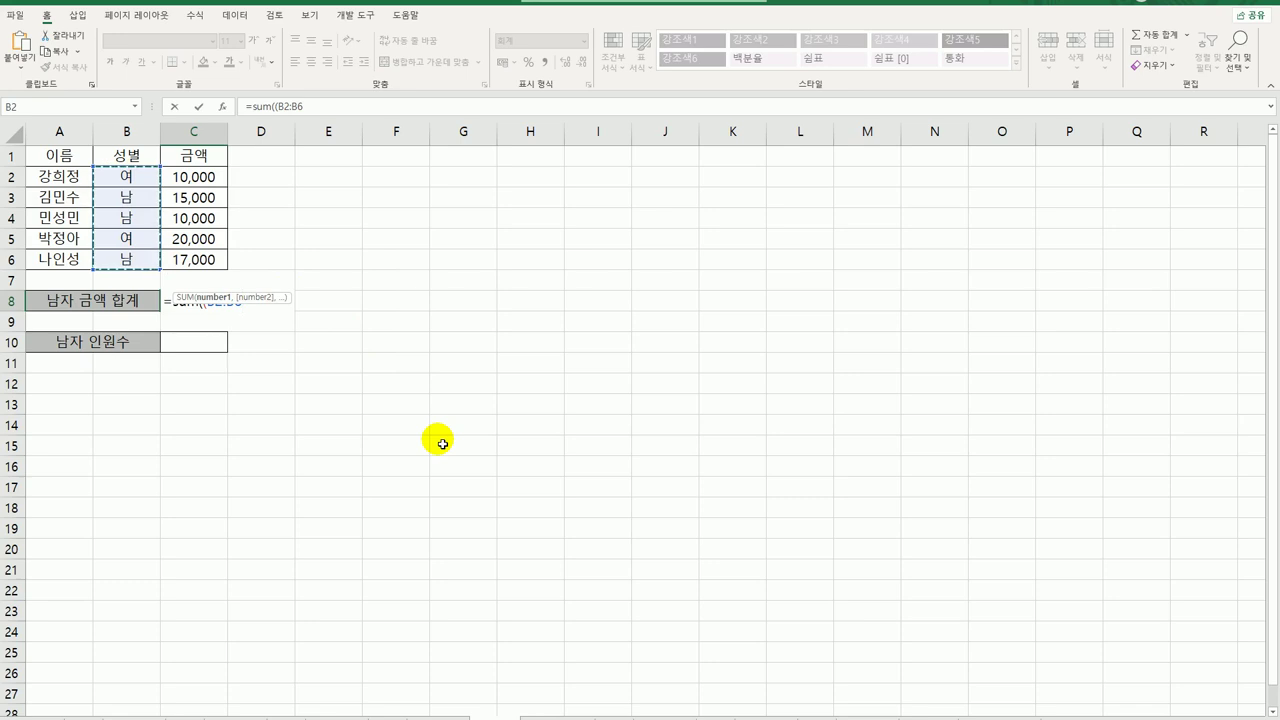
type("=")
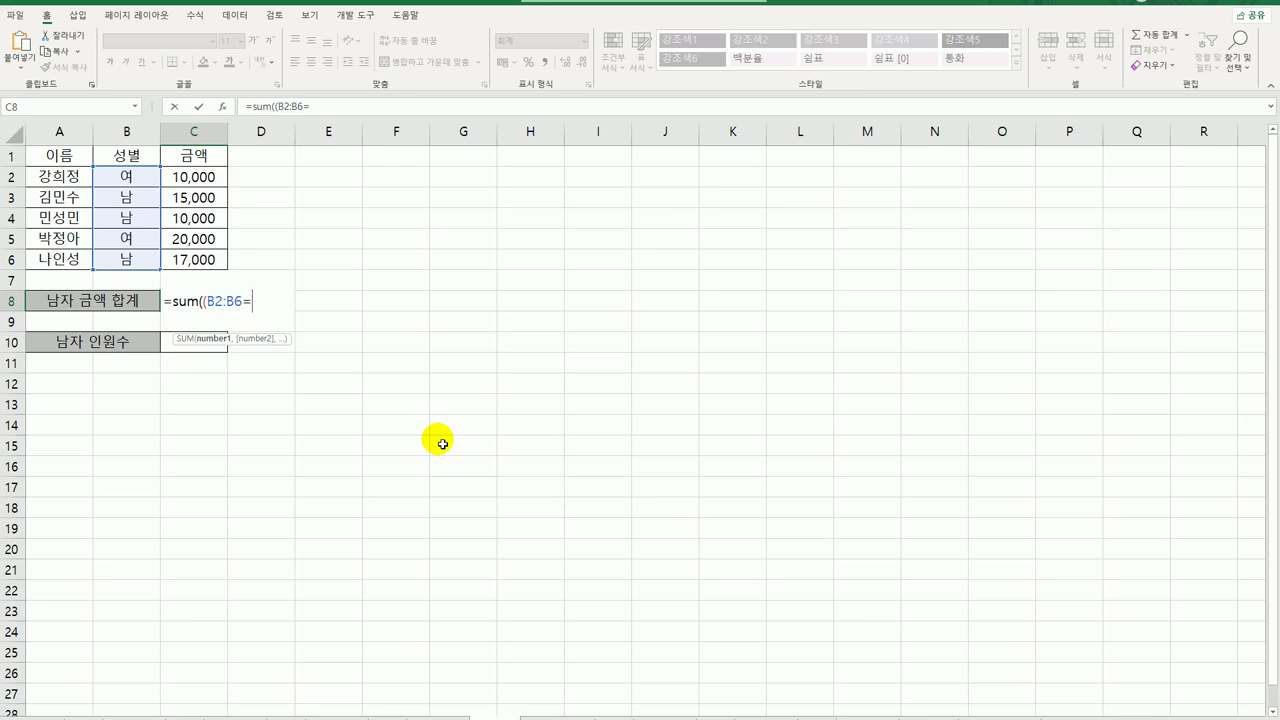
type("\"남\"")
Multiply the condition by the amounts C2:C6 and enter =SUM((B2:B6="남")*C2:C6) as an array formula.
type(")*")
left_click_drag(200, 177, 212, 259)
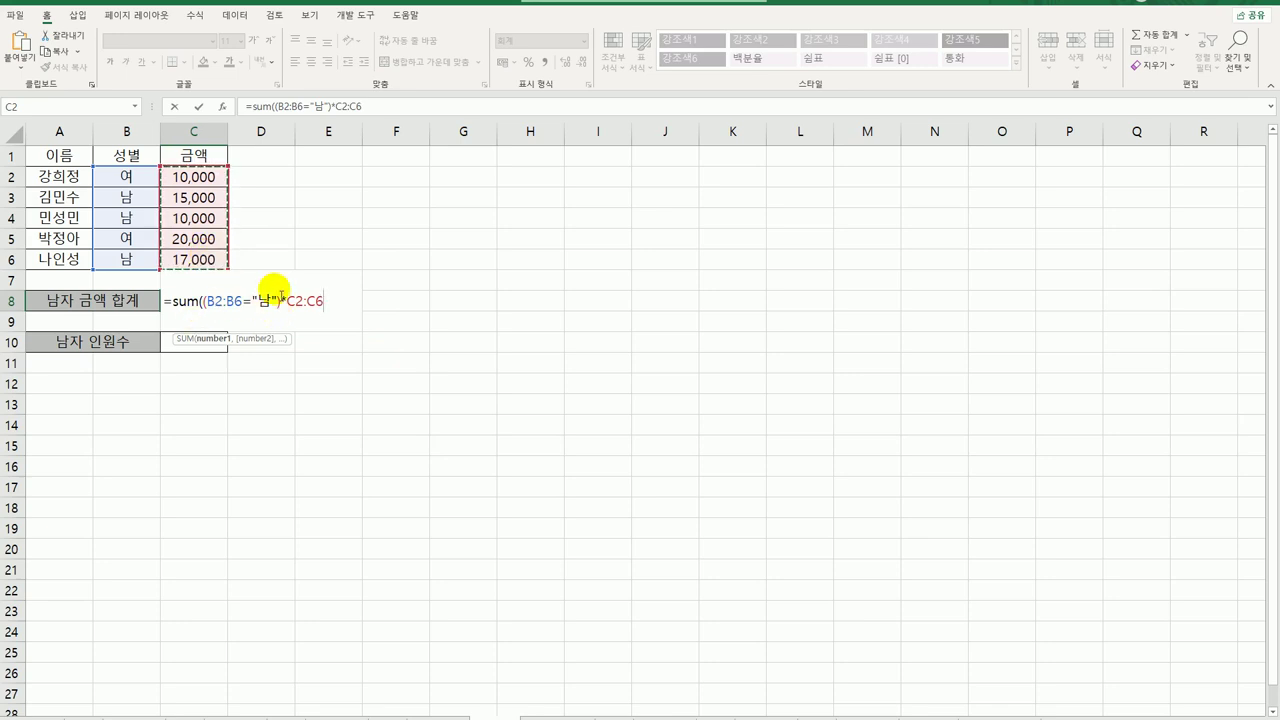
type(")")
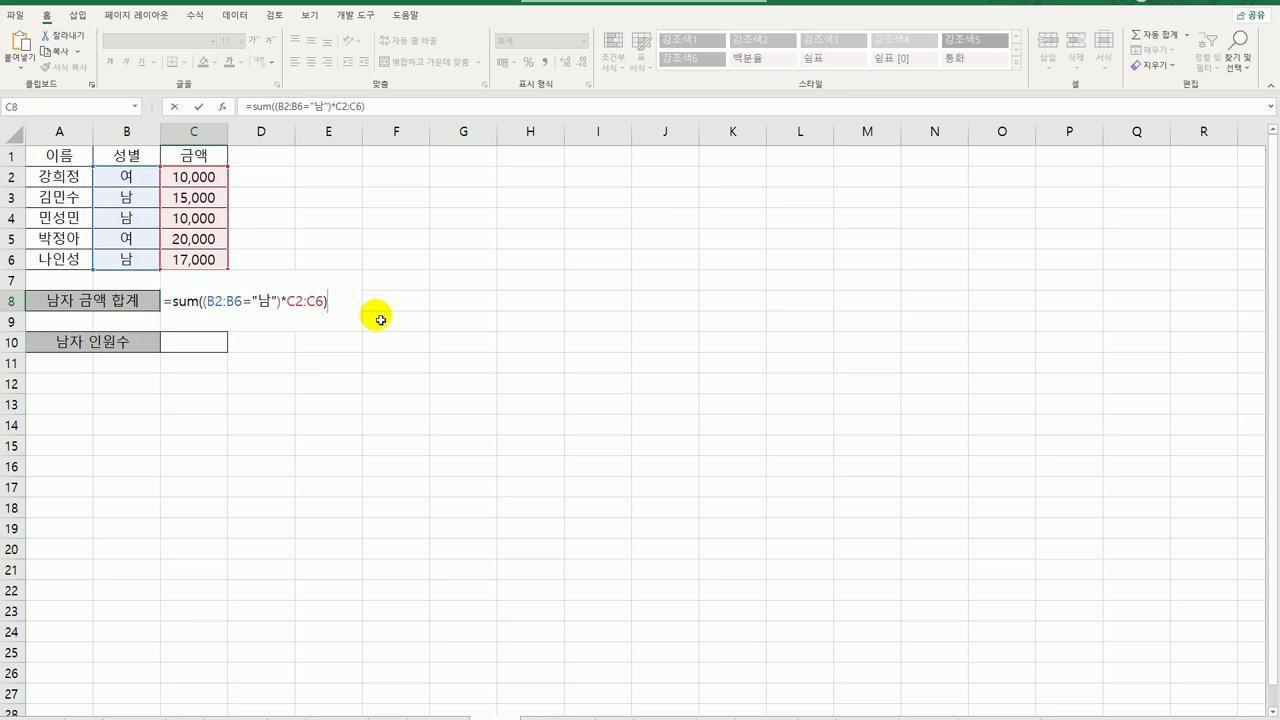
key("ctrl+shift+Return")
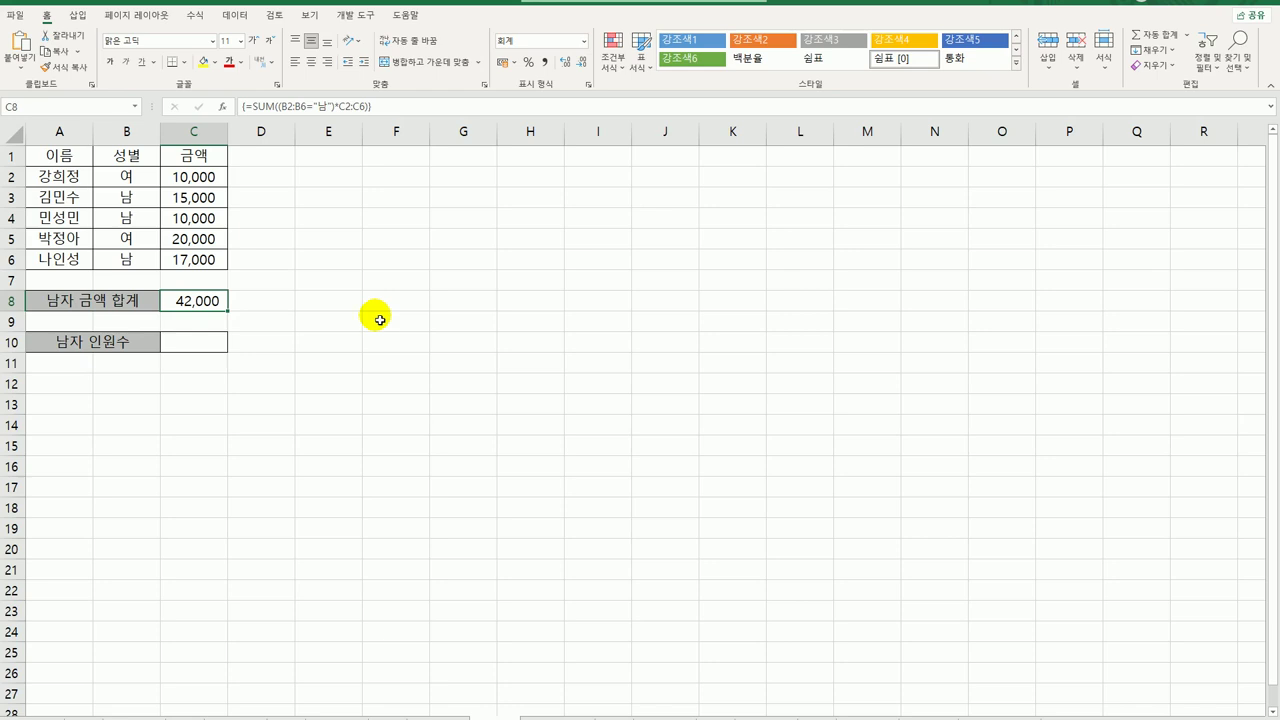
Re-enter the men's total formula in C8 as an ordinary formula instead of an array formula.
double_click(215, 301)
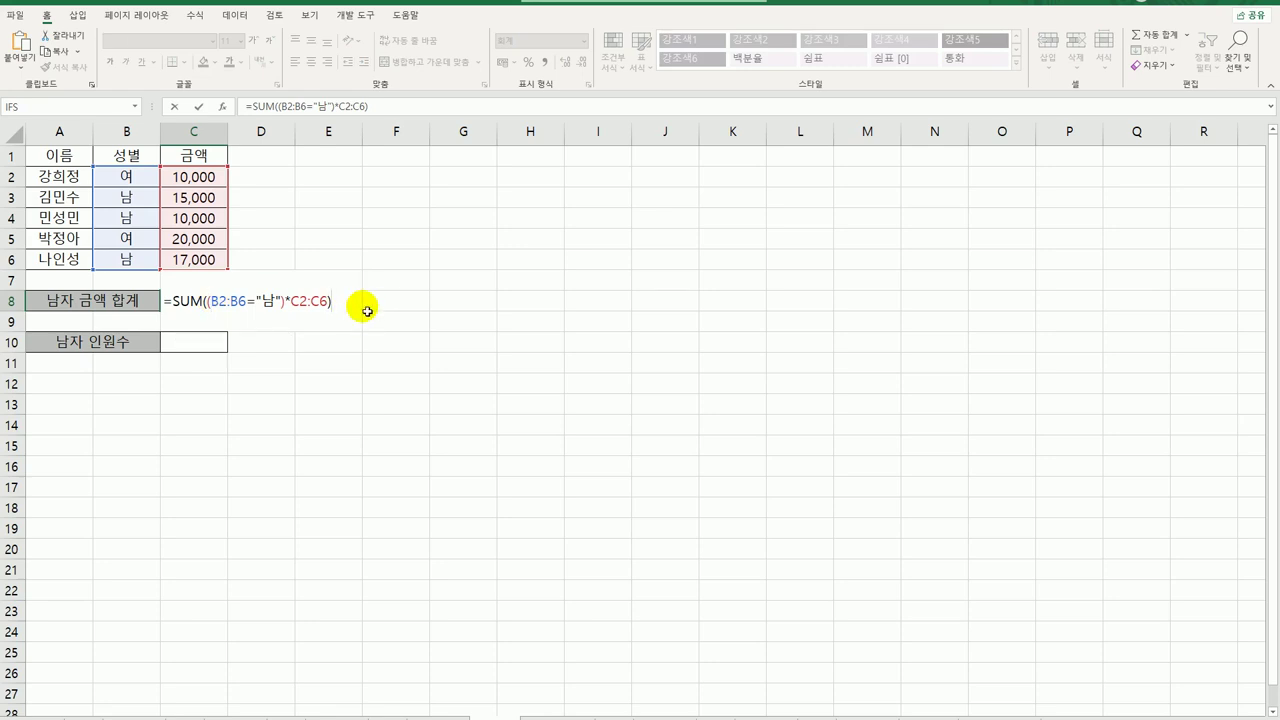
key("ctrl+shift+Return")
key("Up")
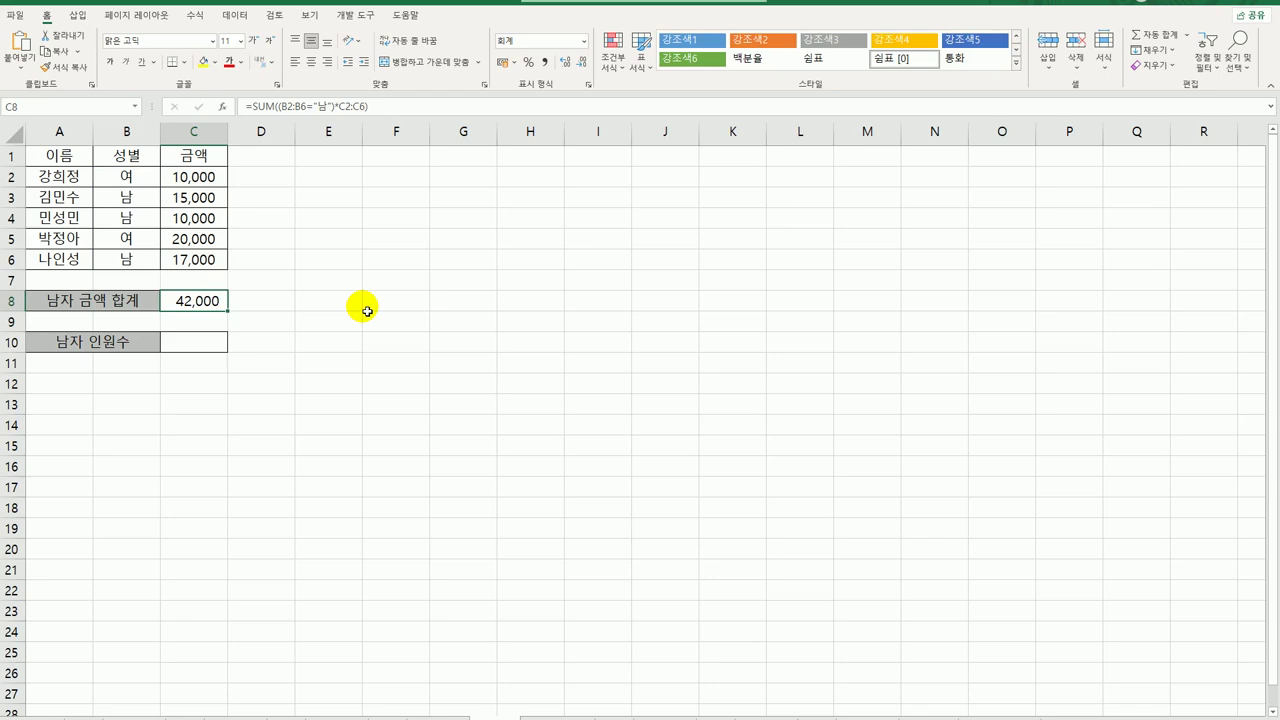
double_click(255, 301)
left_click(332, 302)
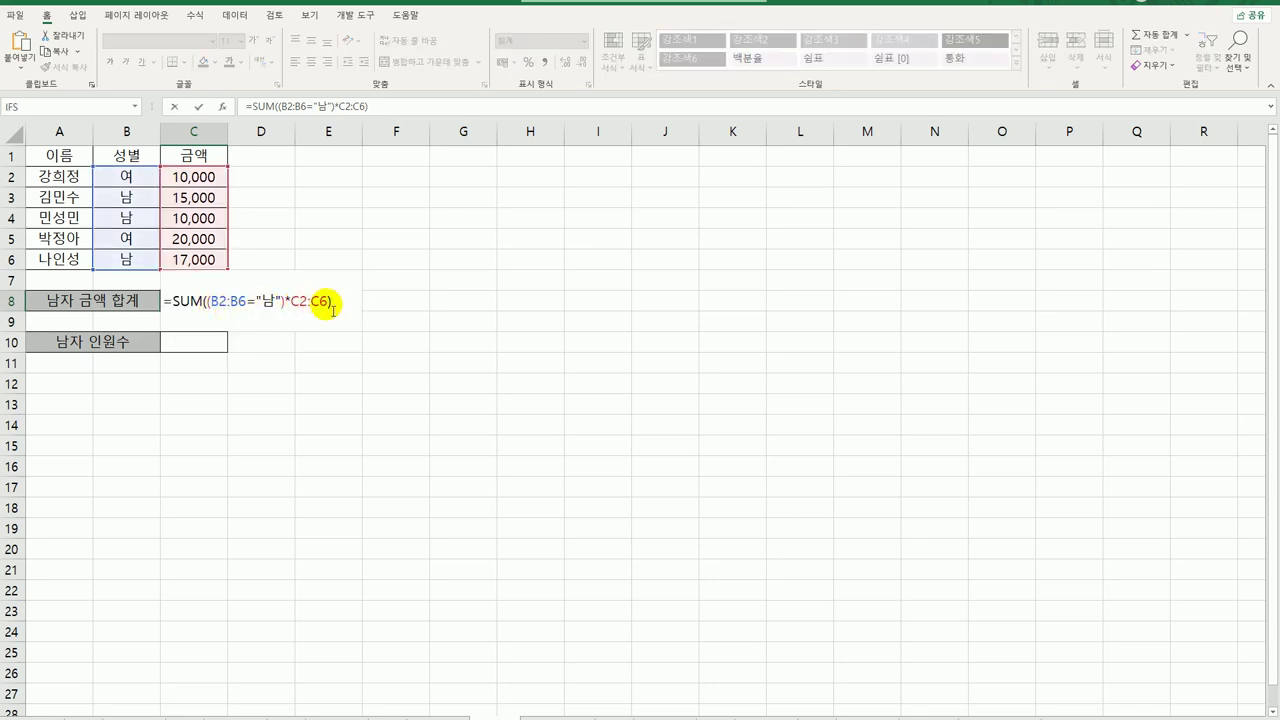
key("Return")
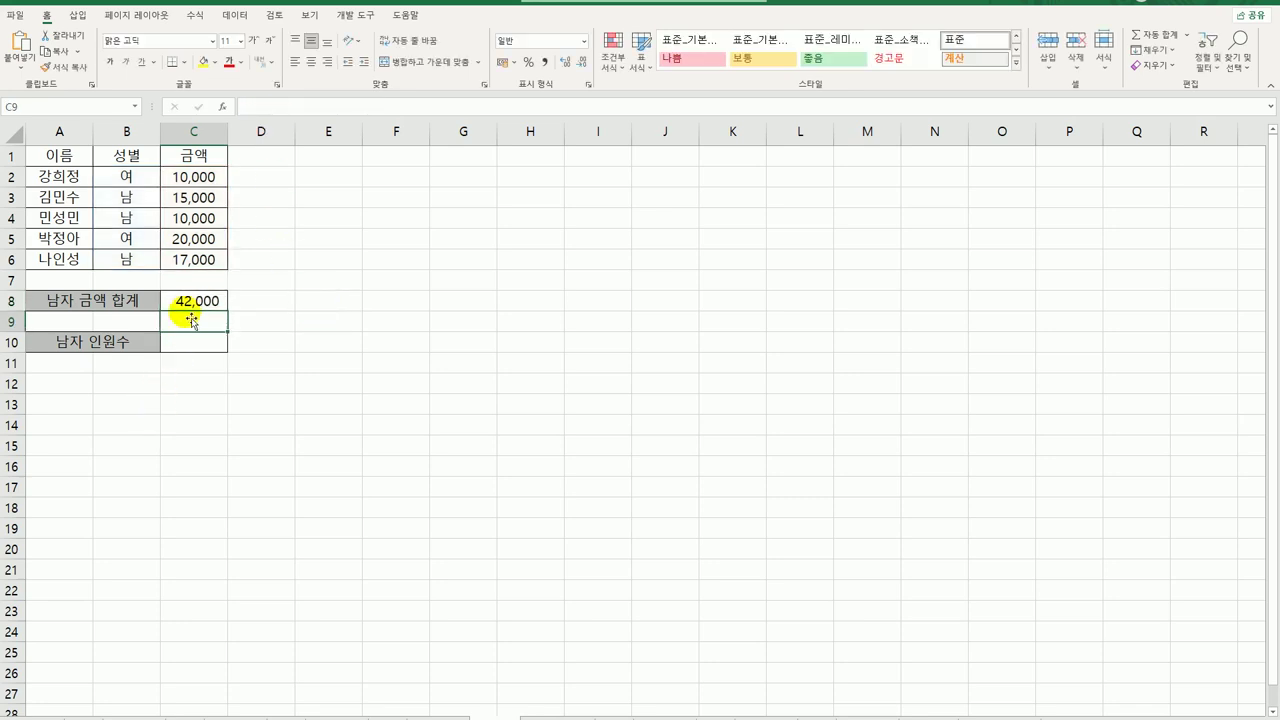
left_click(193, 308)
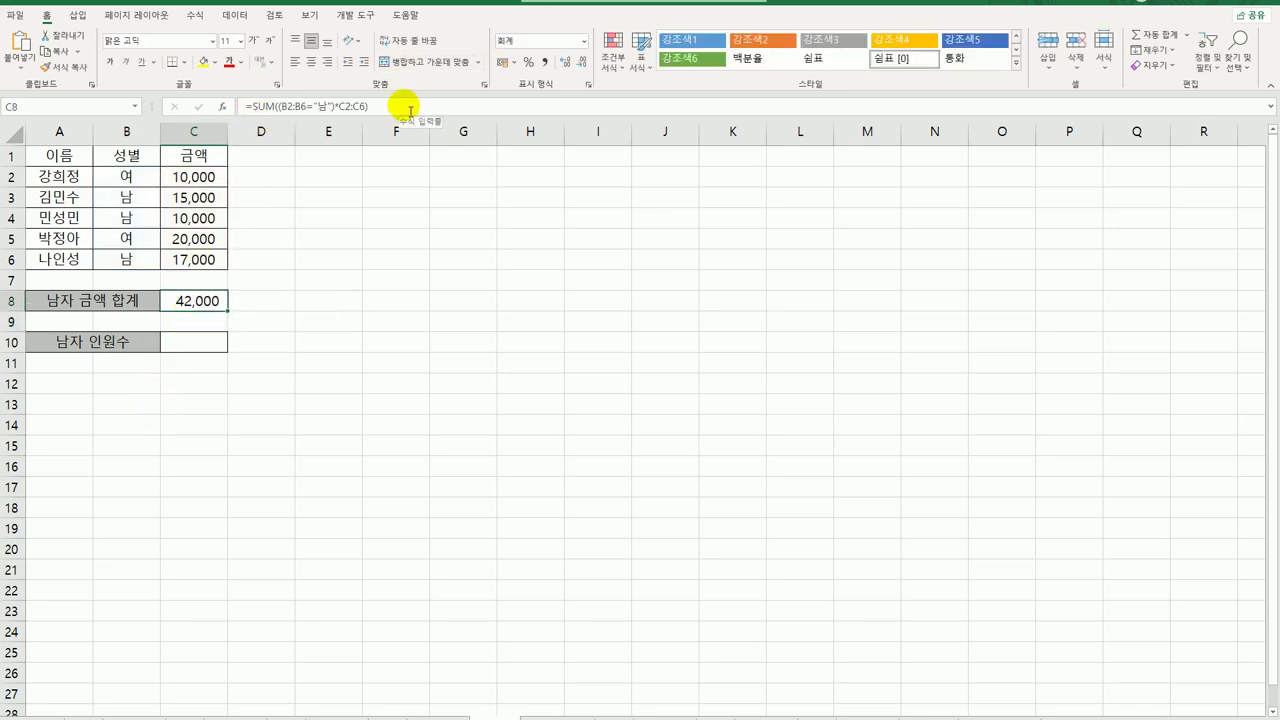
Convert the SUM formula in C8 back into an array formula.
double_click(190, 303)
left_click(337, 303)
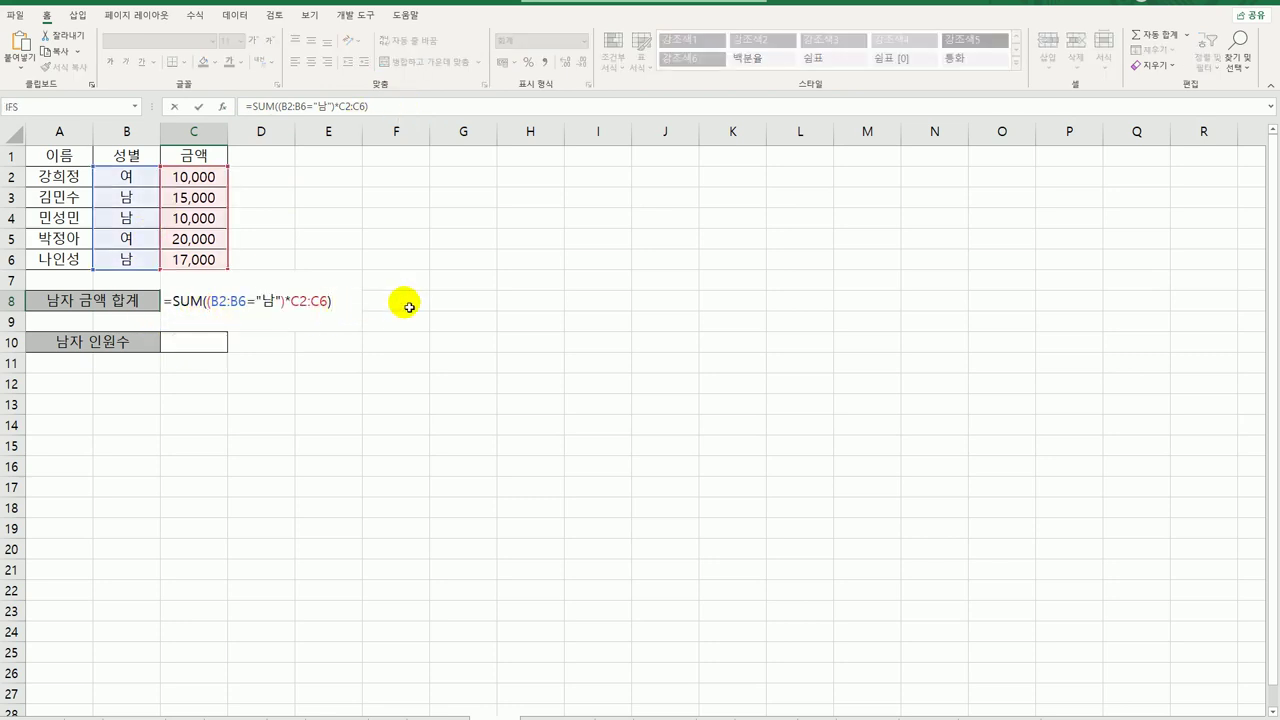
key("ctrl+shift+Return")
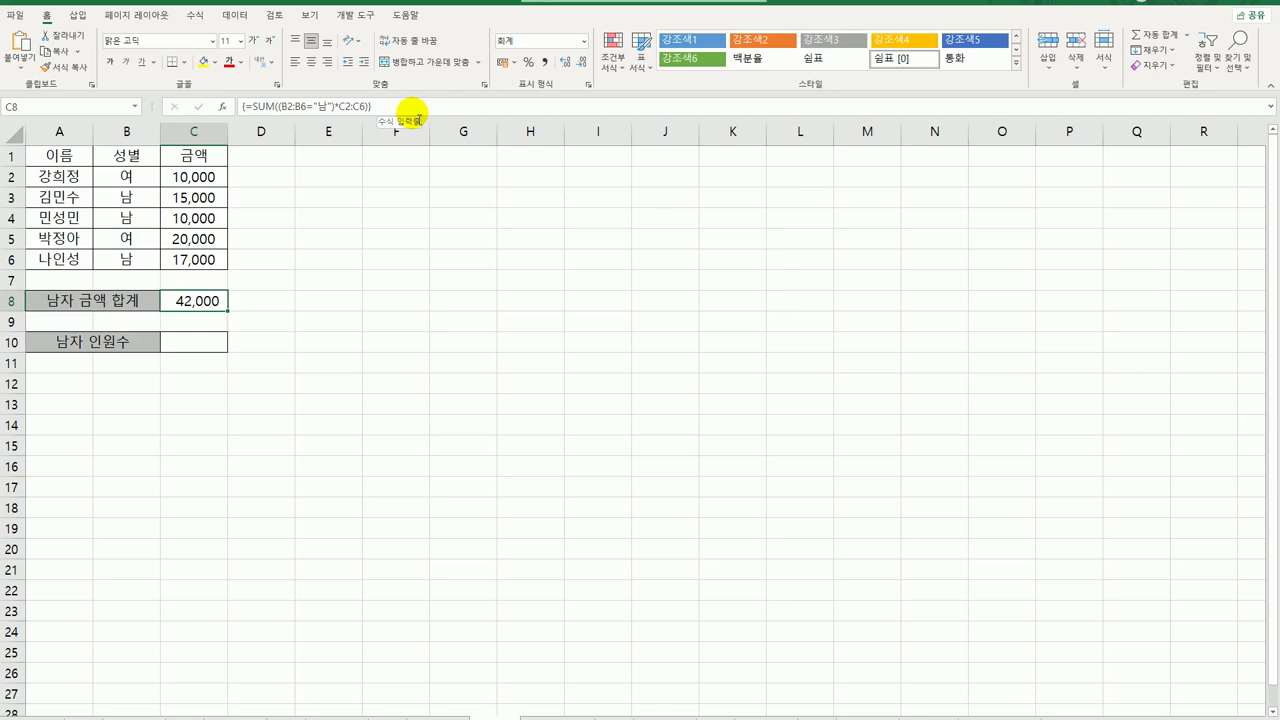
Enter the array formula =SUM((B2:B6="남")*1) in C10 to count the men.
left_click(201, 343)
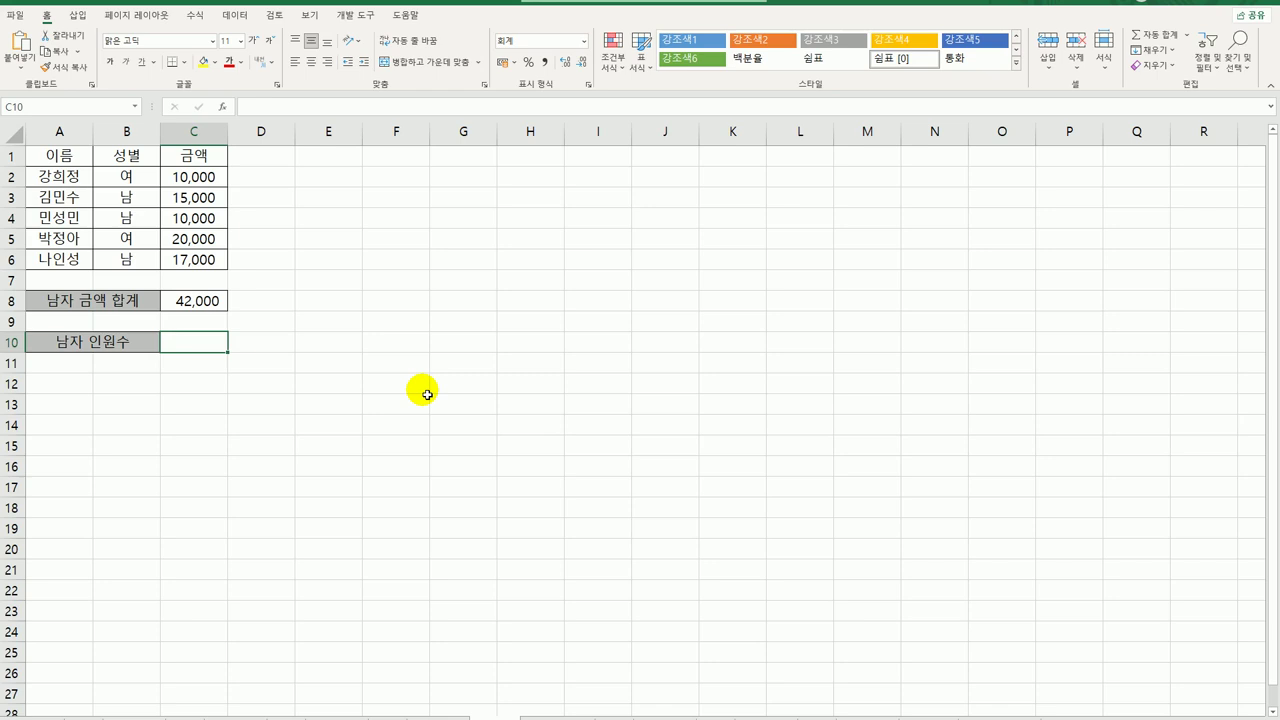
type("=")
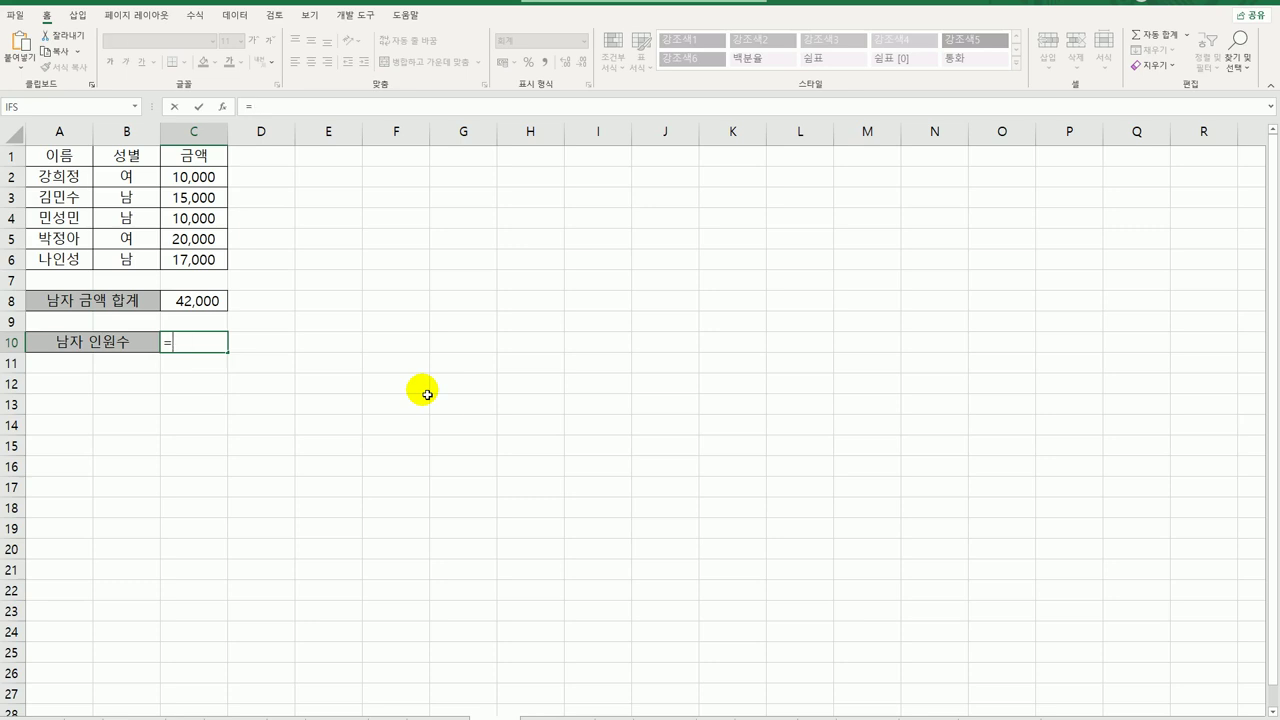
type("sum(")
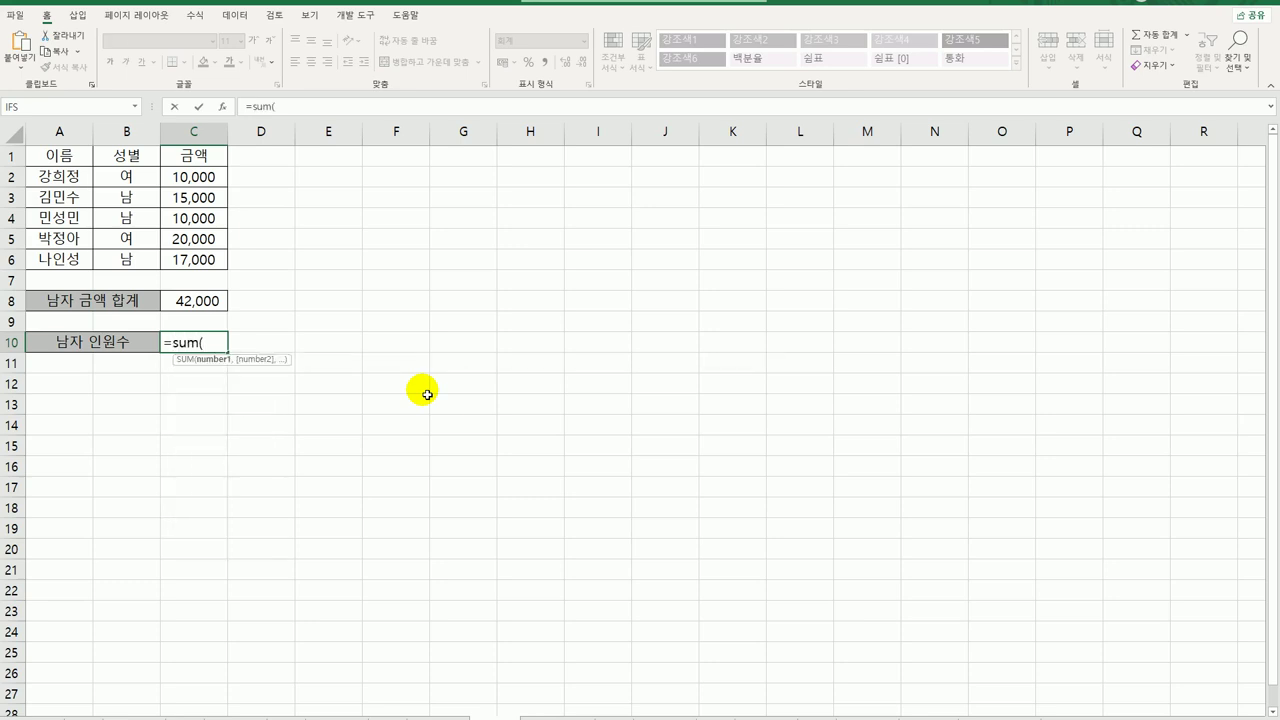
type("(")
left_click_drag(116, 174, 140, 257)
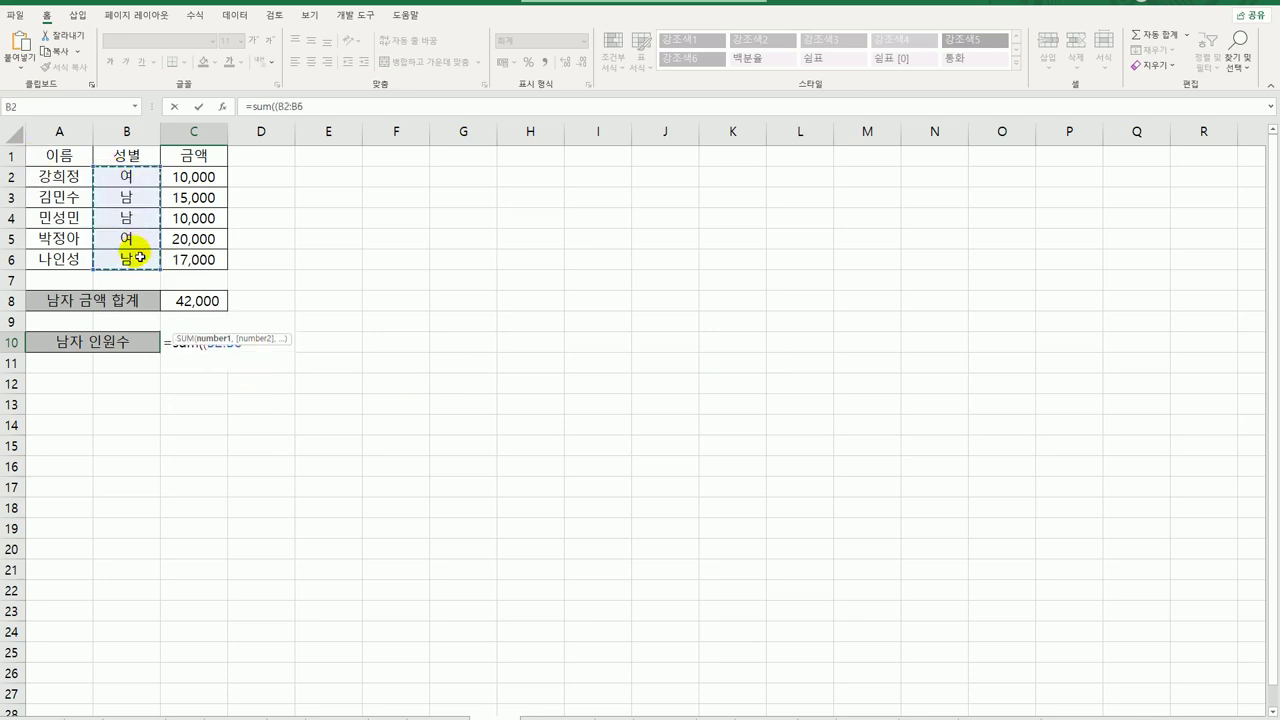
type("=")
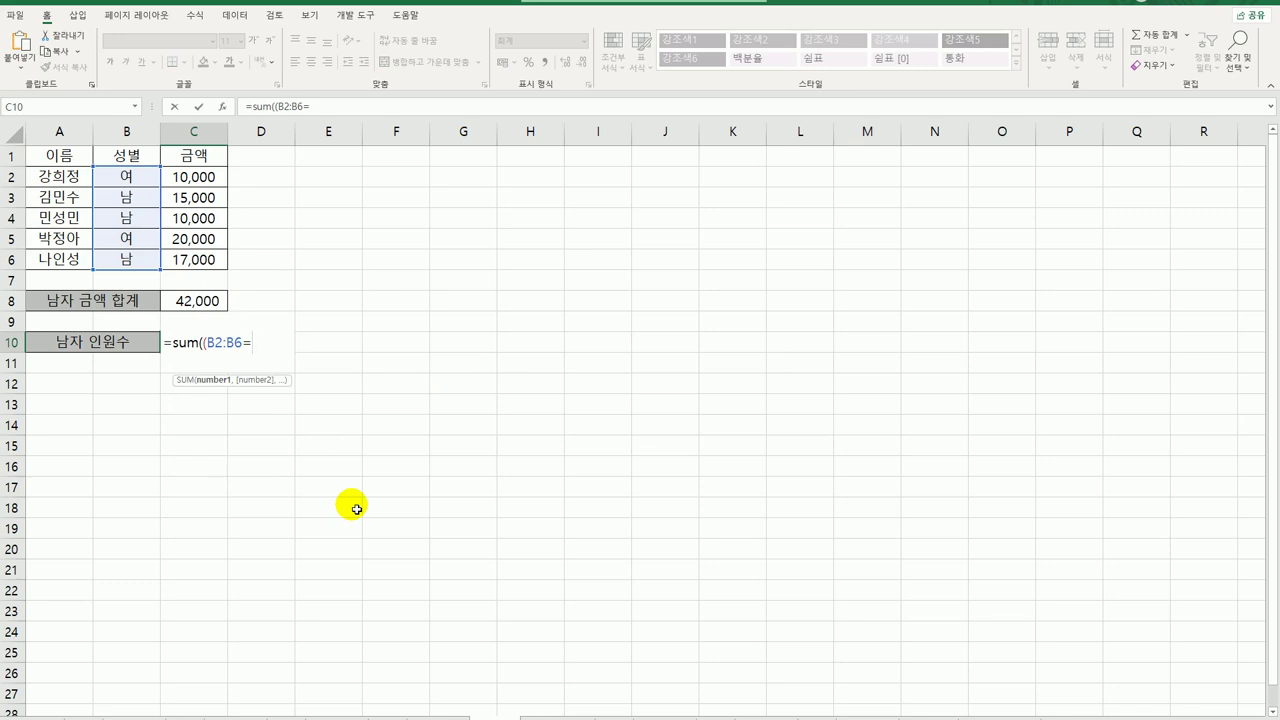
type("\"남\")* 1")
type(")")
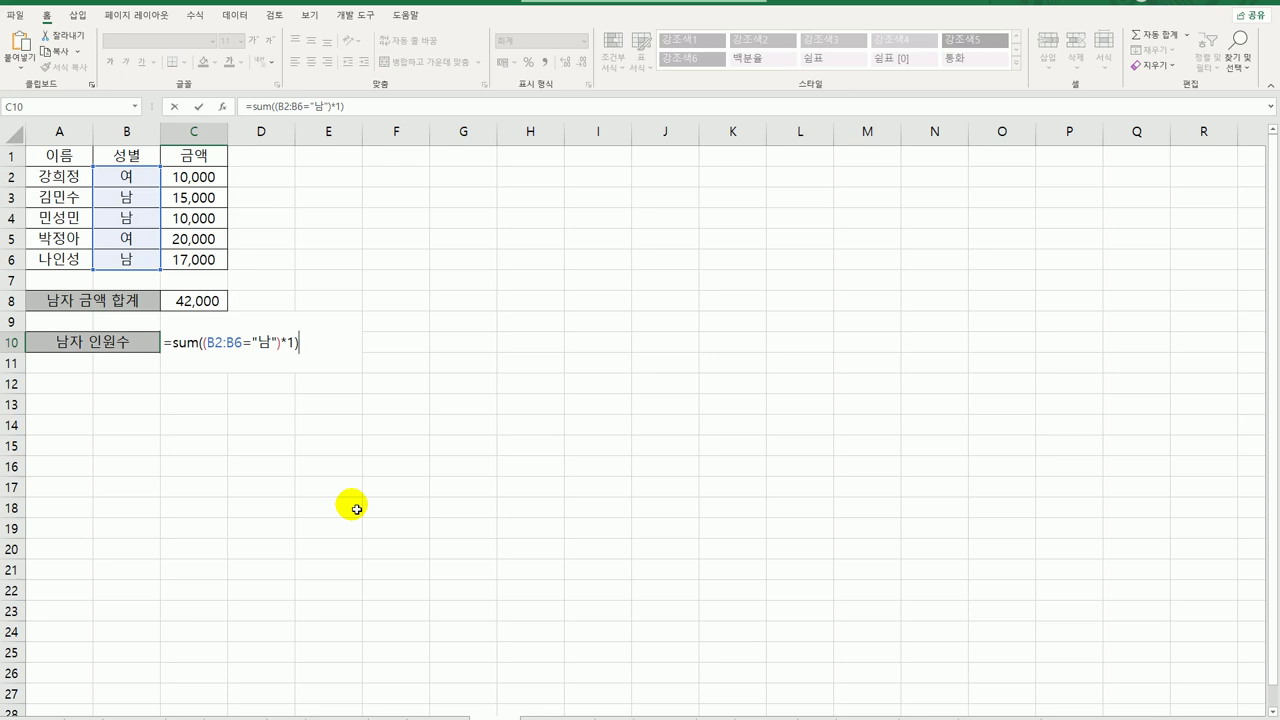
key("ctrl+shift+Return")
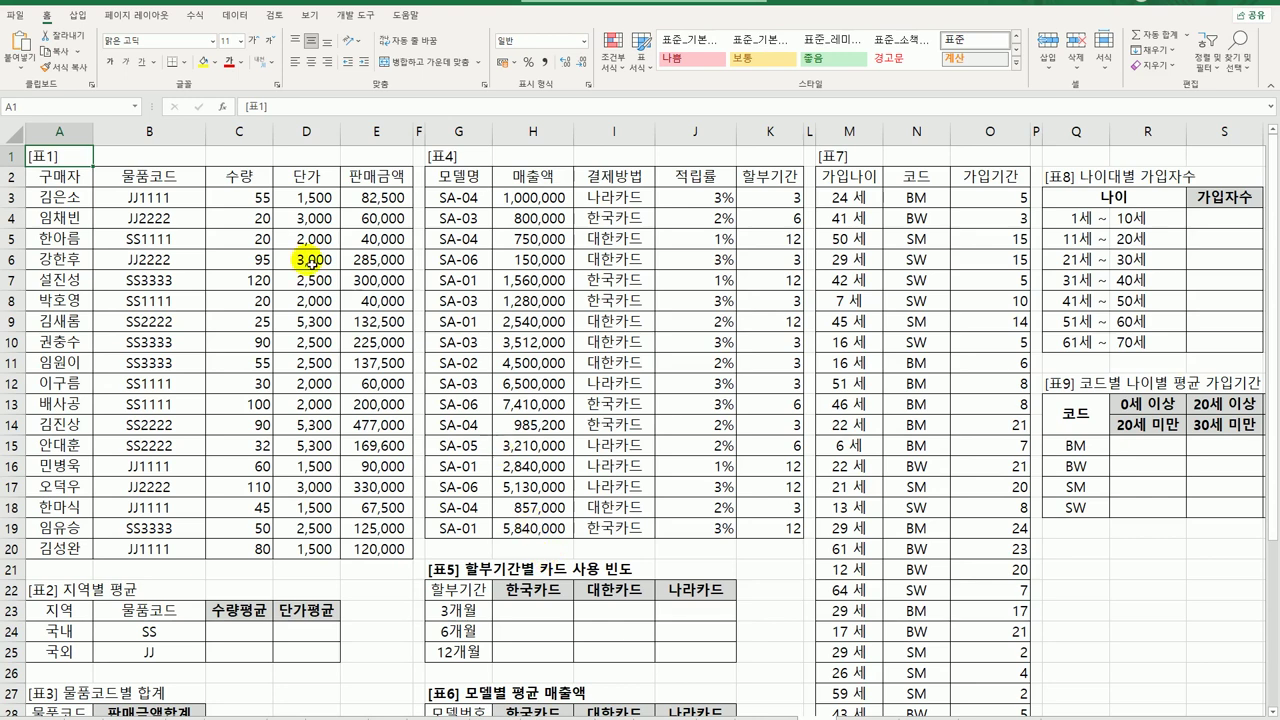
Start the quantity average (수량평균) formula for 국내 in C24 of [표2] with AVERAGE and a nested IF.
left_click(258, 197)
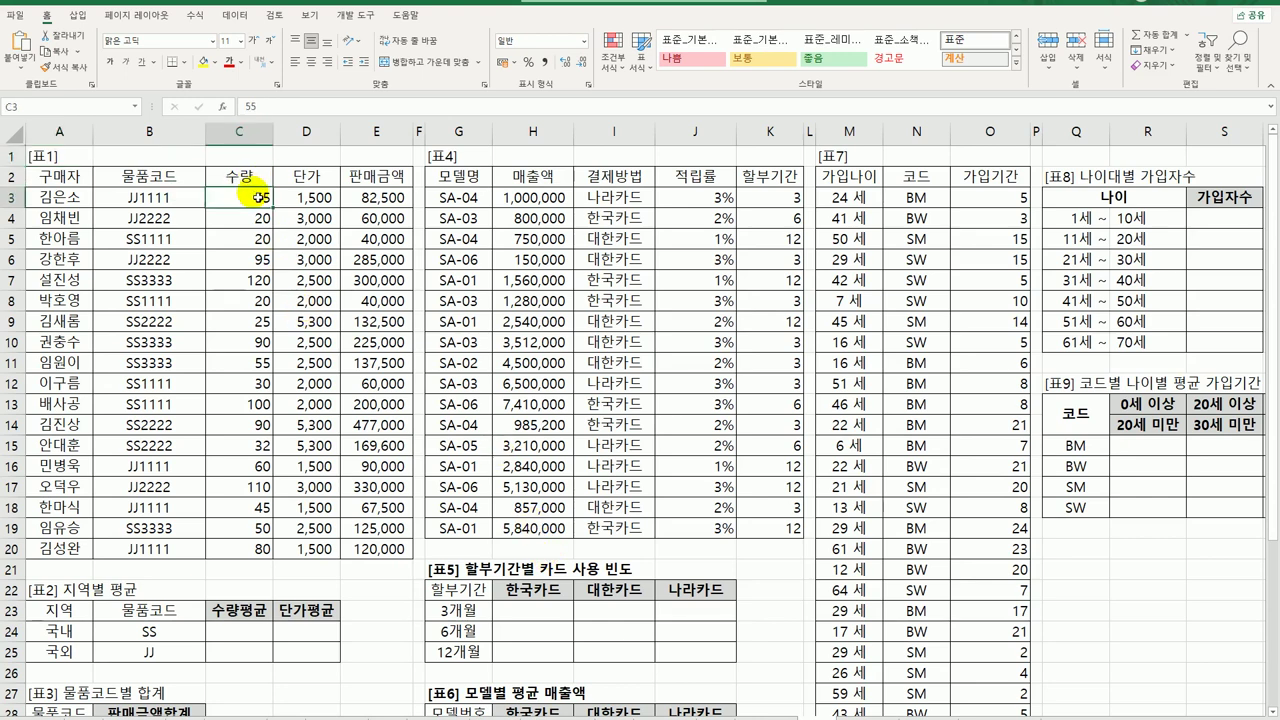
left_click(240, 640)
left_click_drag(240, 642, 307, 654)
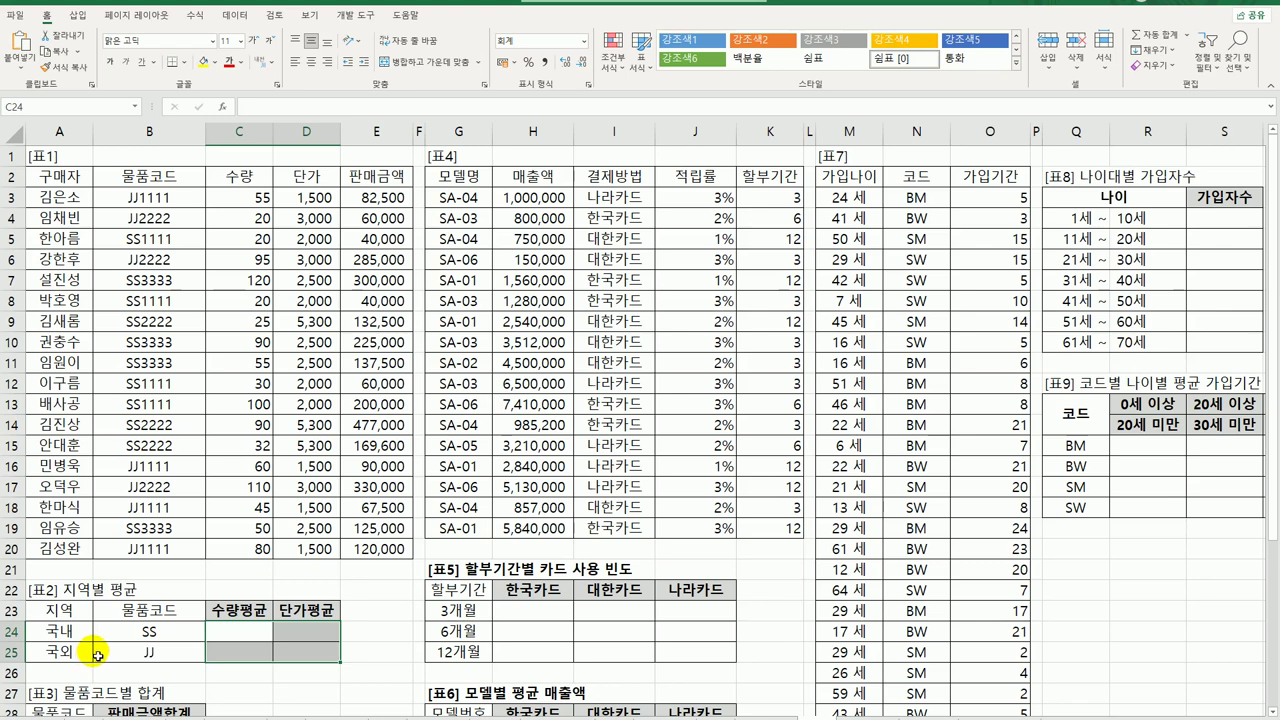
left_click(227, 636)
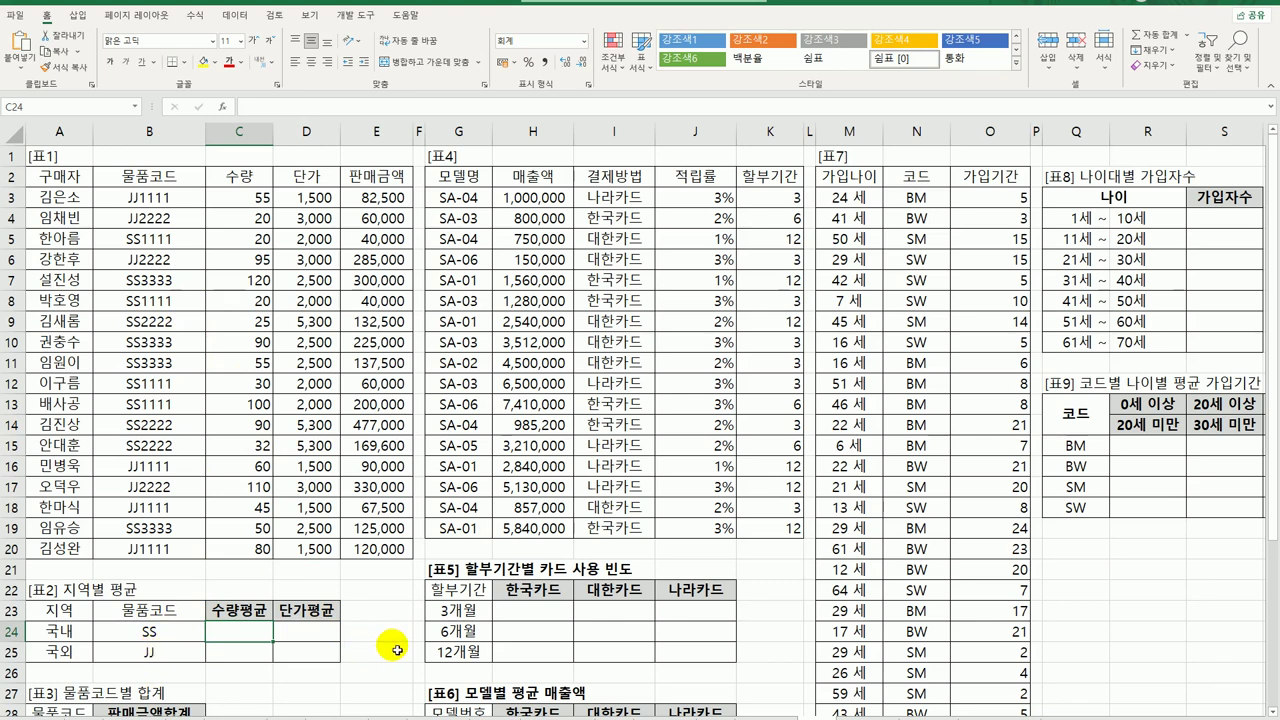
type("=")
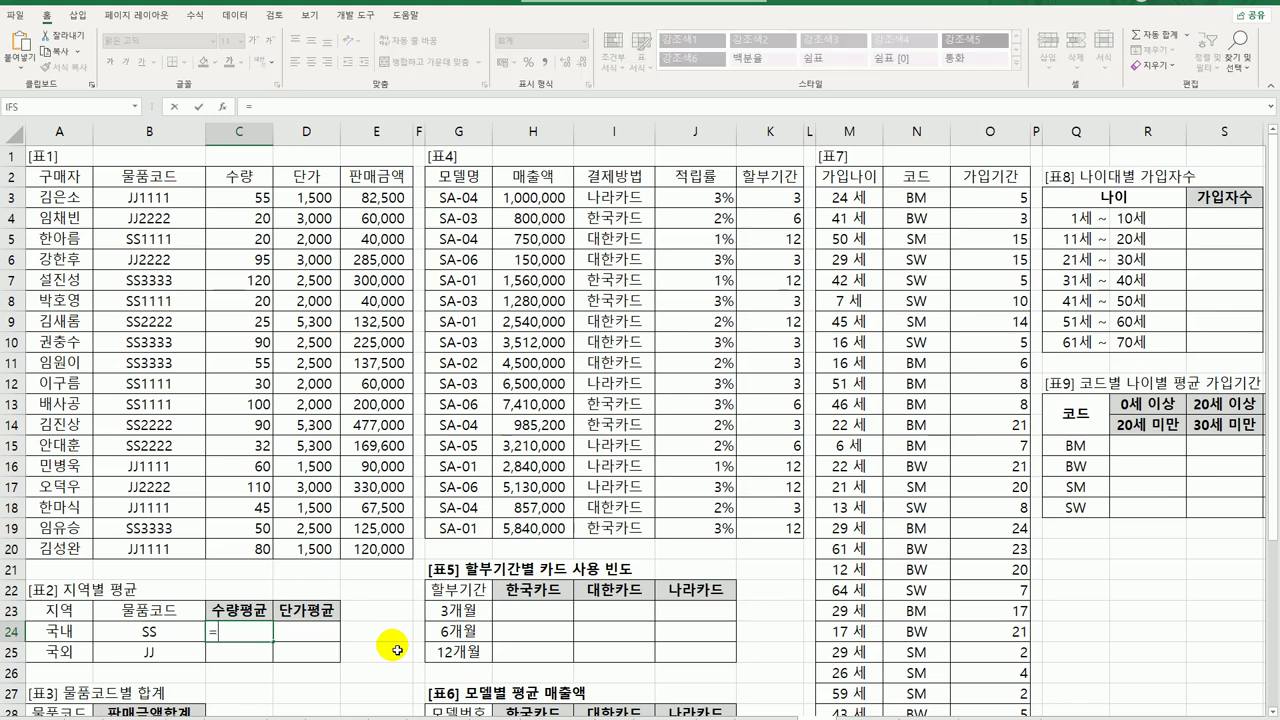
type("ㅁ")
key("BackSpace")
type("av")
key("Down")
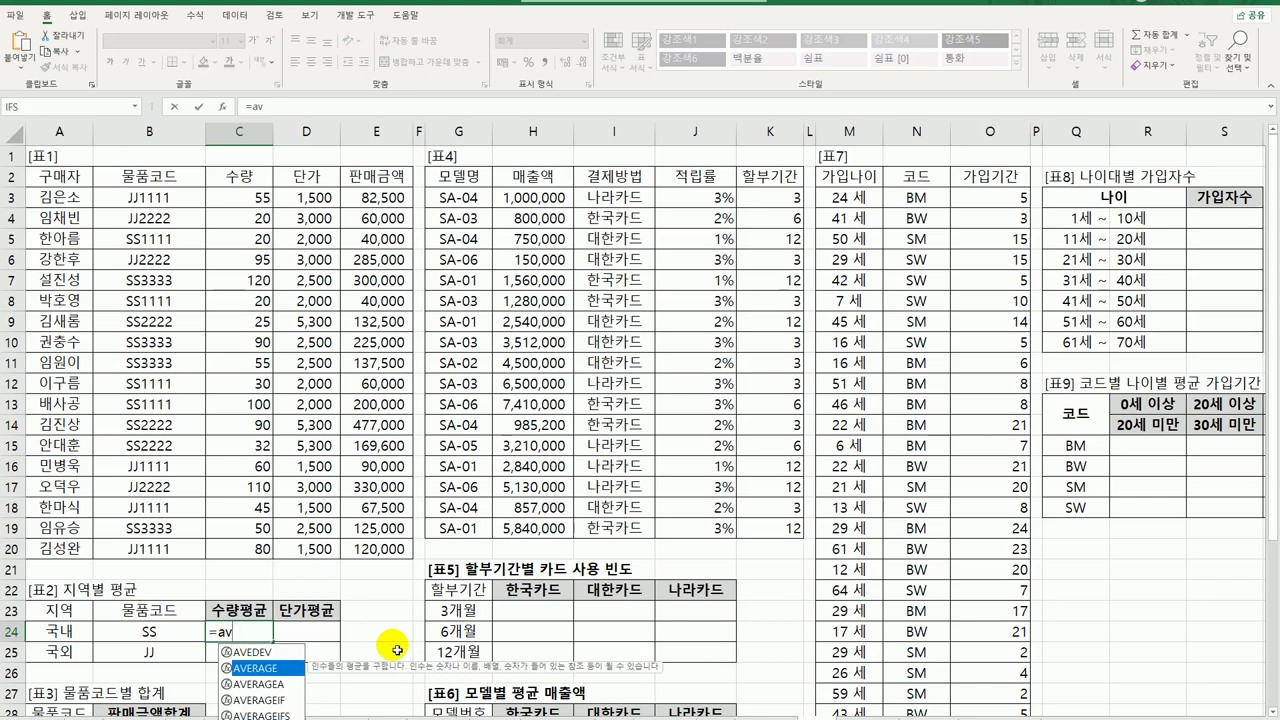
key("Tab")
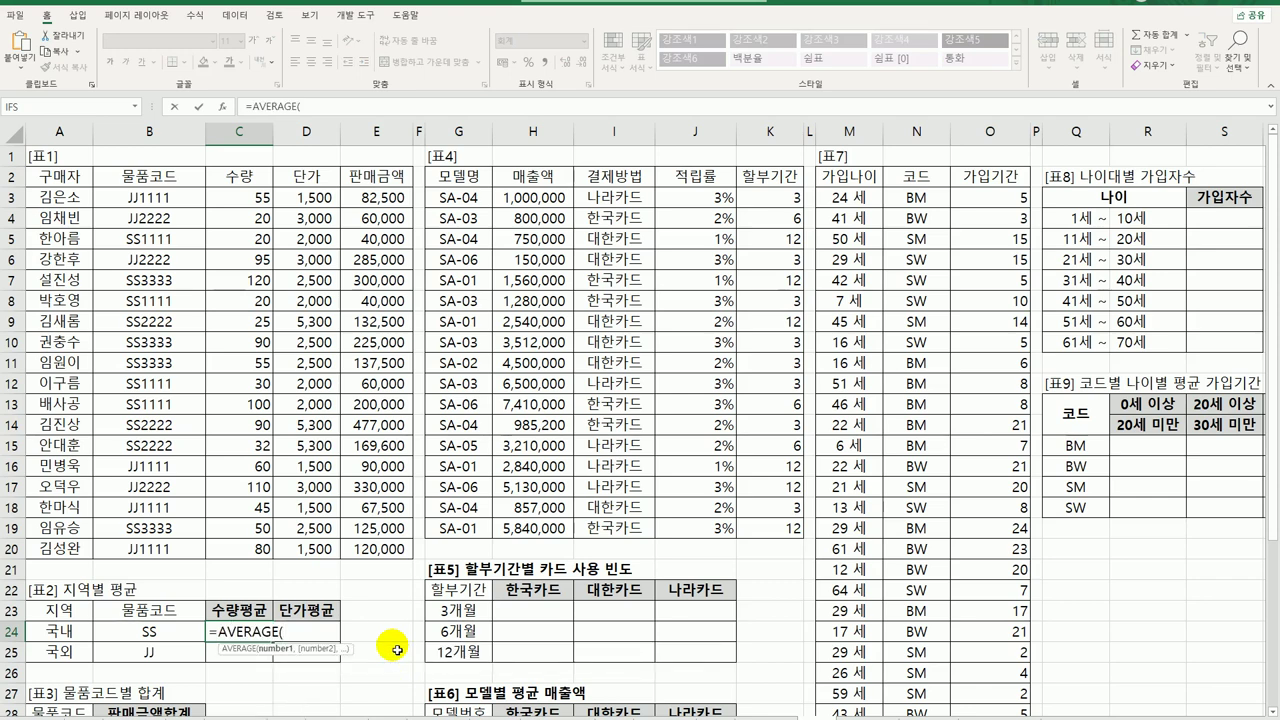
type("if")
key("Tab")
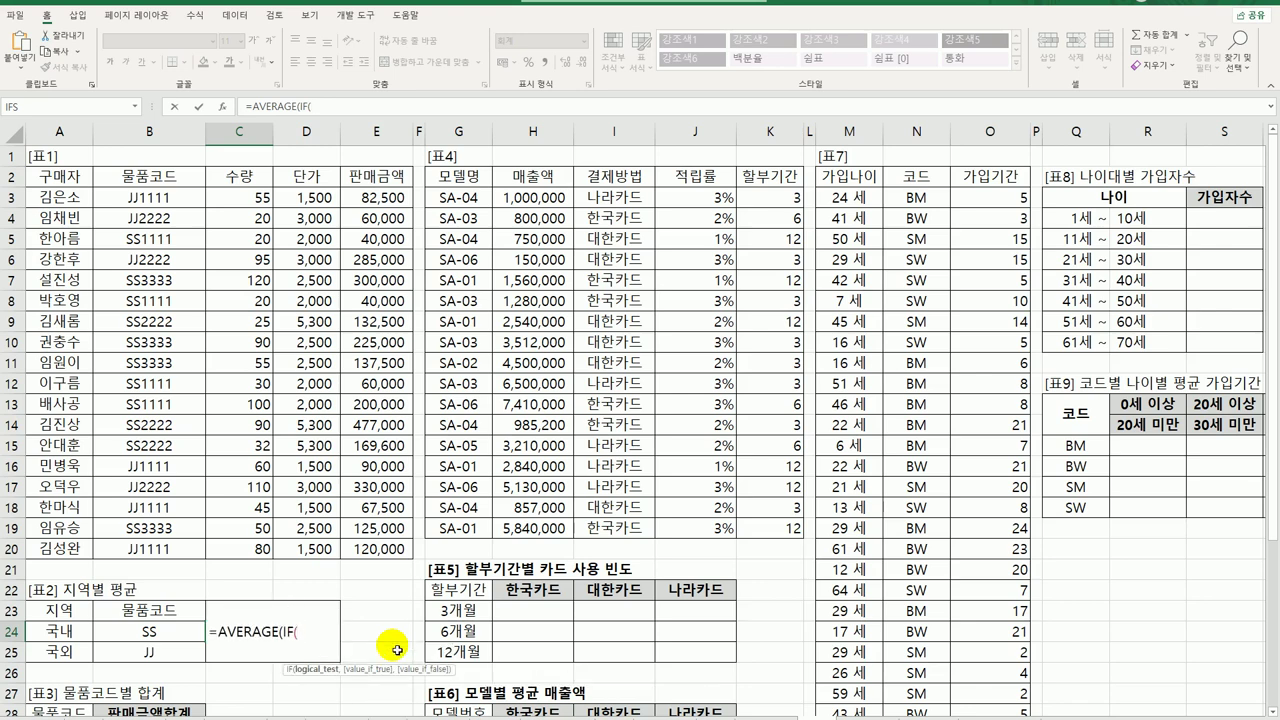
Add the IF condition LEFT($B$3:$B$20,2)=$B24 to the average formula in C24.
type("l")
key("BackSpace")
type("left(")
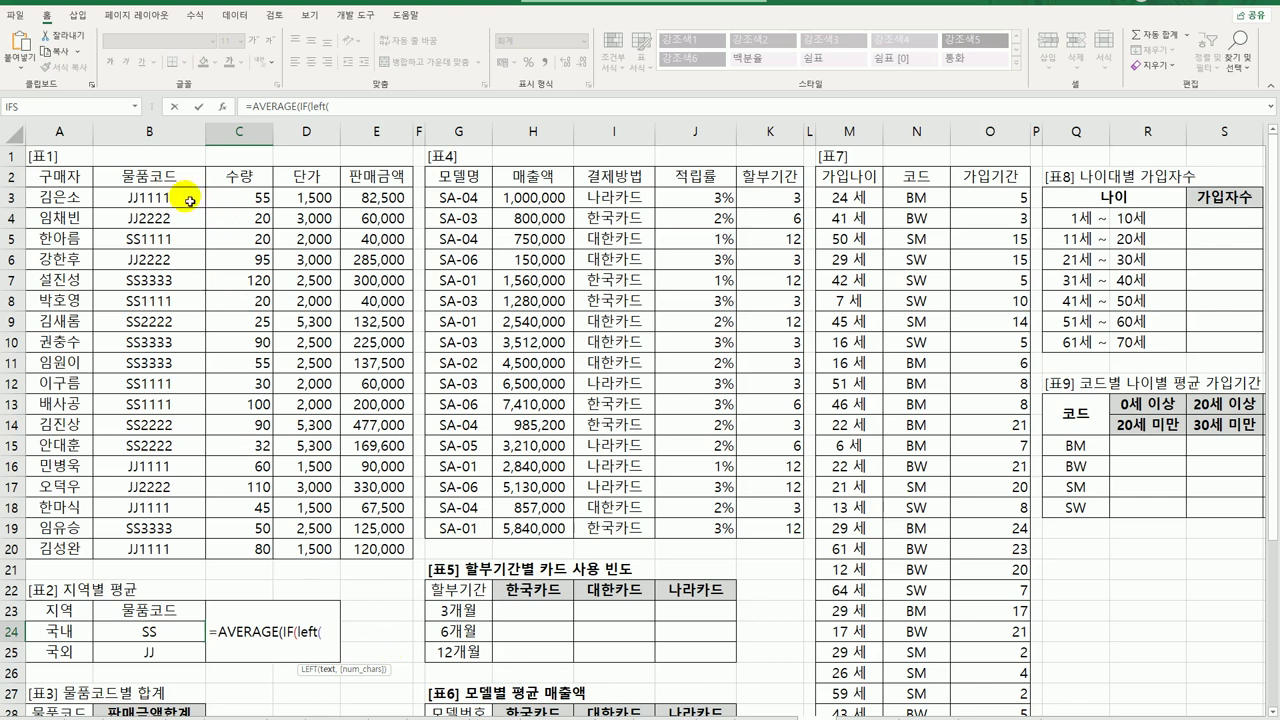
left_click_drag(185, 197, 162, 547)
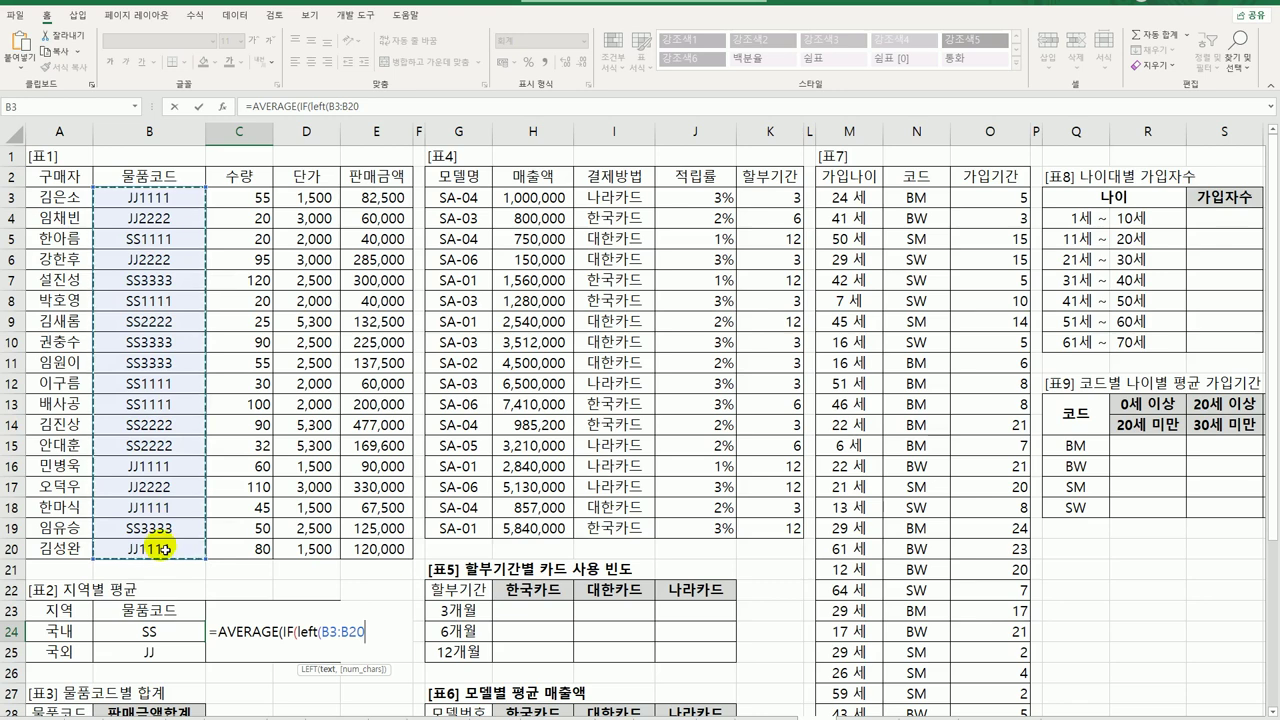
key("F4")
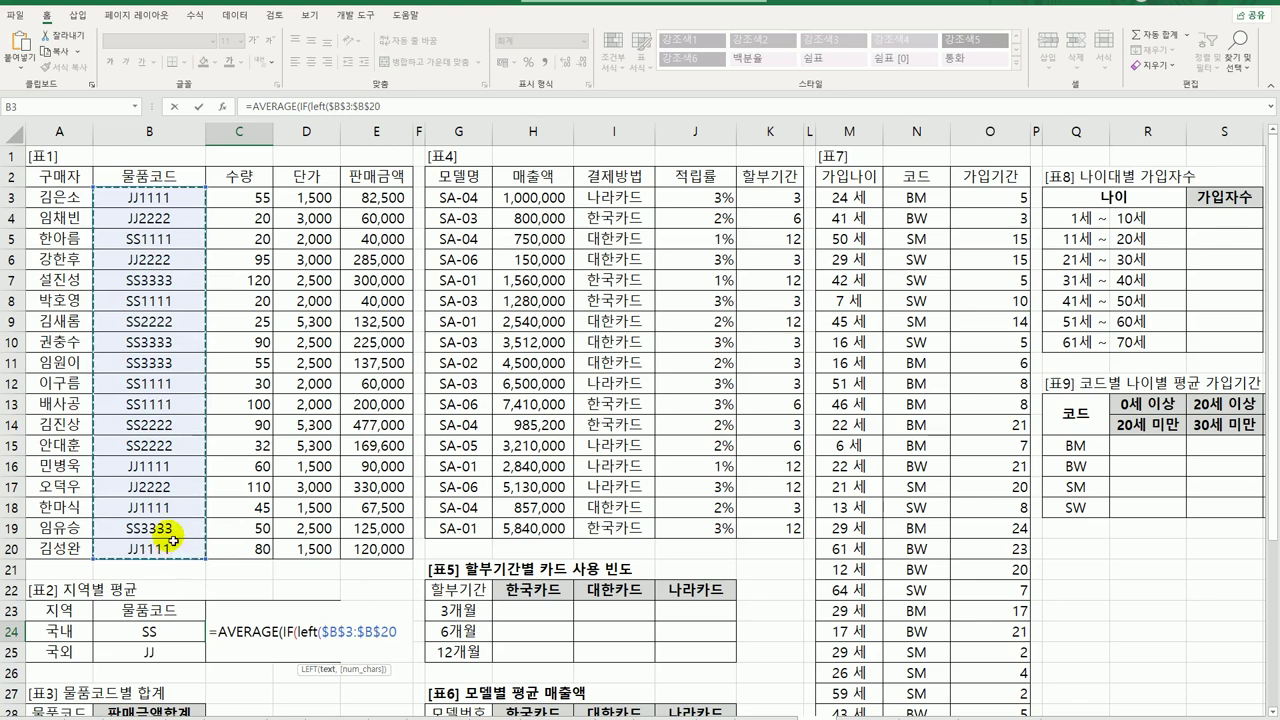
type(",2)=")
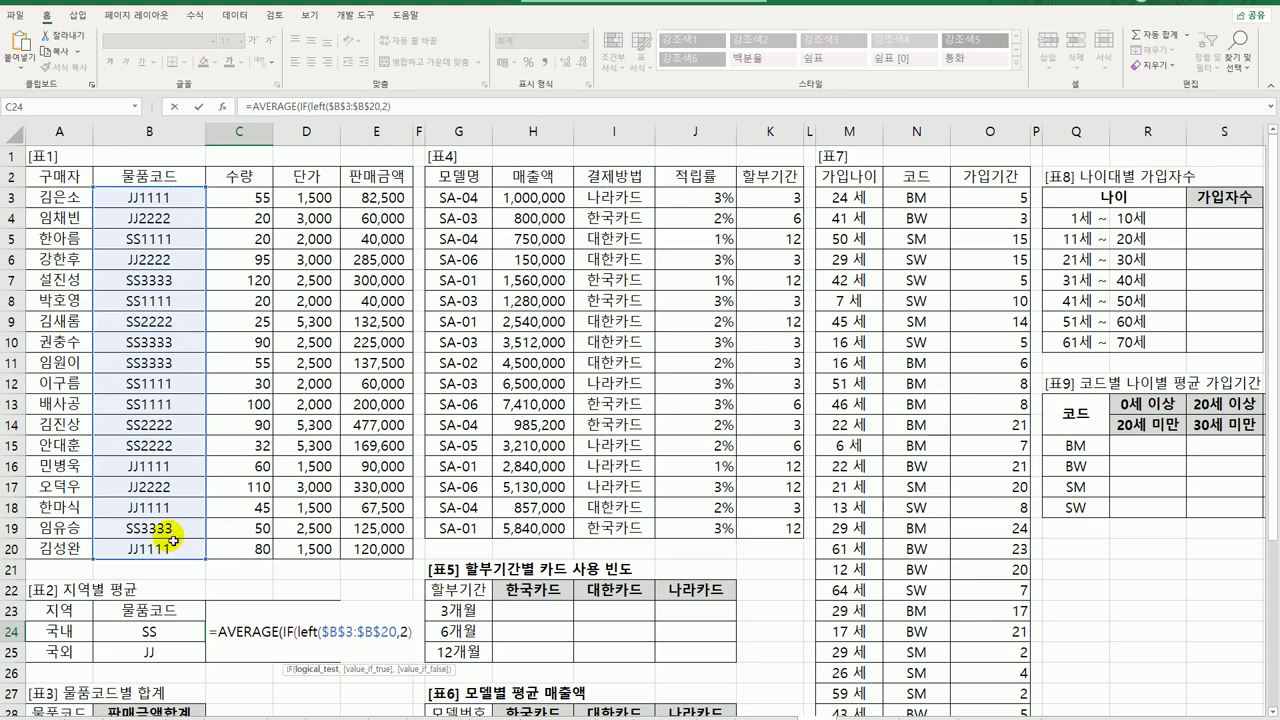
key("Left")
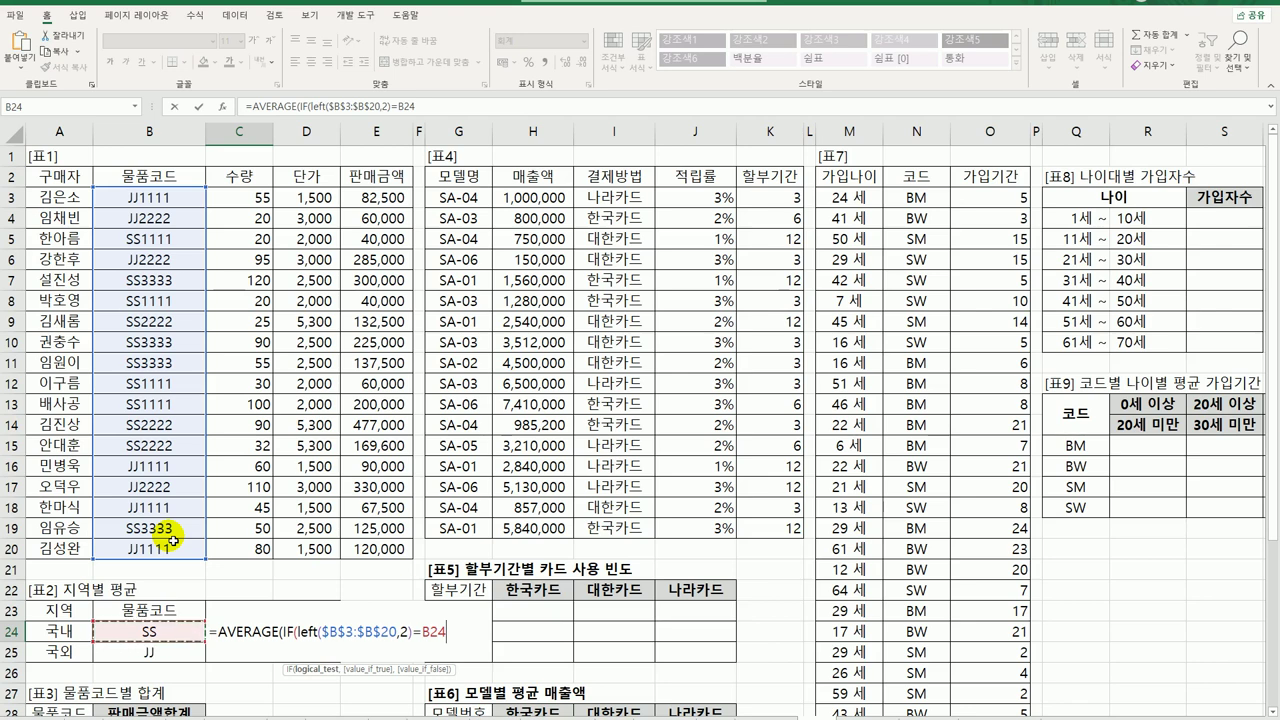
key("F4")
key("F4")
key("F4")
type(",")
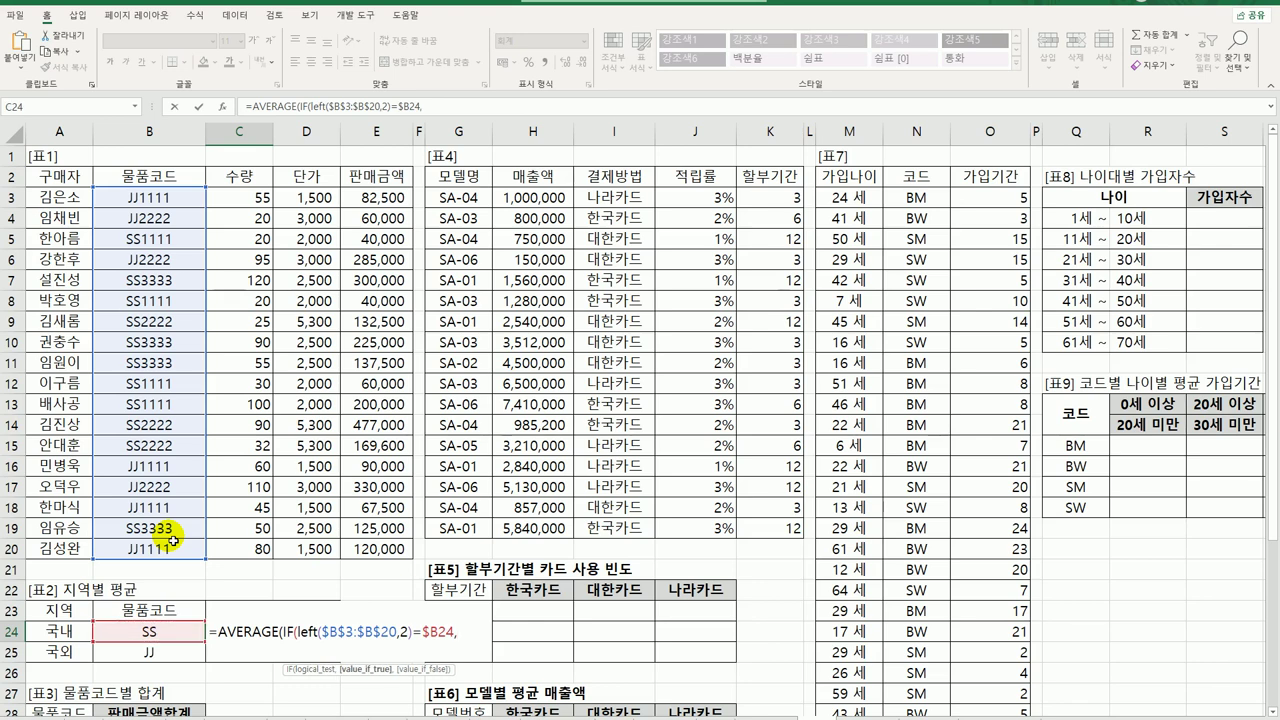
Average C$3:C$20 for matching rows, enter C24 as an array formula, and fill it across C24:D25.
left_click_drag(236, 198, 240, 549)
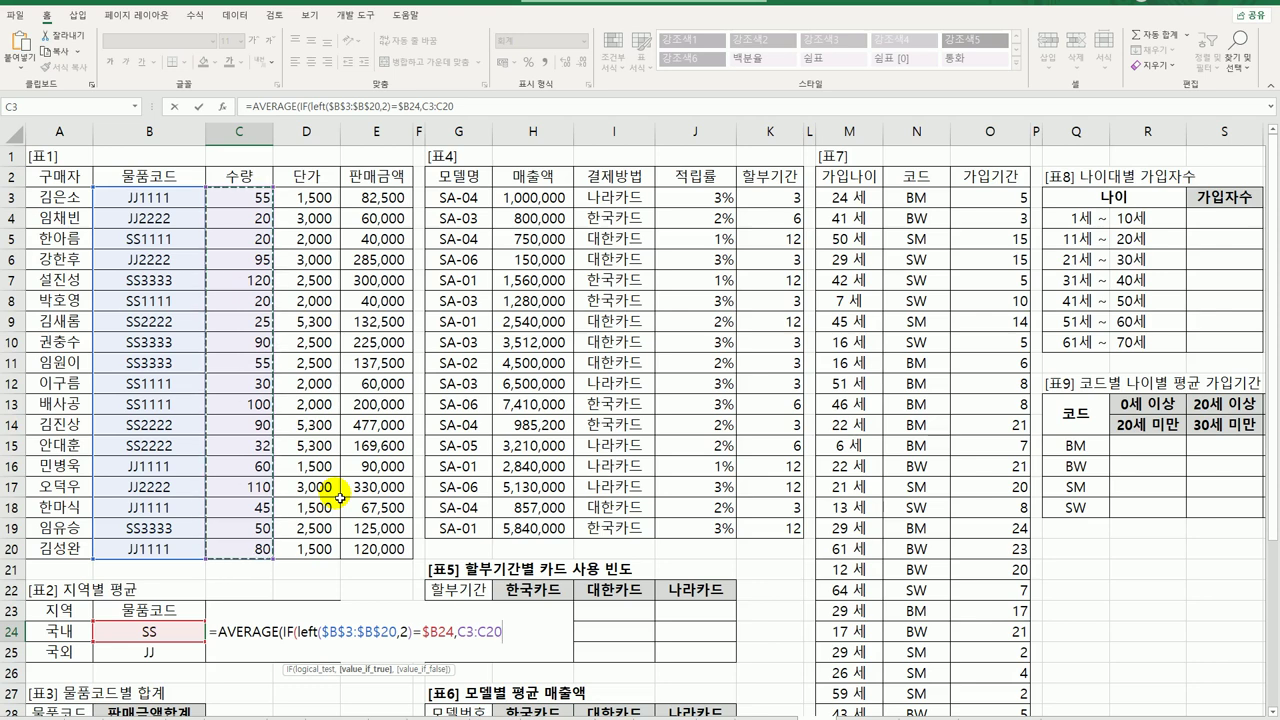
key("F4")
key("F4")
type("))")
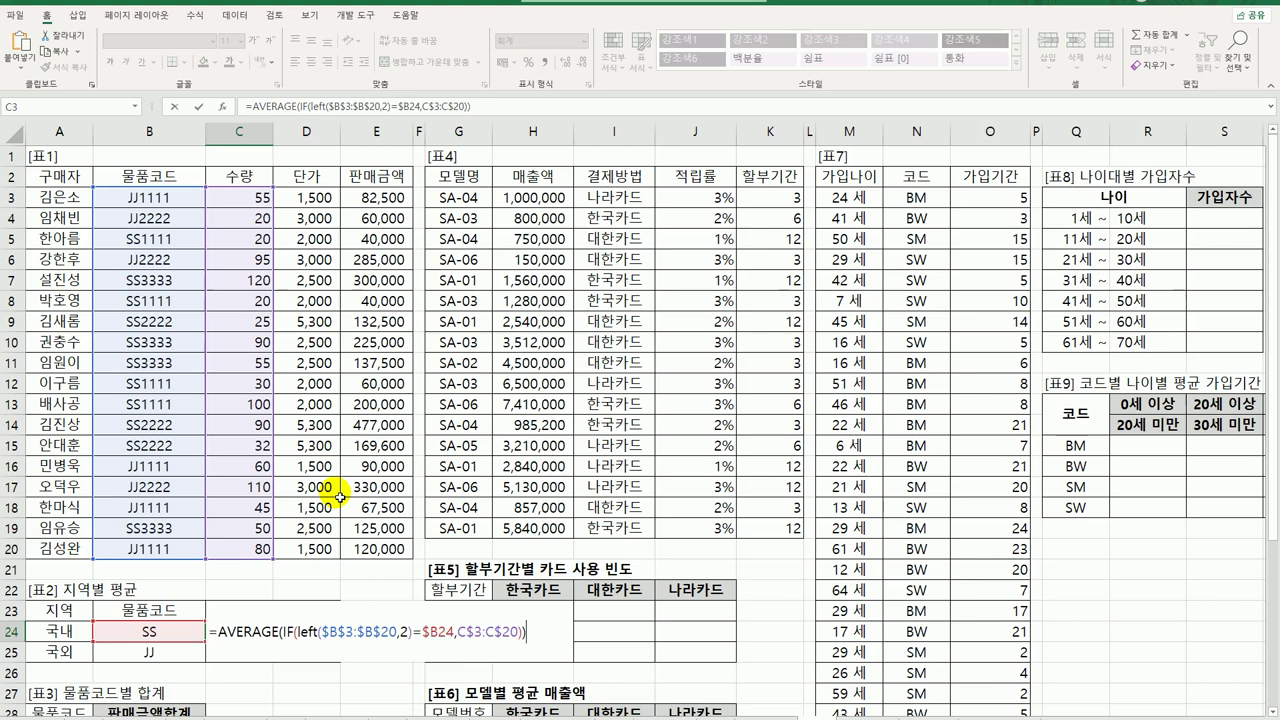
key("ctrl+shift+Return")
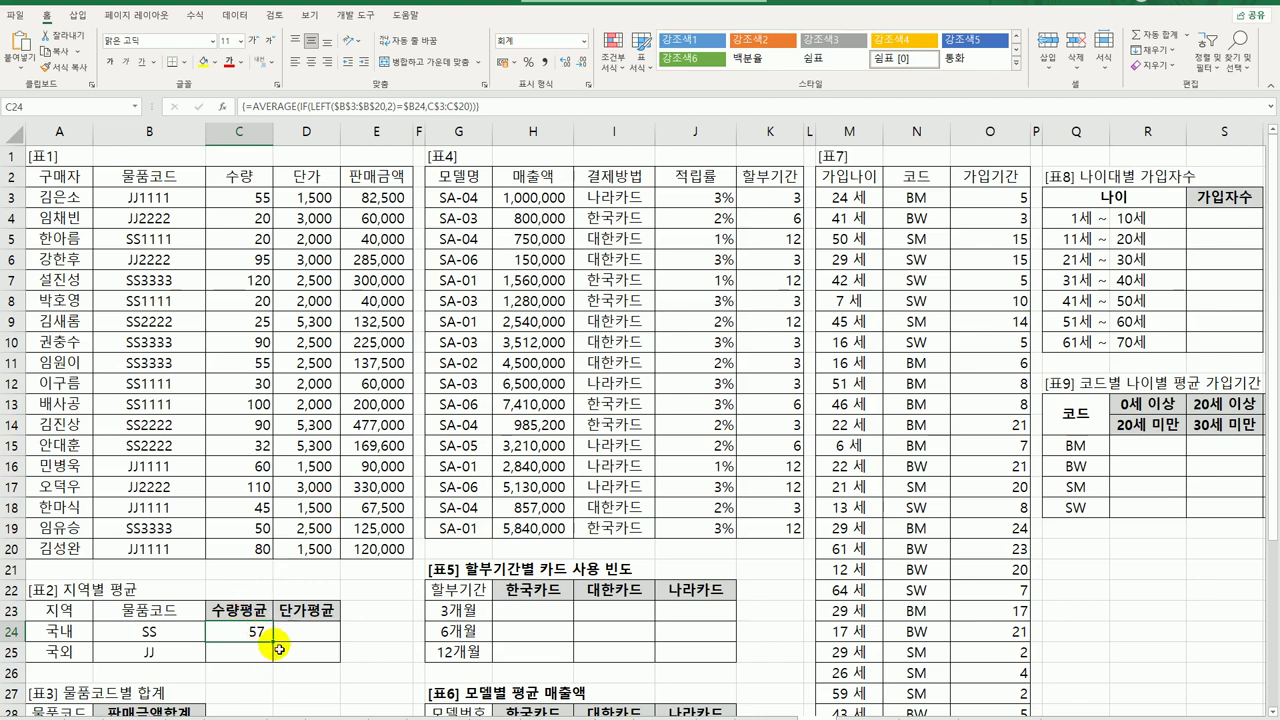
left_click_drag(266, 651, 342, 664)
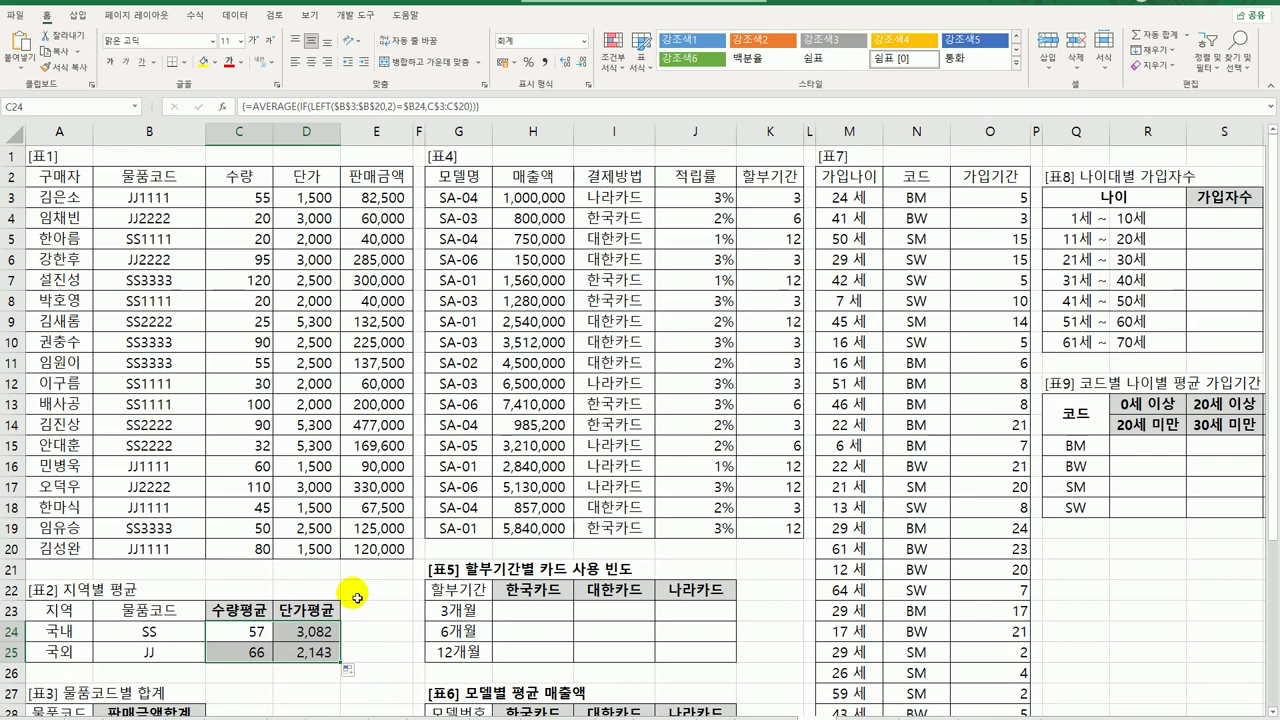
Start the 판매금액합계 formula for SS1111 in B29 of [표3] with SUM and the absolute product code range $B$3:$B$20.
scroll(358, 433, "down", 3)
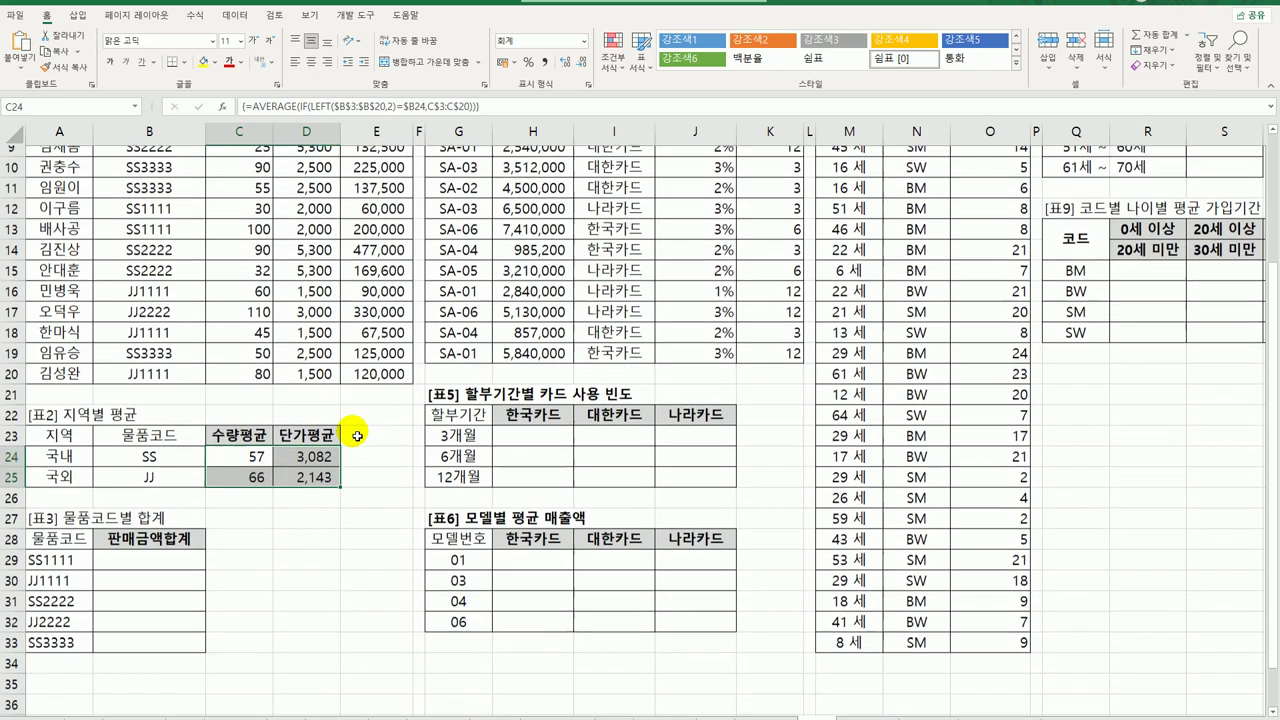
left_click(173, 549)
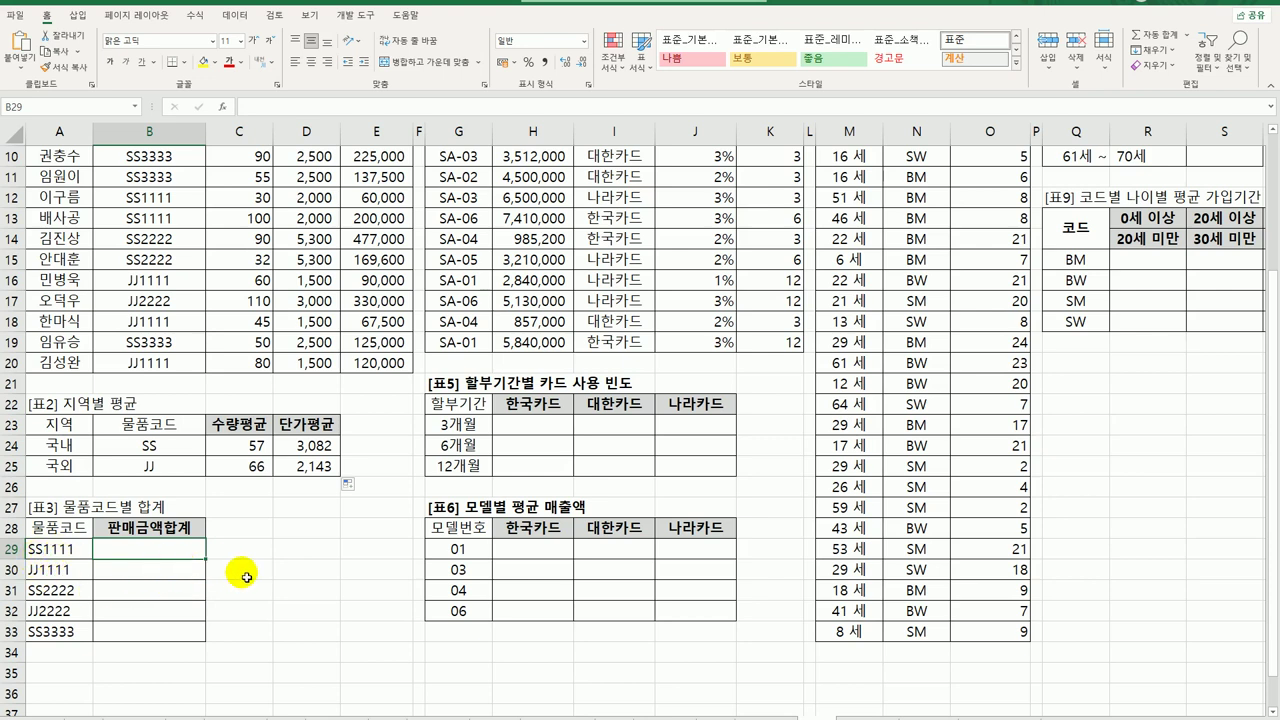
type("=")
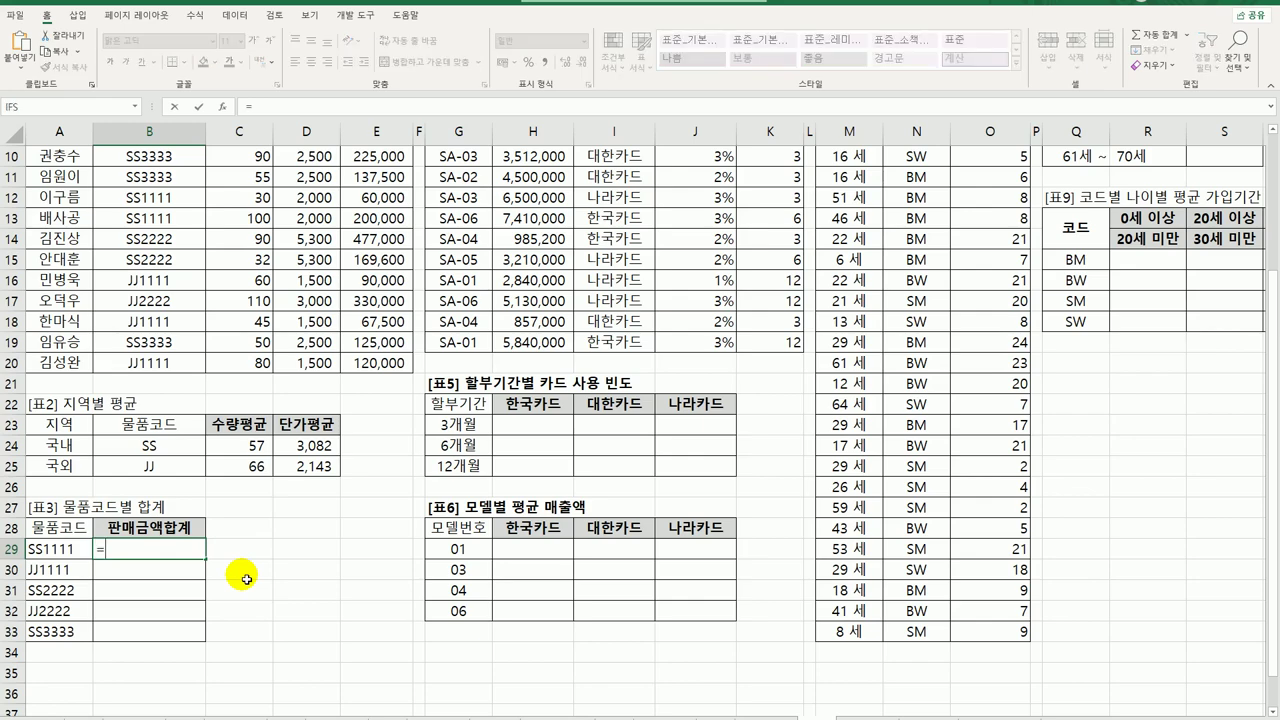
type("sum(")
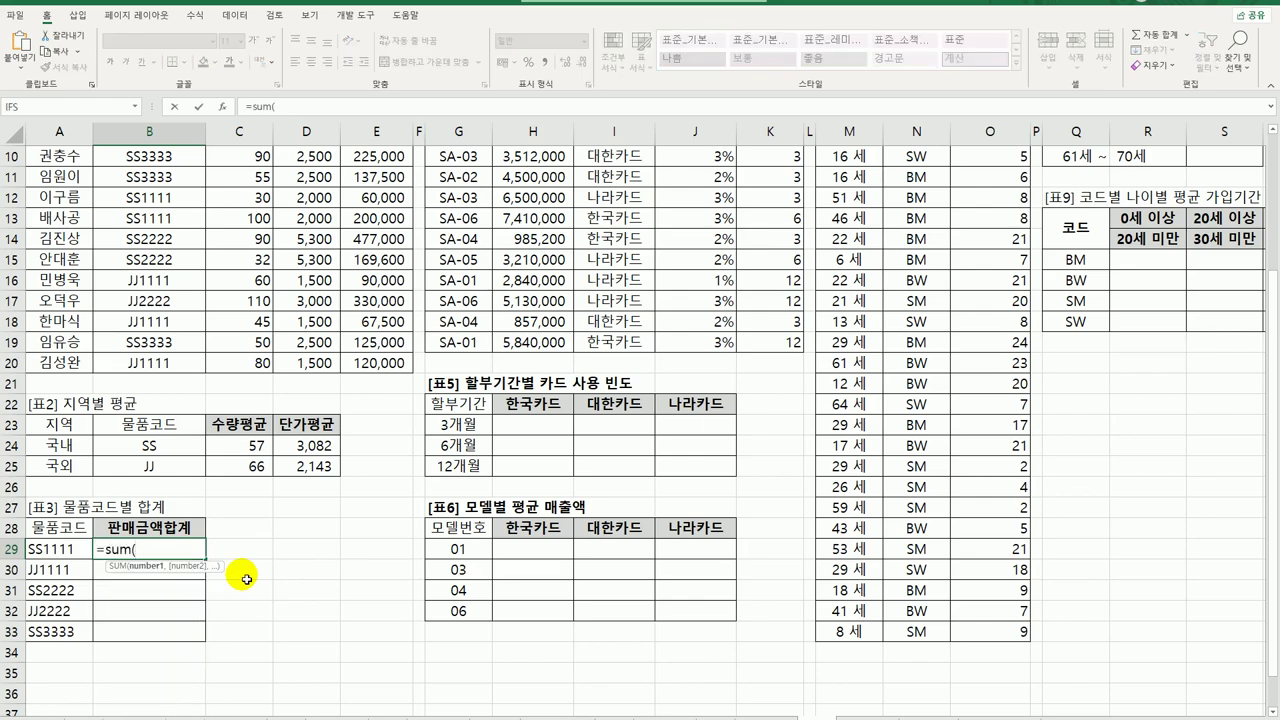
type("(")
scroll(240, 500, "up", 3)
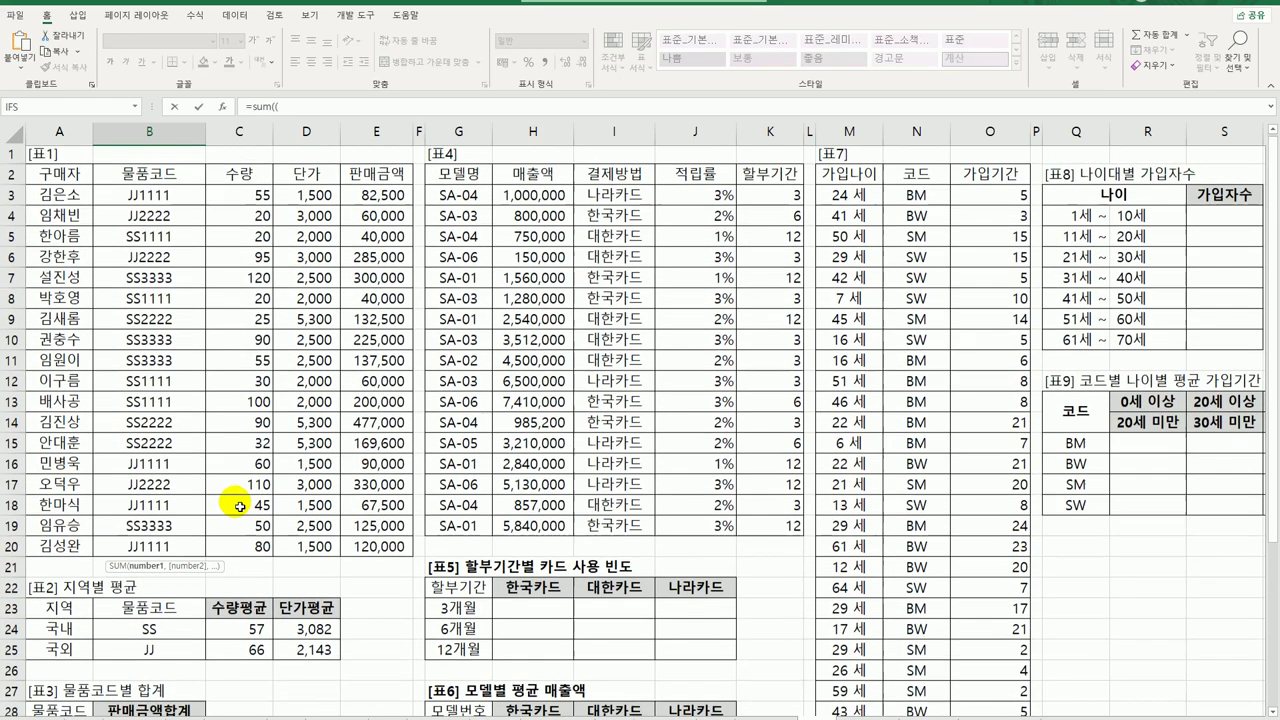
left_click(185, 207)
left_click_drag(185, 207, 171, 551)
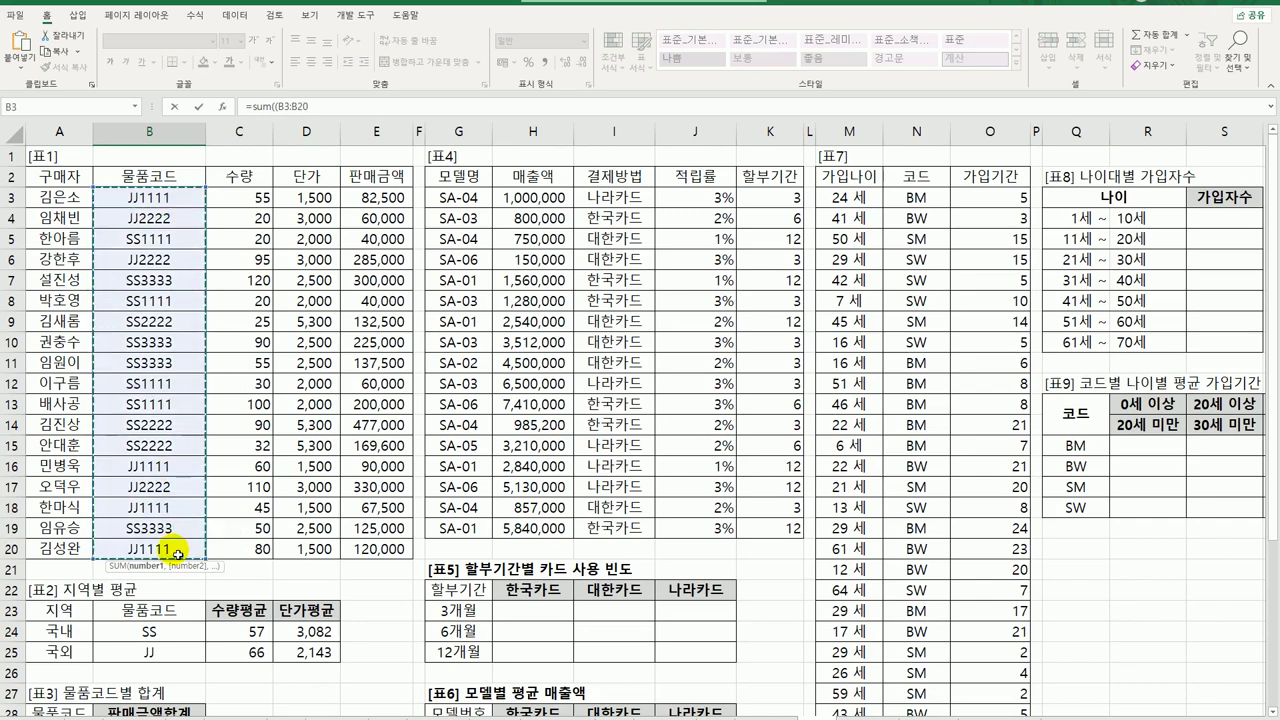
key("F4")
Complete the condition in B29 by comparing the product code range with A29, followed by a multiplication operator.
scroll(178, 554, "down", 4)
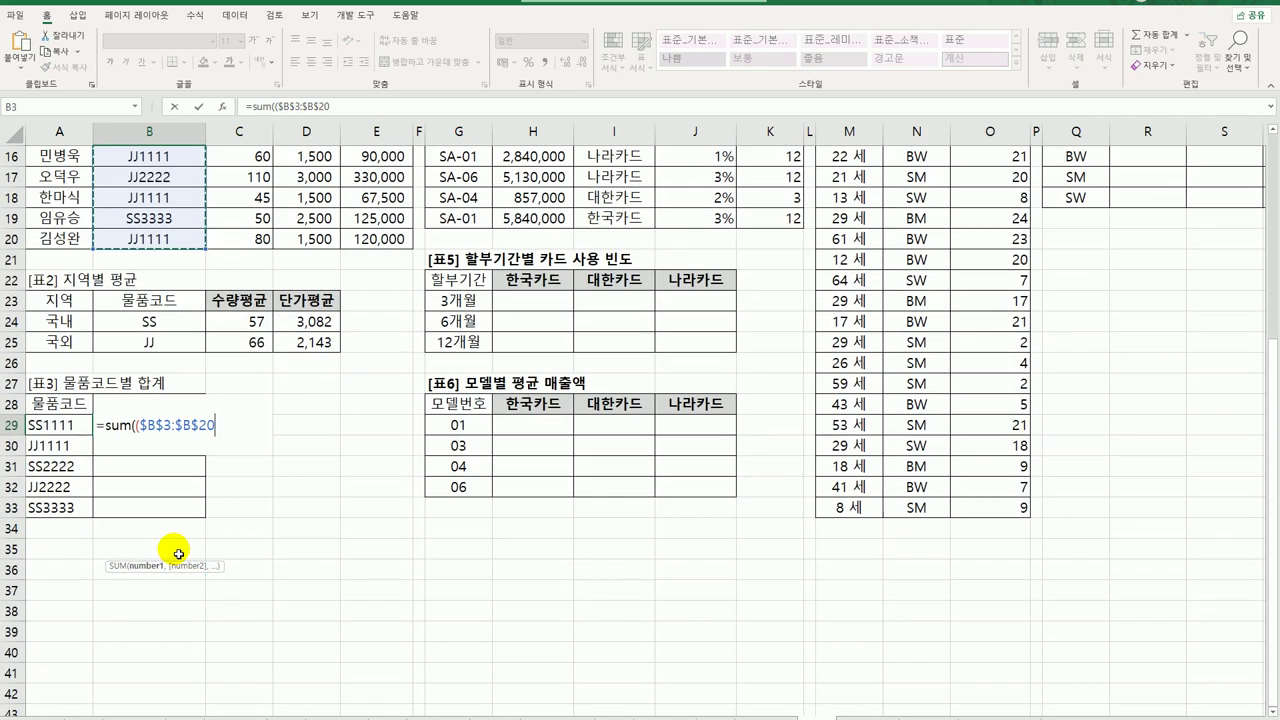
type("=")
left_click(85, 425)
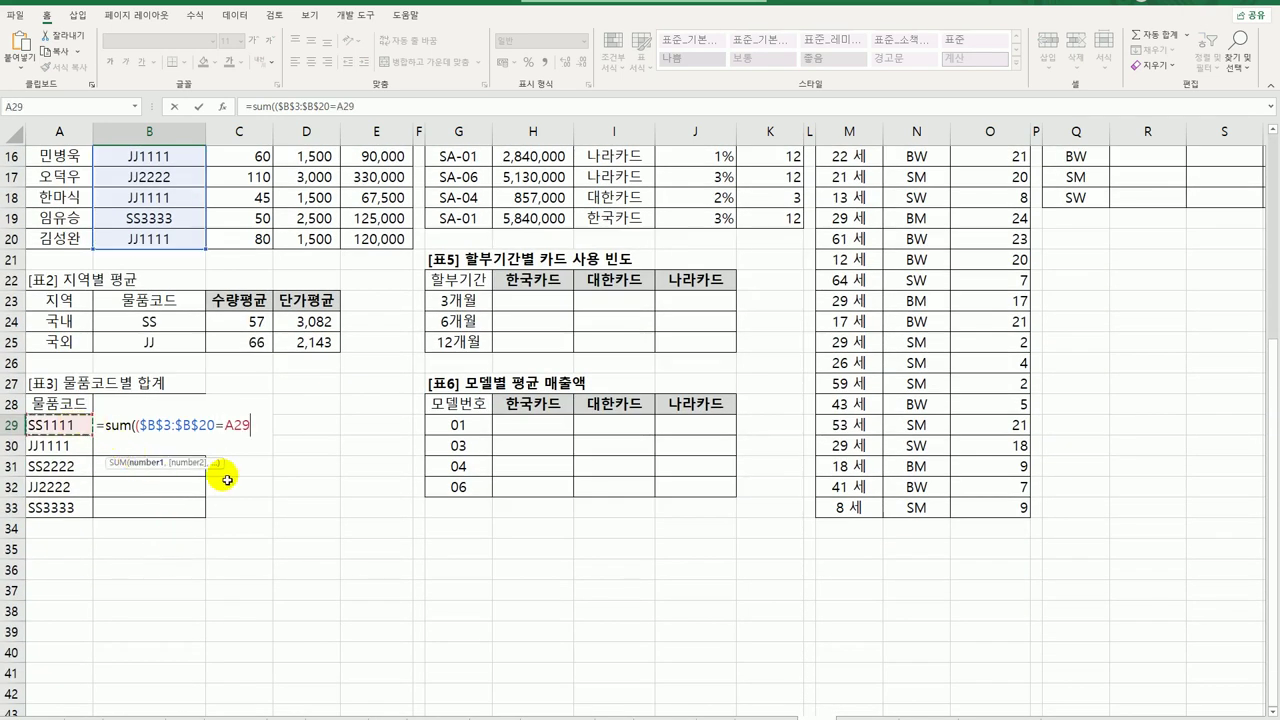
type(")")
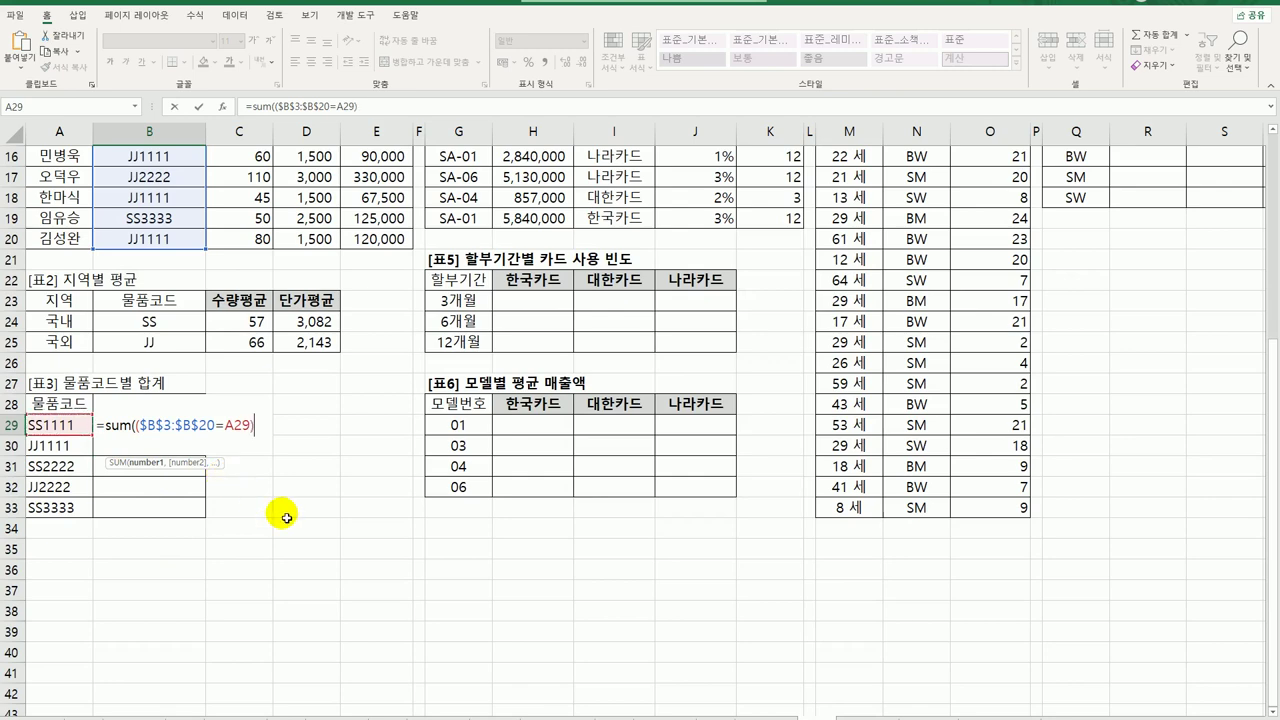
type("*")
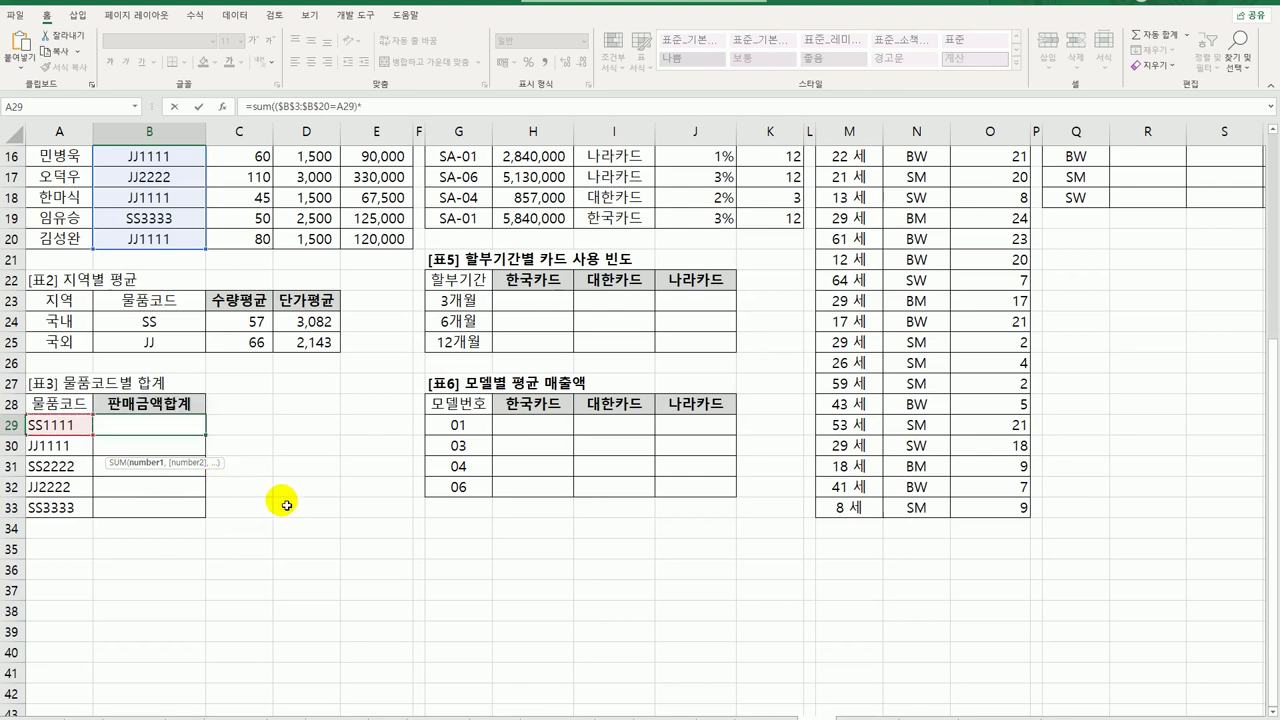
Multiply the condition by the sales amounts $E$3:$E$20, enter B29 as an array formula, and fill it down to B33.
scroll(282, 506, "up", 5)
left_click_drag(377, 197, 366, 549)
key("F4")
scroll(370, 552, "down", 5)
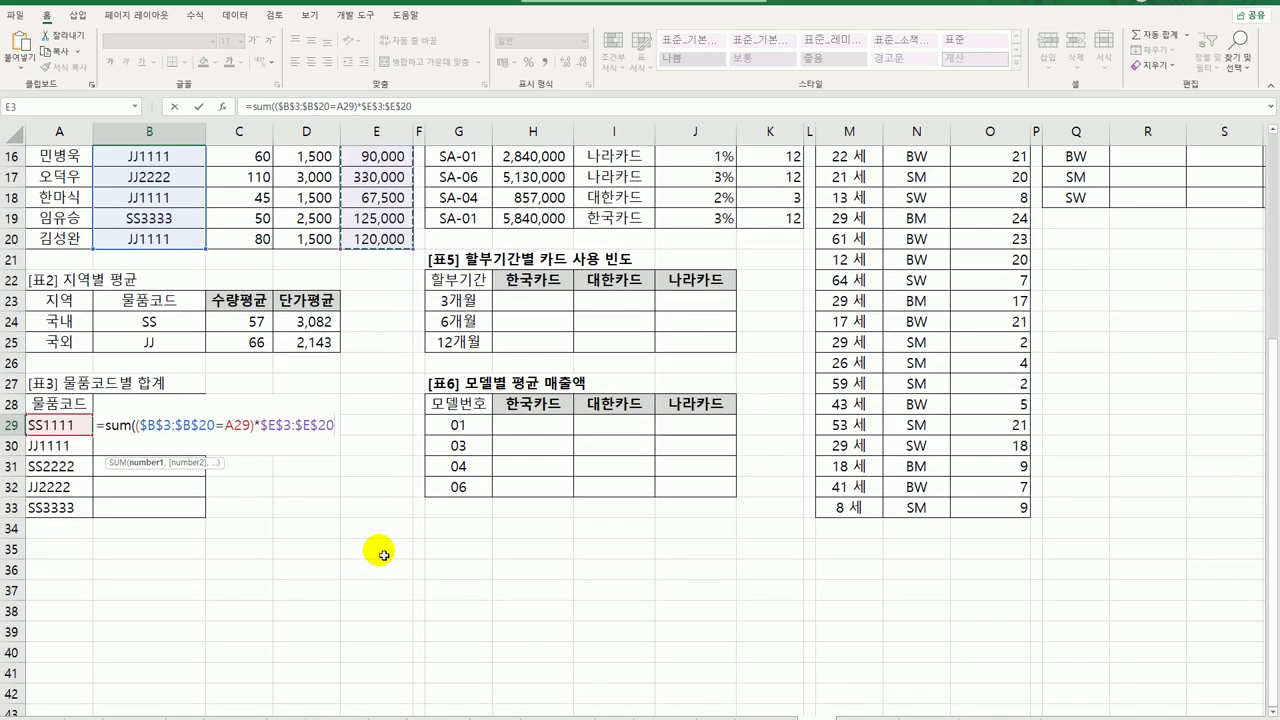
type(")")
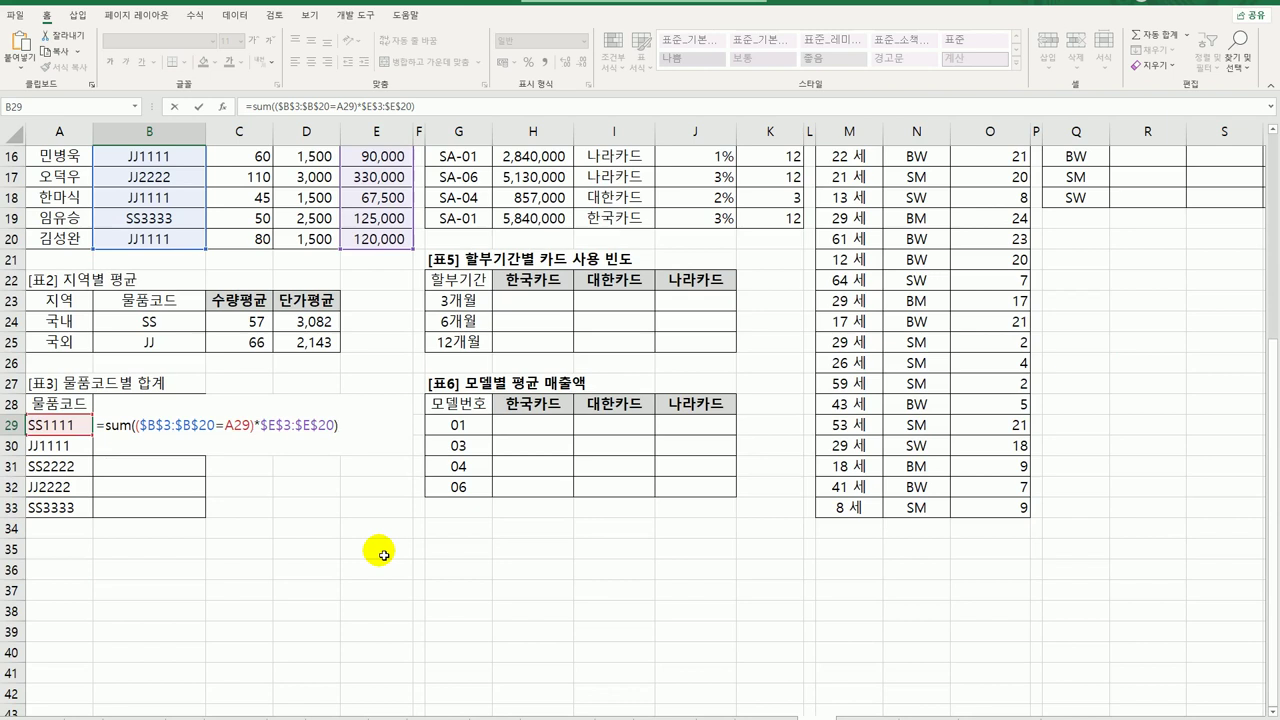
key("ctrl+shift+Return")
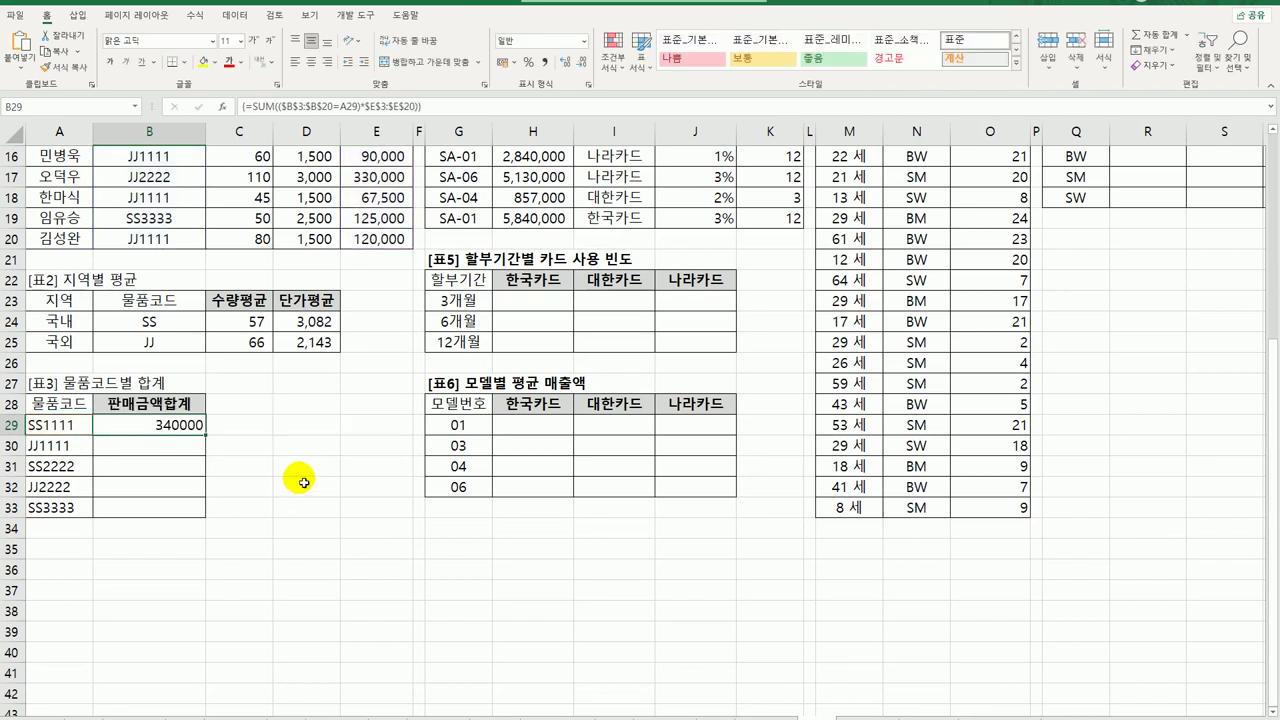
left_click_drag(206, 431, 278, 515)
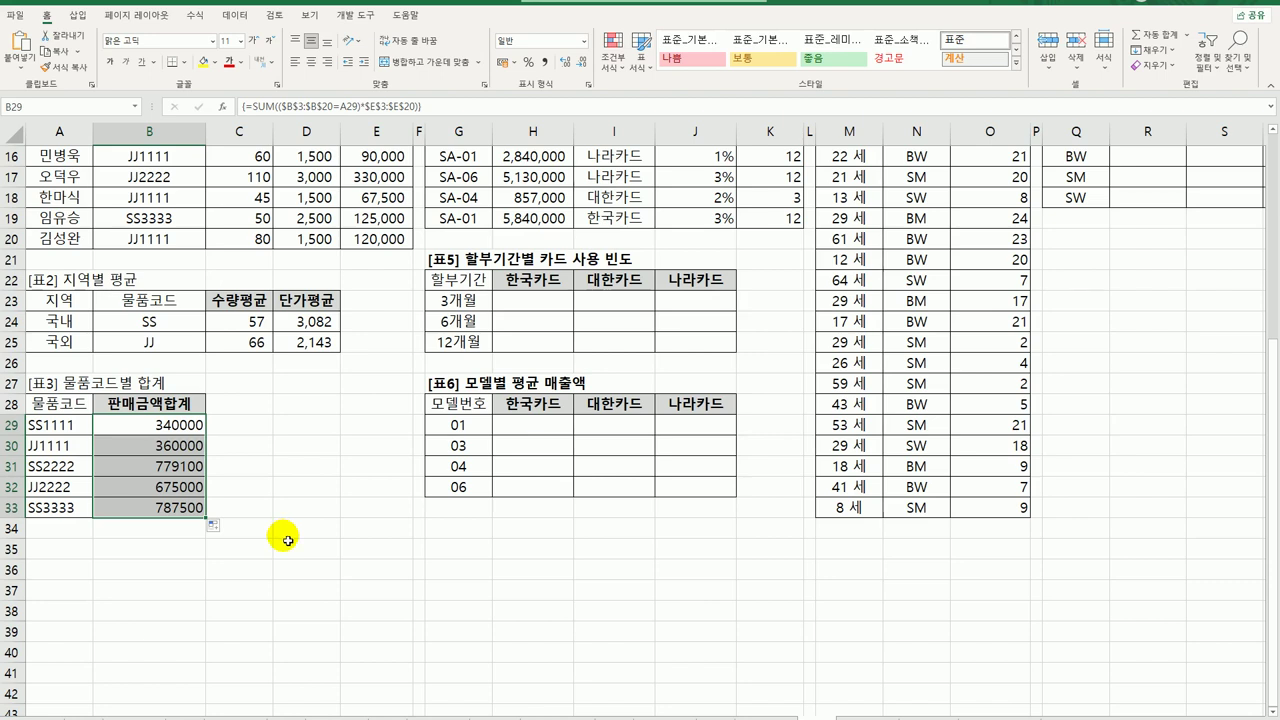
Reopen the B29 formula and insert the QUOTIENT function in front of SUM.
left_click(168, 431)
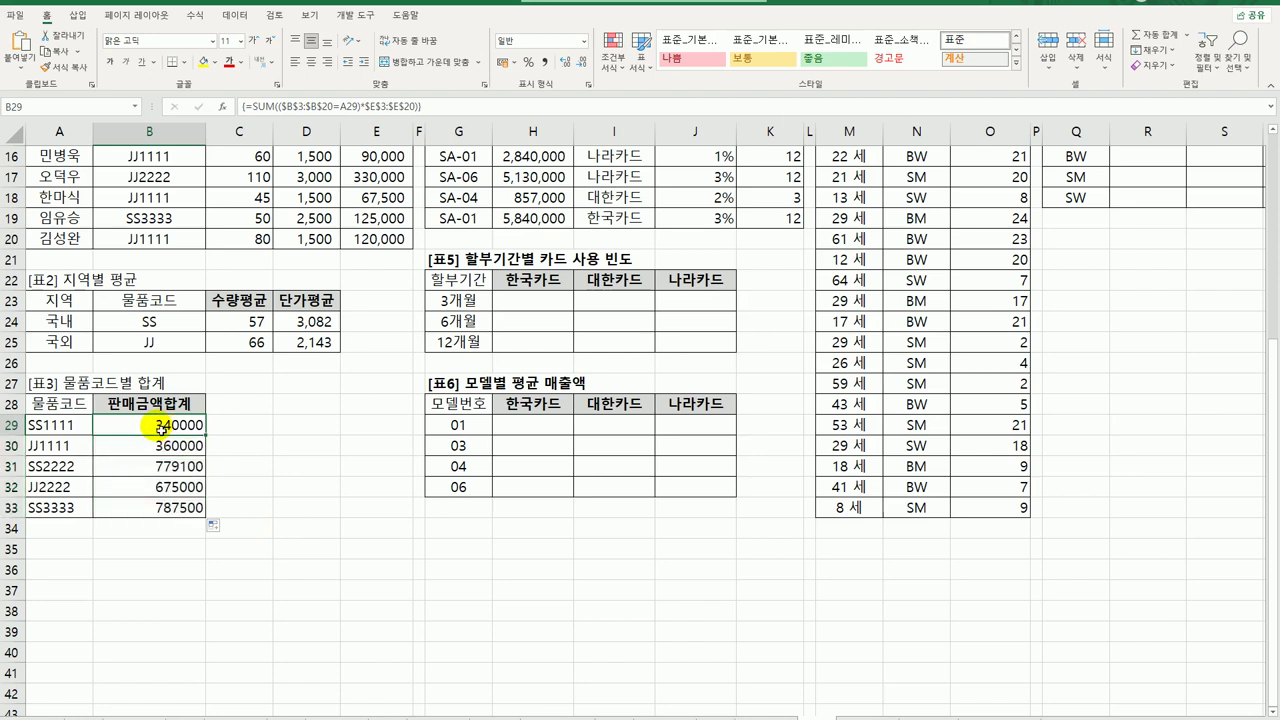
double_click(105, 428)
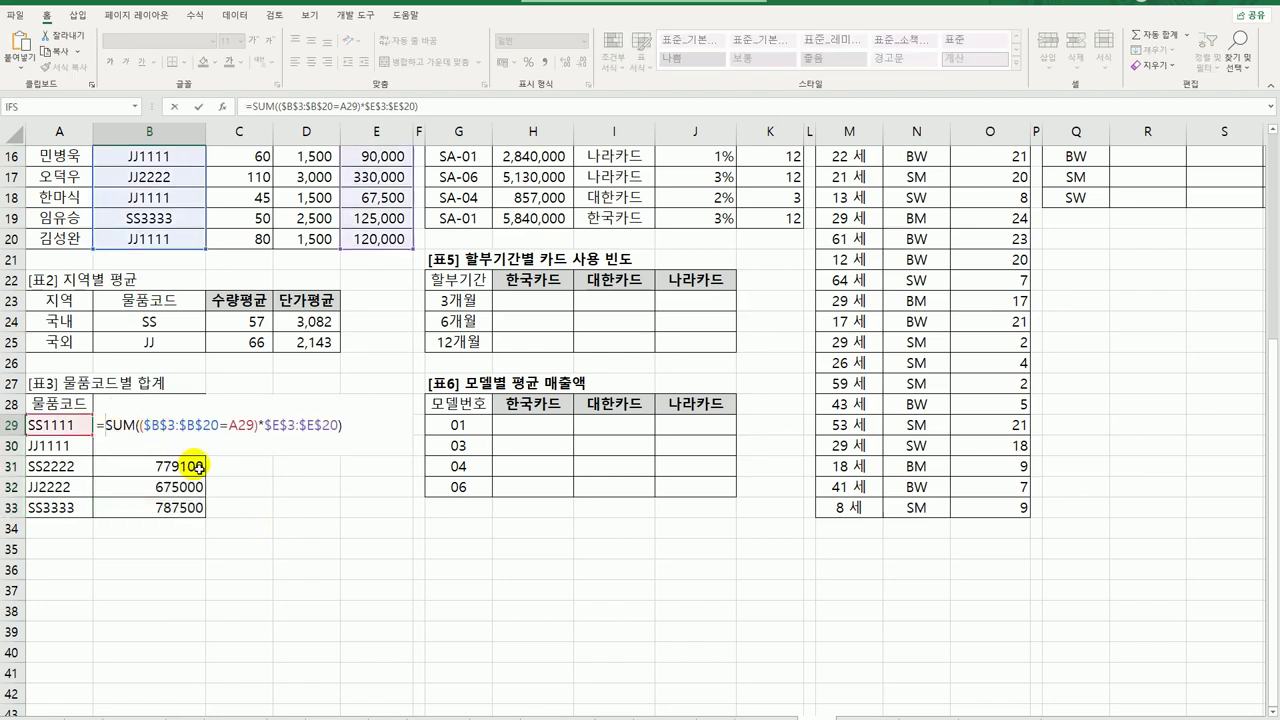
type("q")
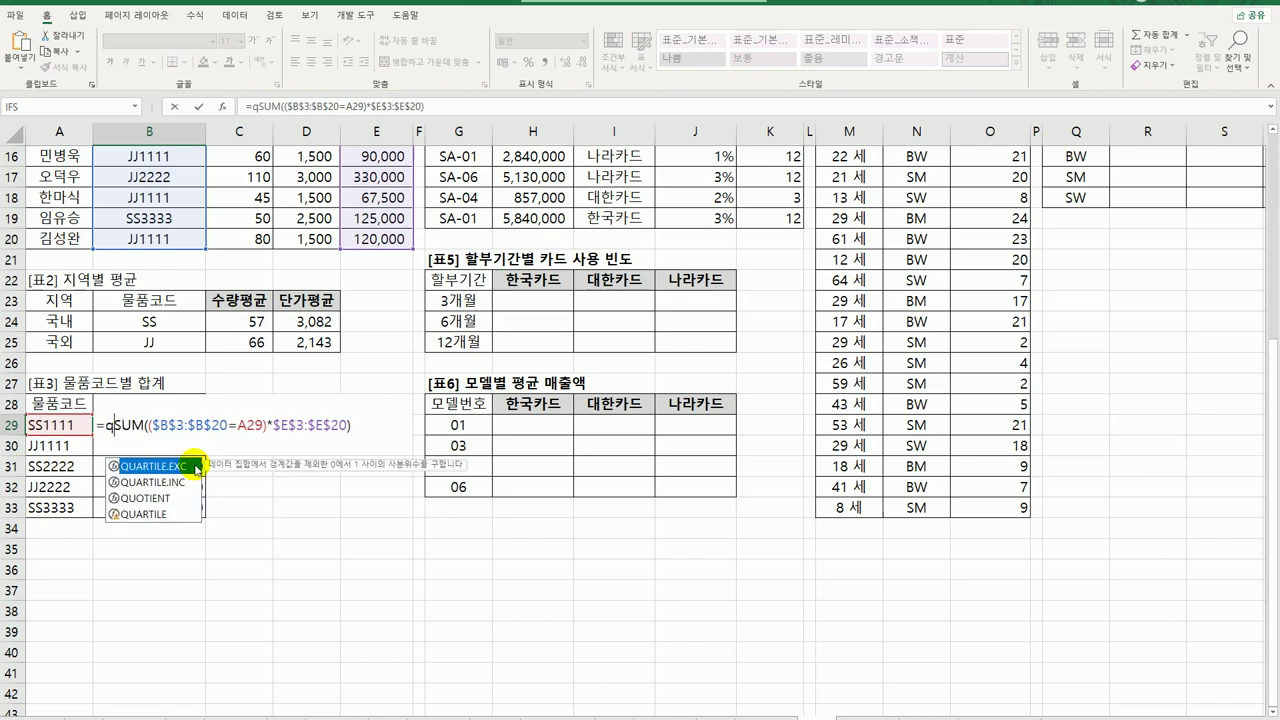
type("u")
key("Down")
key("Down")
key("Tab")
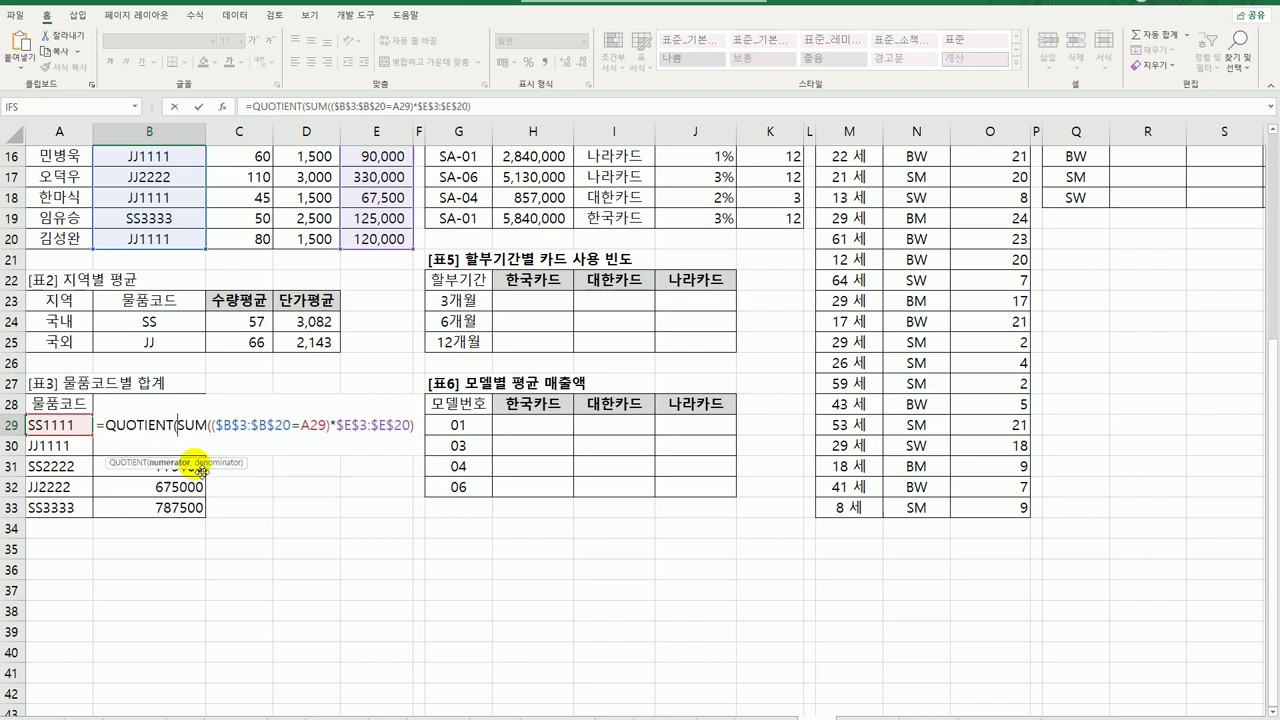
Set the QUOTIENT denominator to 100000, enter B29 as an array formula, and fill it down to B33.
key("End")
type(",1")
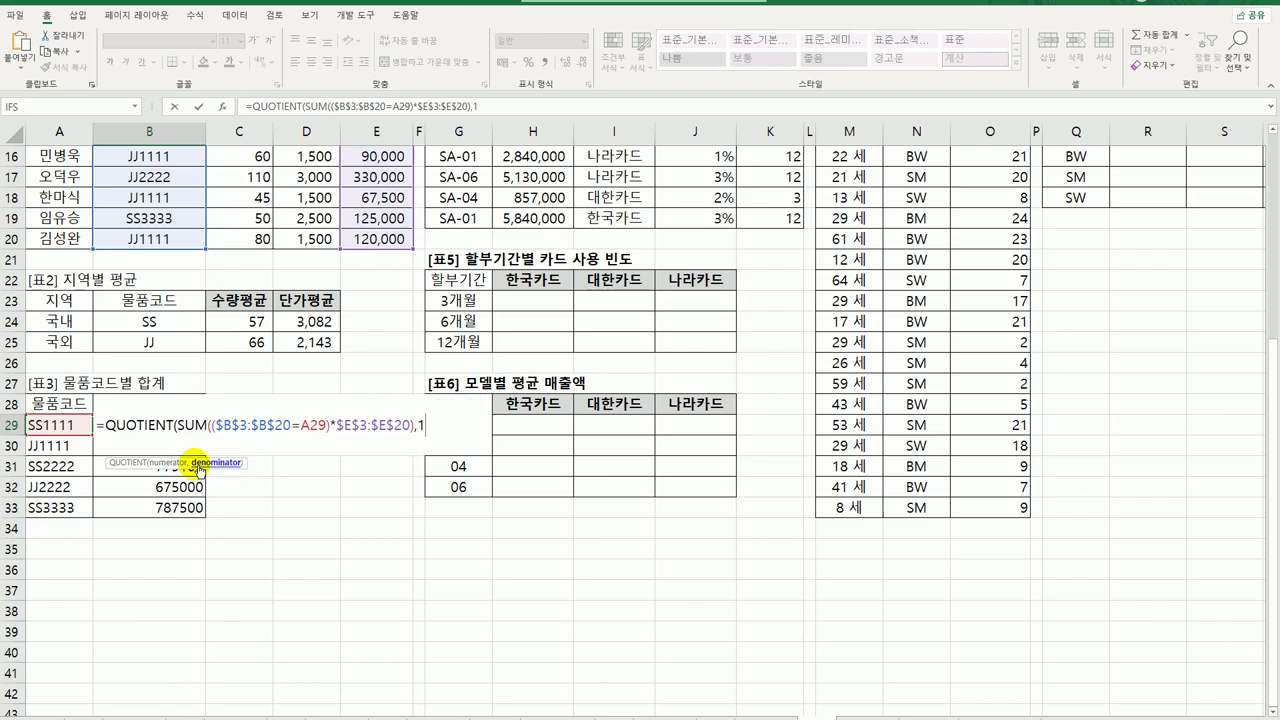
type("00000)")
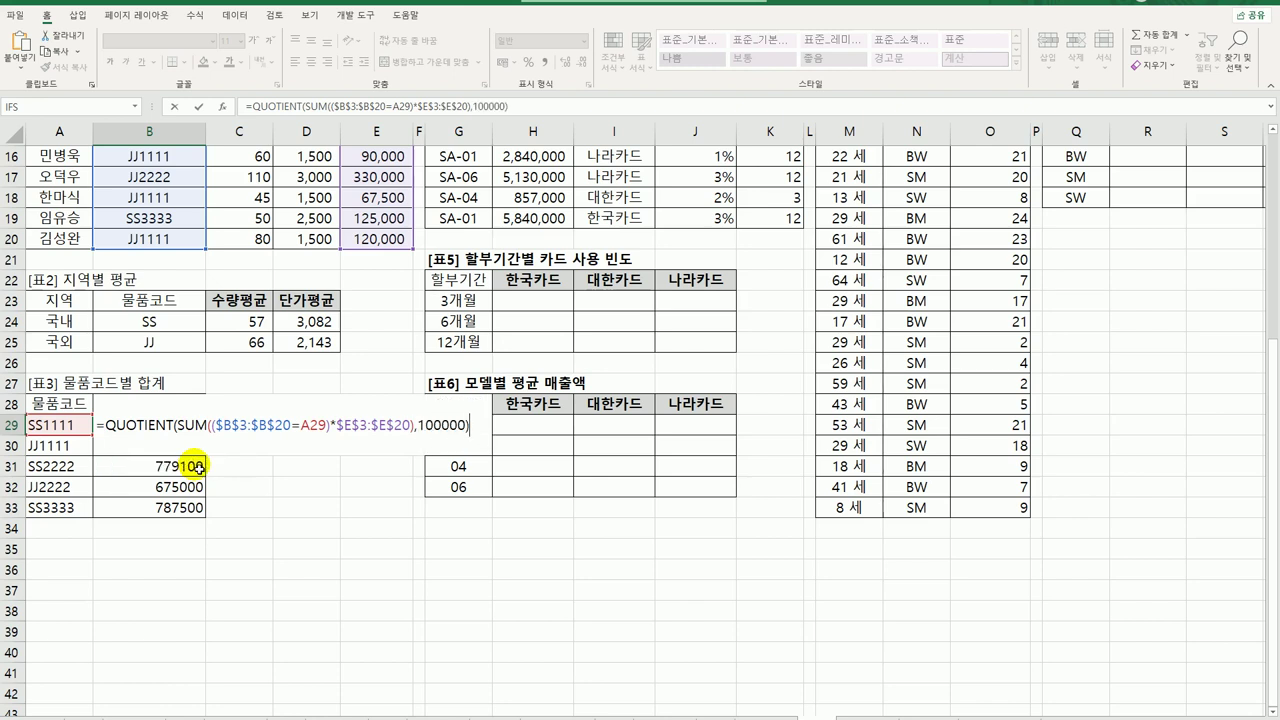
key("ctrl+shift+Return")
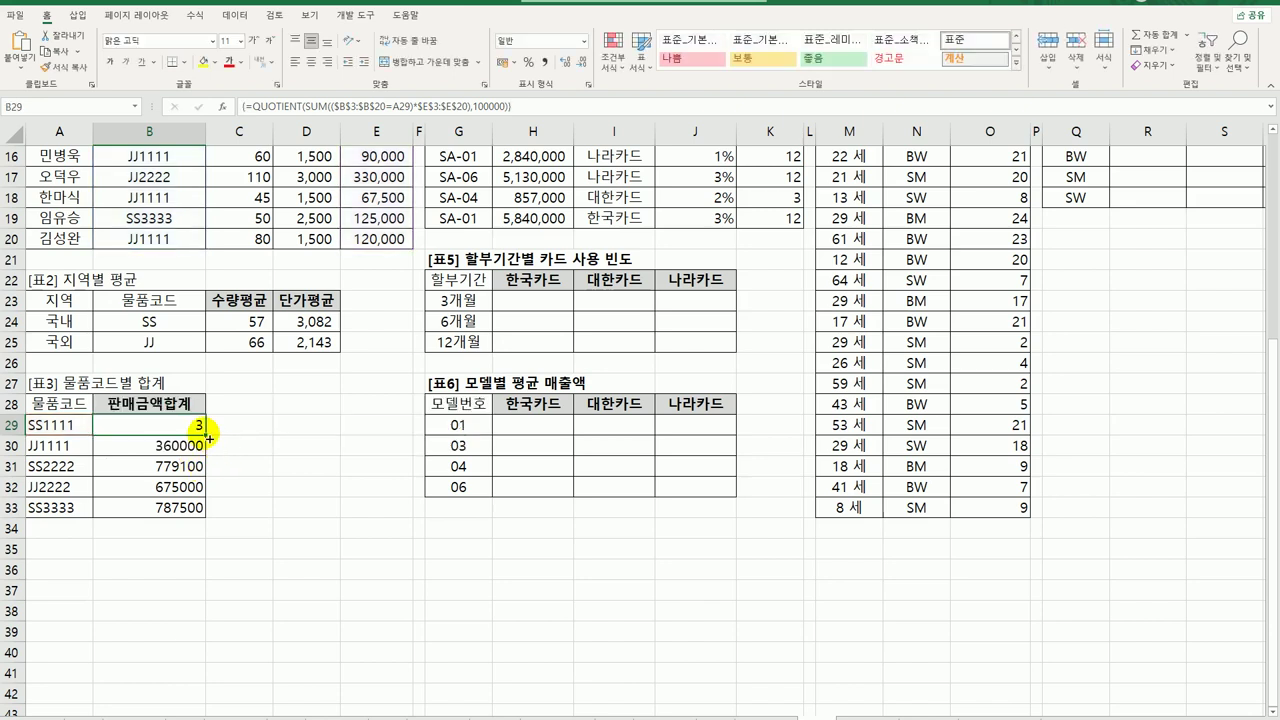
left_click_drag(205, 435, 207, 512)
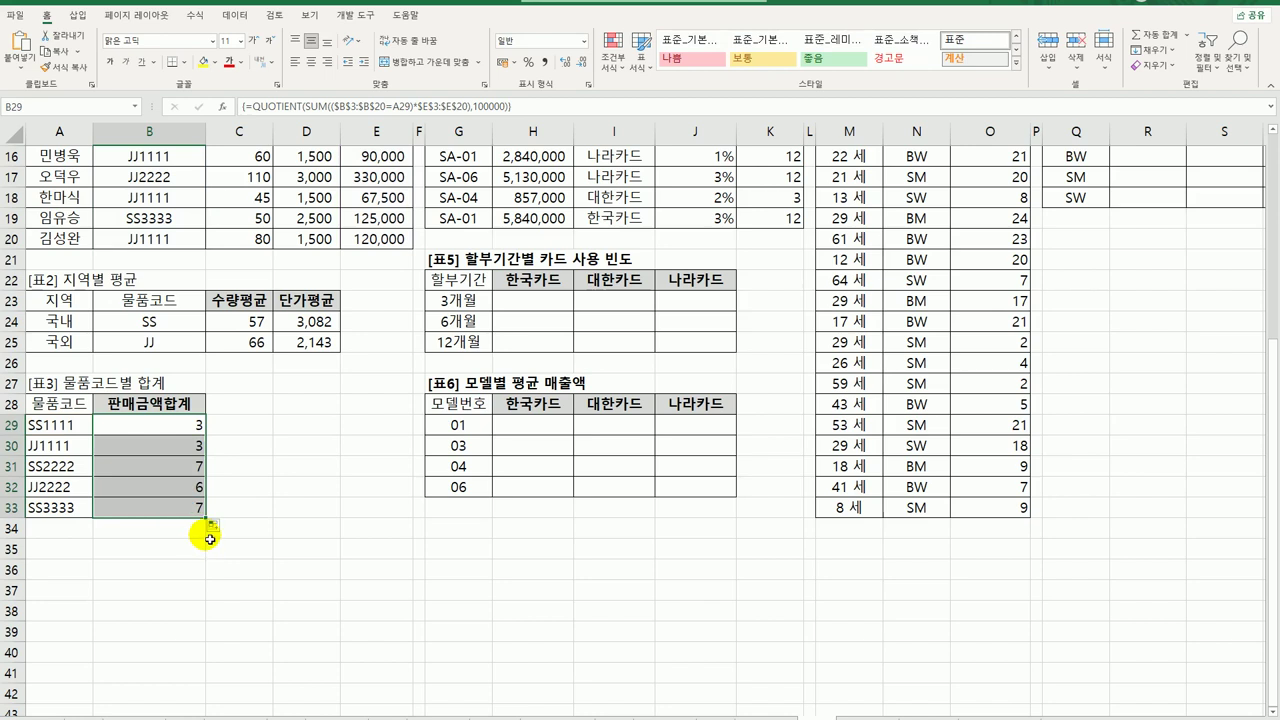
Reopen the B29 formula and insert REPT in front of QUOTIENT with "★" as the repeated text.
left_click(196, 431)
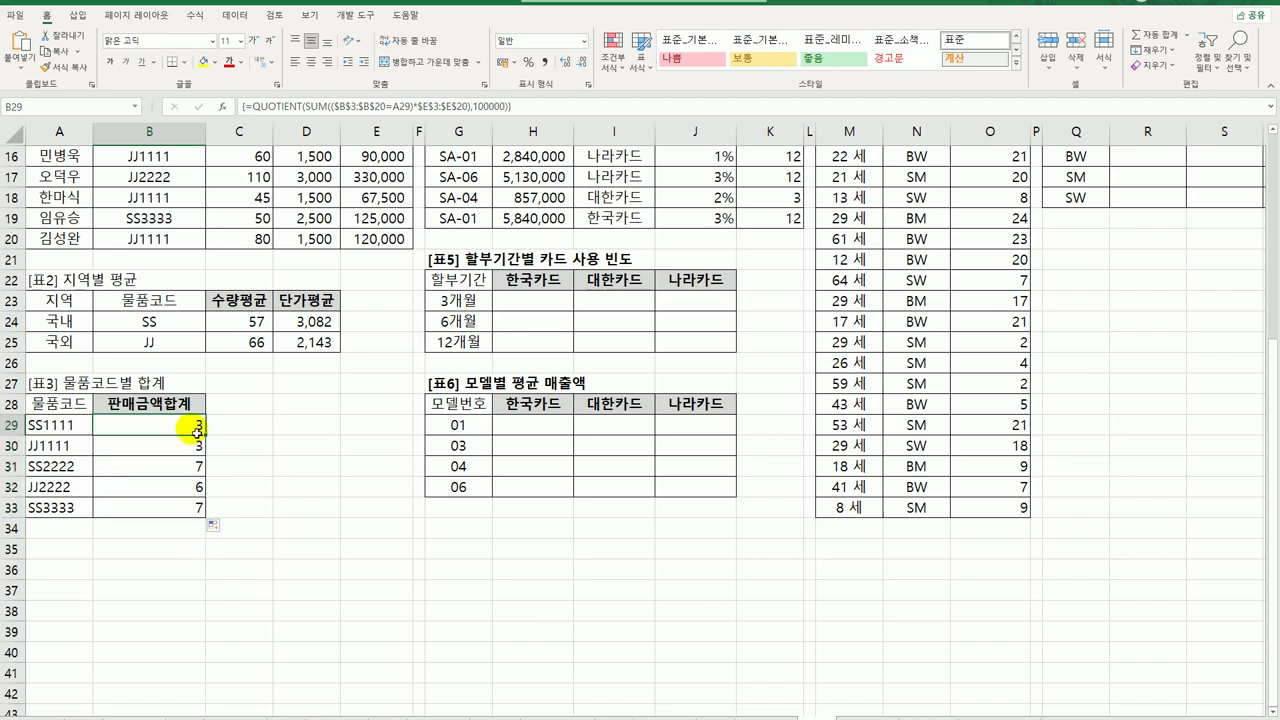
double_click(196, 431)
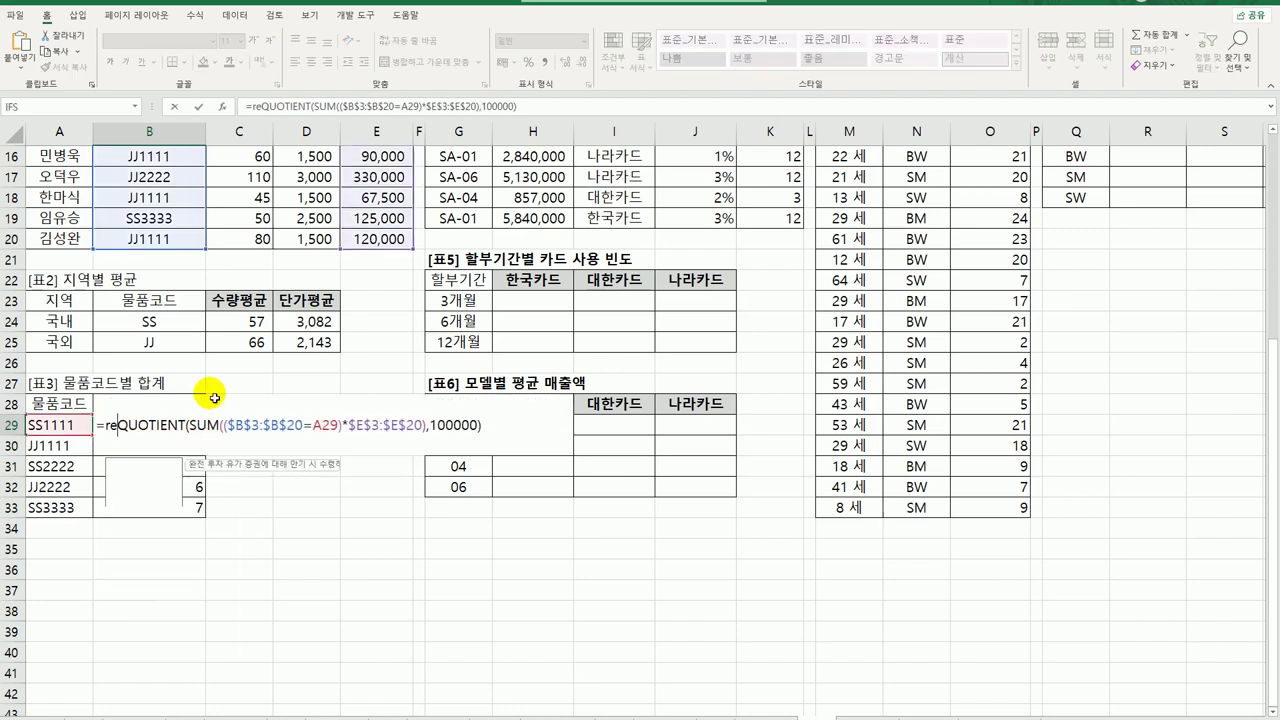
type("rep")
key("Tab")
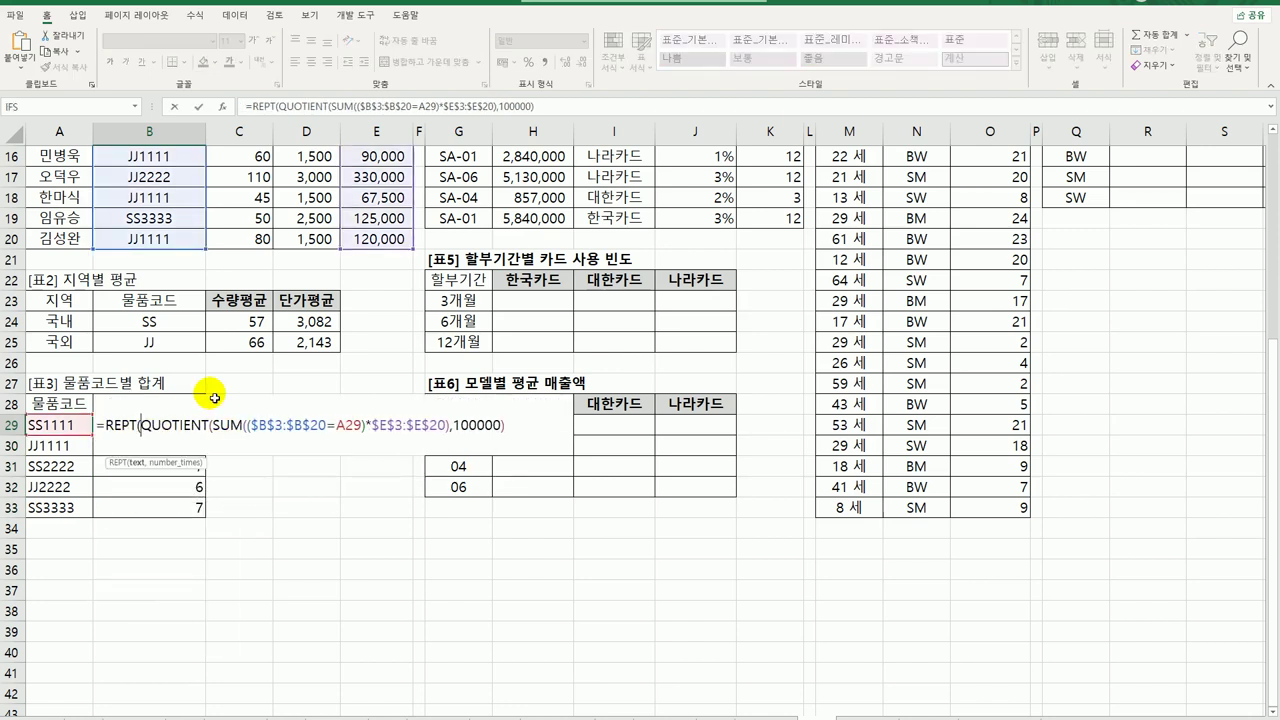
type("\"a")
key("BackSpace")
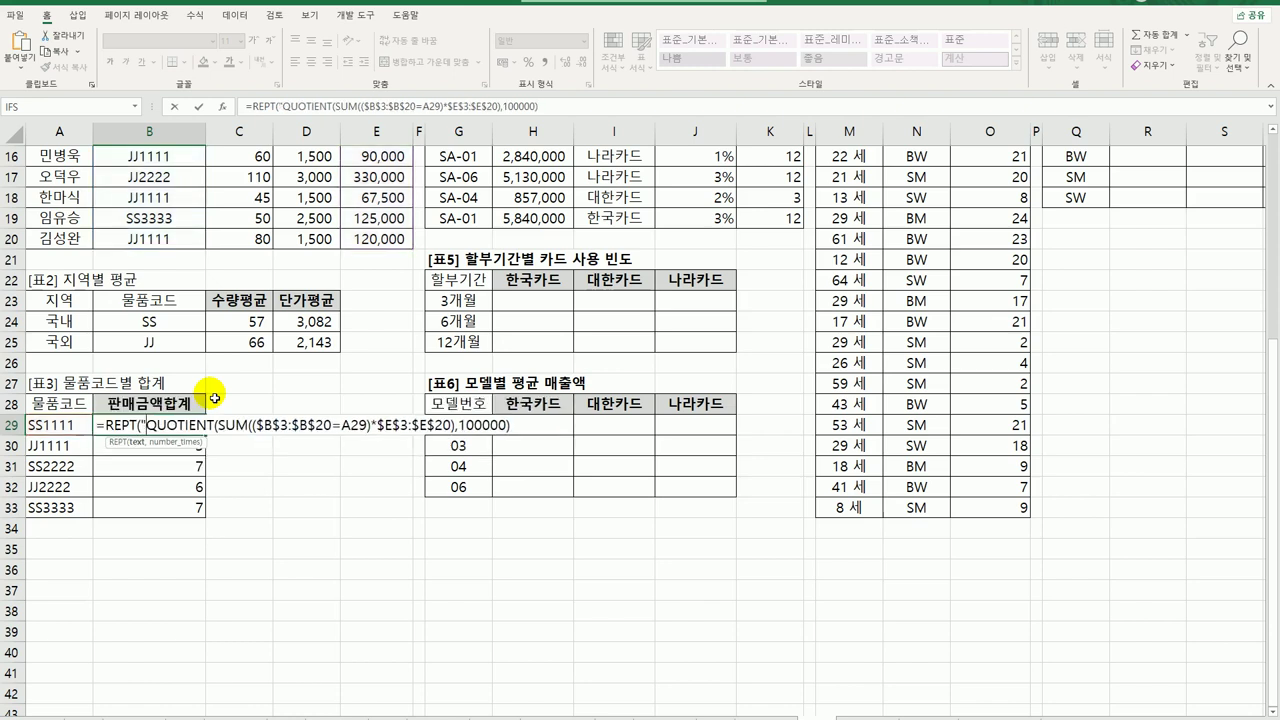
key("Hangul")
type("ㅁ")
key("Hangul_Hanja")
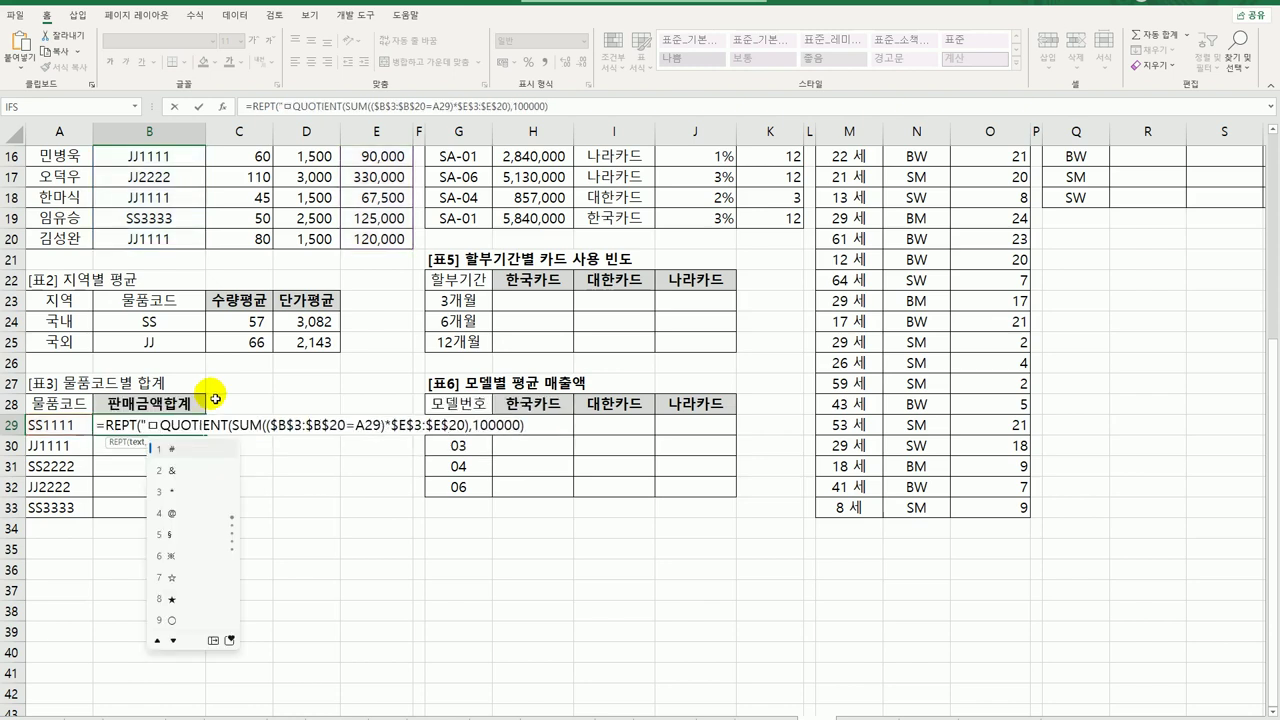
left_click(172, 597)
type("\",")
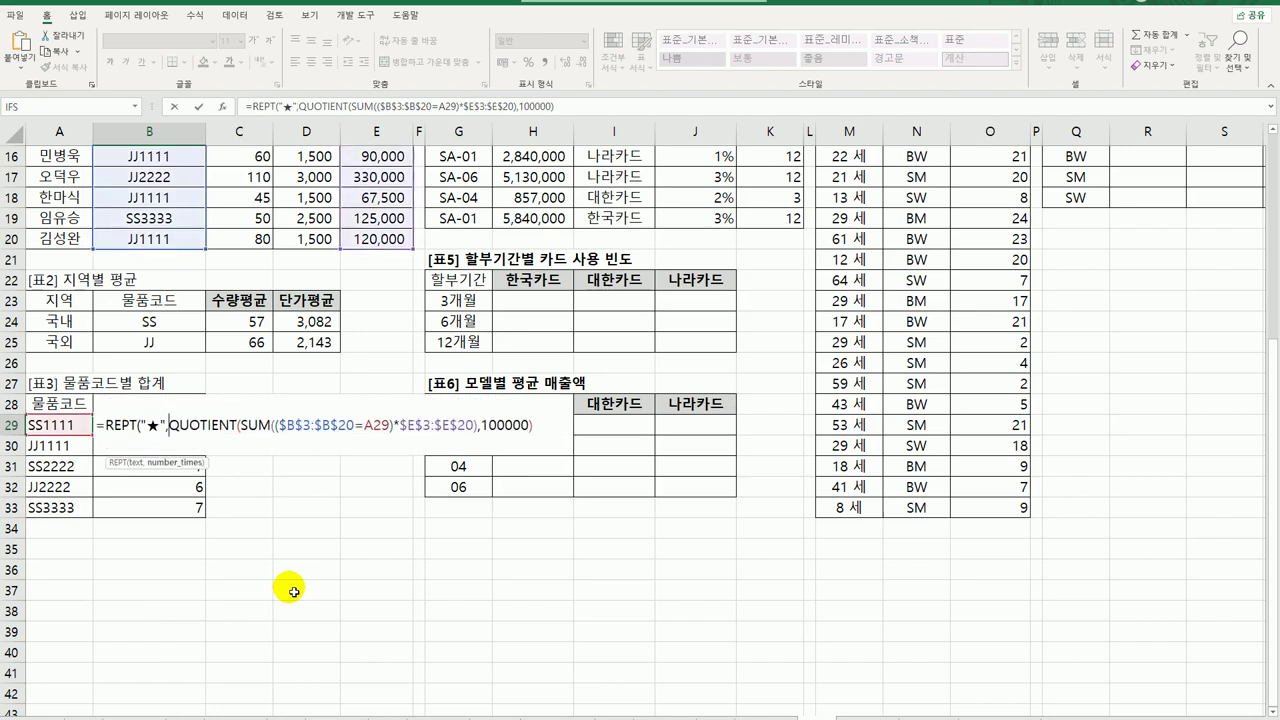
Close the REPT function, enter B29 as an array formula, and fill it down to B33.
left_click(540, 430)
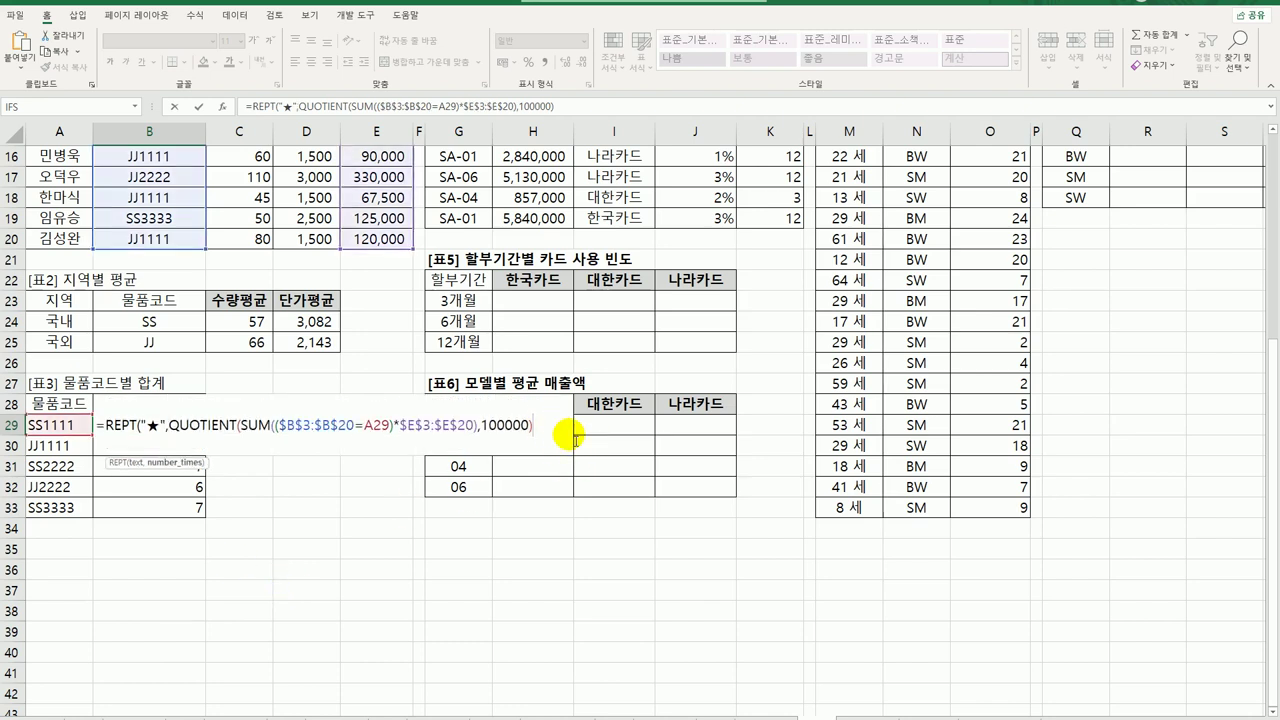
type(")")
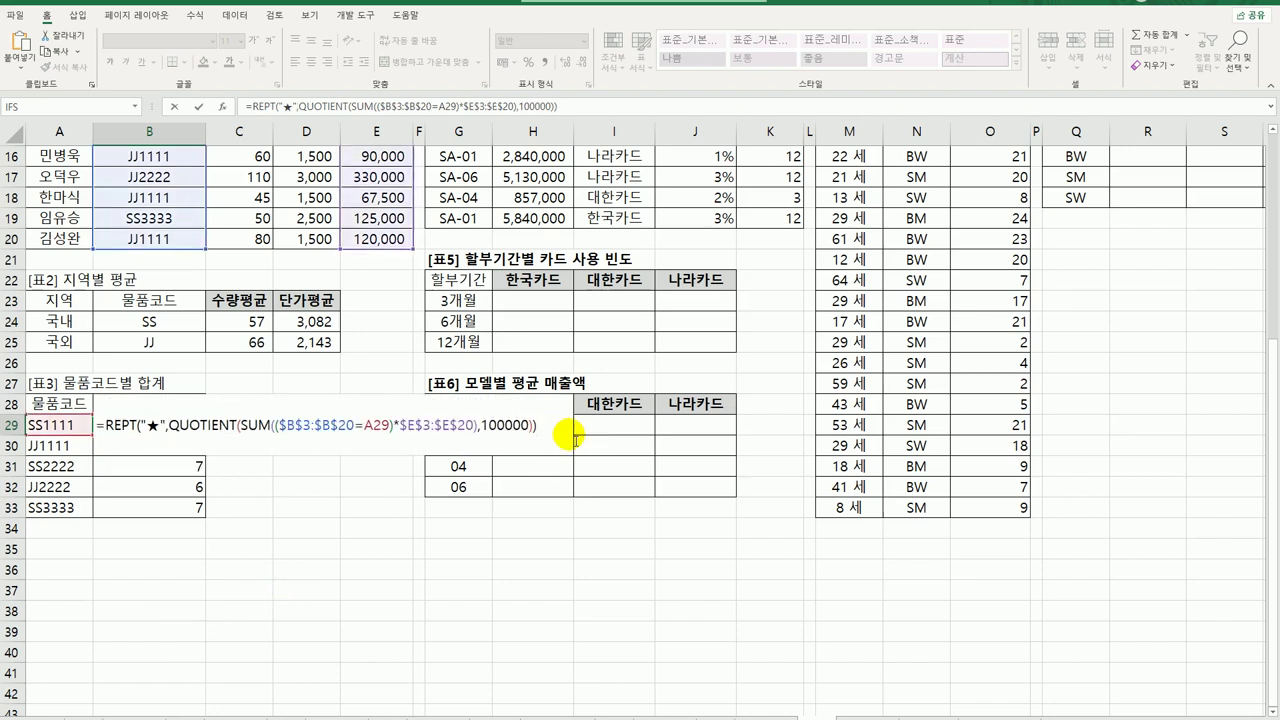
key("ctrl+shift+Return")
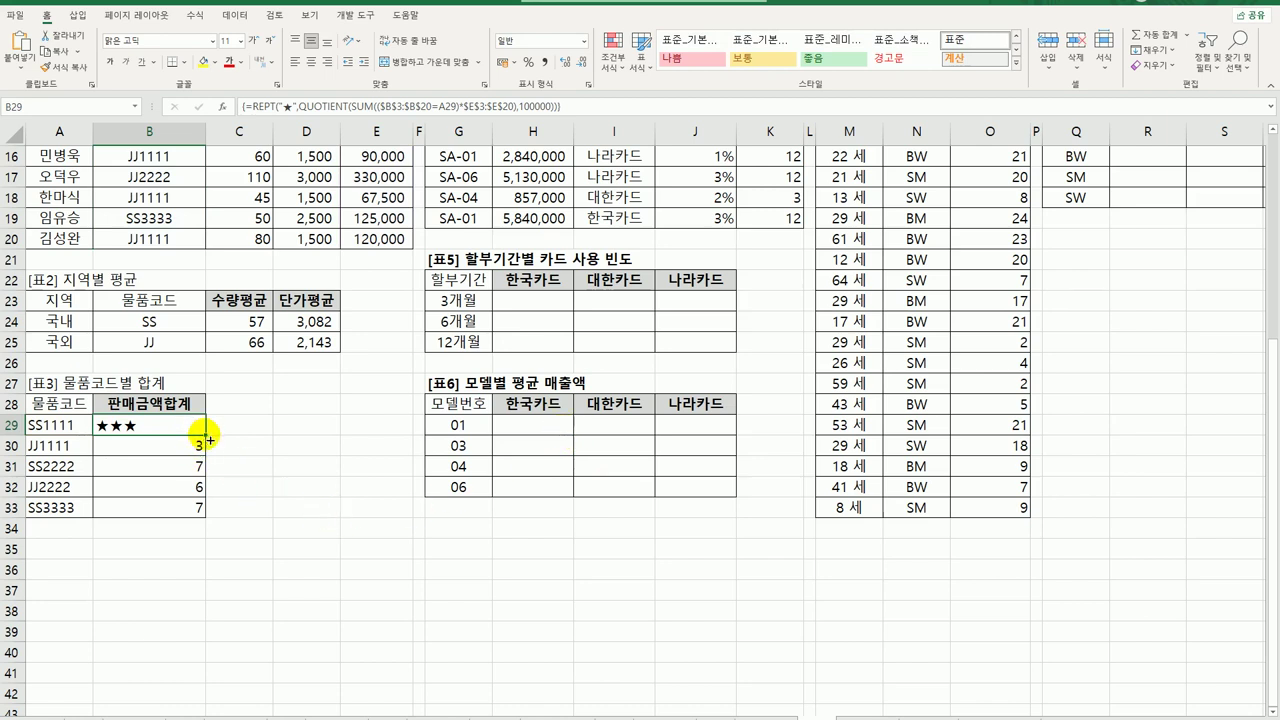
left_click_drag(208, 438, 204, 514)
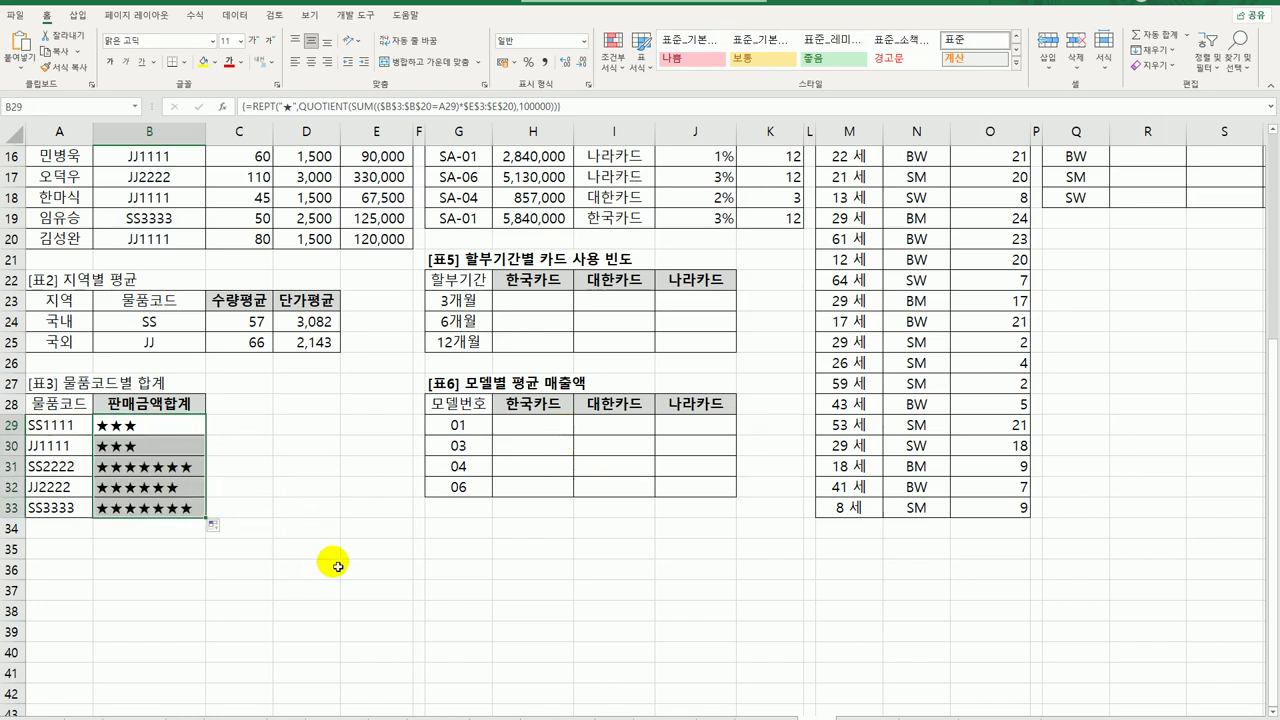
Enter the formula skeleton =sum(if(()*(),1)) in H23 of [표5], leaving both conditions empty.
scroll(386, 562, "up", 5)
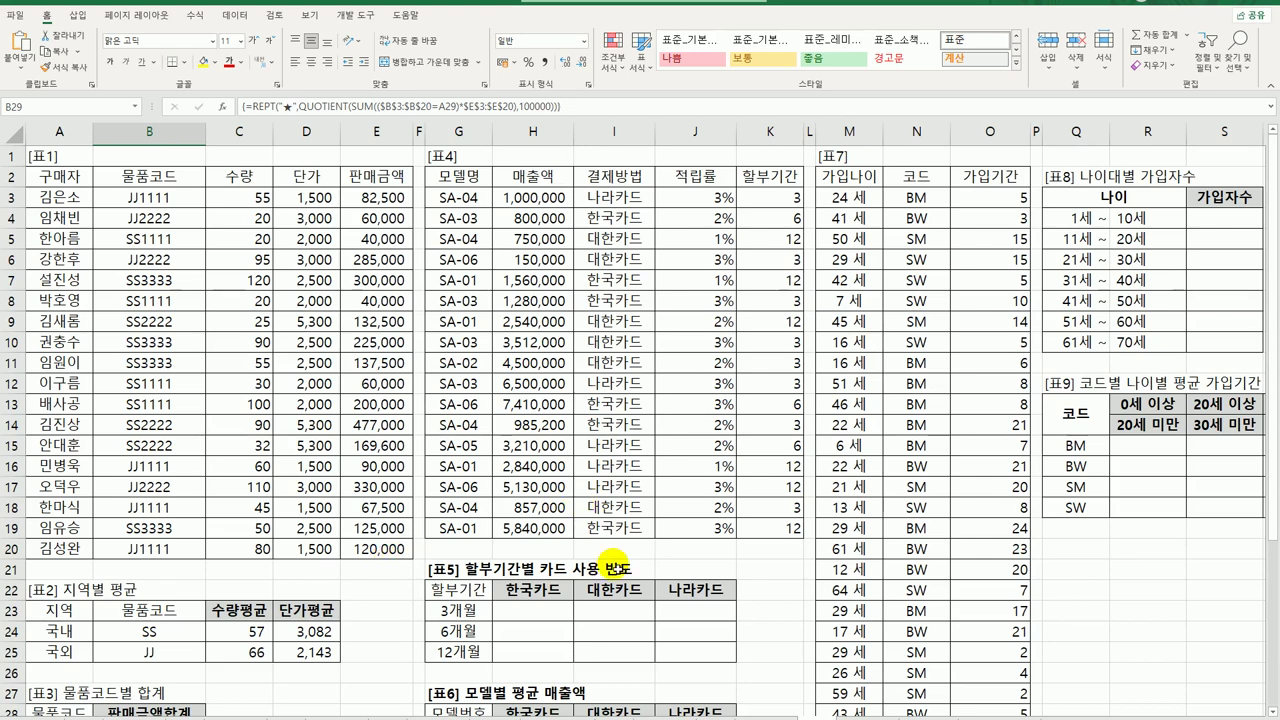
left_click(624, 198)
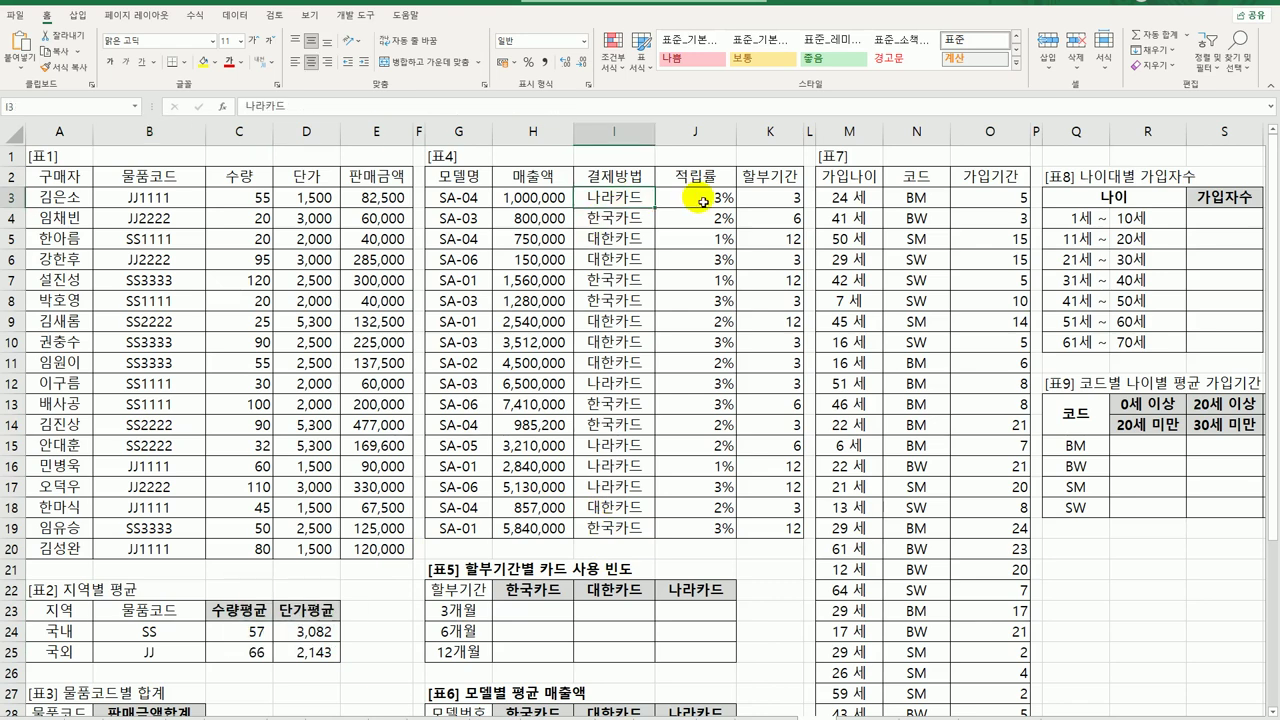
left_click(770, 199)
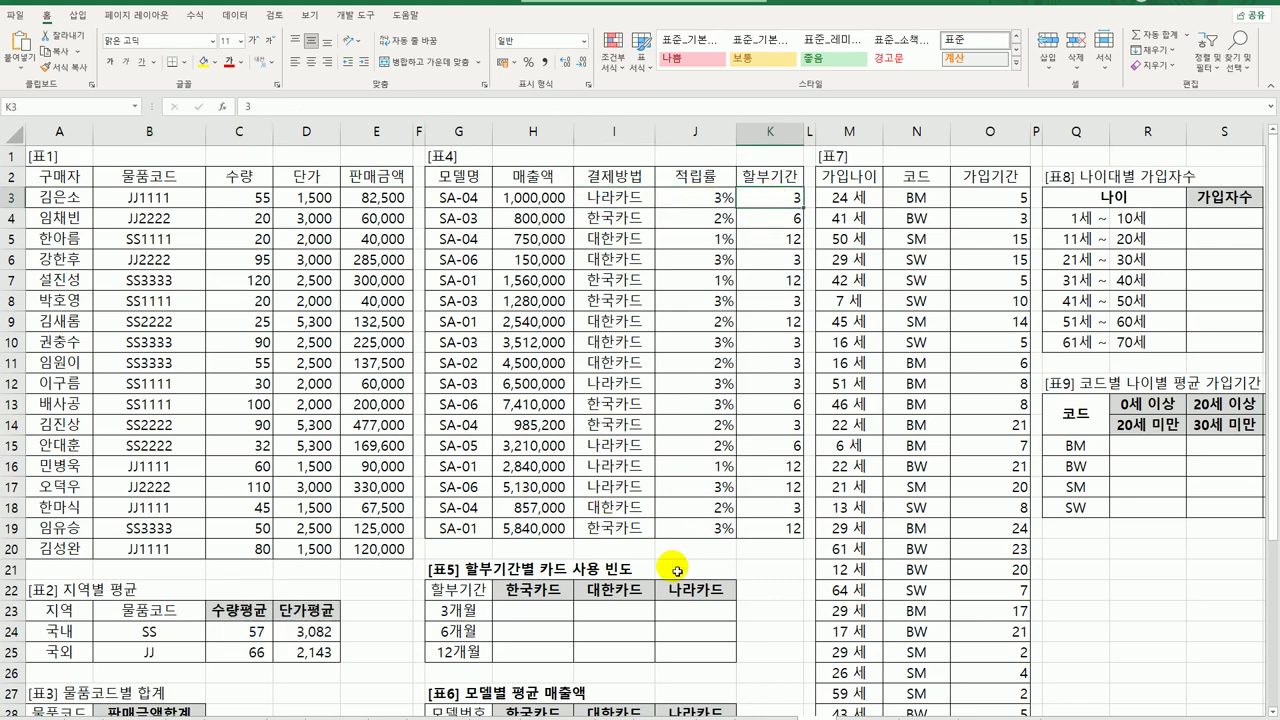
left_click_drag(535, 612, 682, 657)
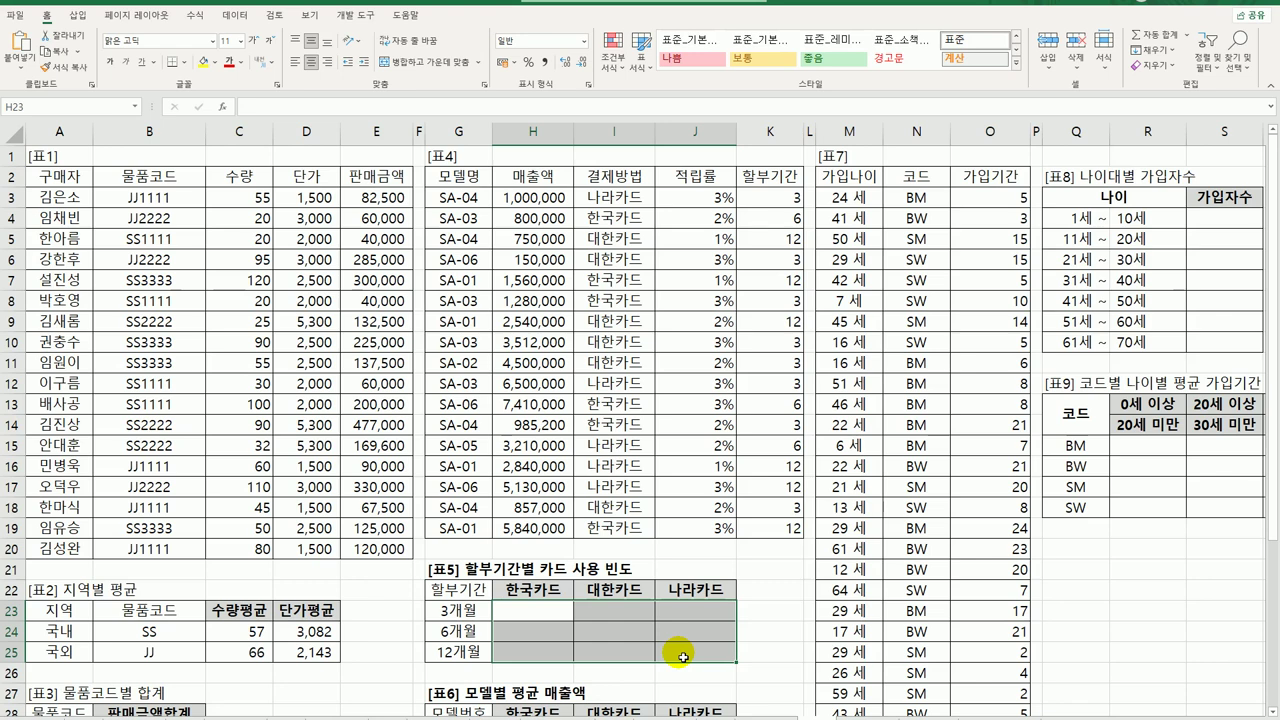
left_click(529, 614)
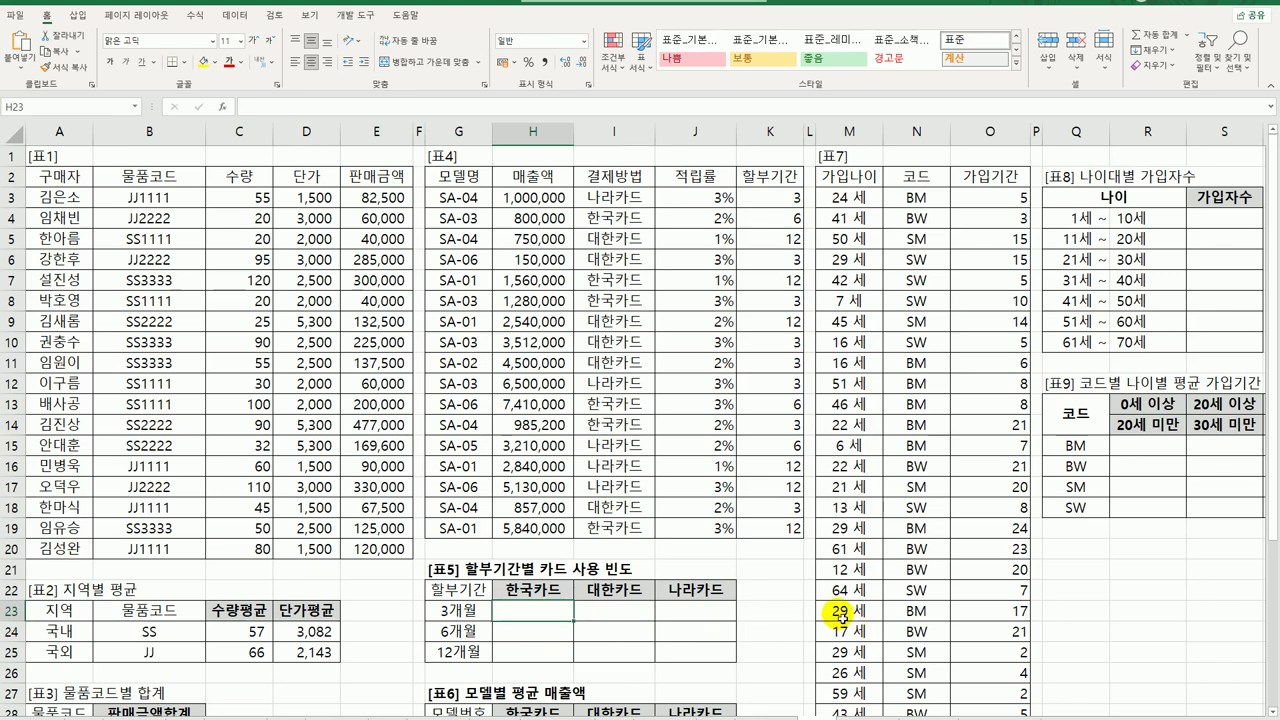
type("=")
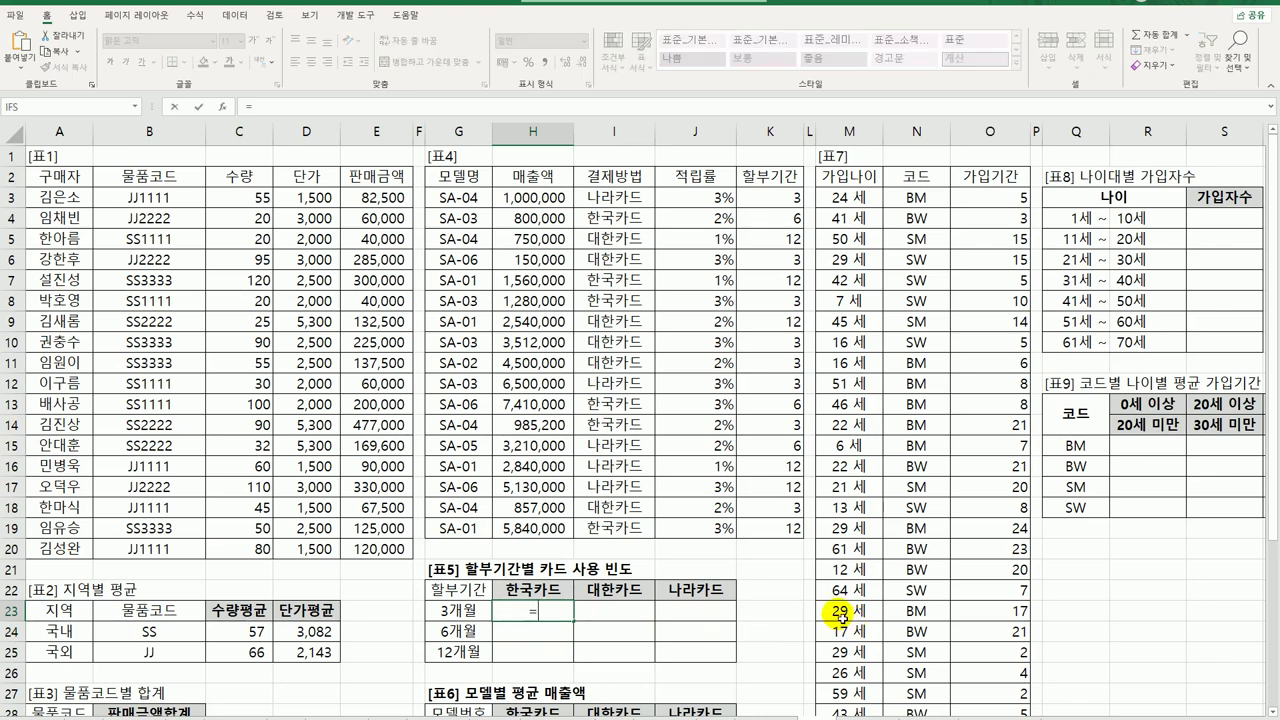
type("sum(if")
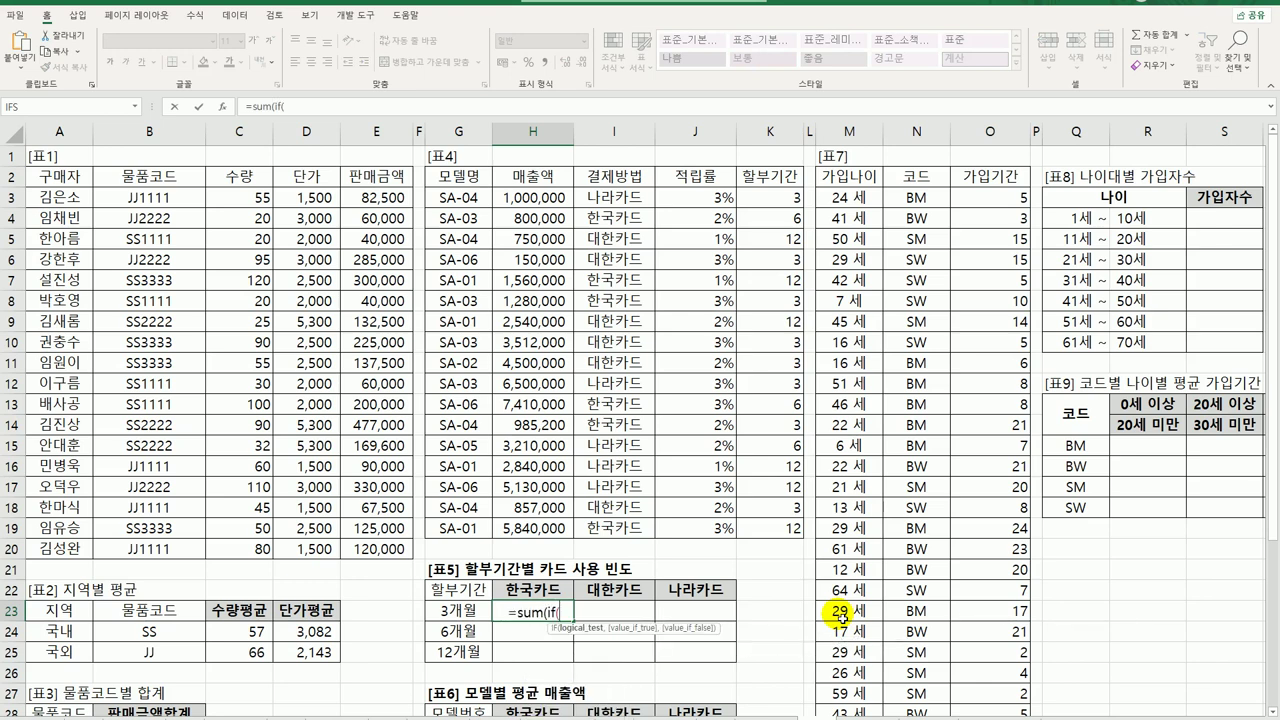
type("(")
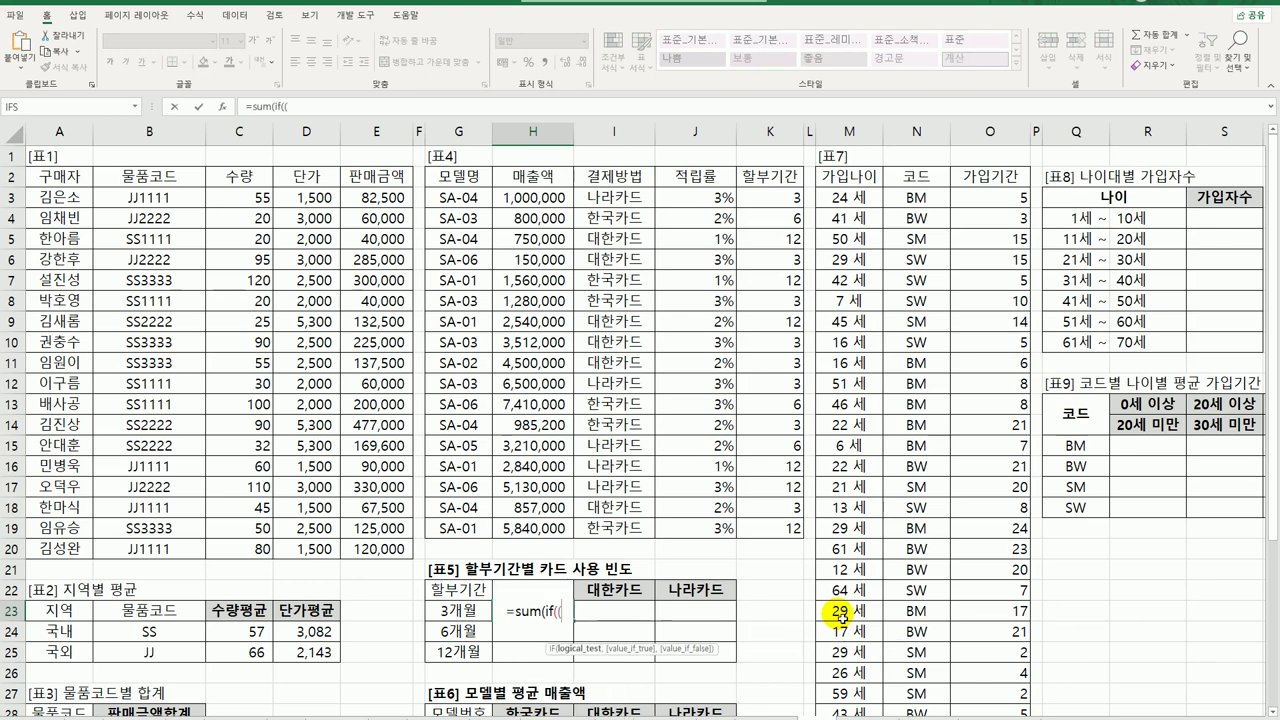
type("()*")
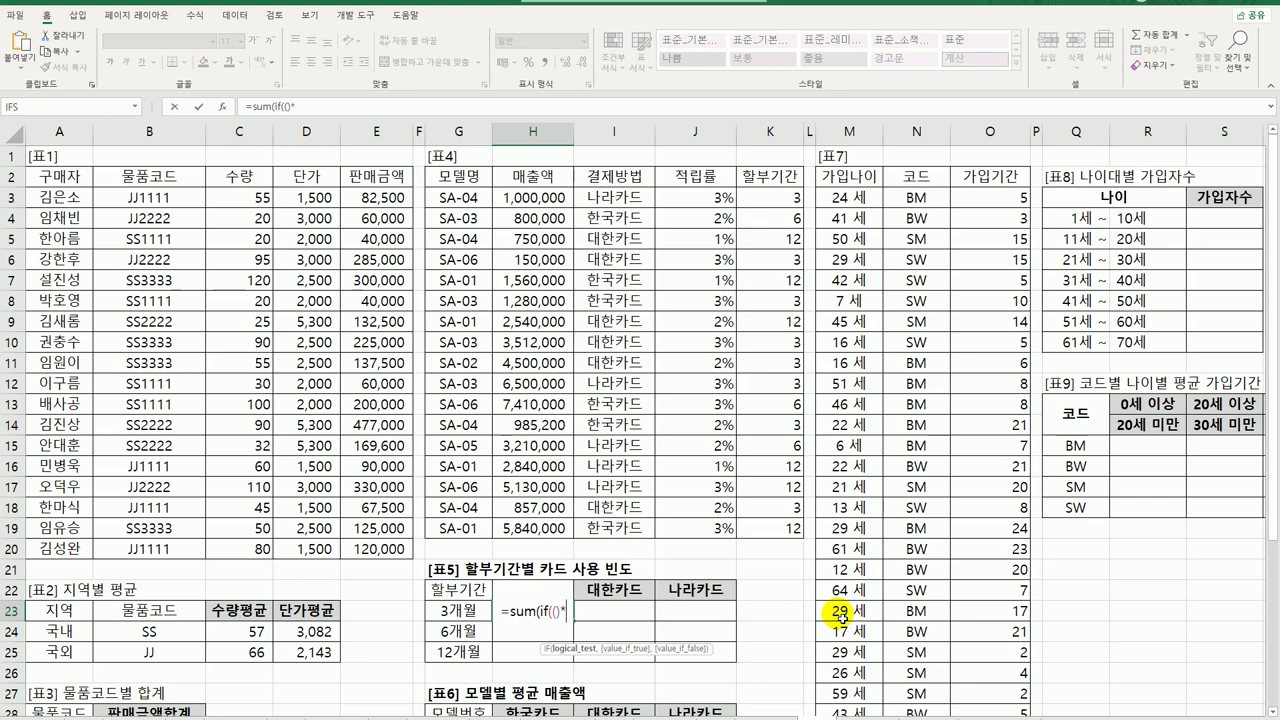
type("(),1")
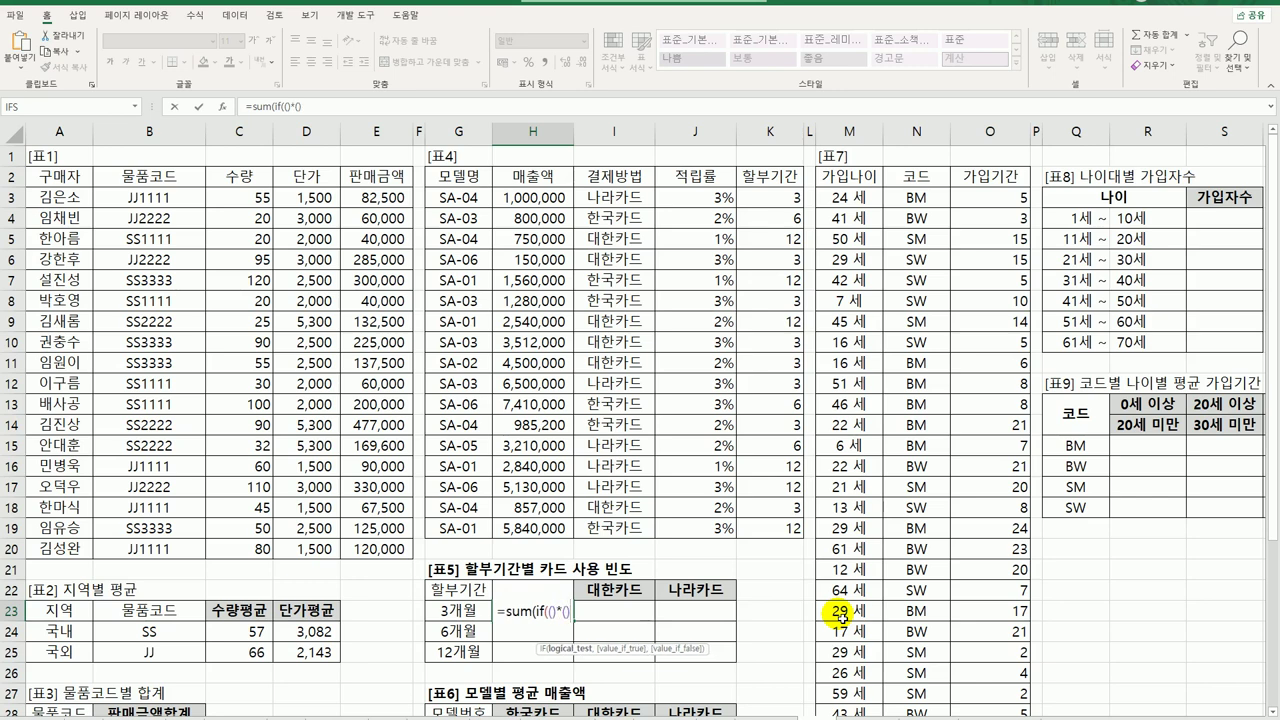
type(")")
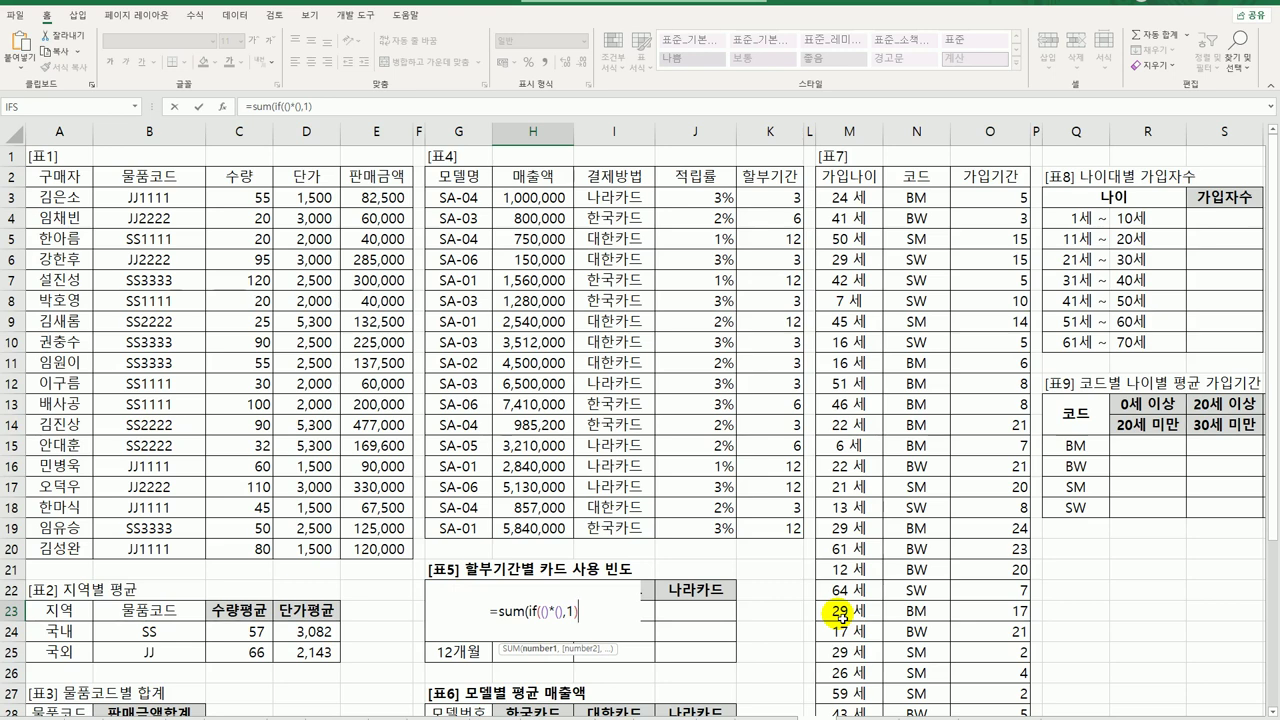
type(")")
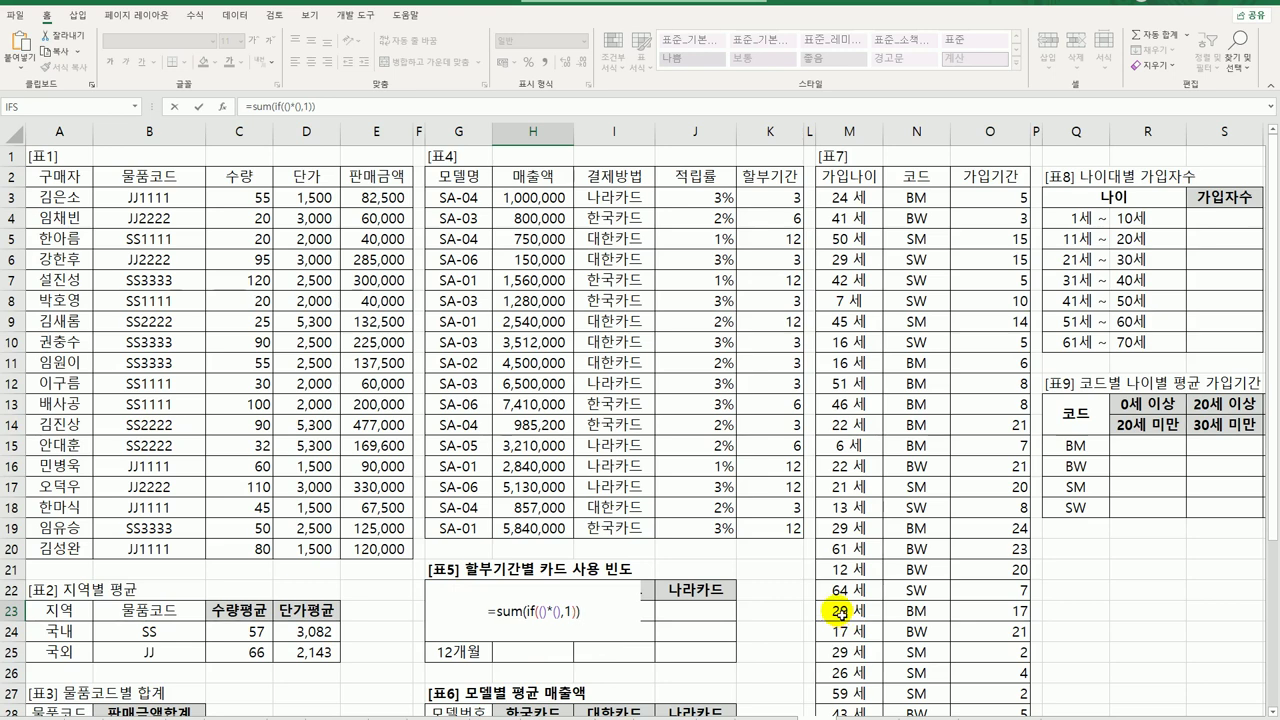
Fill the first condition of the H23 formula by comparing the payment method range $I$3:$I$19 with the card name in H22.
left_click(545, 612)
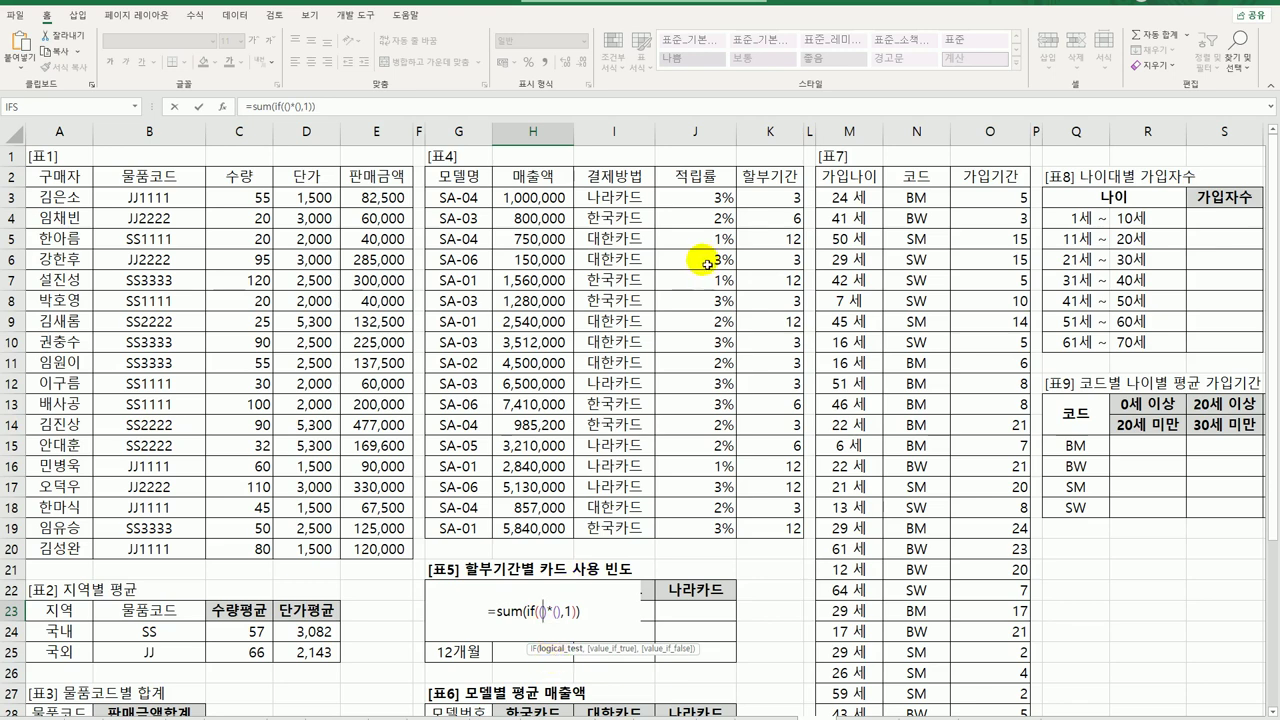
left_click_drag(629, 200, 645, 521)
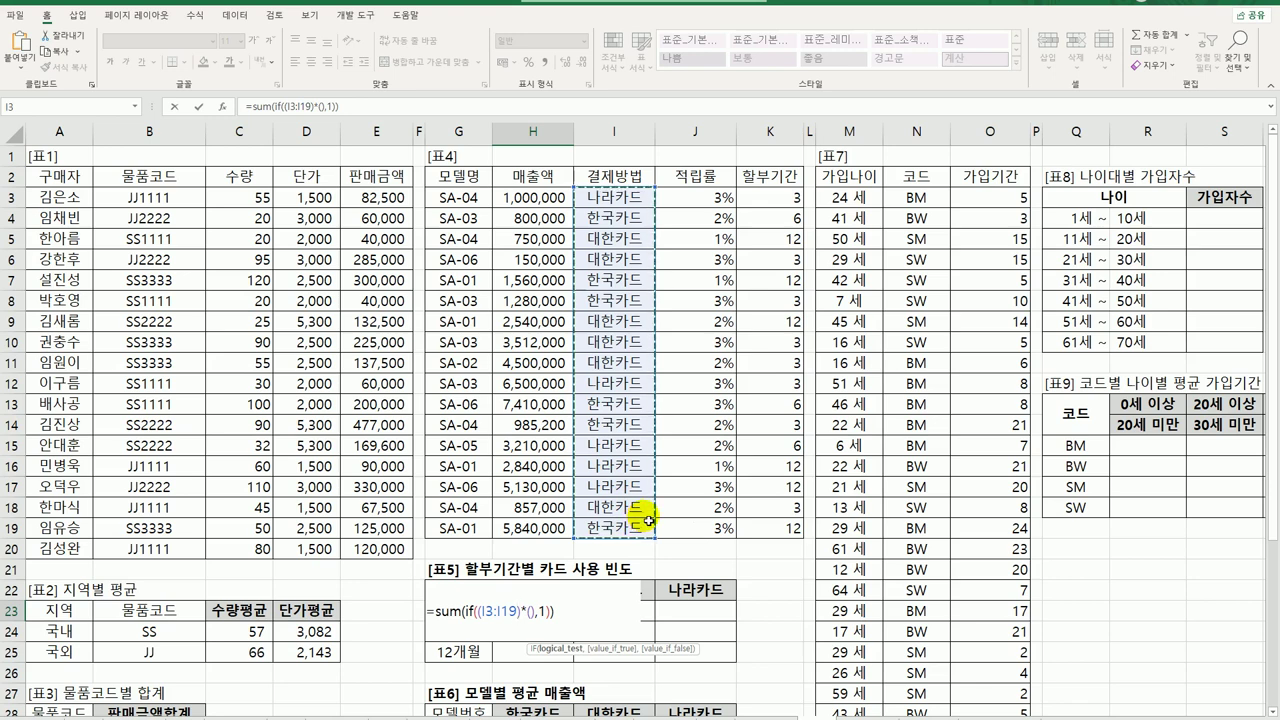
key("F4")
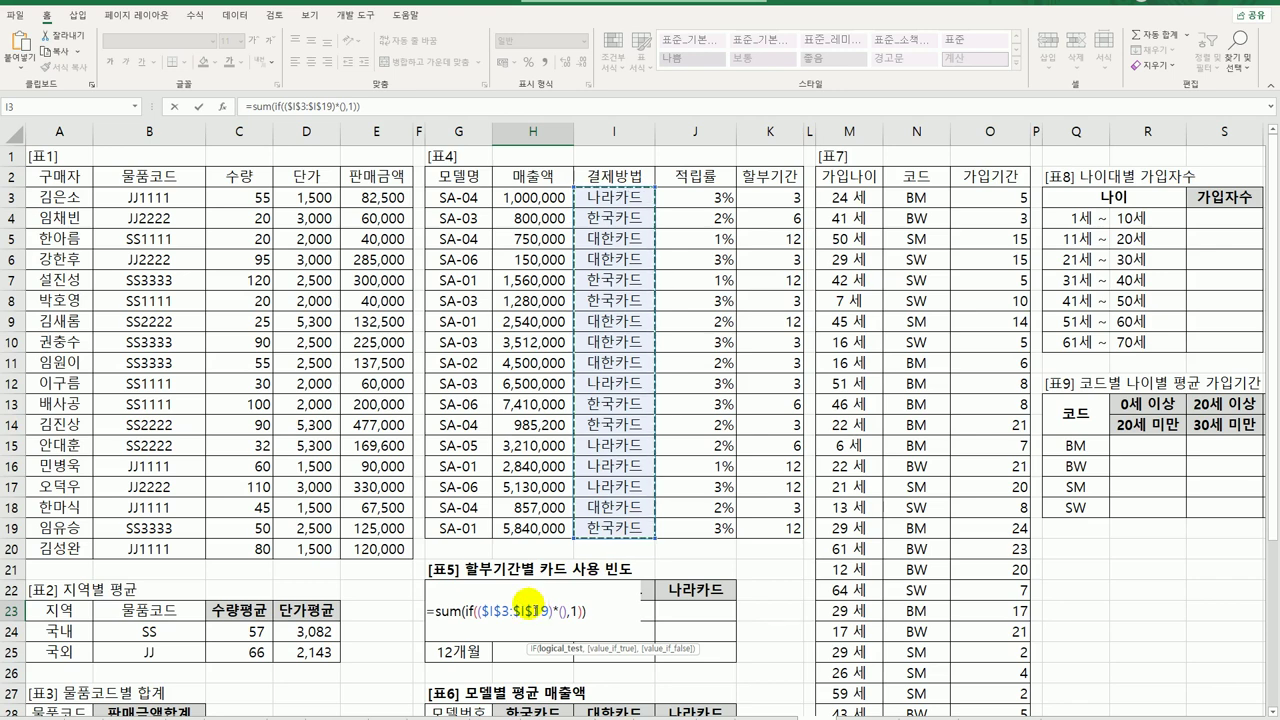
left_click(580, 610)
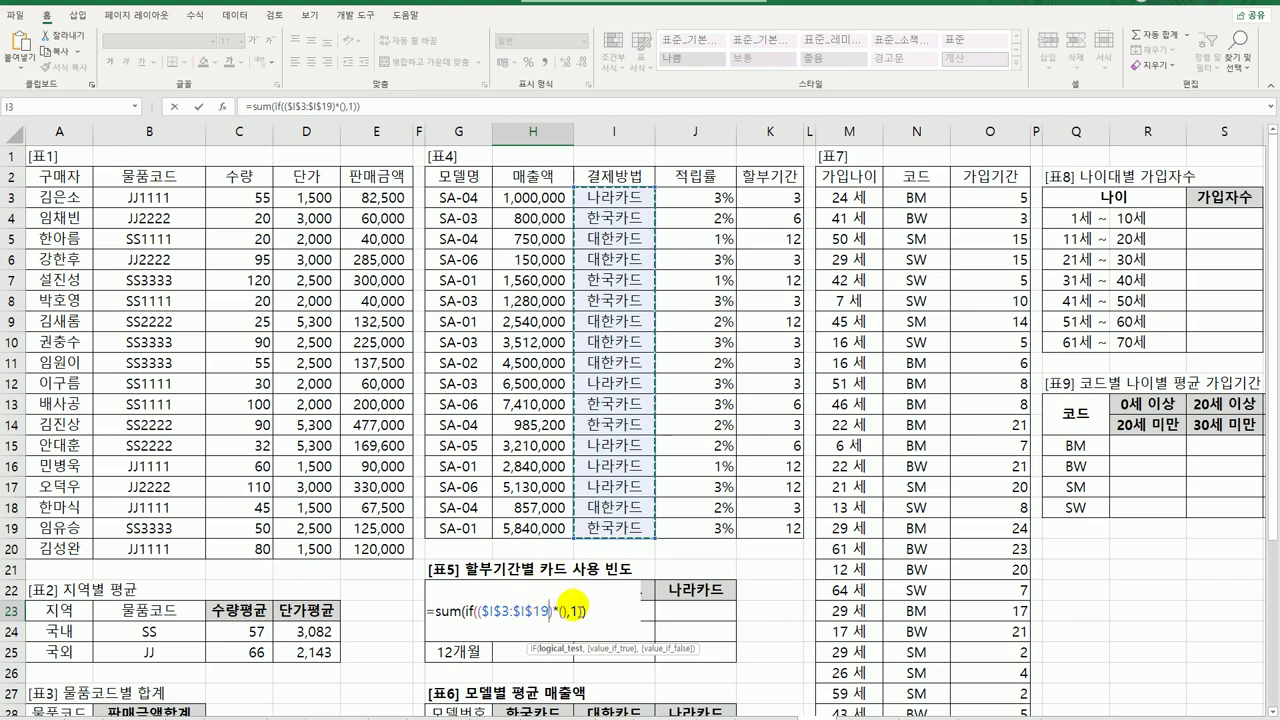
type("=")
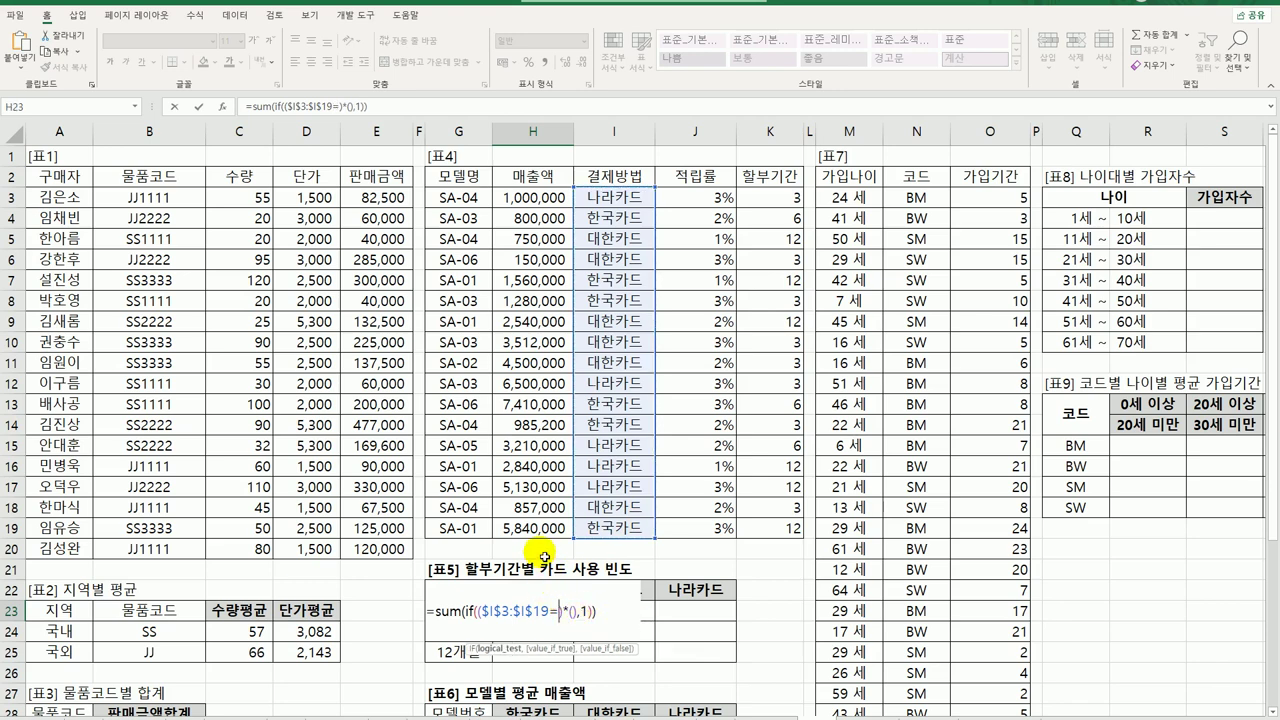
left_click(541, 551)
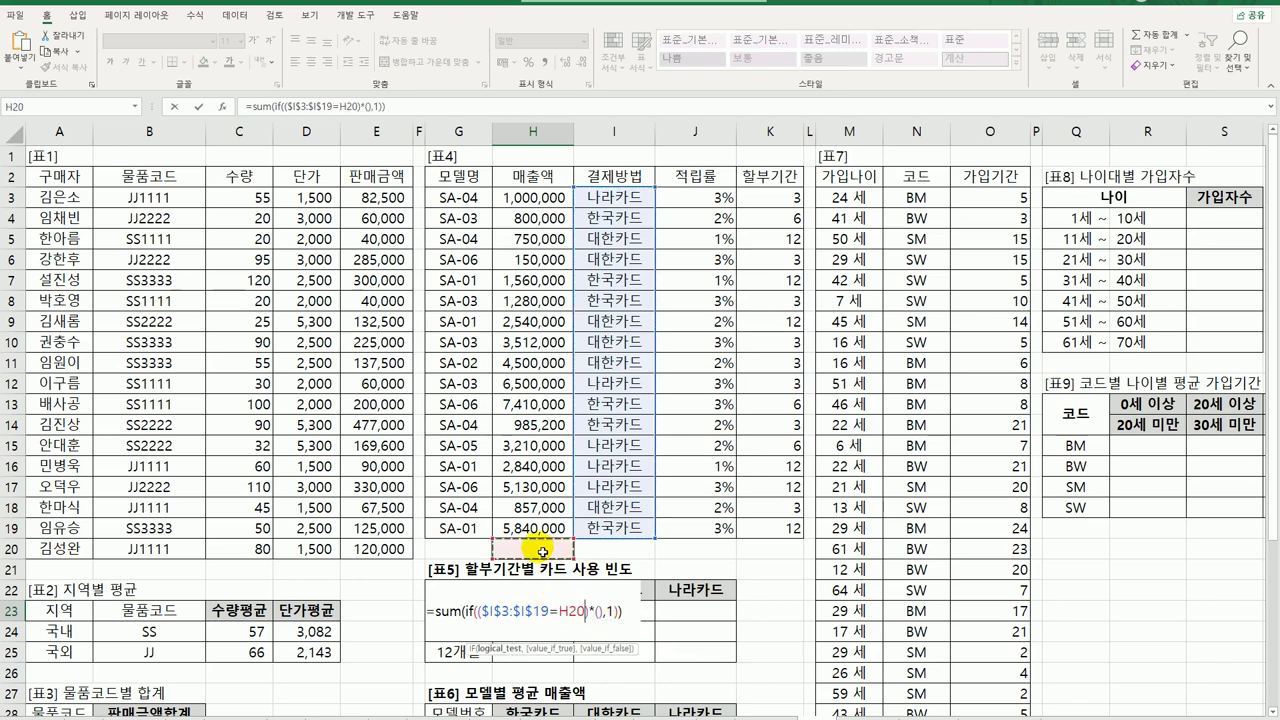
key("Down")
key("Down")
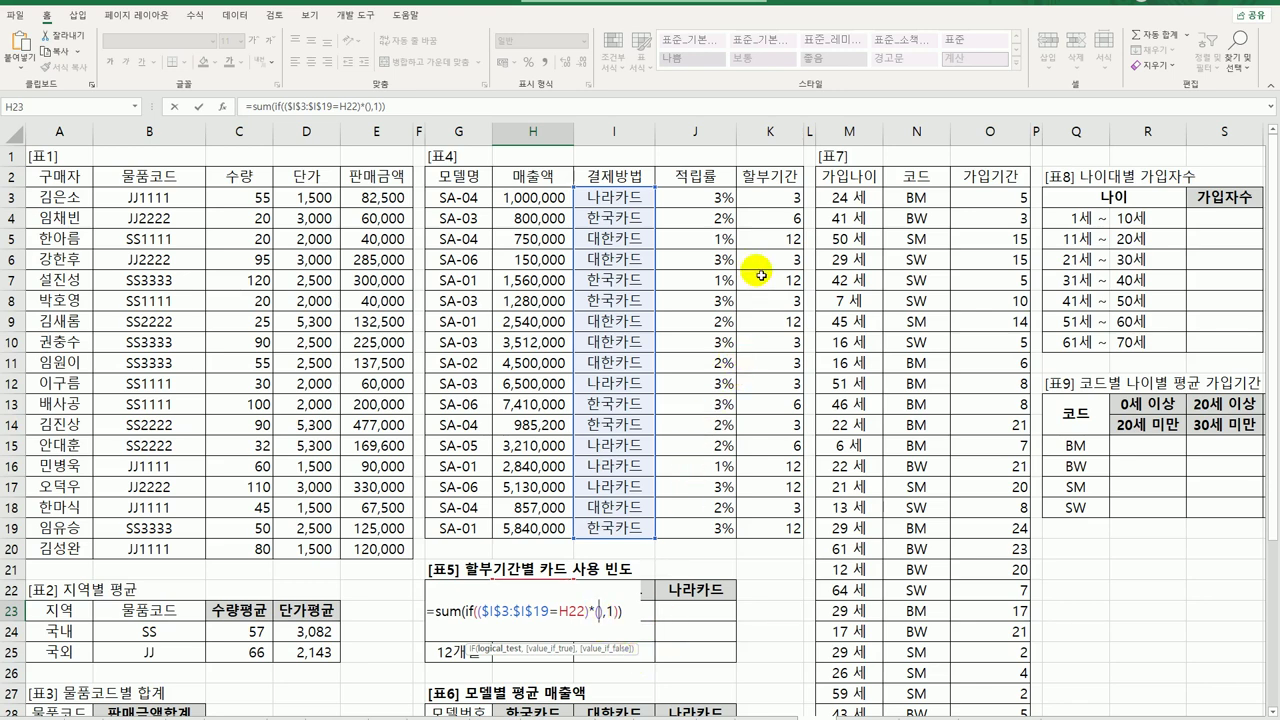
Fill the second condition of the H23 formula by comparing the installment period range $K$3:$K$19 with G23.
left_click_drag(775, 199, 776, 528)
key("F4")
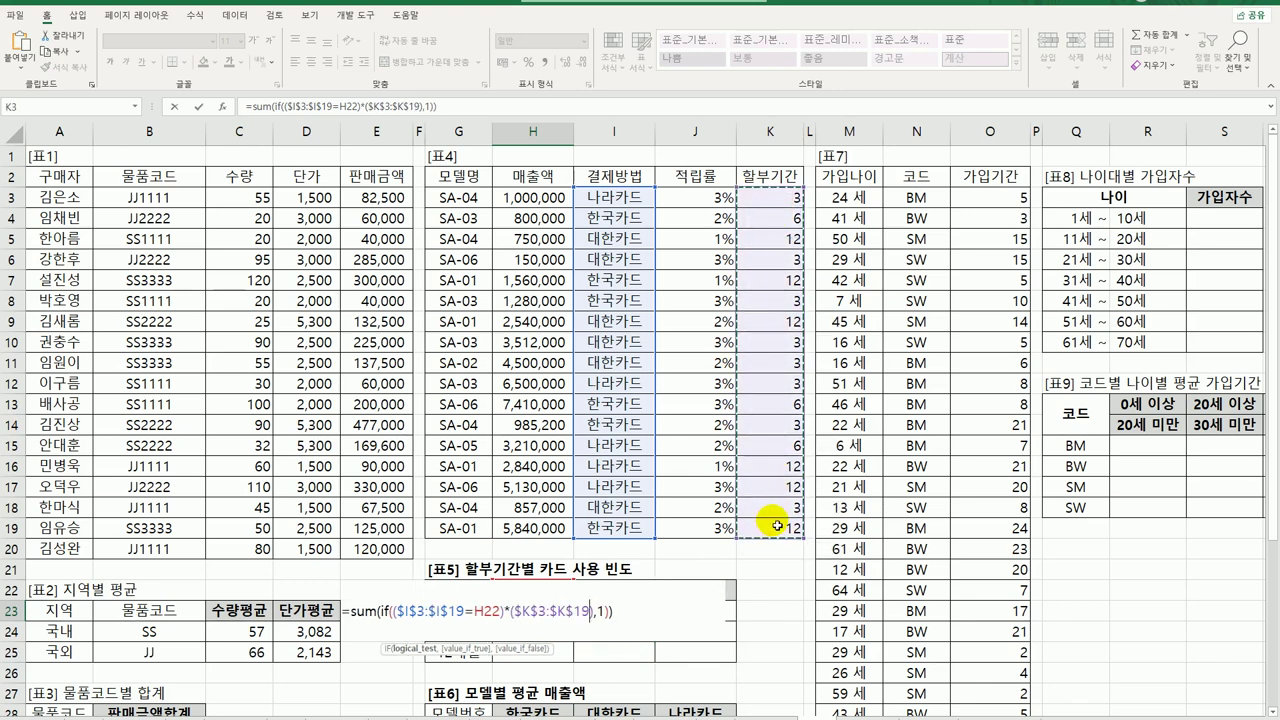
type("=")
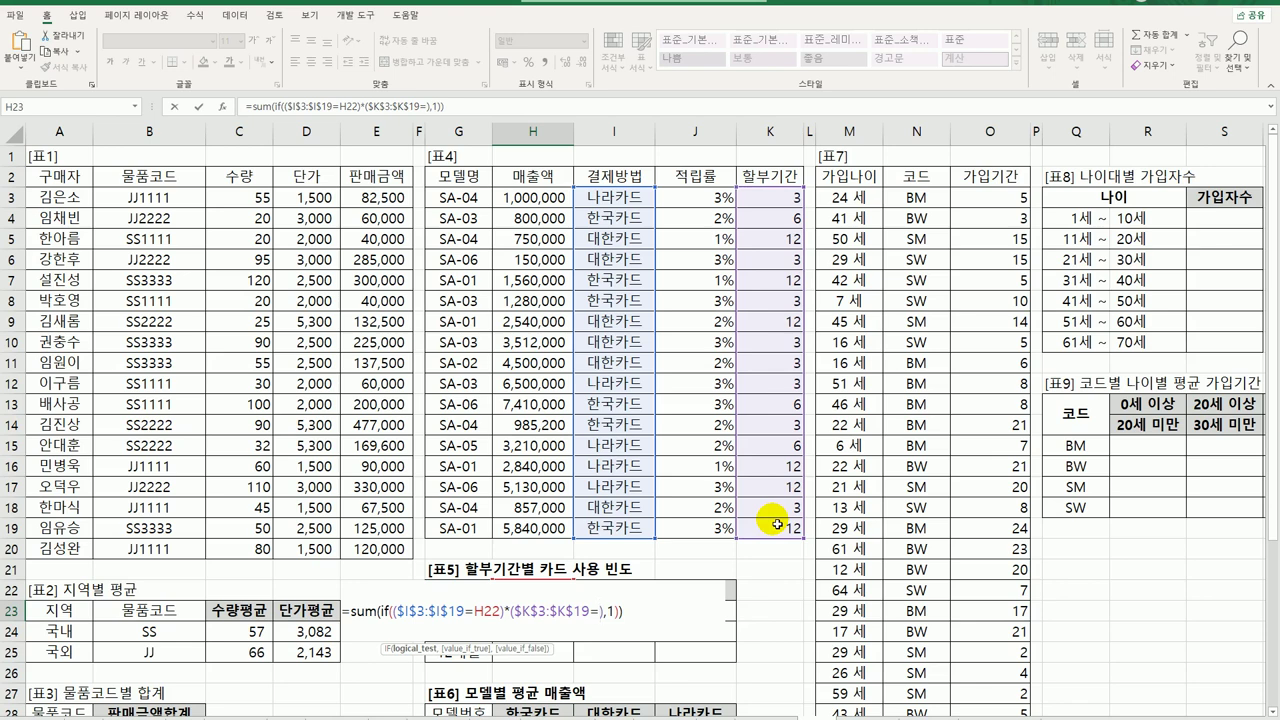
left_click(460, 655)
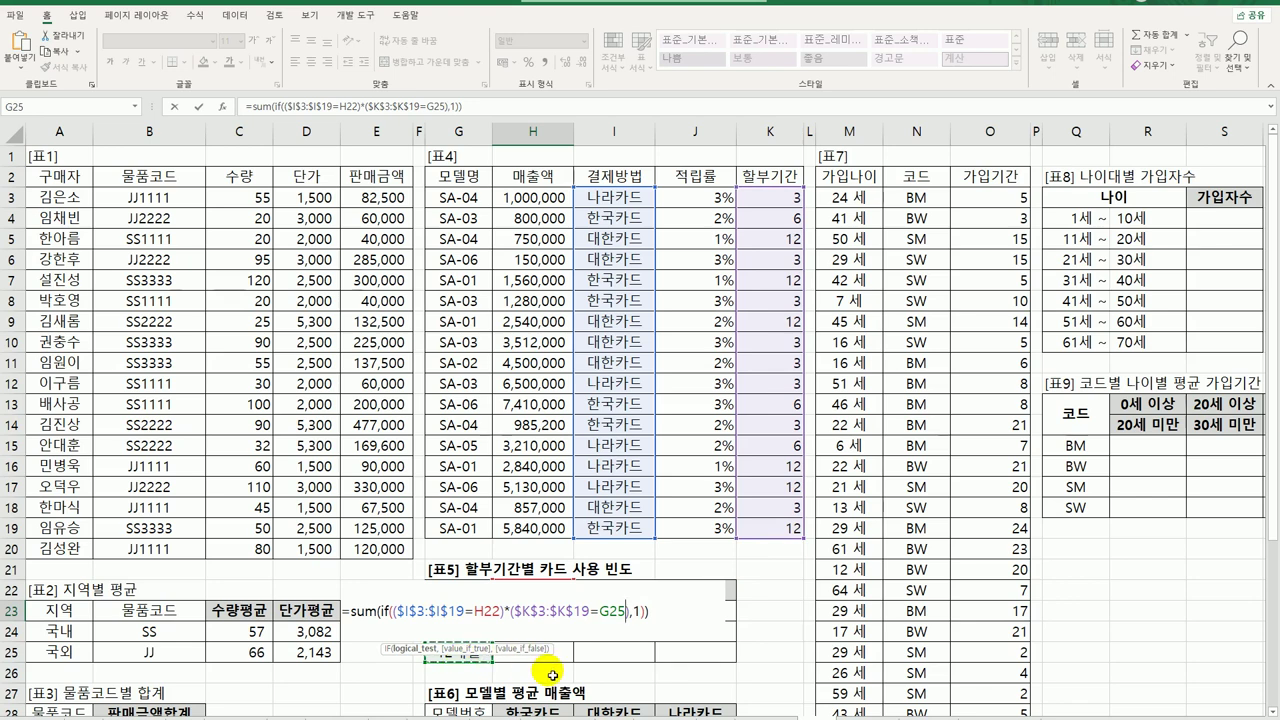
key("Up")
key("Up")
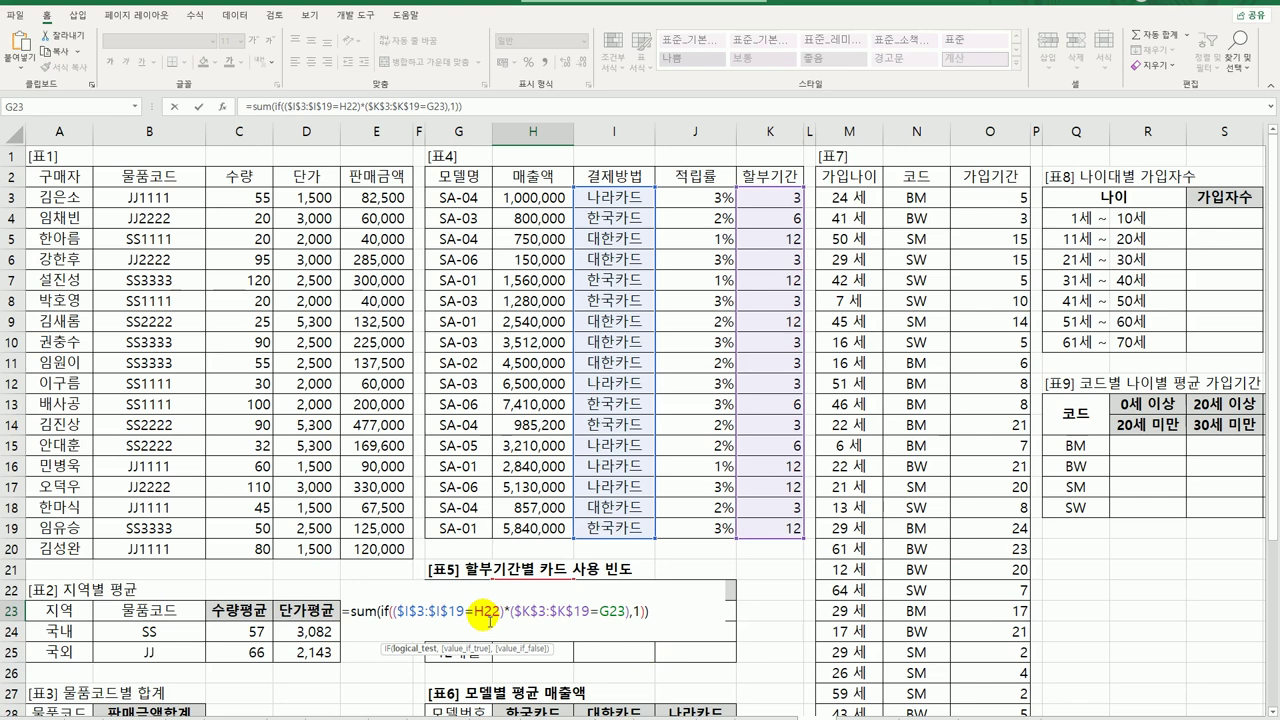
Change the criteria references in the H23 formula to mixed references H$22 and $G23.
left_click(486, 612)
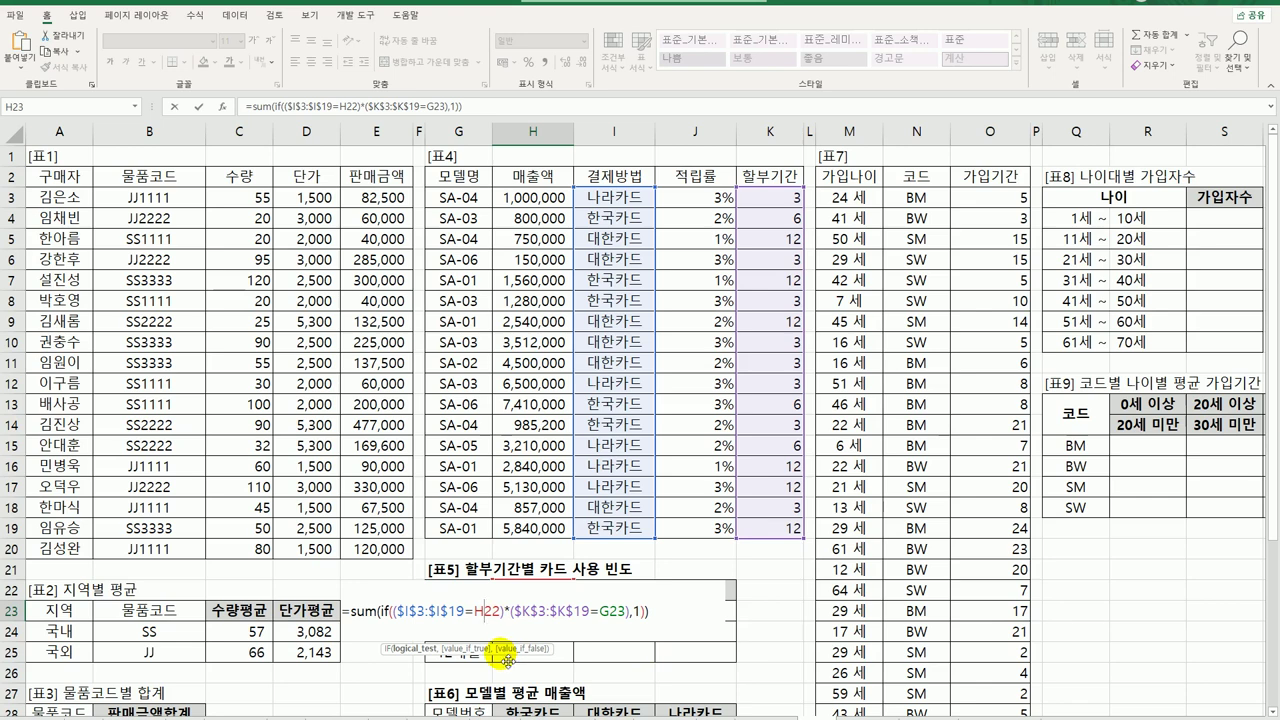
key("F4")
key("F4")
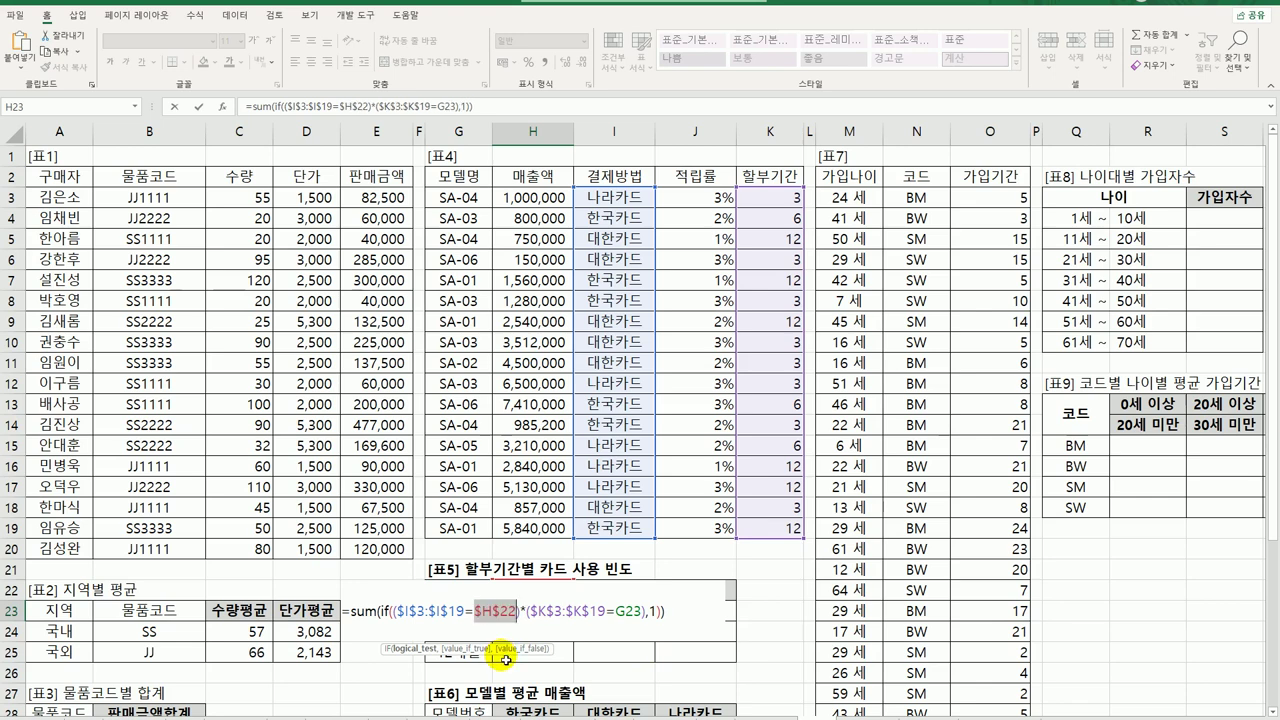
left_click(619, 611)
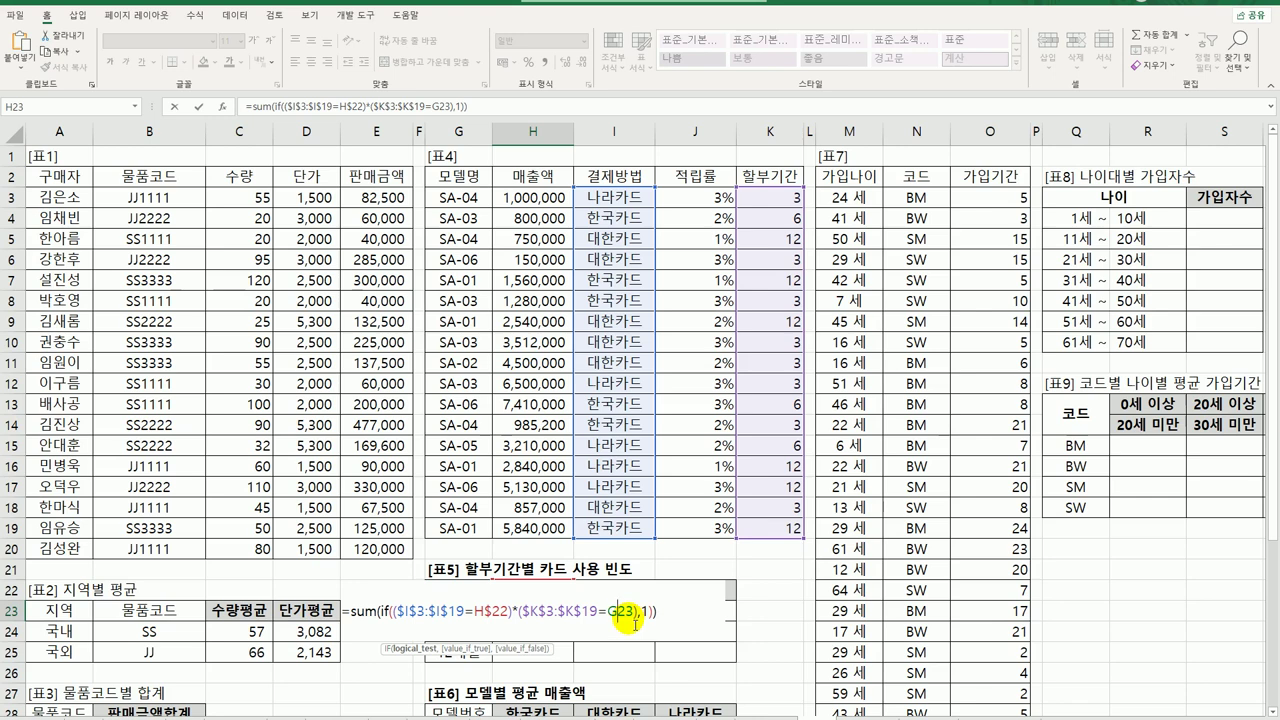
key("F4")
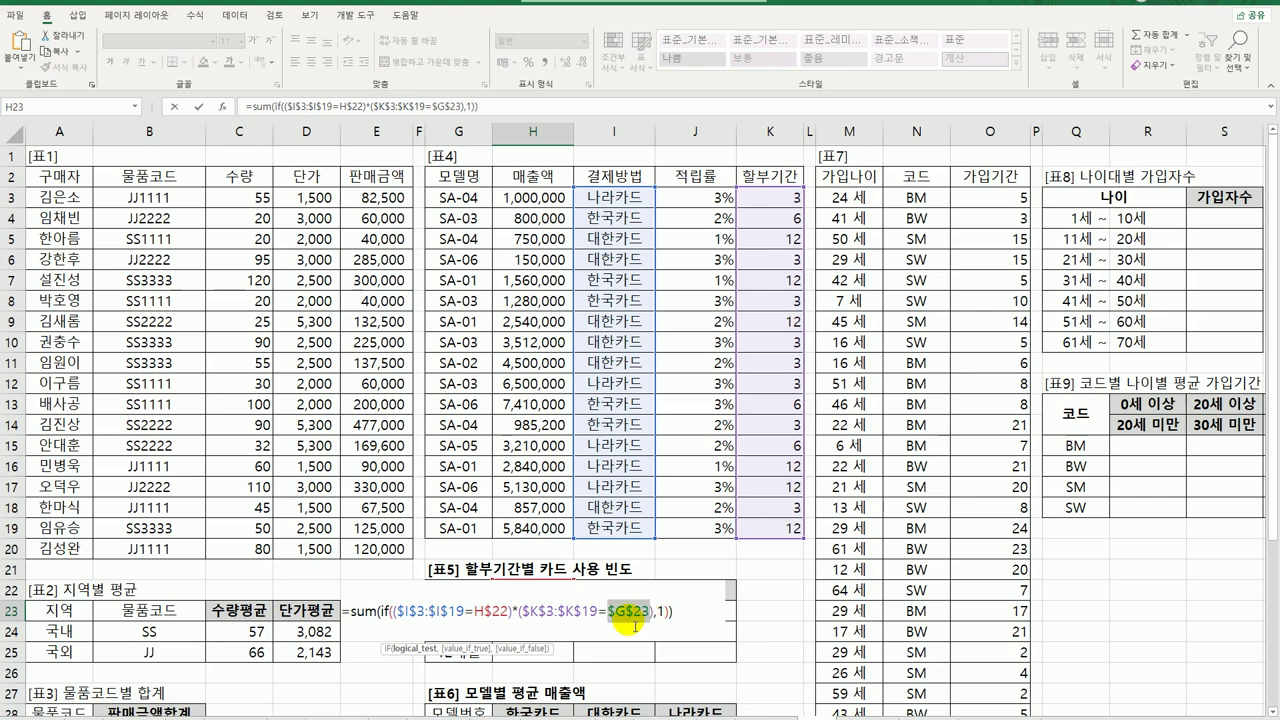
key("F4")
key("F4")
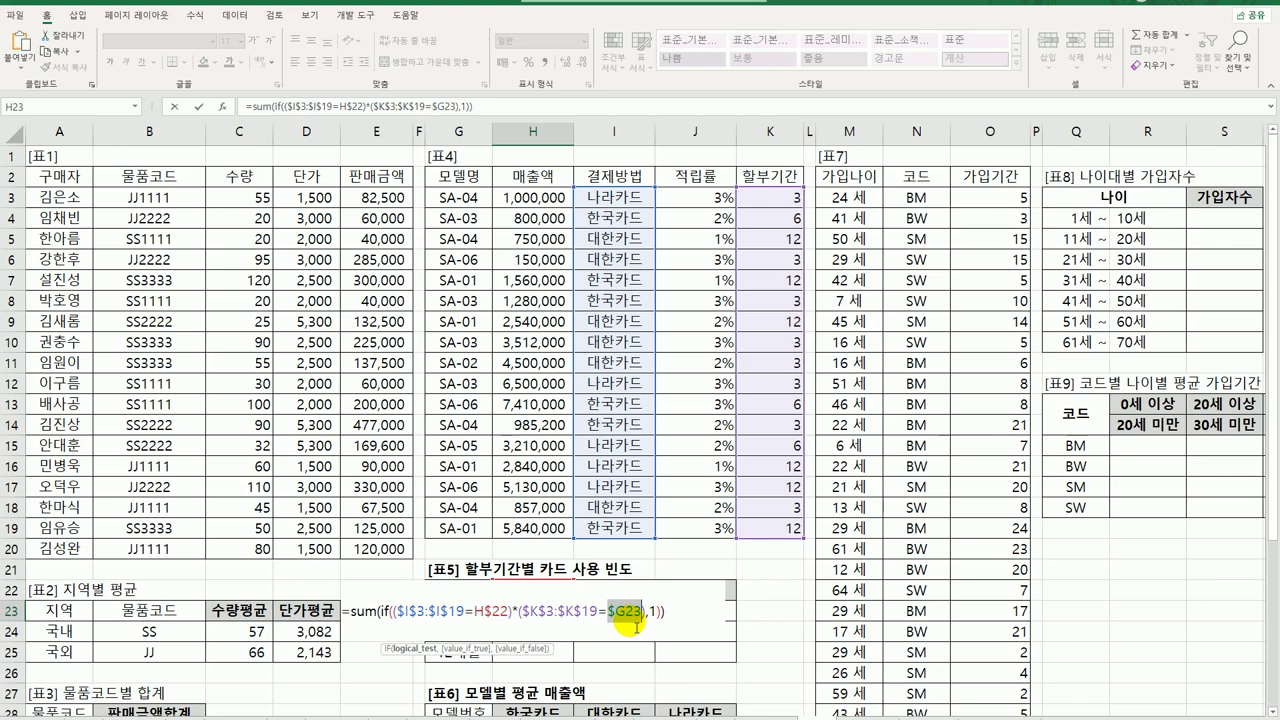
Enter the H23 formula as an array formula and fill it across the [표5] range H23:J25.
left_click(691, 613)
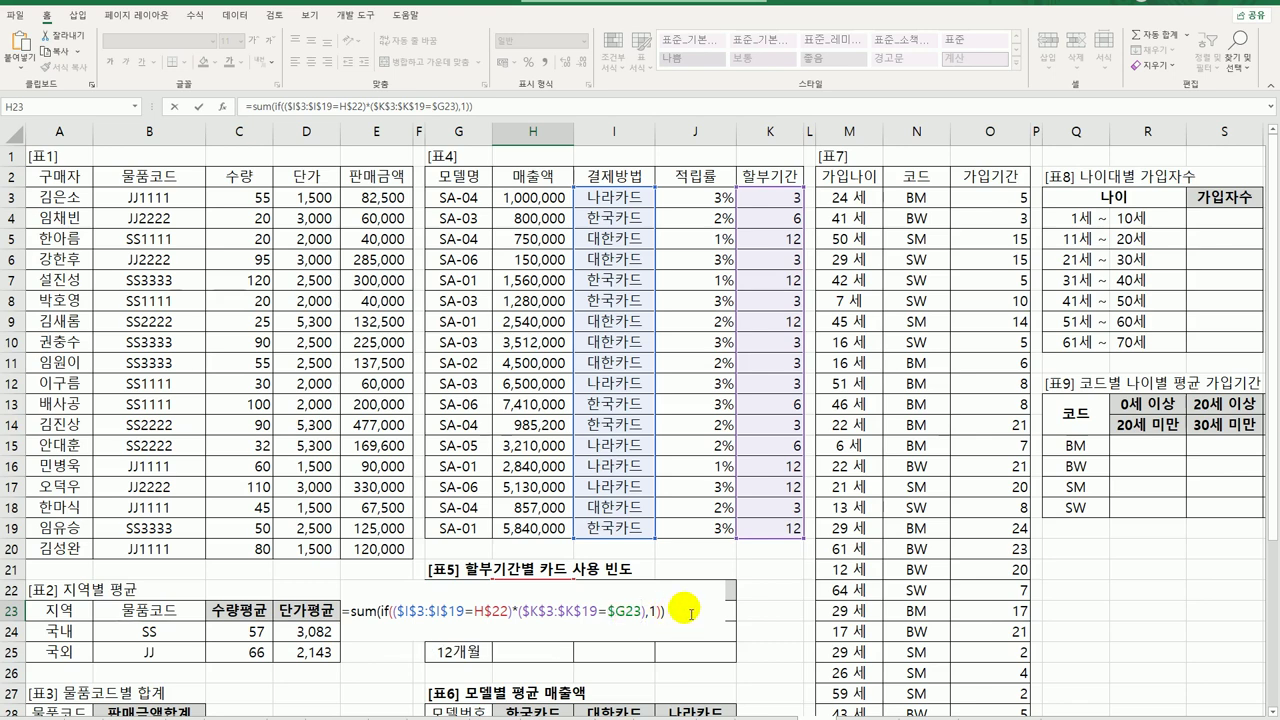
key("ctrl+shift+Return")
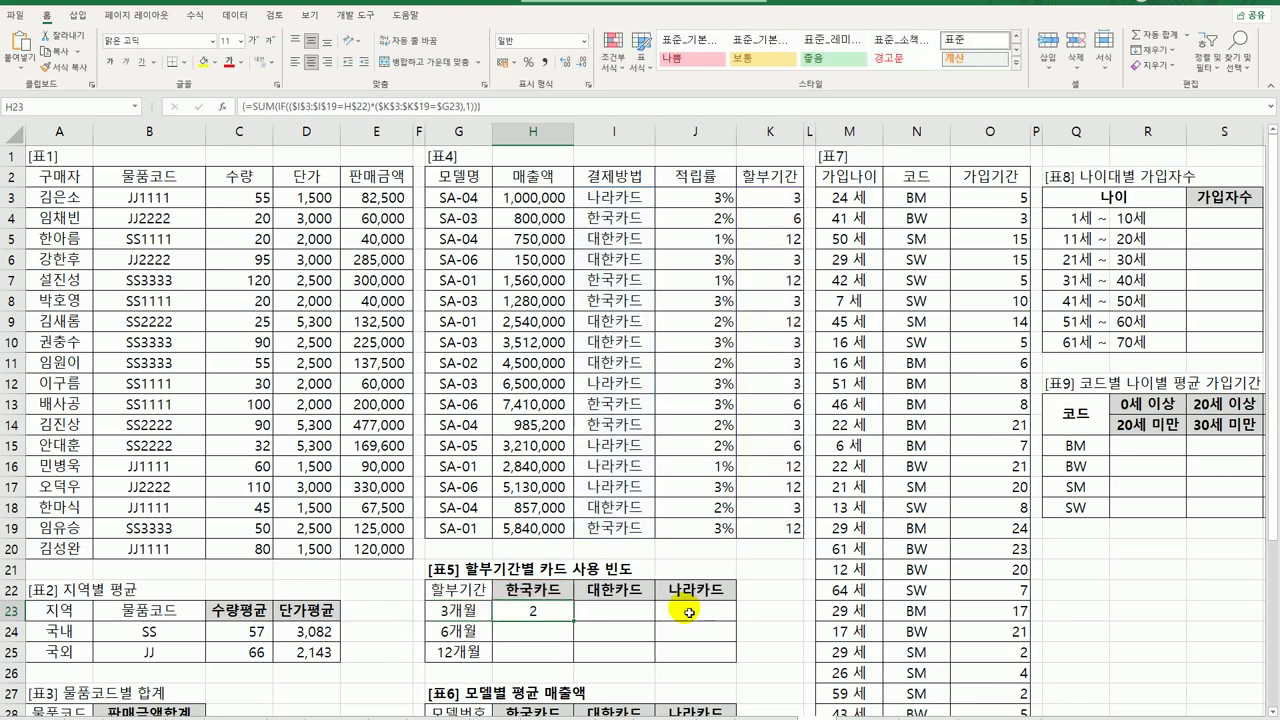
left_click_drag(575, 622, 724, 667)
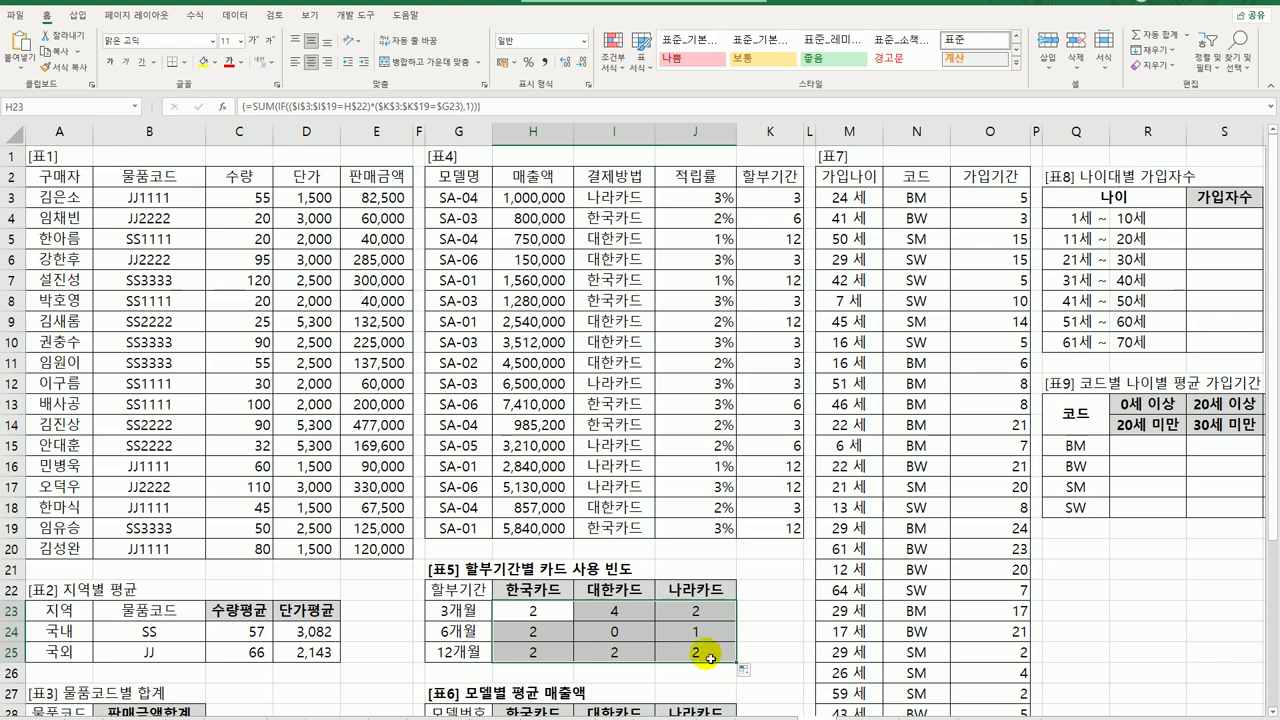
Edit the H23 formula to insert REPT("★", in front of the SUM function.
left_click(540, 611)
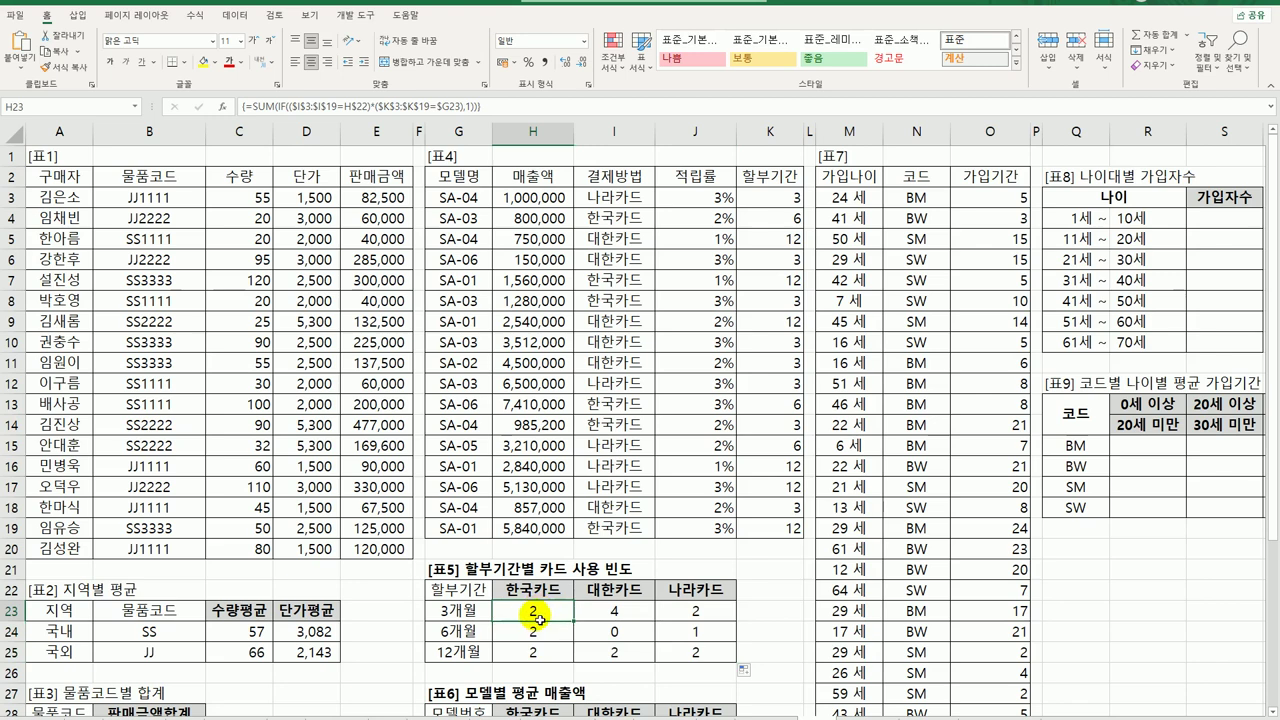
double_click(534, 615)
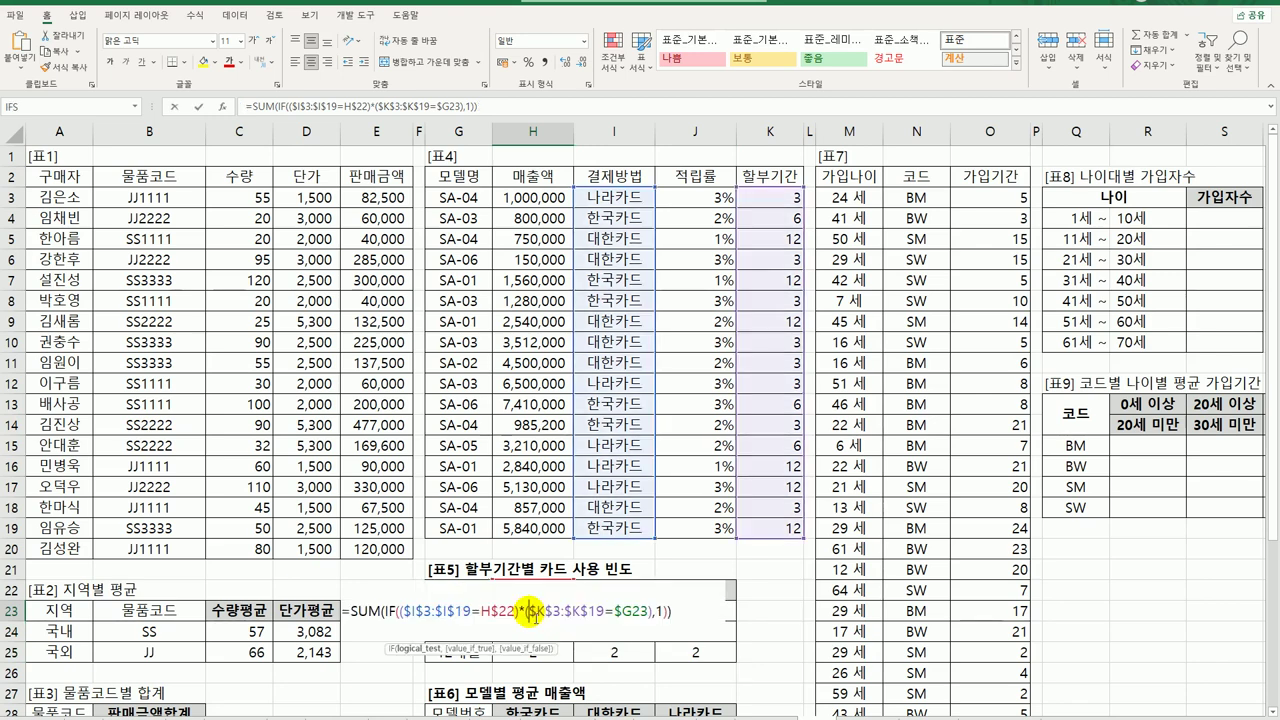
left_click(348, 611)
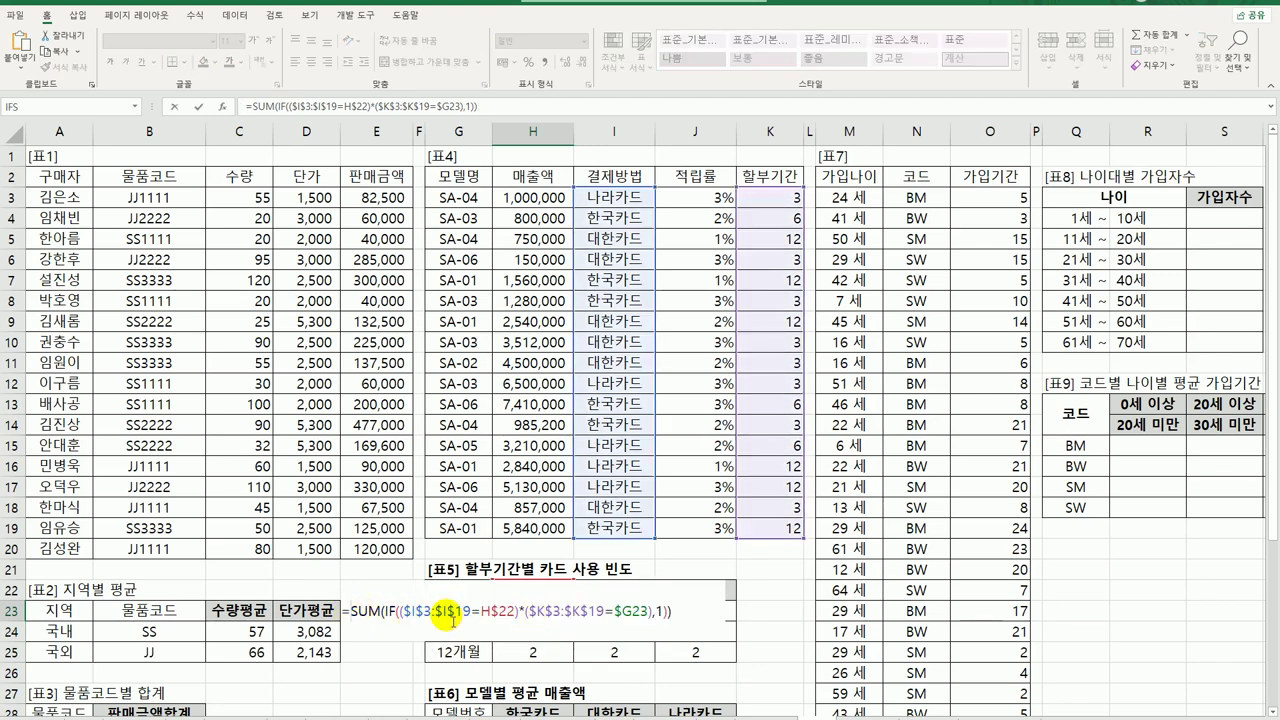
type("rept(")
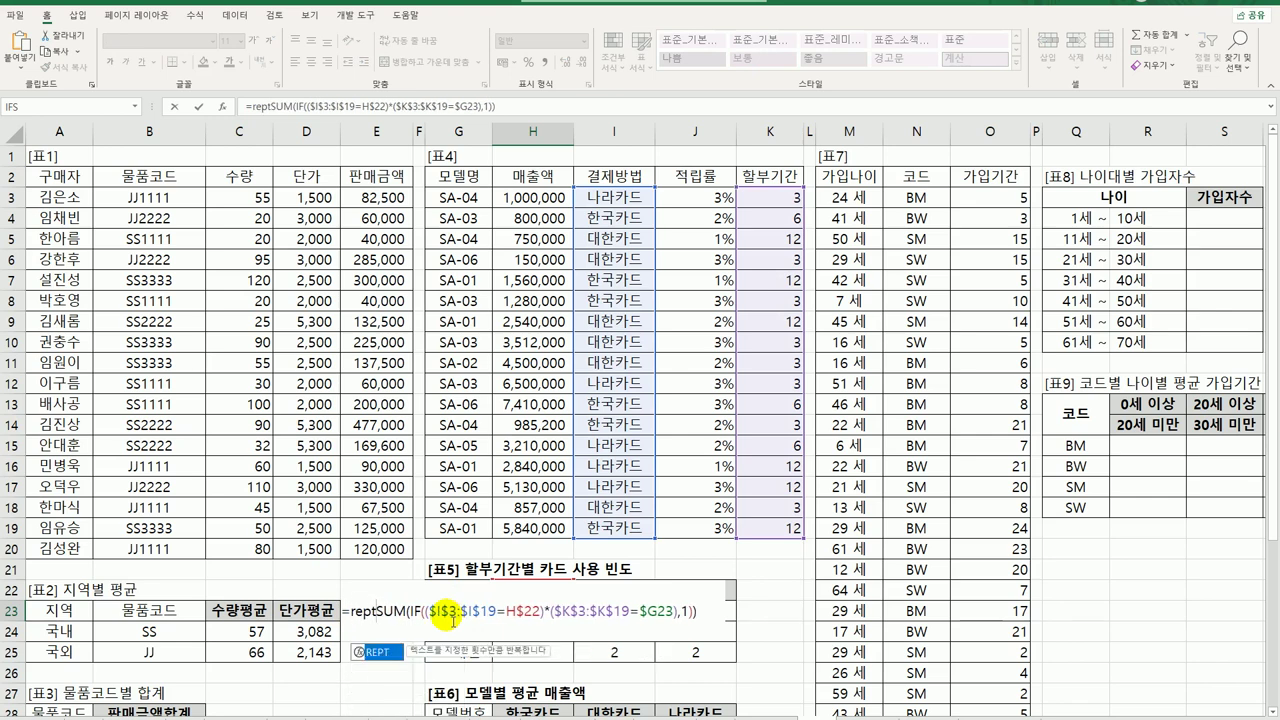
type("\"a")
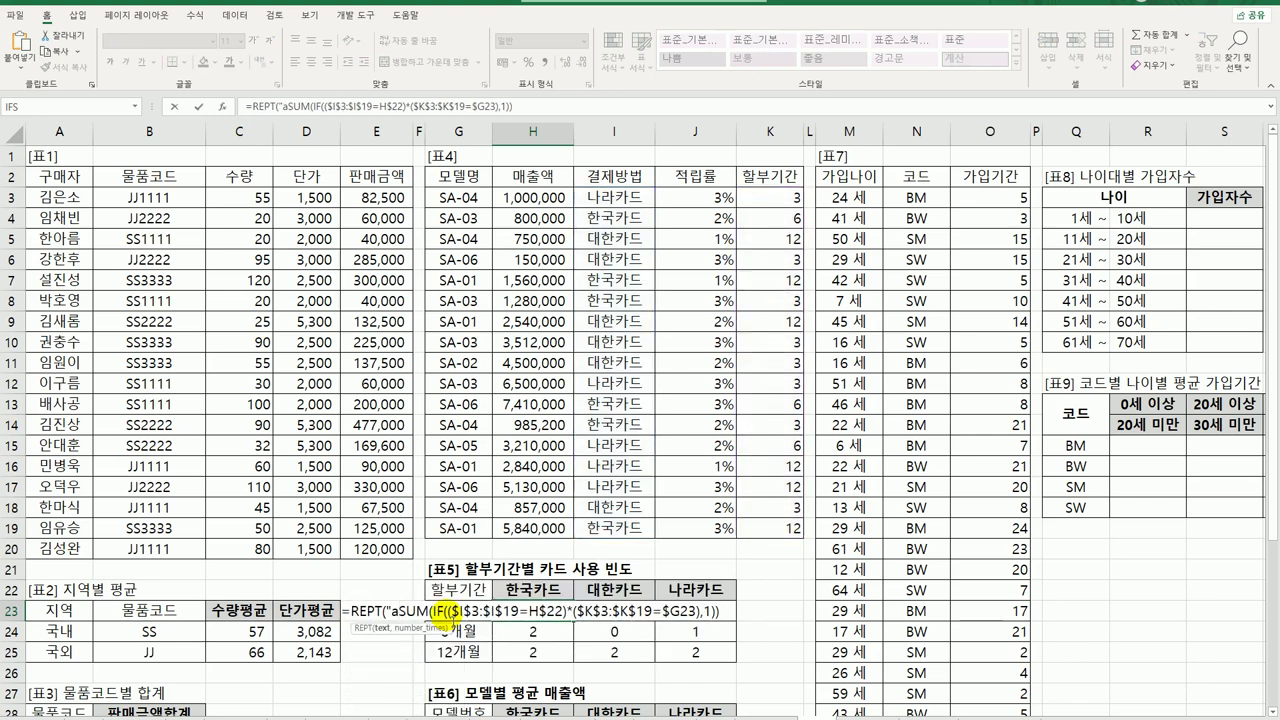
key("BackSpace")
type("ㅁ")
key("Hangul_Hanja")
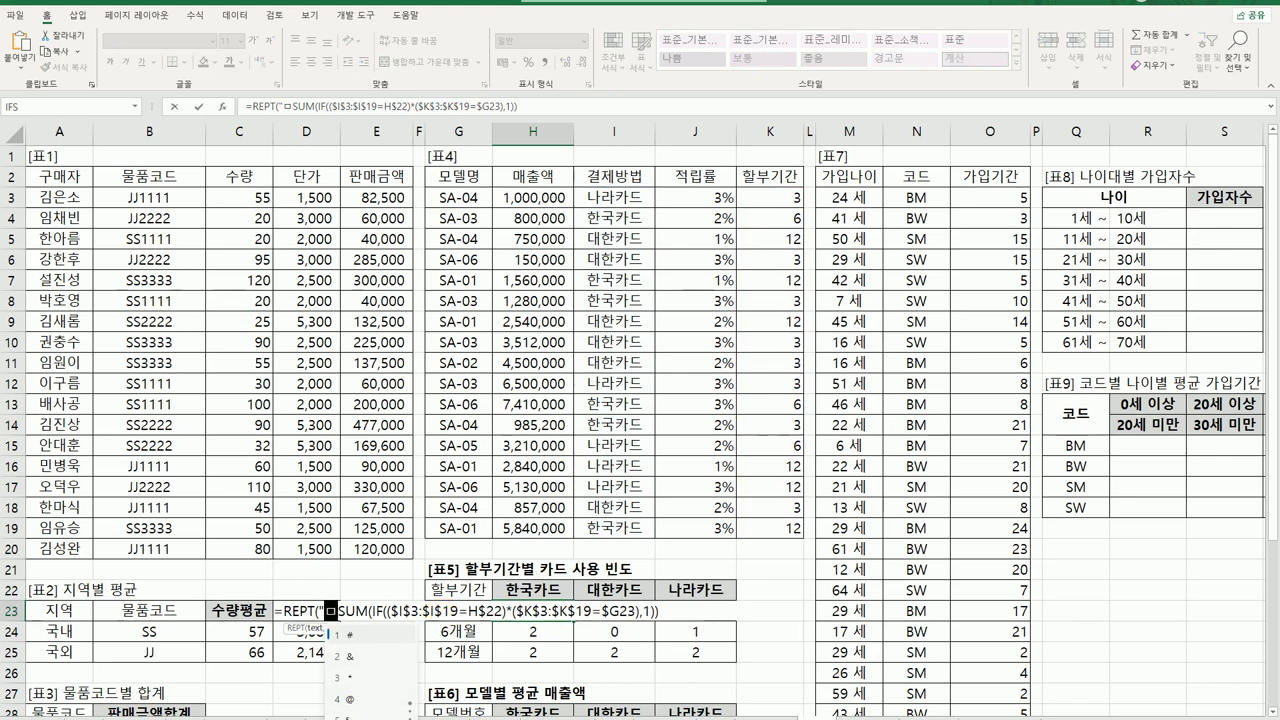
type("8")
type("\"")
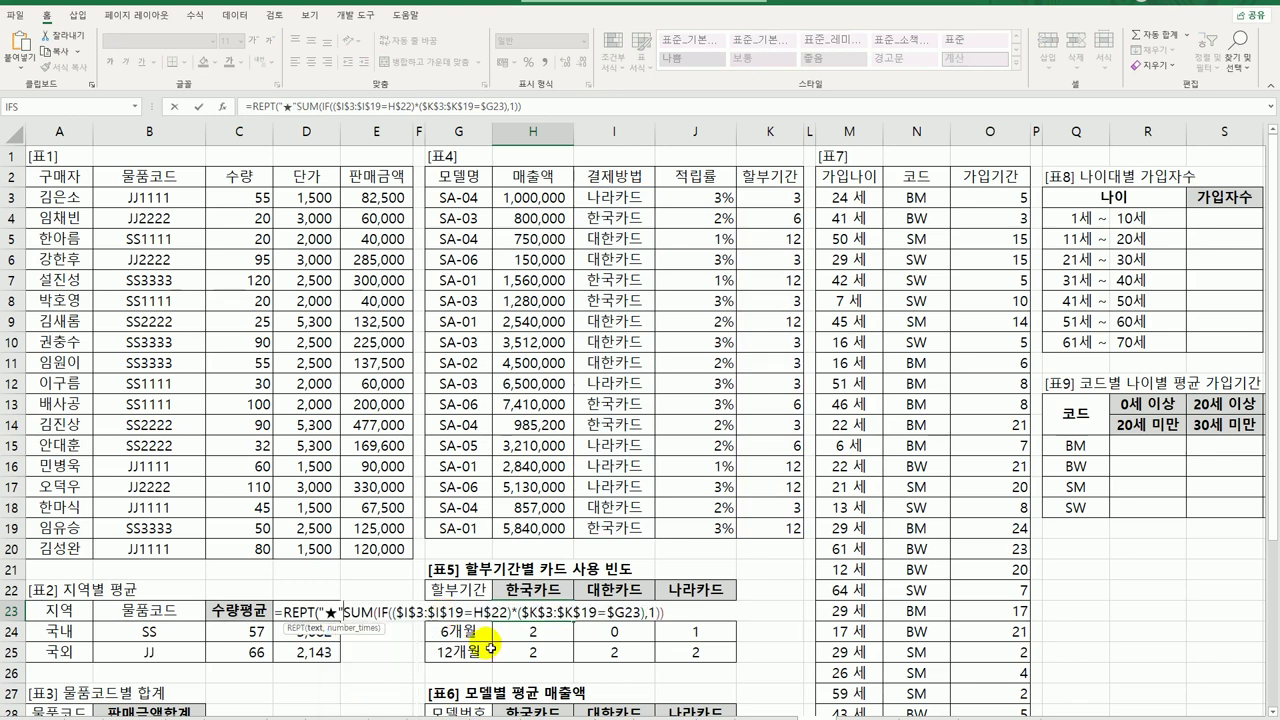
type(",")
Close the REPT function, enter H23 as an array formula, and fill it over H23:J25.
left_click(678, 612)
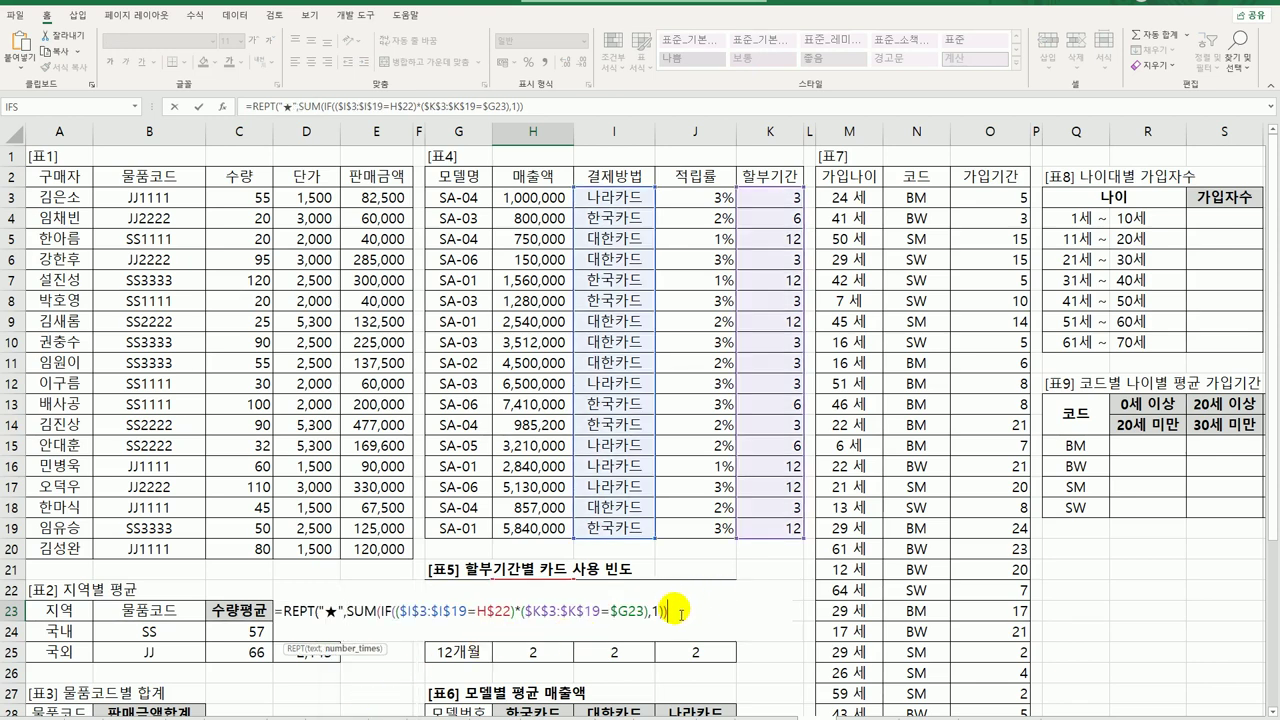
type(")")
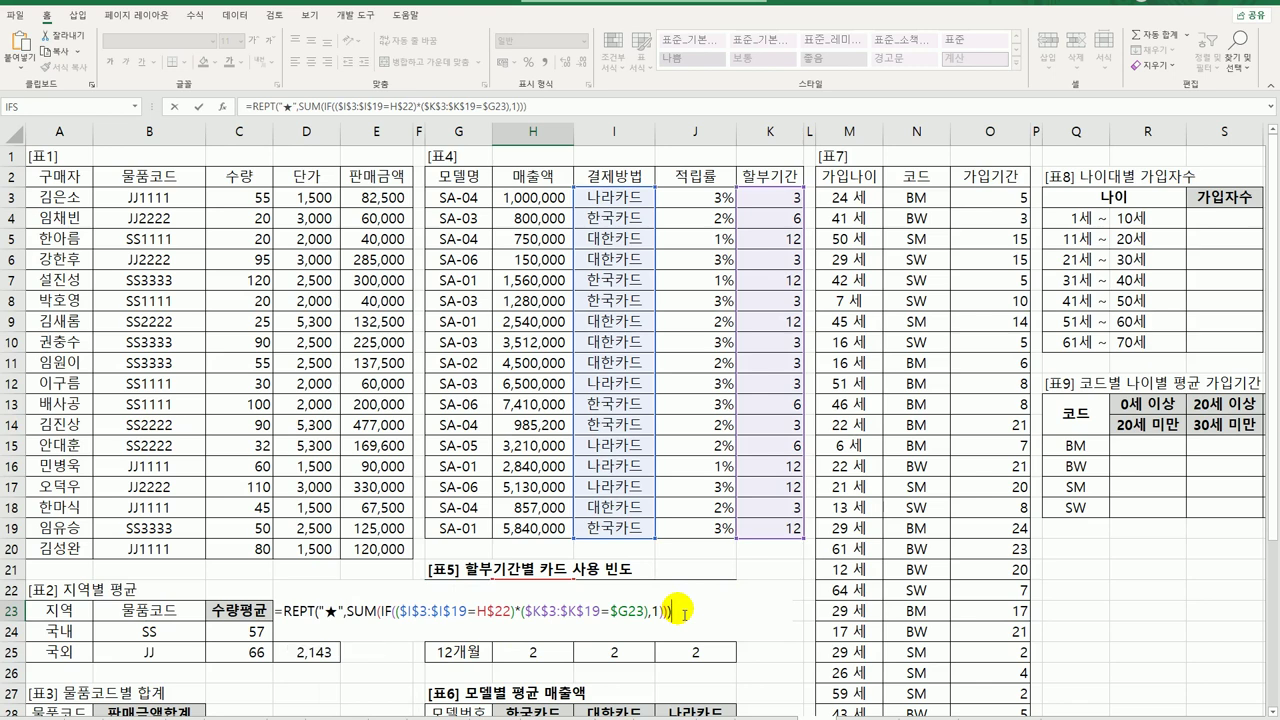
key("ctrl+shift+Return")
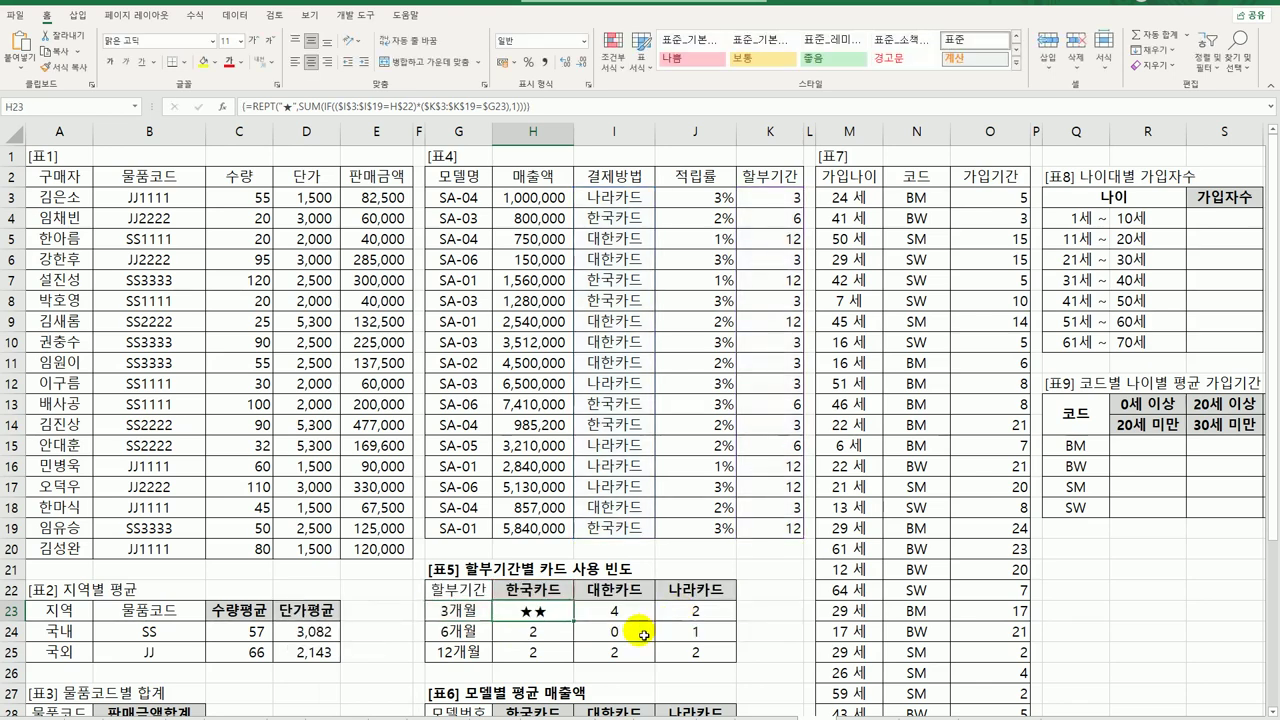
left_click_drag(572, 615, 731, 671)
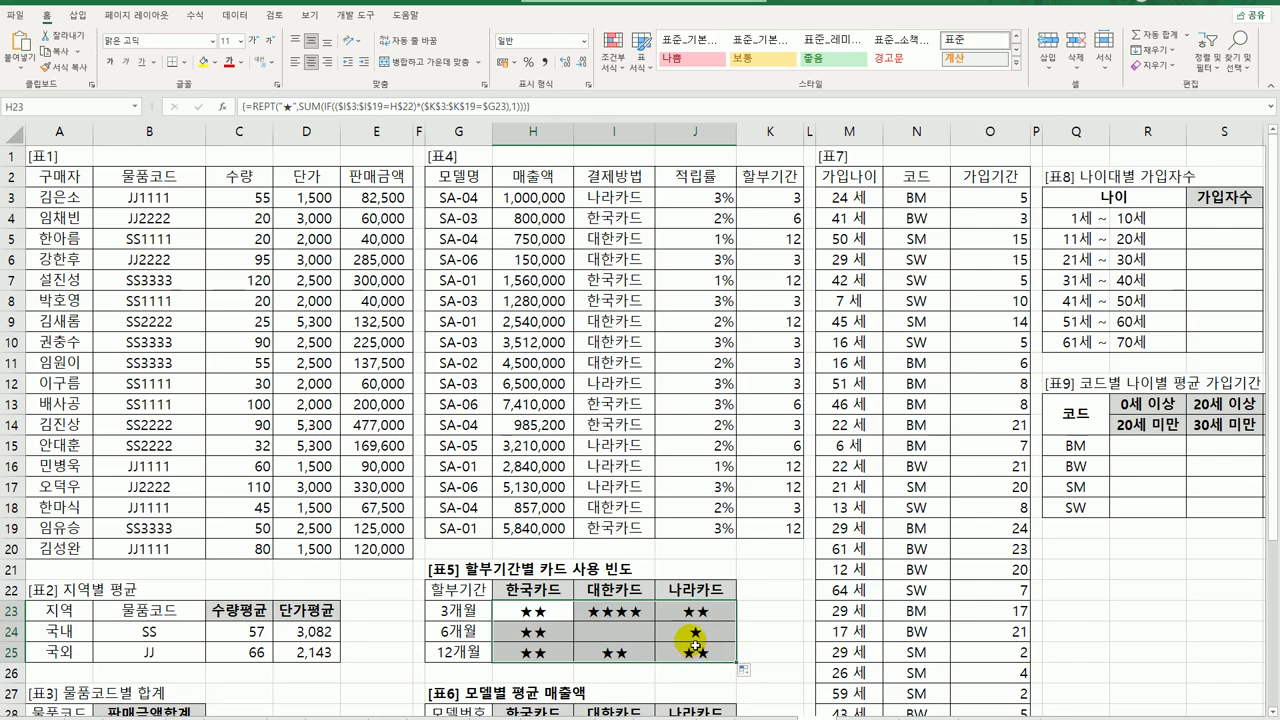
Examine the [표4] model names in G3:G19 and the model numbers and card headings of [표6].
scroll(695, 648, "down", 3)
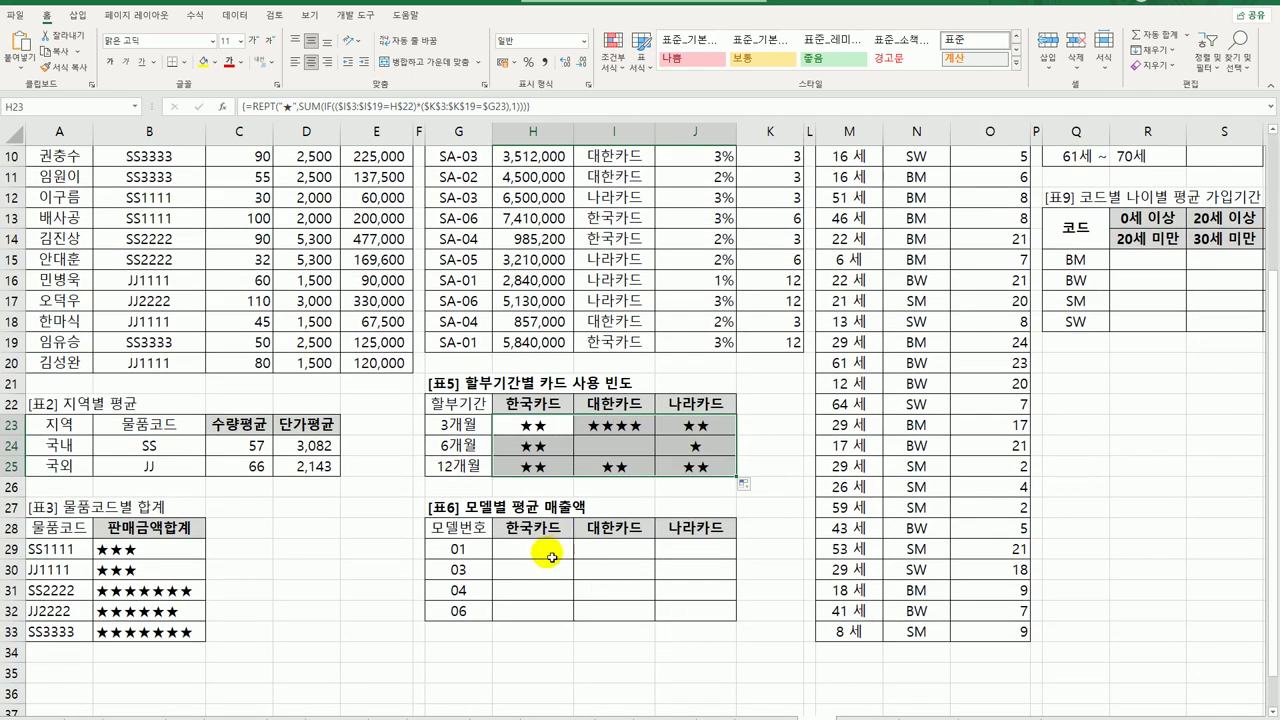
scroll(540, 541, "up", 3)
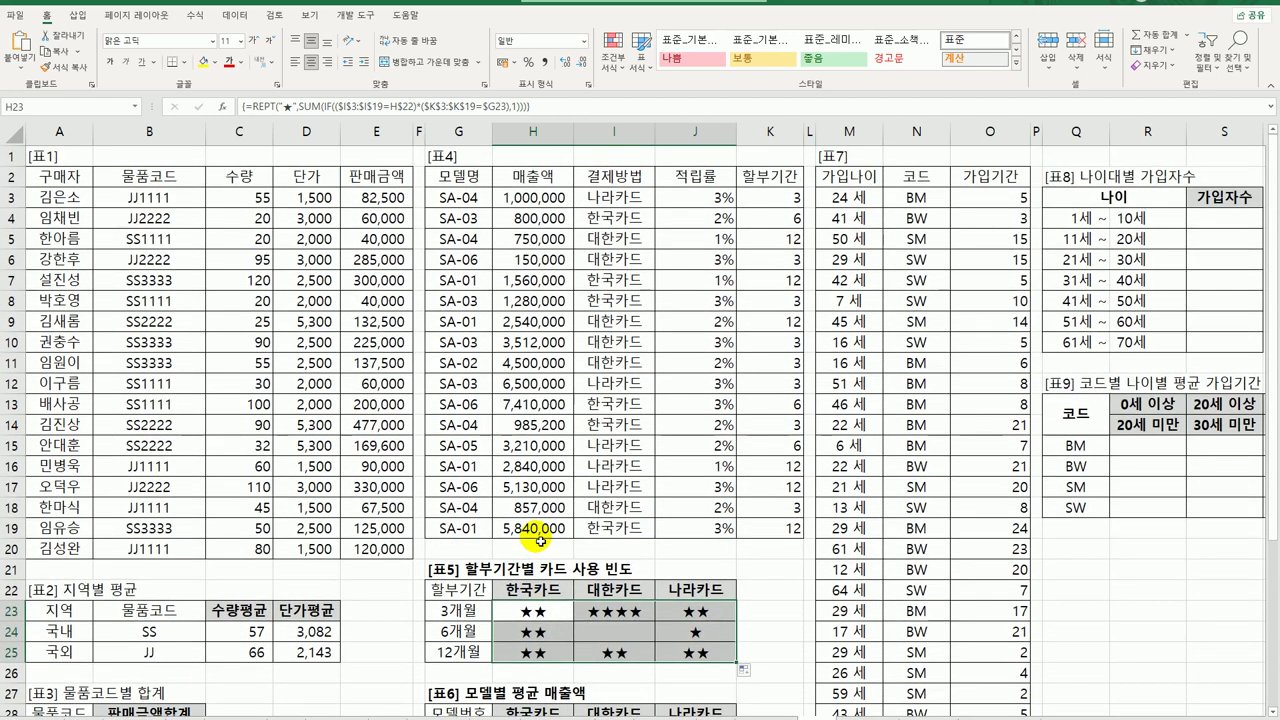
left_click_drag(468, 198, 458, 524)
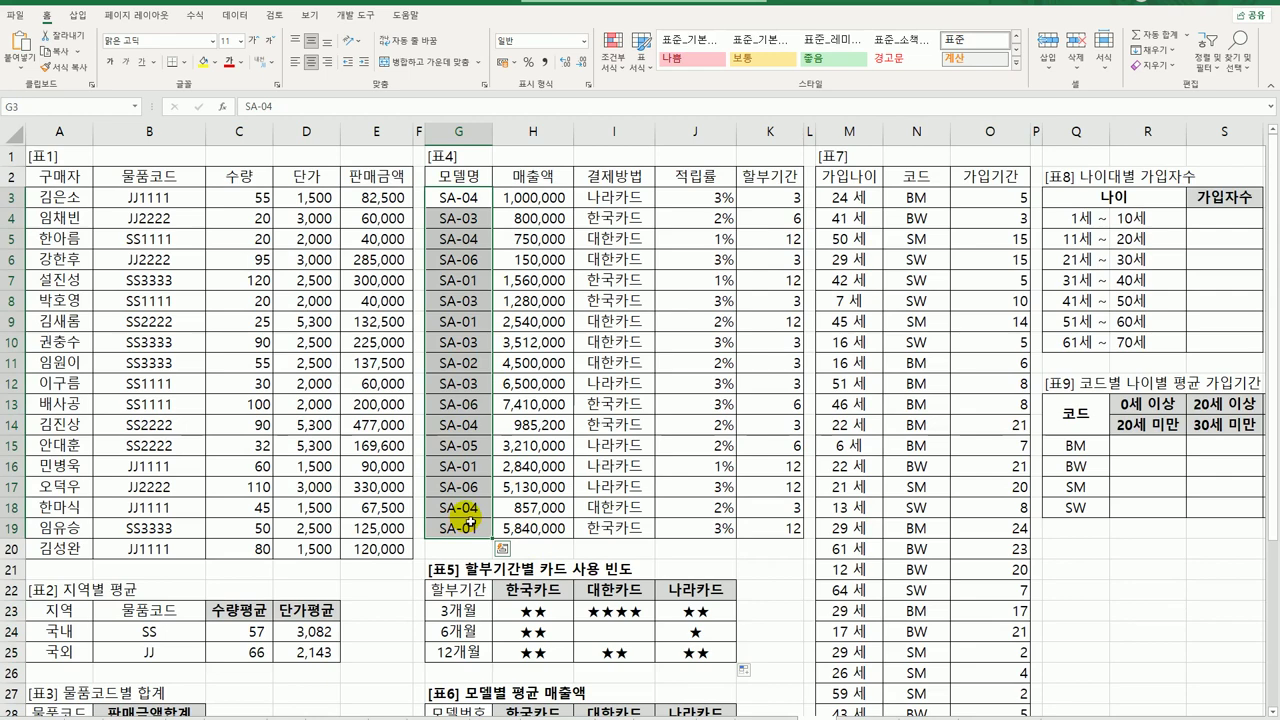
scroll(470, 521, "down", 3)
left_click_drag(460, 549, 467, 622)
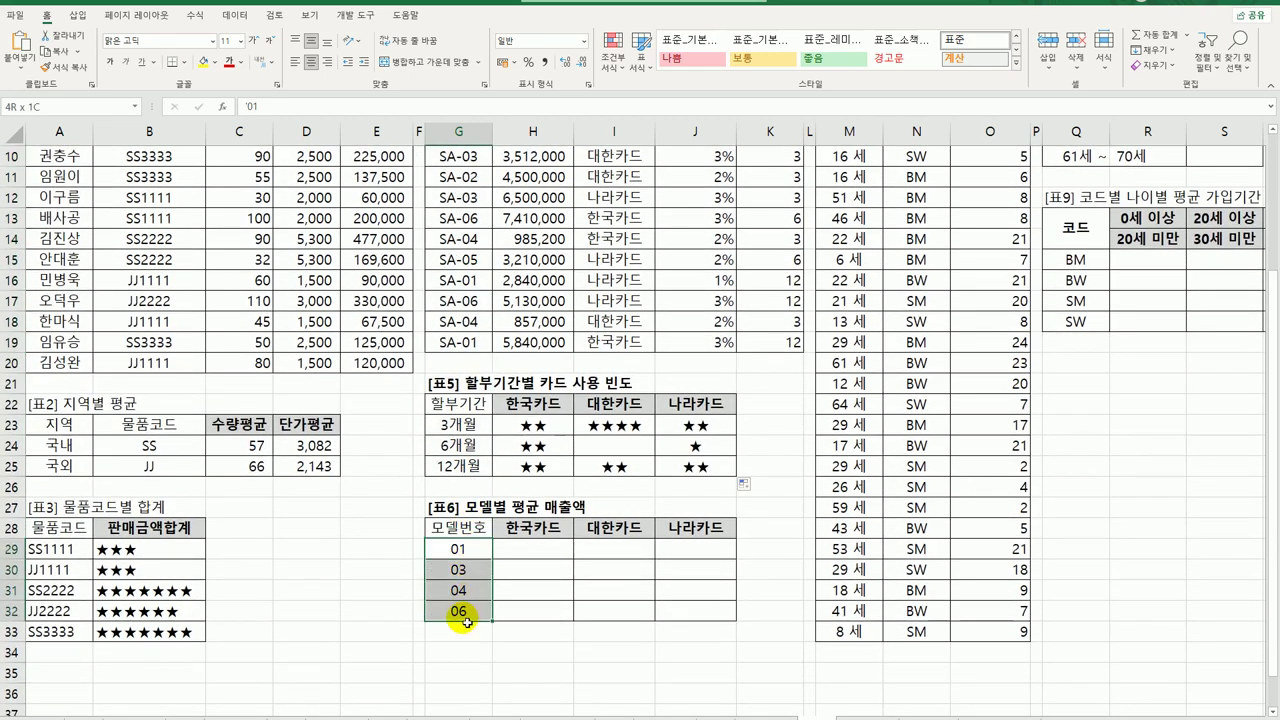
left_click_drag(464, 622, 464, 622)
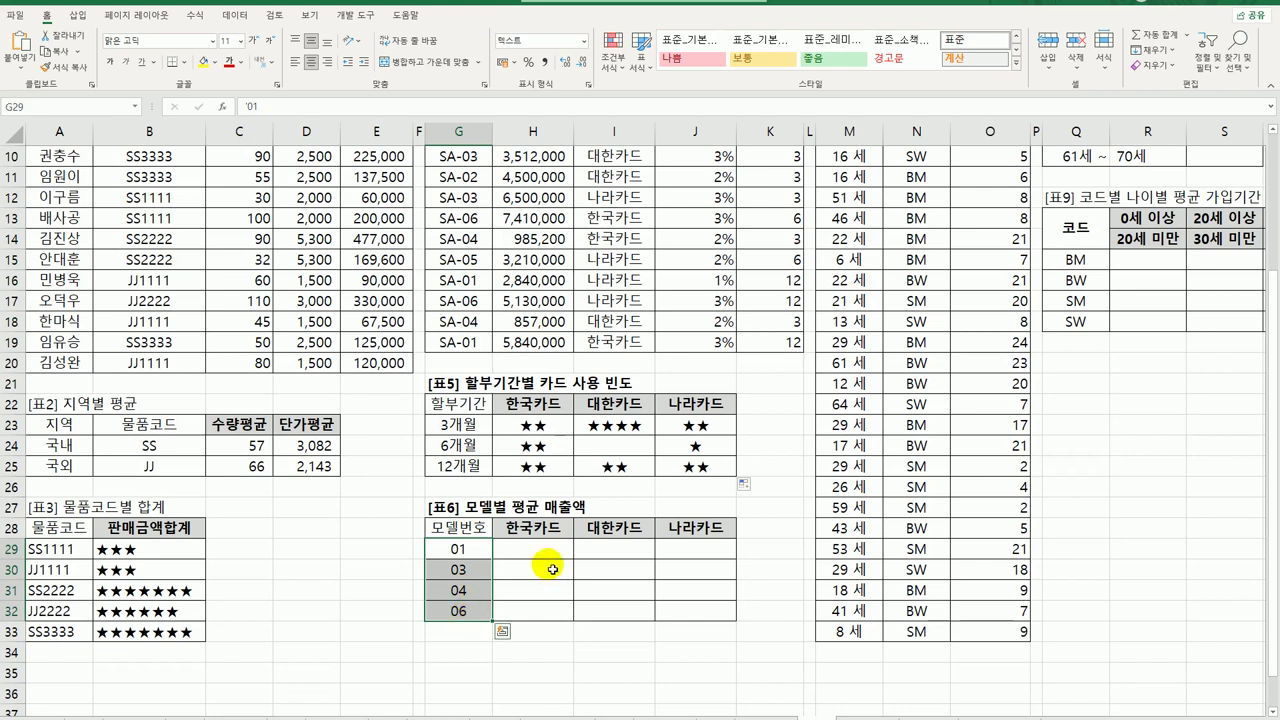
left_click(543, 528)
left_click(612, 529)
left_click(708, 535)
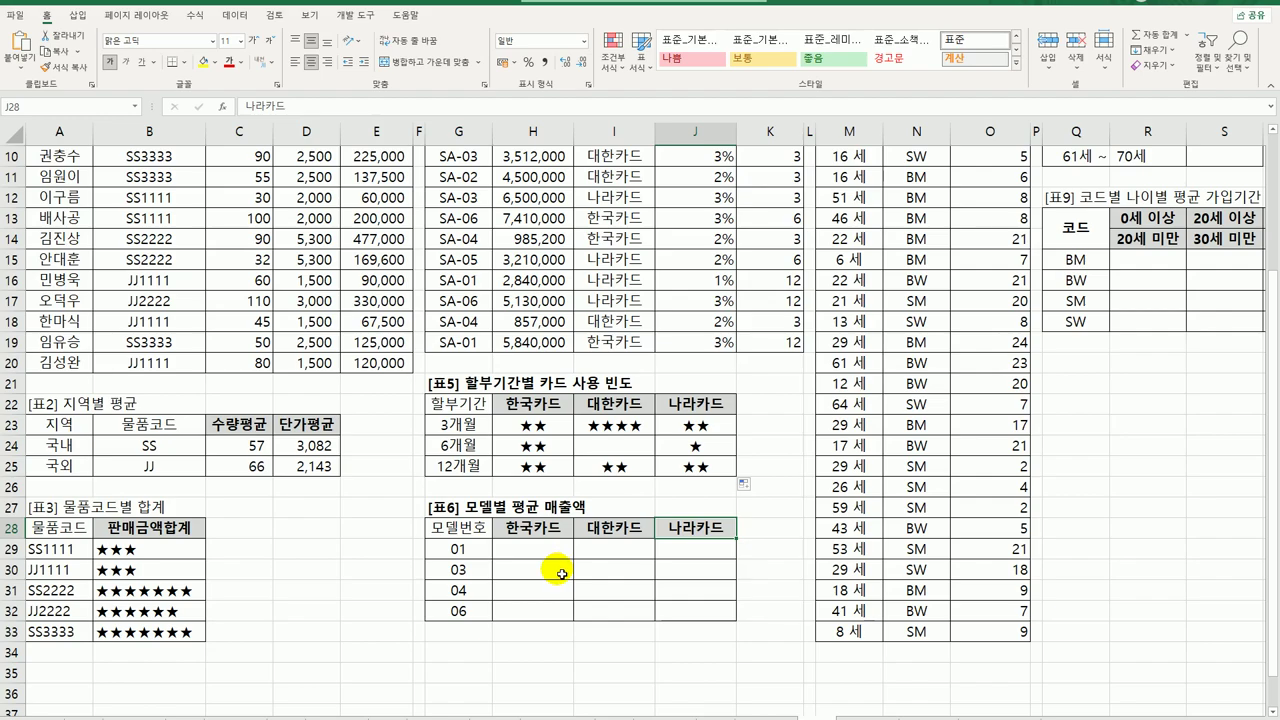
scroll(610, 550, "up", 3)
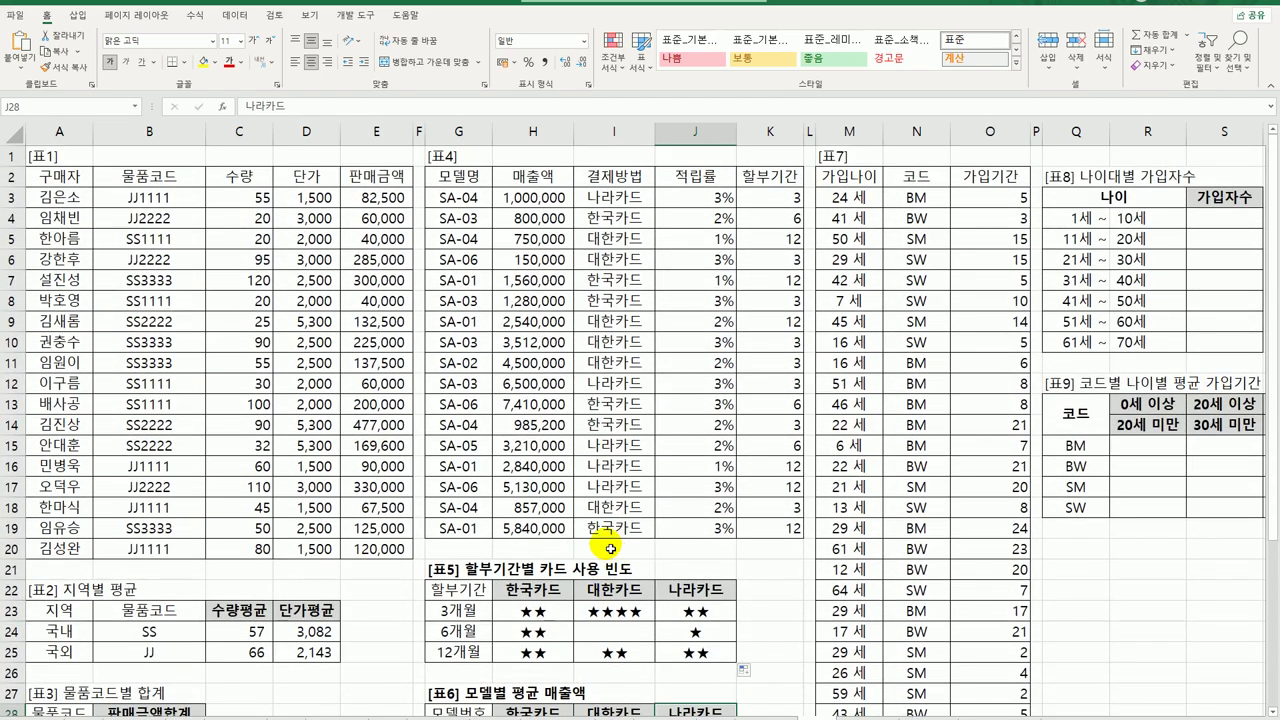
scroll(571, 360, "down", 3)
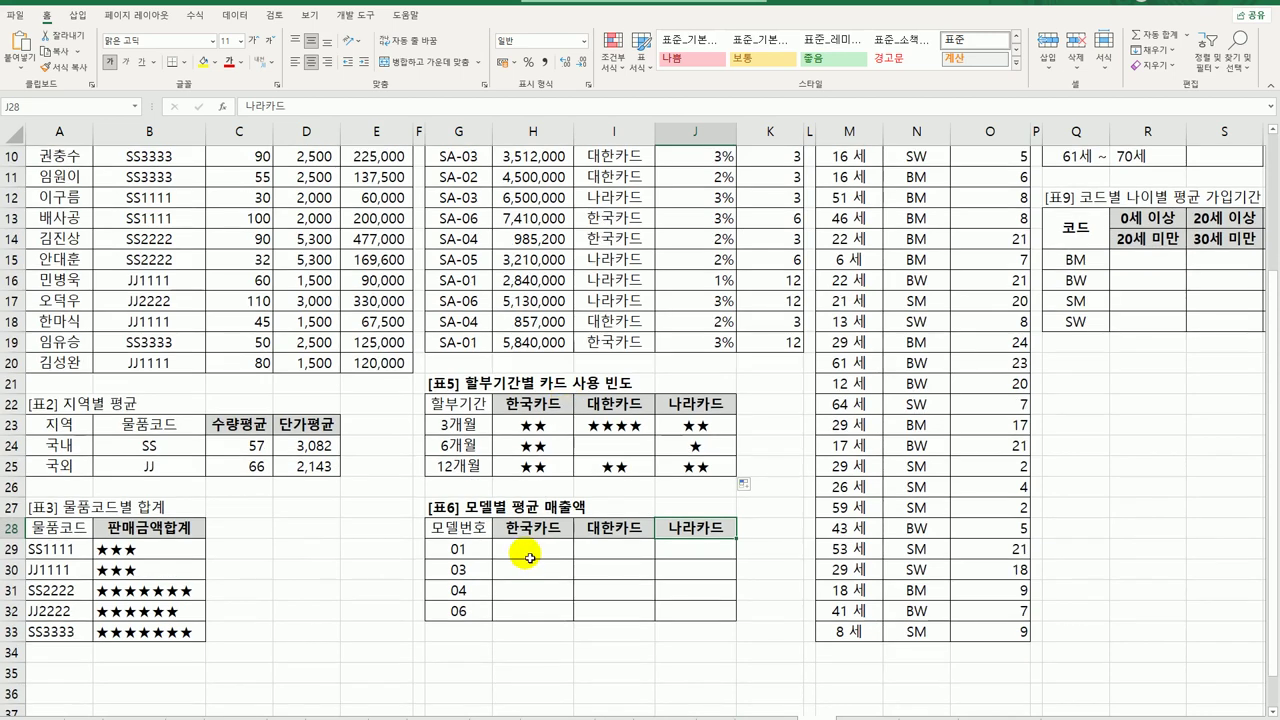
Start the average sales formula in H29 of [표6] with =AVERAGE(IF(.
left_click(529, 554)
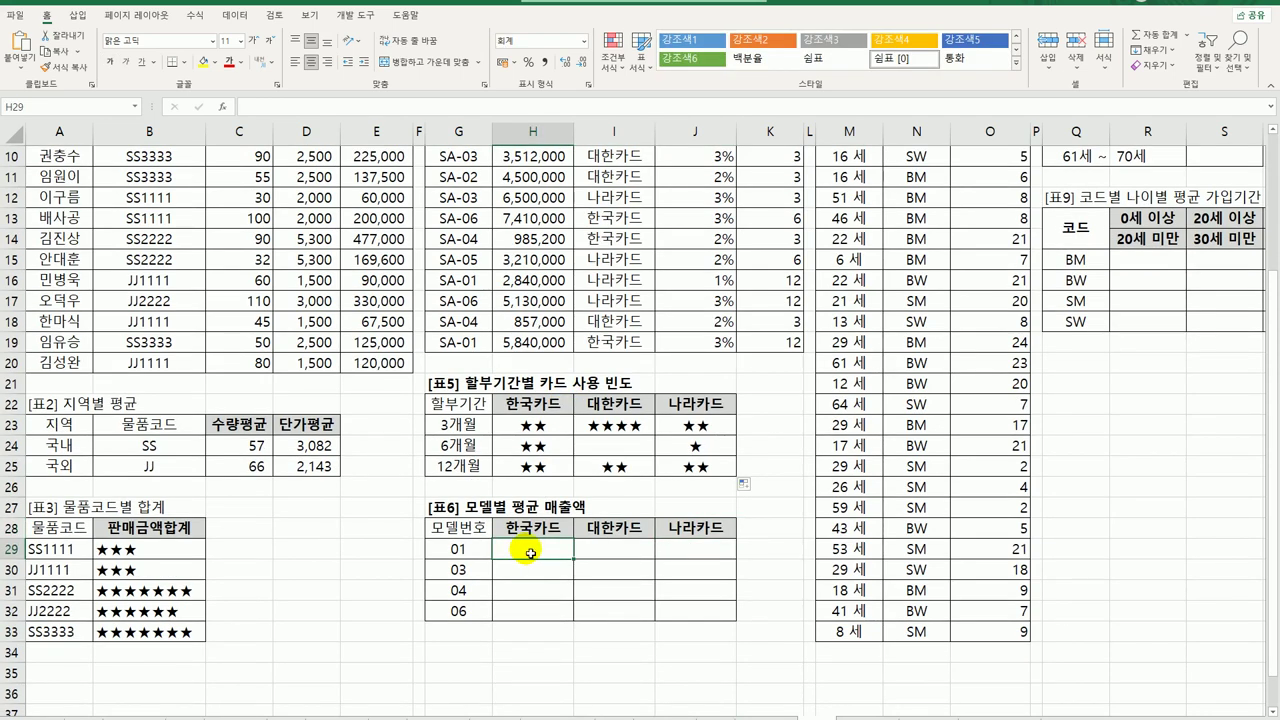
type("=")
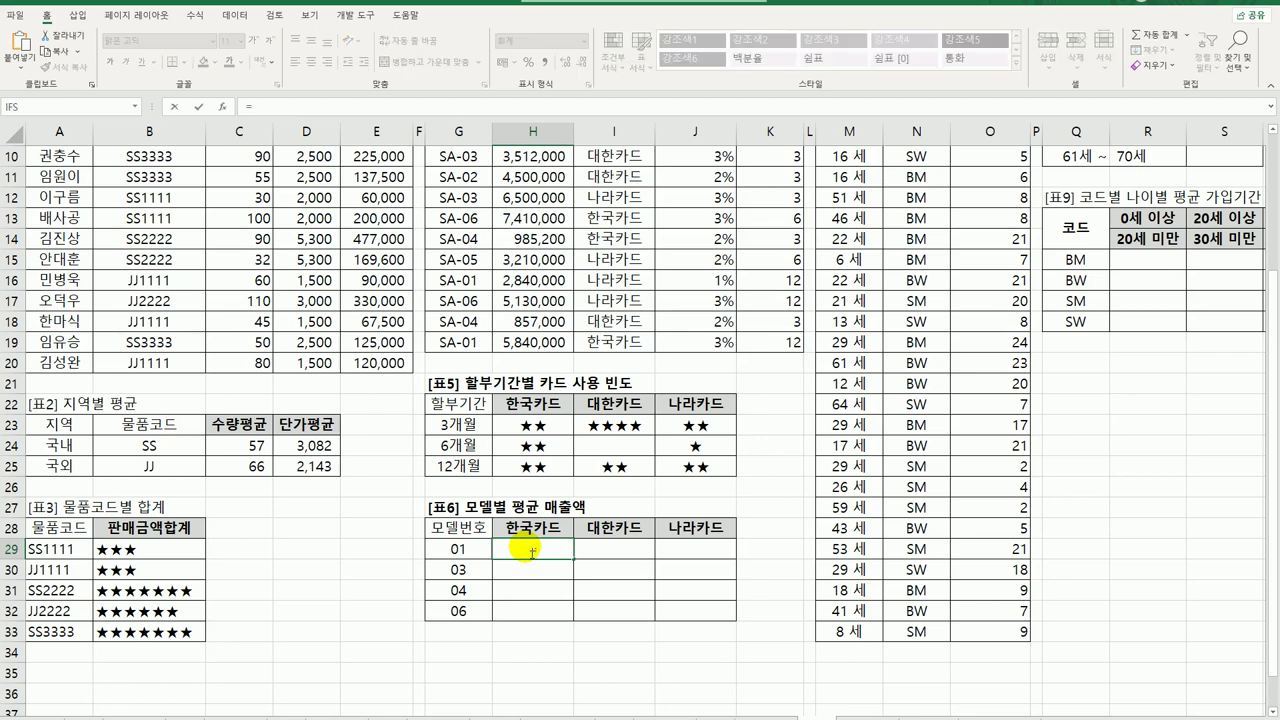
type("av")
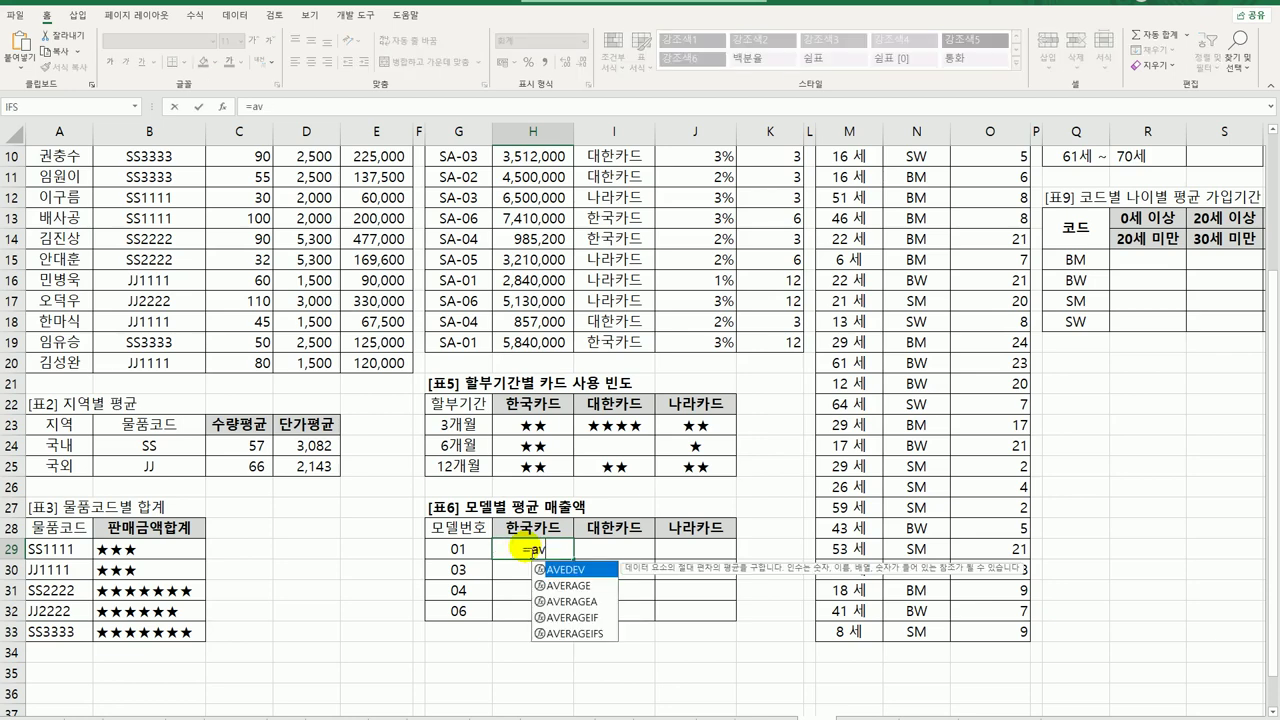
key("Down")
key("Tab")
type("if(")
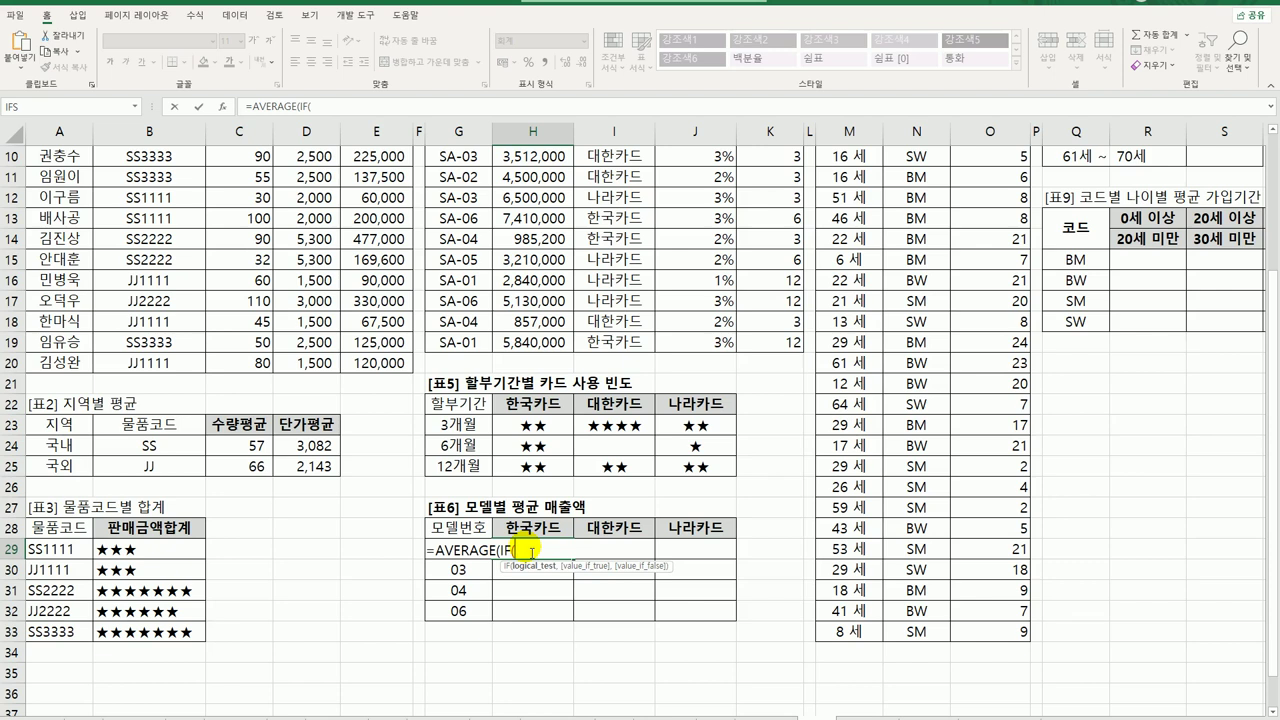
type("right")
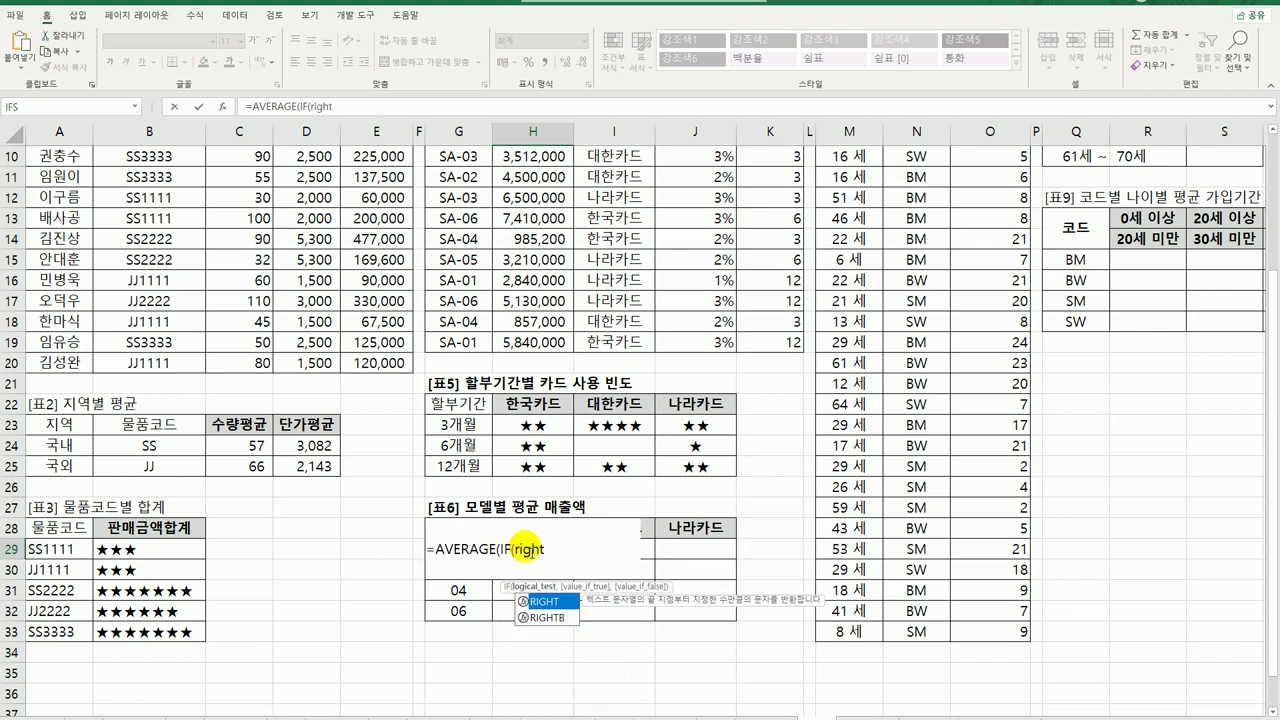
key("BackSpace")
key("BackSpace")
key("BackSpace")
key("BackSpace")
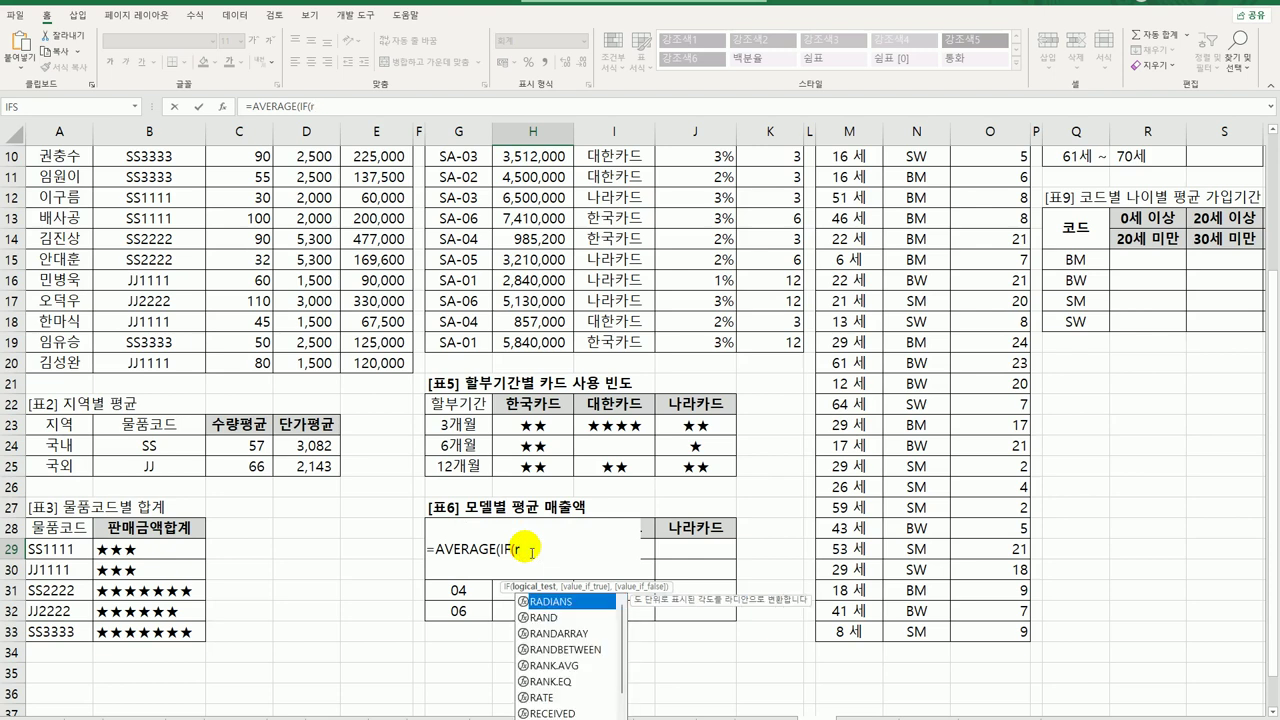
key("BackSpace")
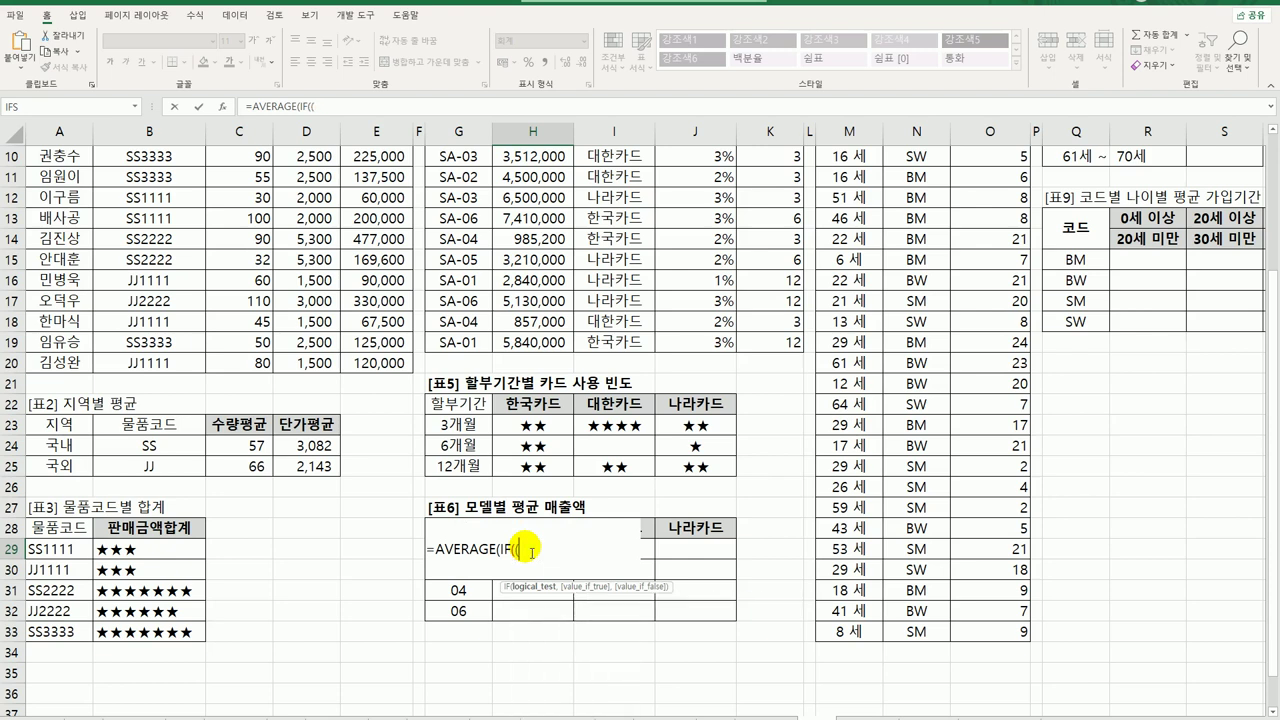
Add two empty bracketed conditions joined by * and the value range $H$3:$H$19 to the H29 formula, closing IF and AVERAGE.
type("( ) * ( ),")
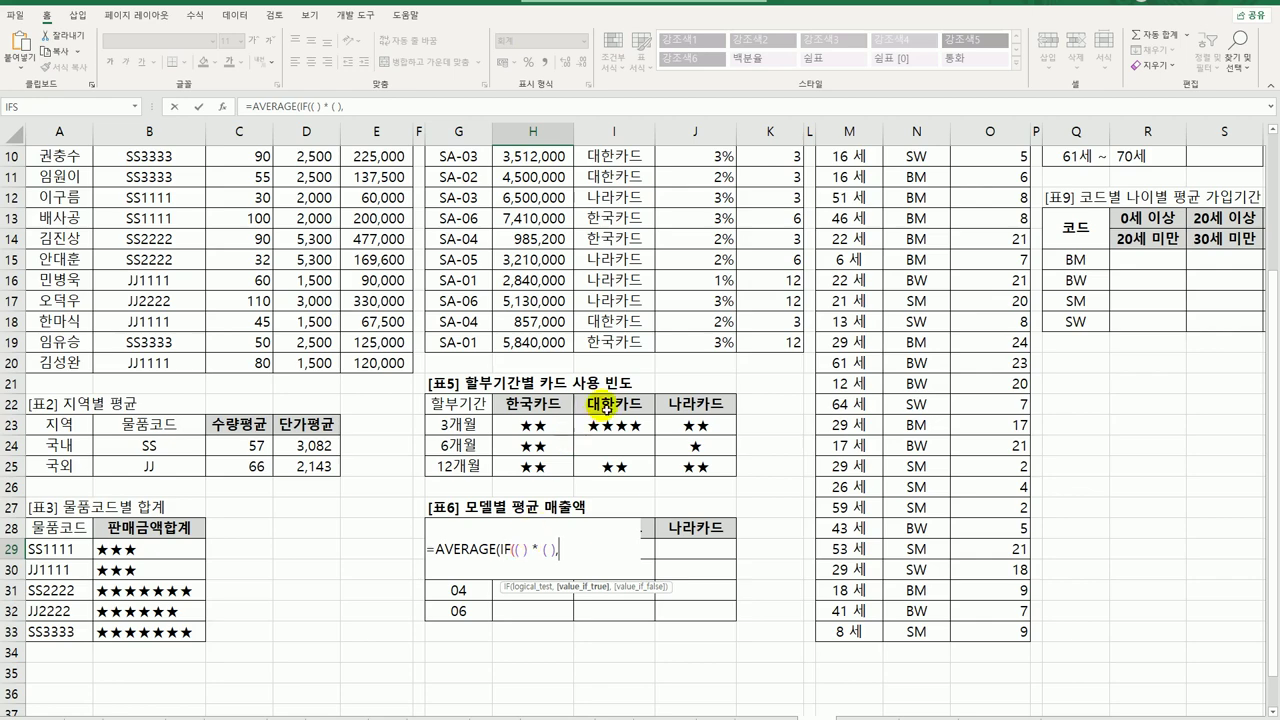
scroll(580, 405, "up", 3)
left_click(533, 198)
left_click_drag(533, 198, 540, 528)
key("F4")
scroll(545, 519, "down", 5)
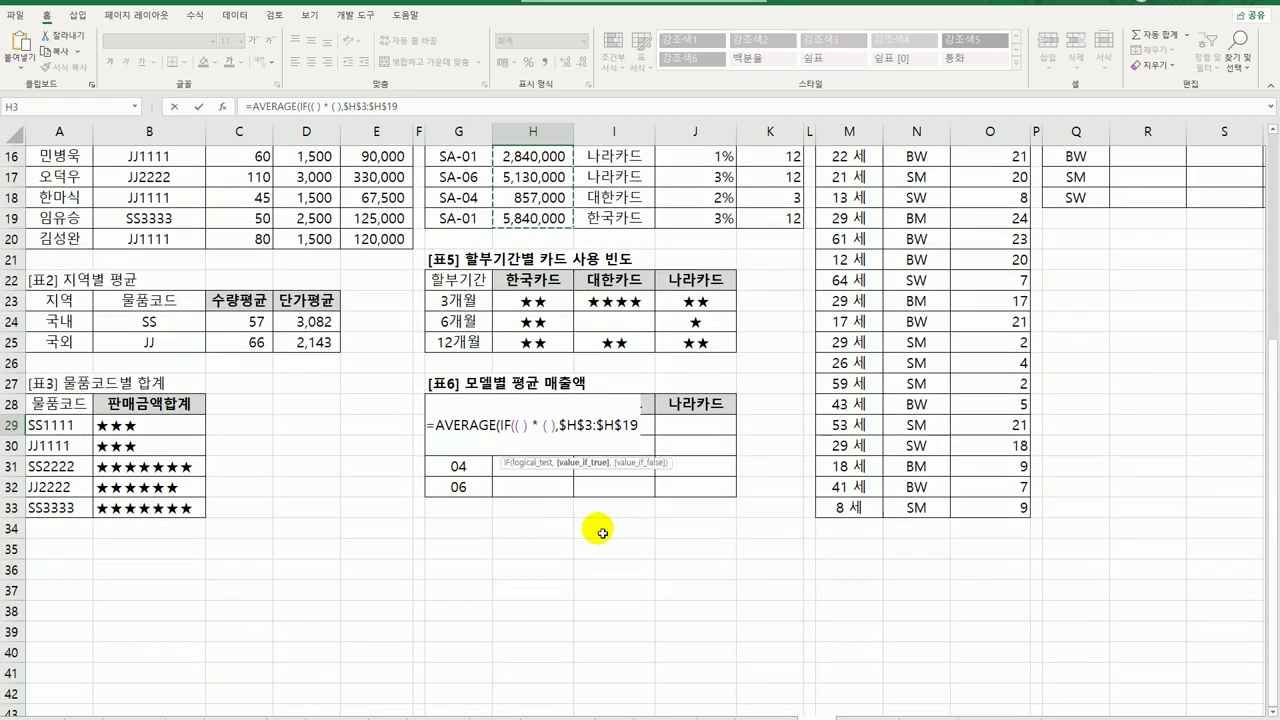
type(")")
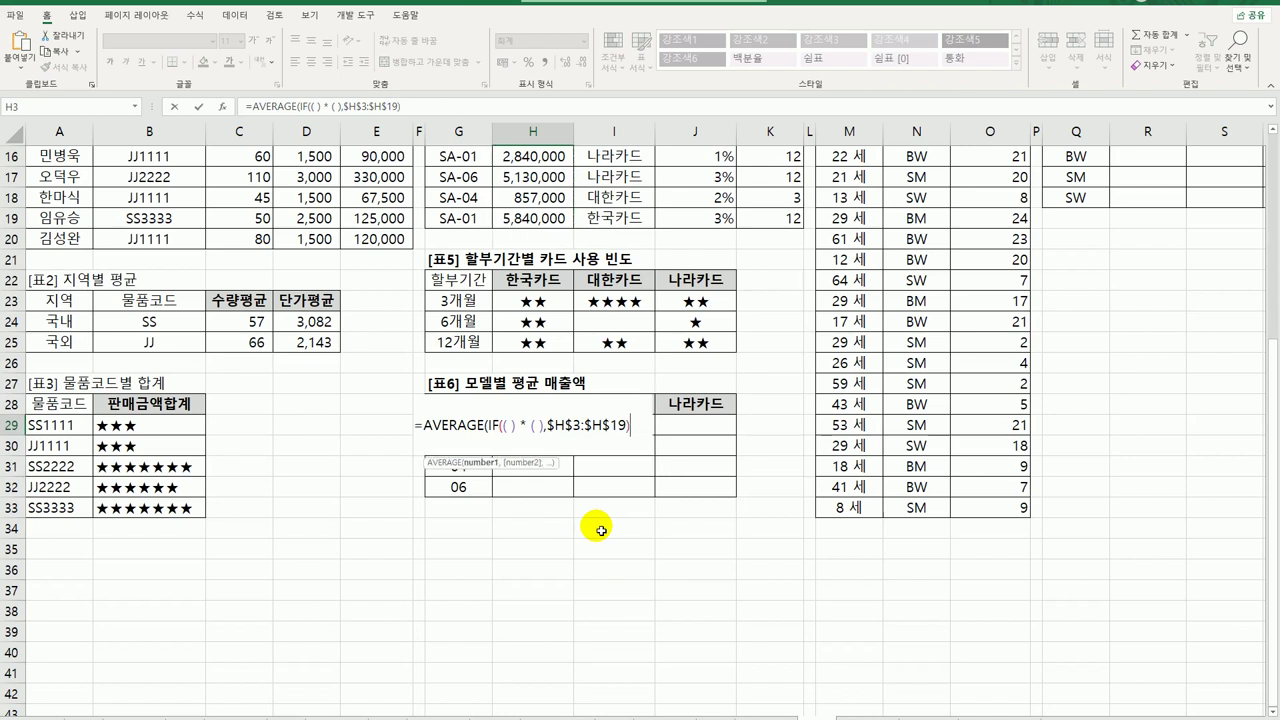
type(")")
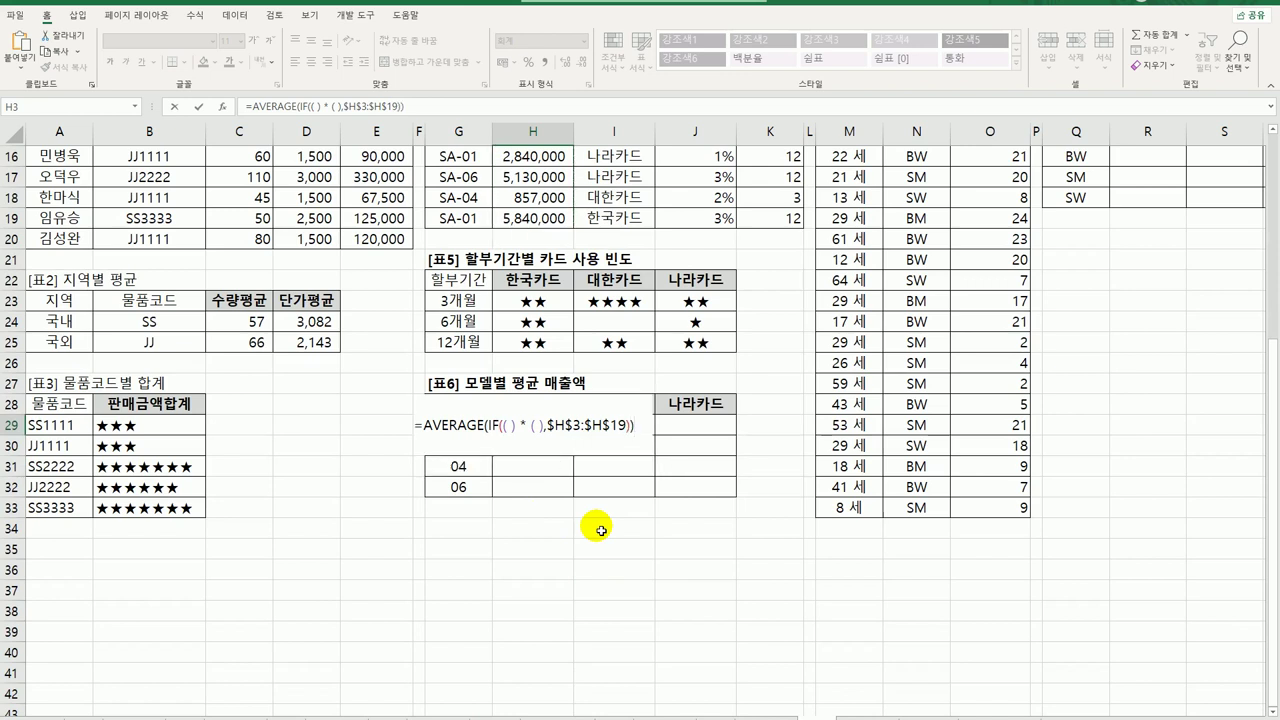
Insert RIGHT($G$3:$G$19,2)= inside the first condition's brackets in the H29 formula.
left_click(511, 429)
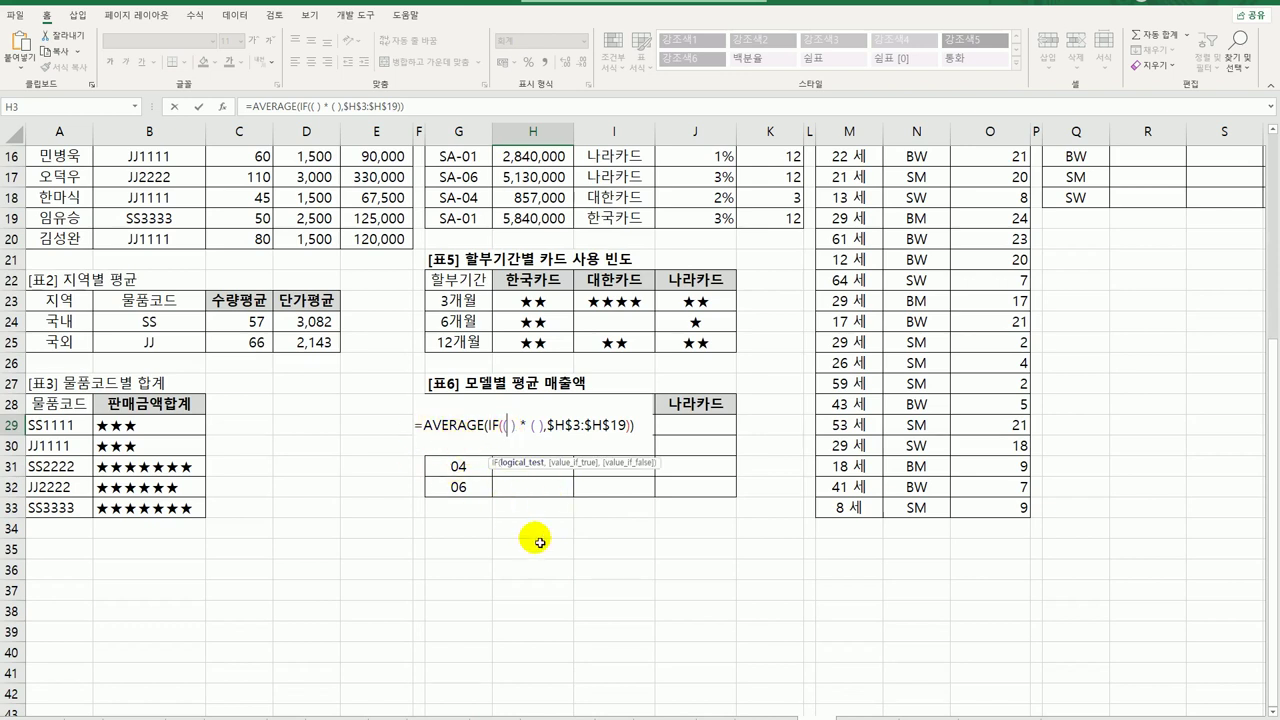
type("ight")
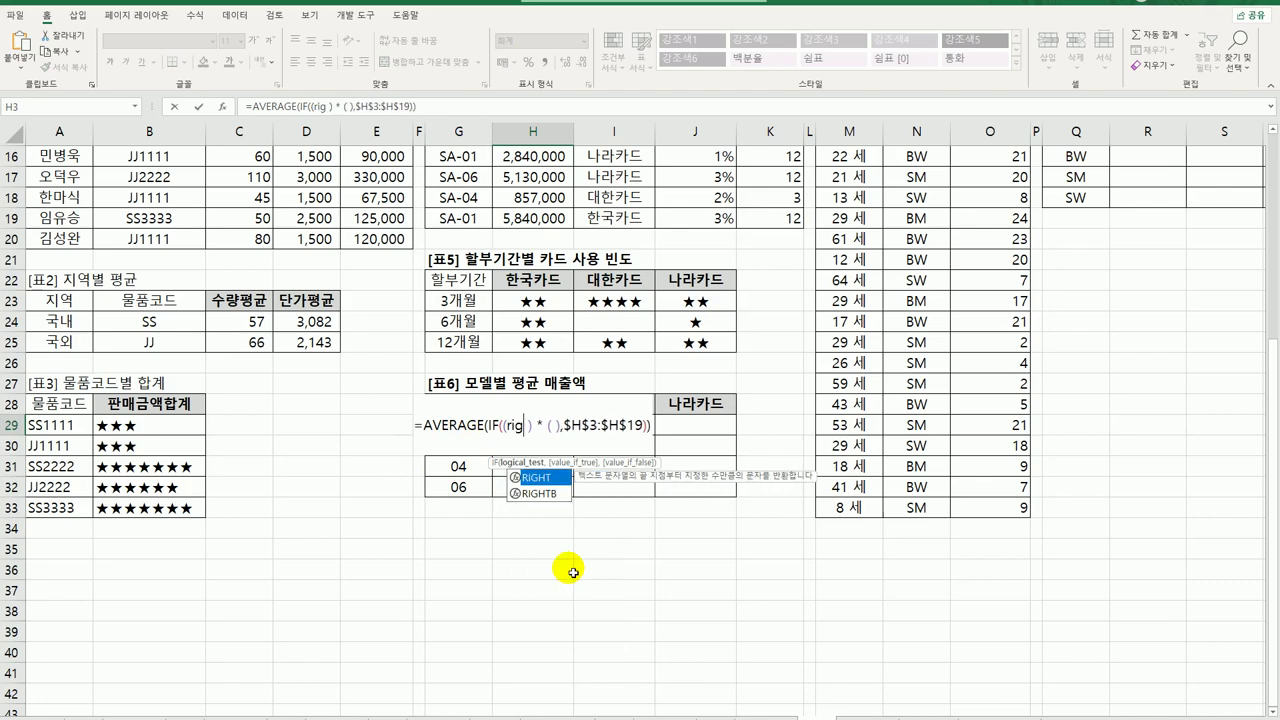
key("Tab")
scroll(503, 501, "up", 5)
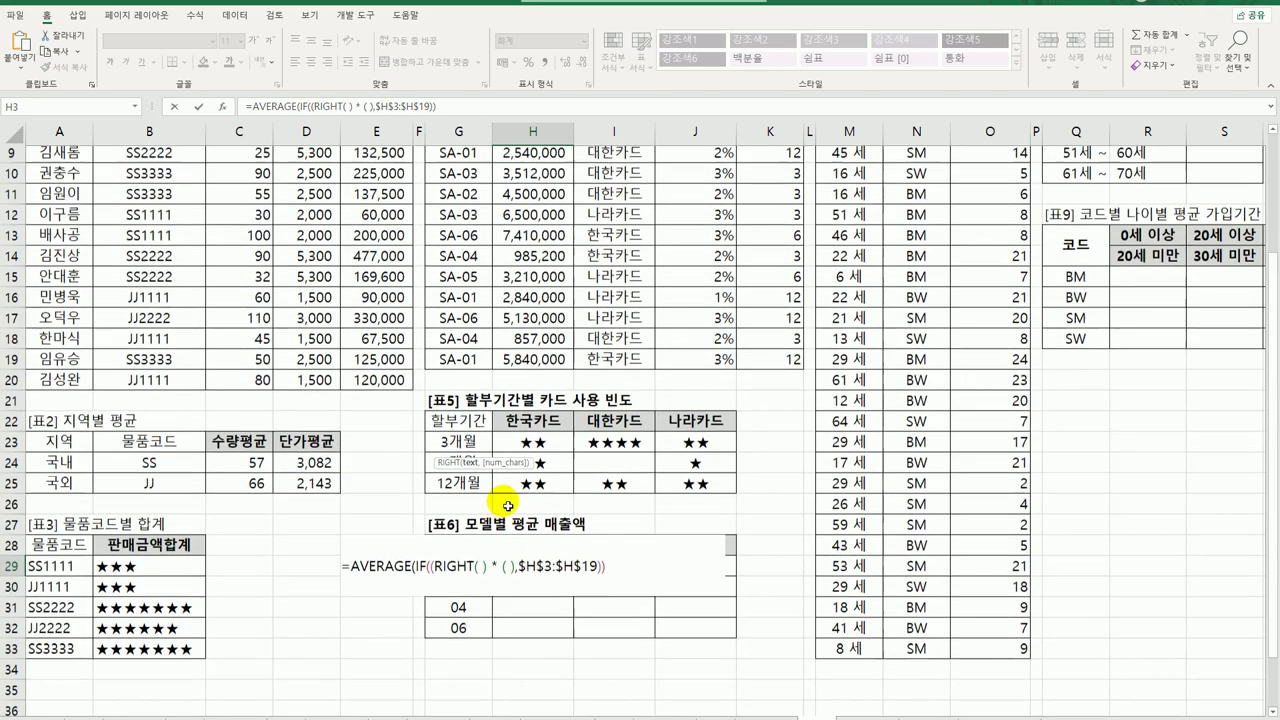
left_click_drag(466, 198, 460, 526)
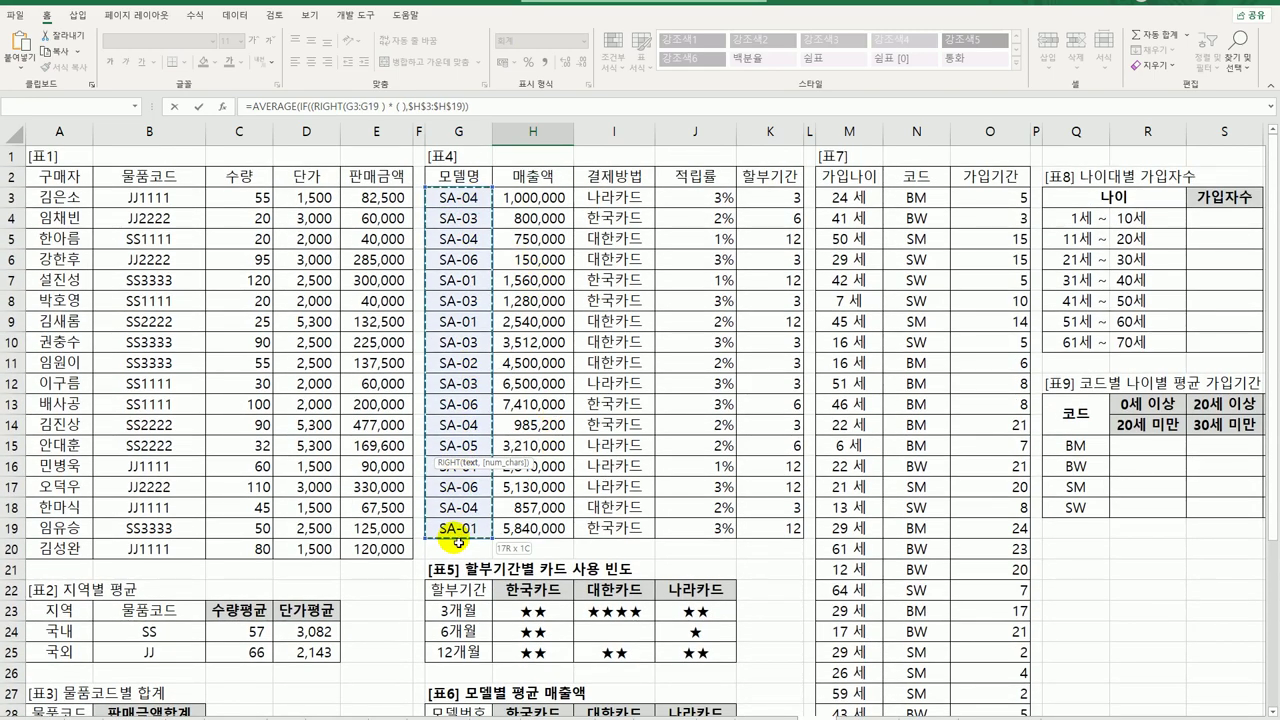
key("F4")
scroll(549, 557, "down", 5)
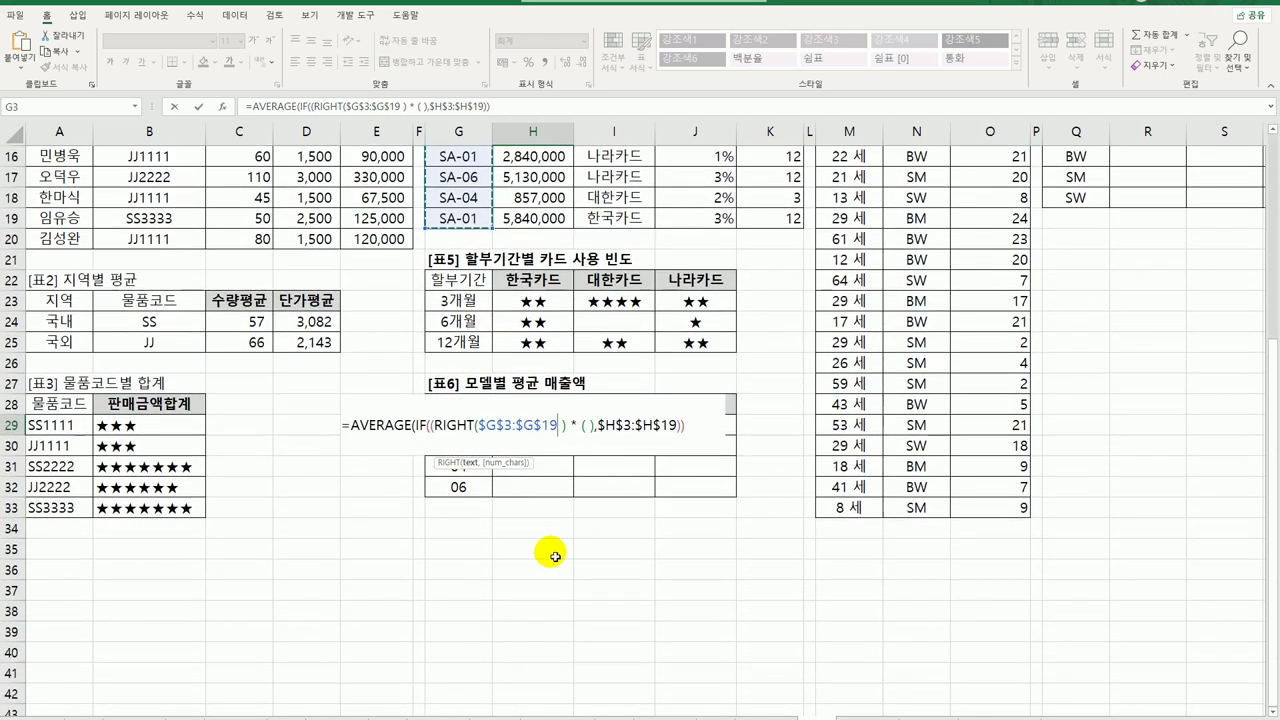
type(",2")
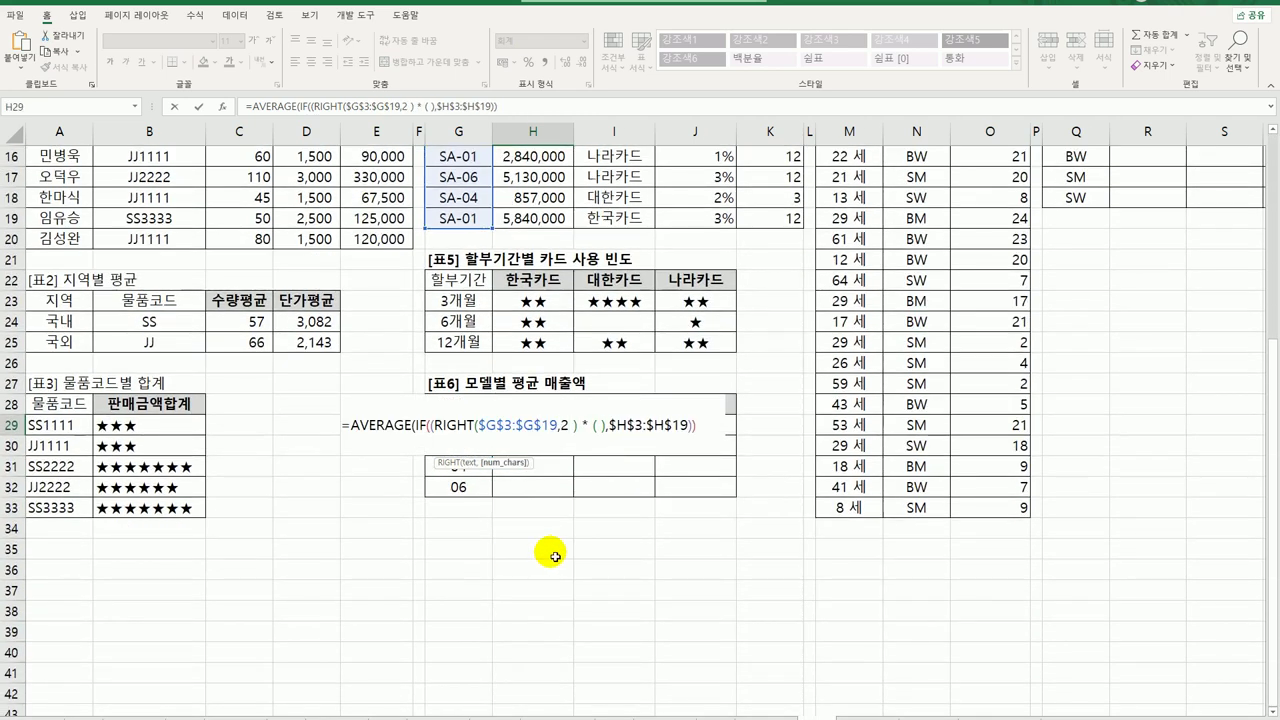
type(")=")
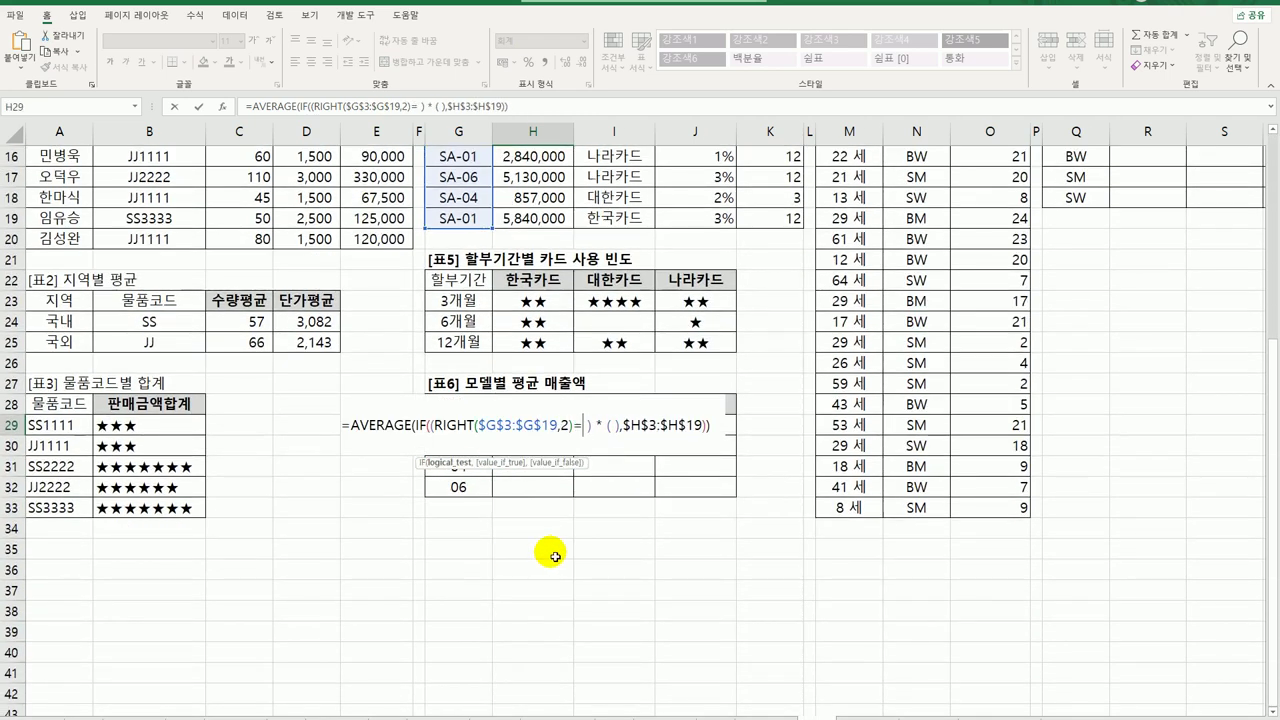
Complete the first condition with the model number cell as the column-locked reference $G29.
key("Left")
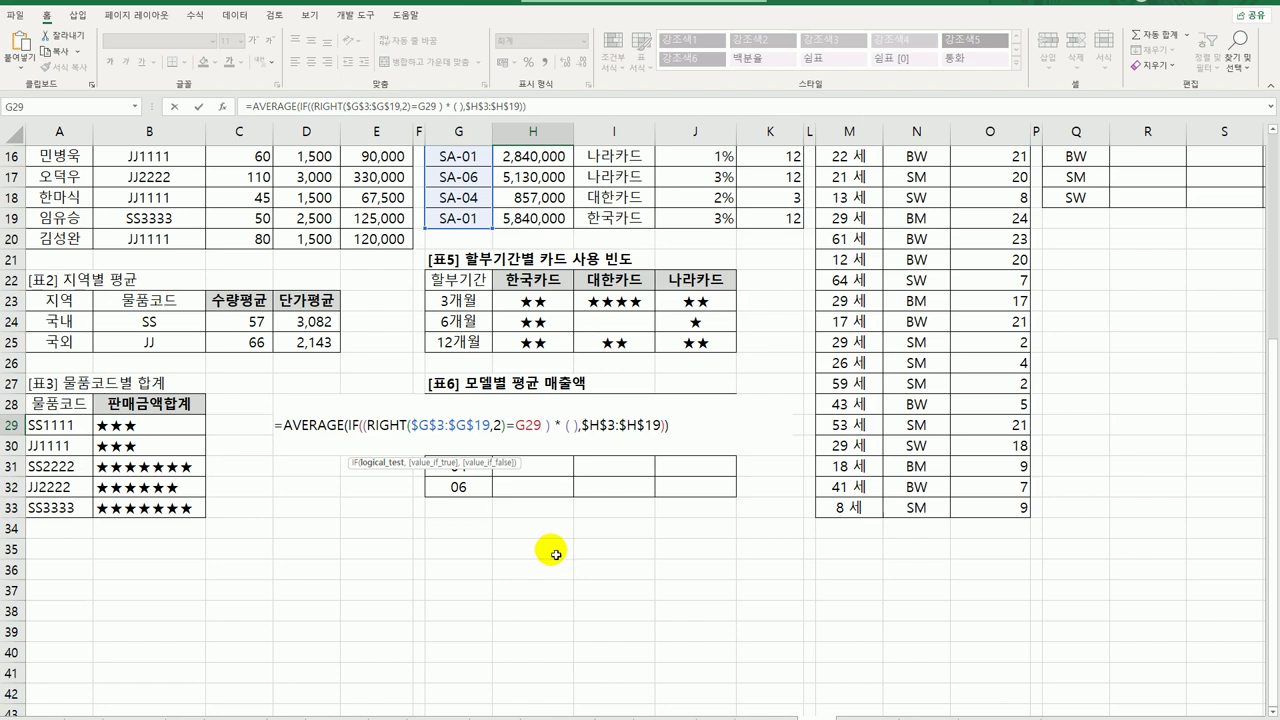
key("Right")
key("Right")
key("Right")
key("F4")
key("F4")
key("F4")
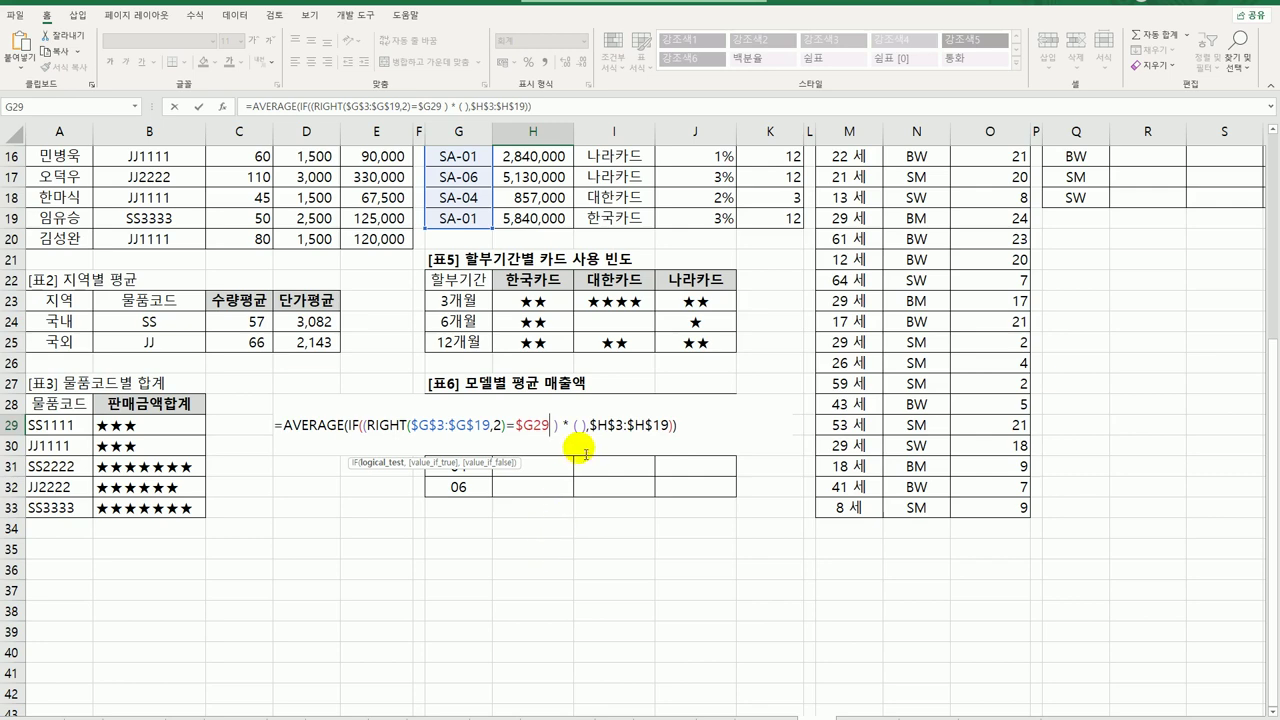
Fill the second condition's brackets with $I$3:$I$19=H$28 to match the payment method with the card heading.
scroll(600, 465, "up", 5)
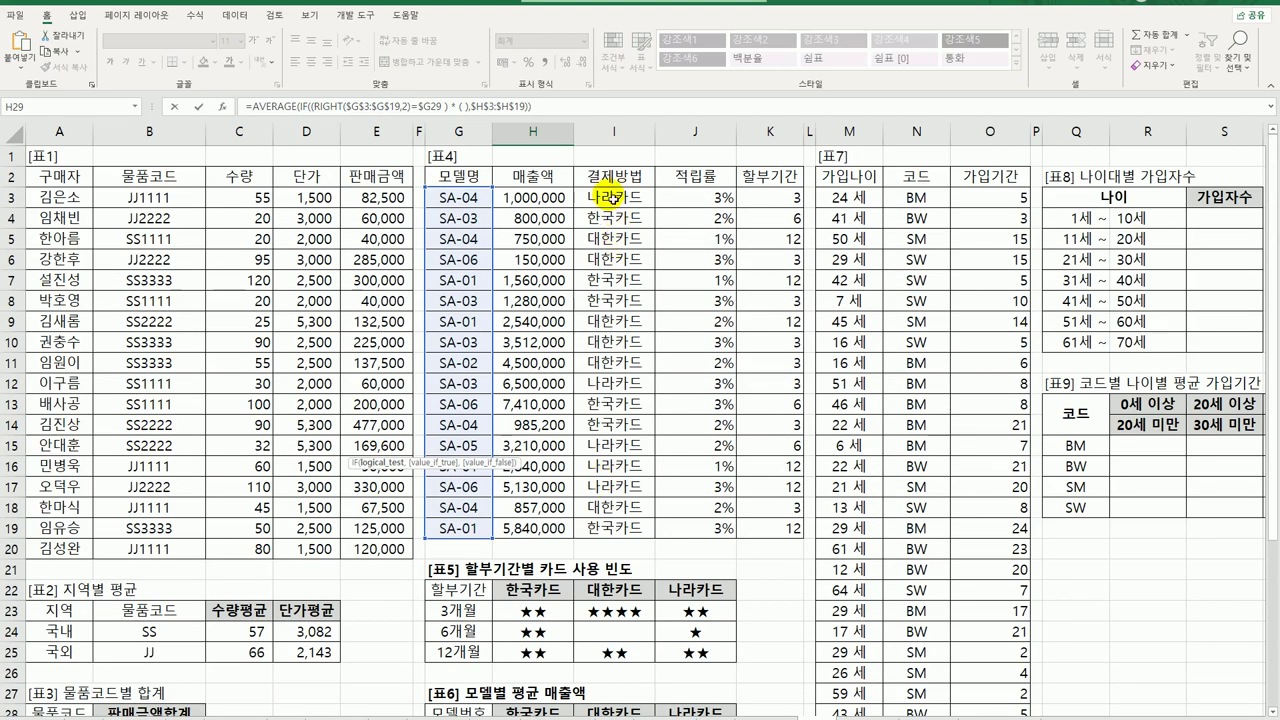
left_click_drag(608, 196, 597, 531)
scroll(597, 531, "down", 5)
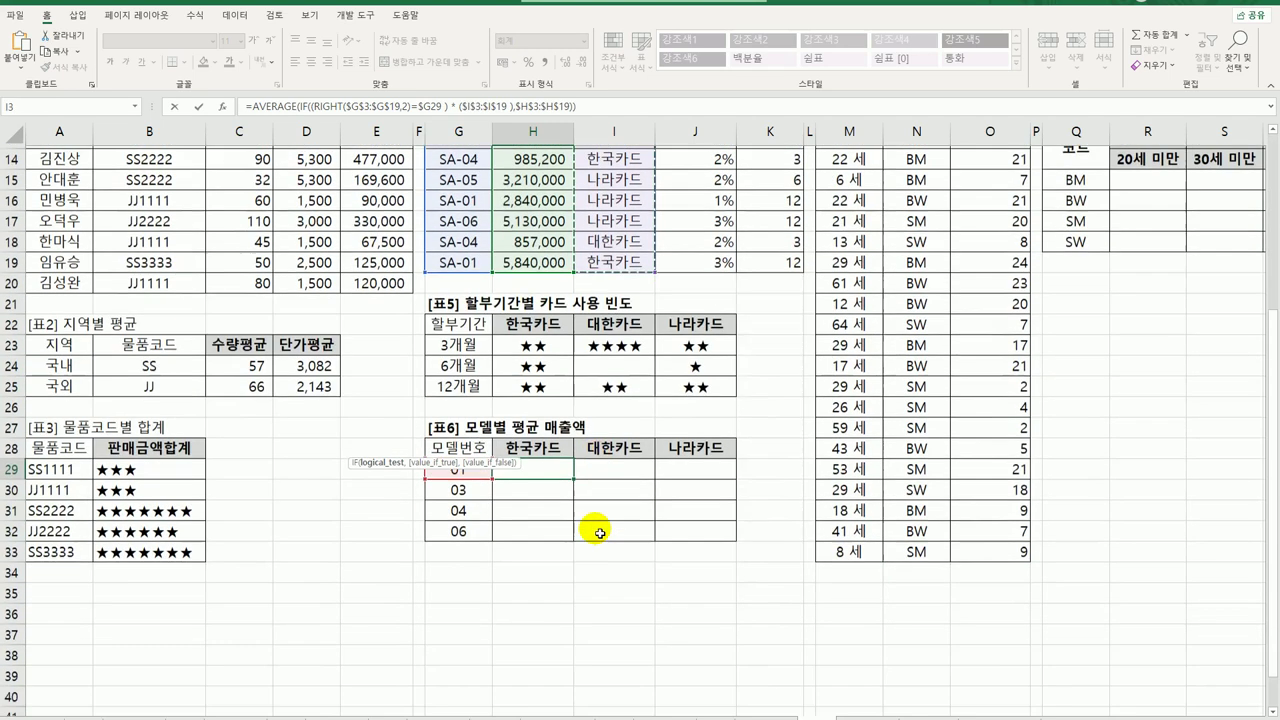
key("F4")
type("=")
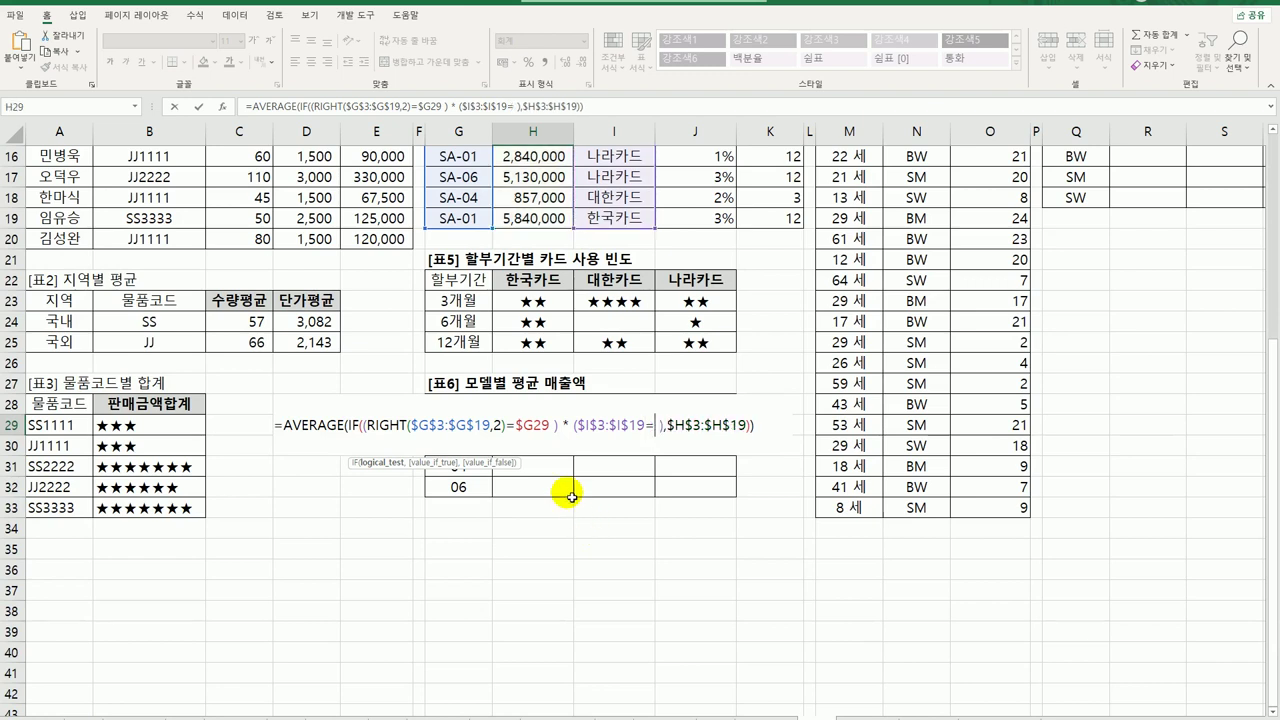
left_click(538, 384)
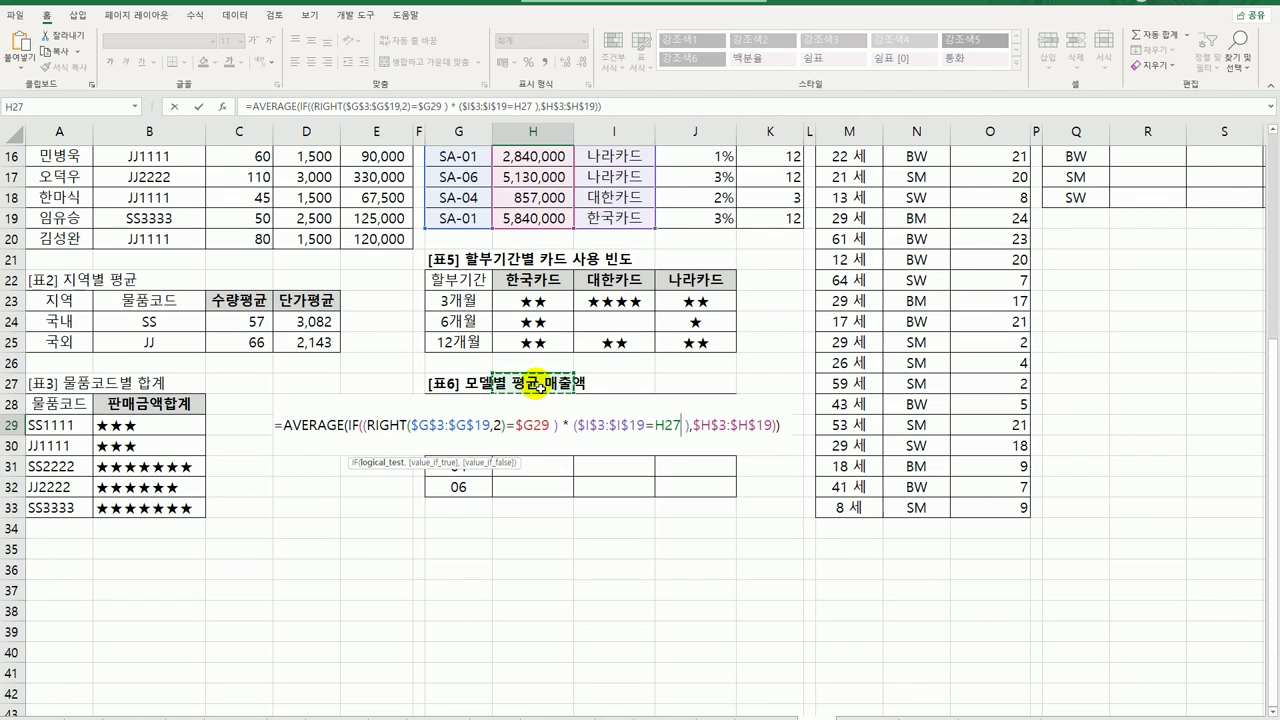
left_click(533, 402)
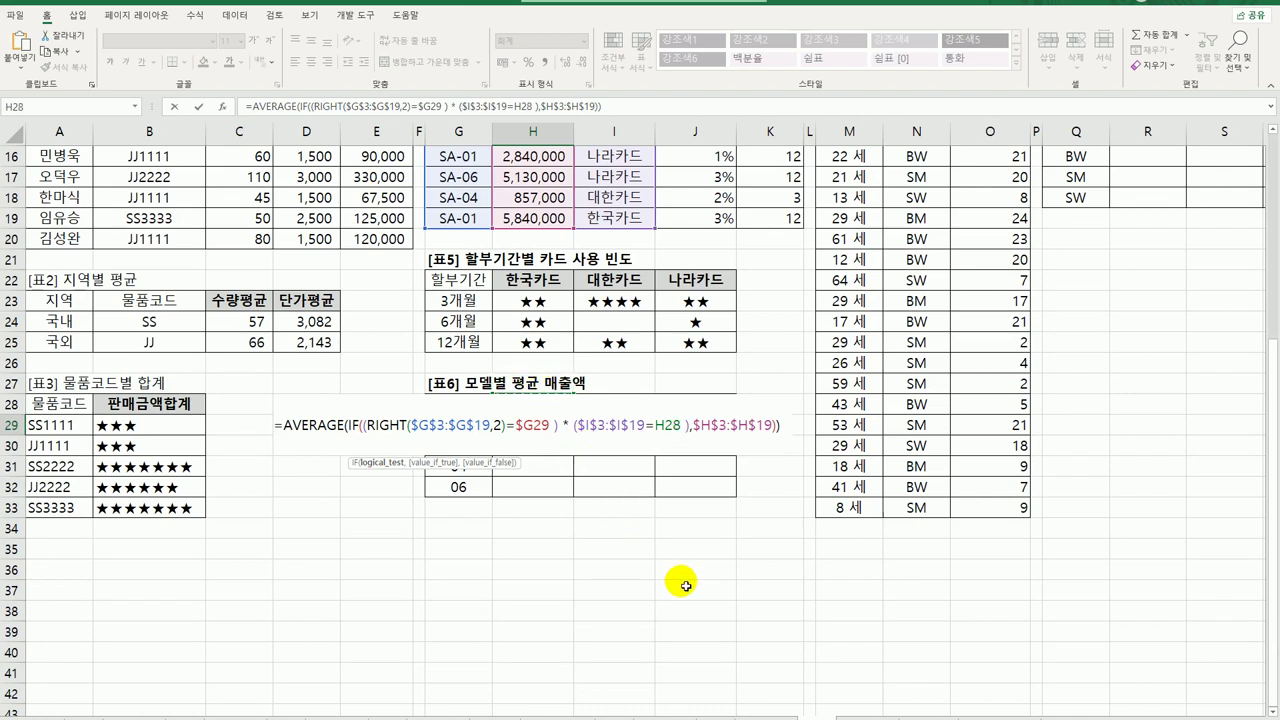
key("F4")
key("F4")
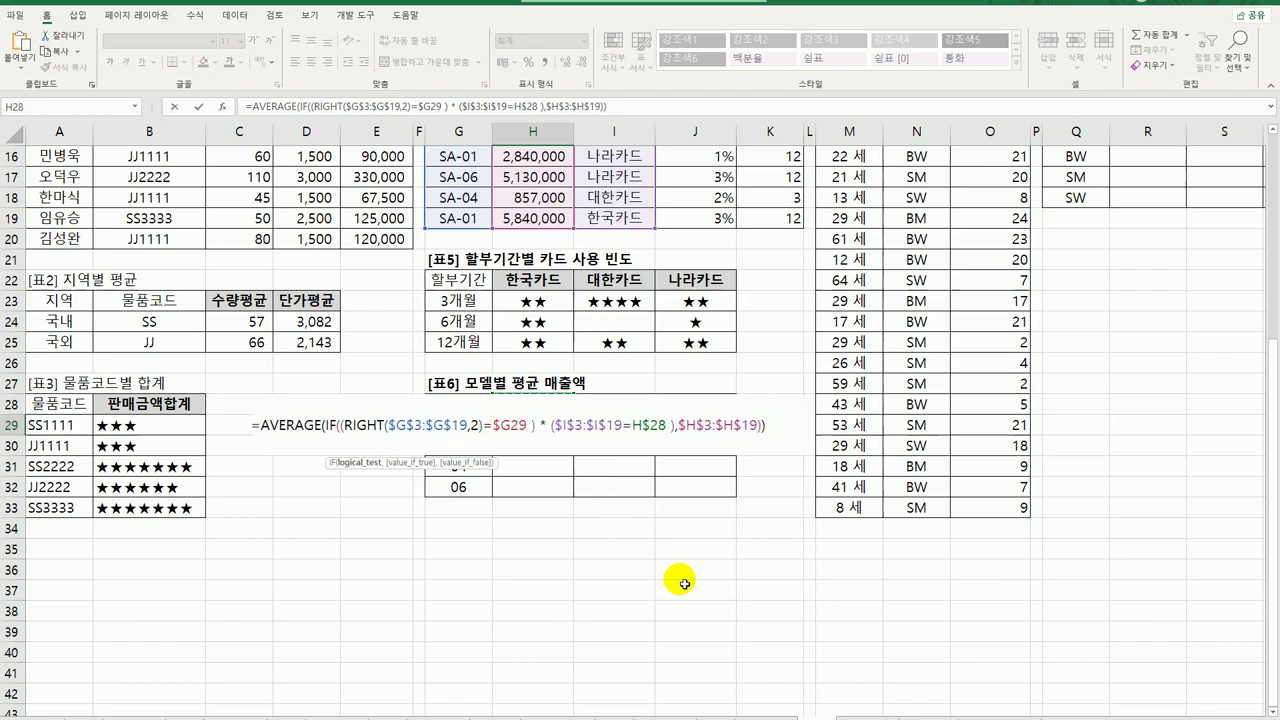
Enter the H29 formula as an array formula and fill it over H29:J32.
left_click(741, 427)
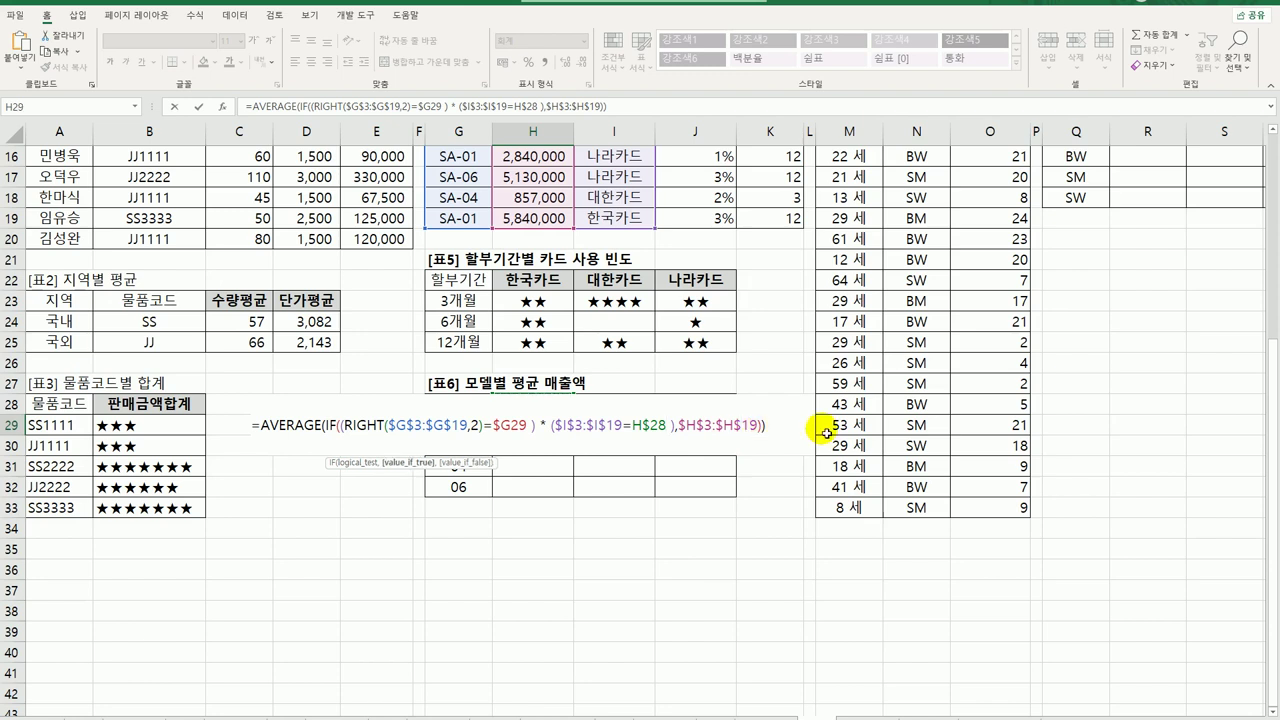
key("ctrl+shift+Return")
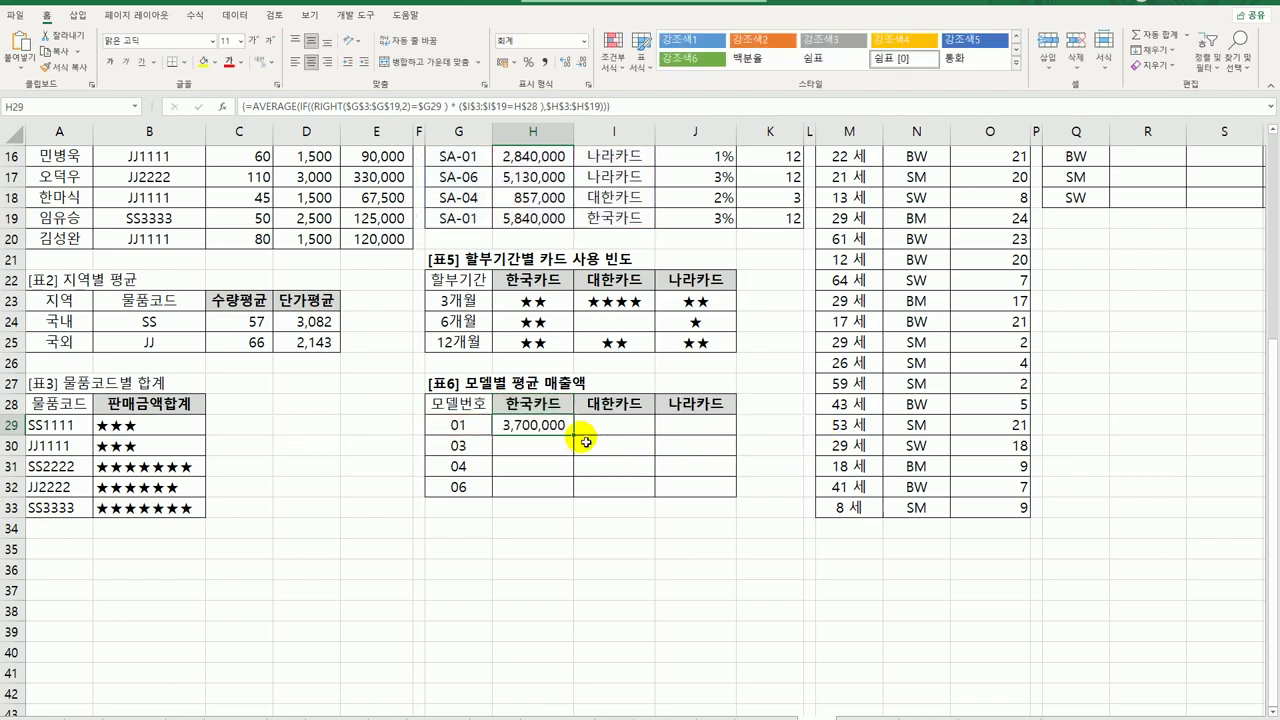
left_click_drag(563, 431, 721, 506)
double_click(576, 494)
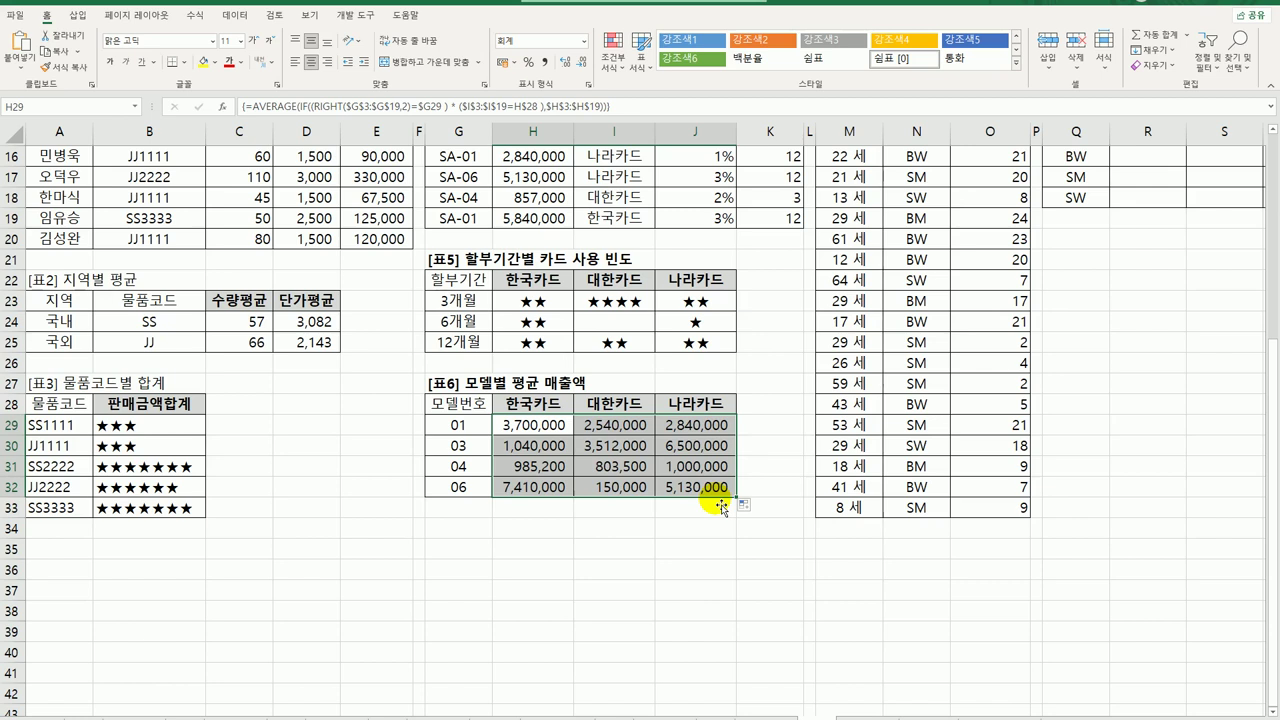
Select the subscriber count cells S4:S10 of [표8] and start the formula =FREQUENCY(.
scroll(969, 356, "up", 5)
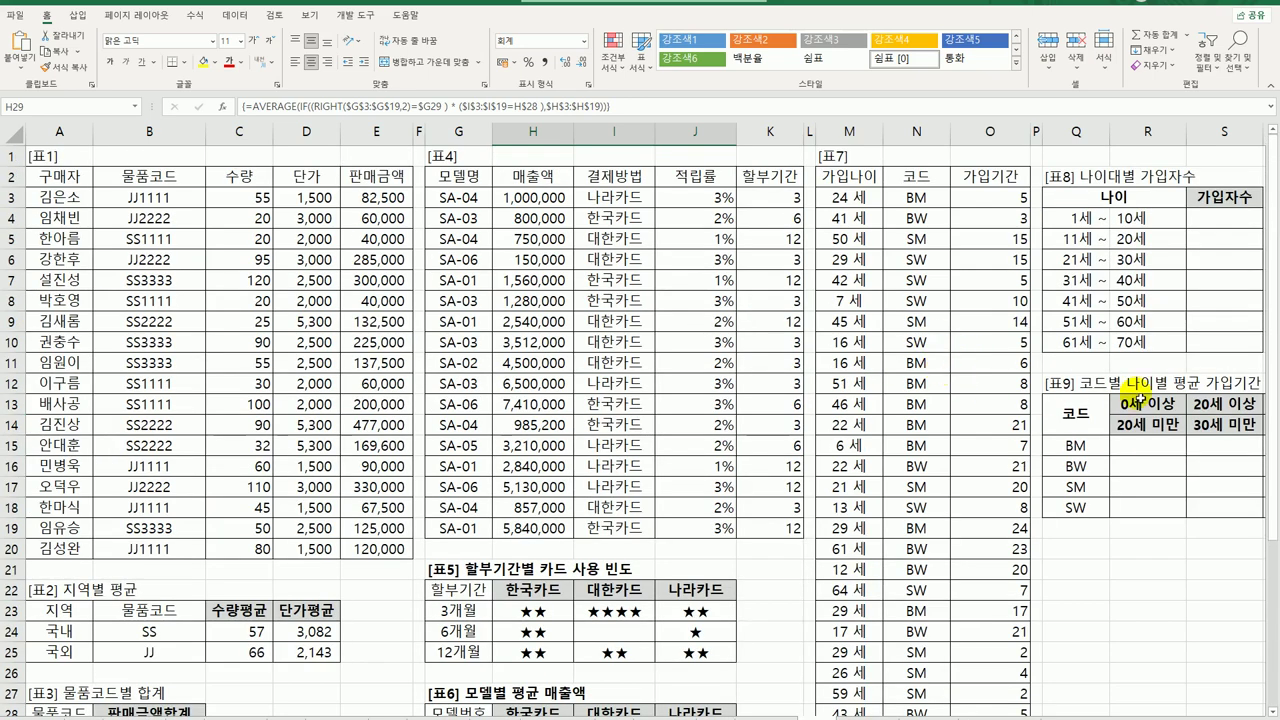
left_click(1226, 233)
left_click(1228, 218)
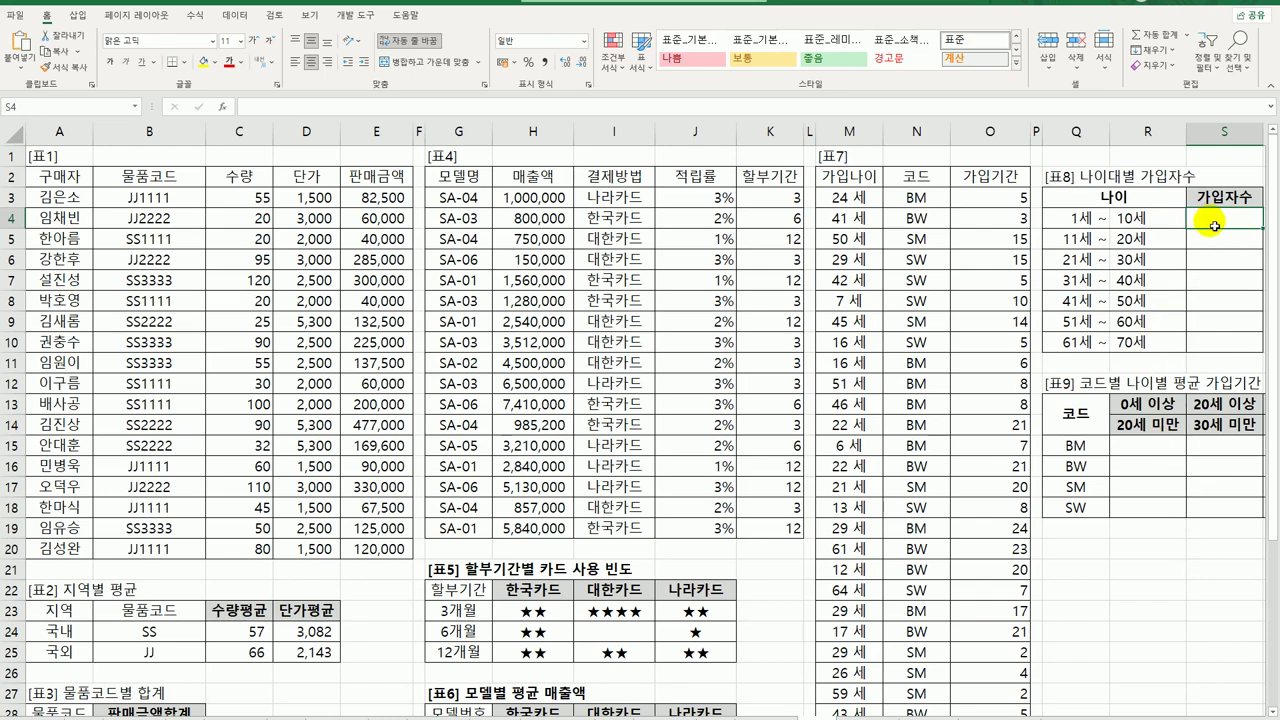
left_click_drag(1208, 222, 1212, 345)
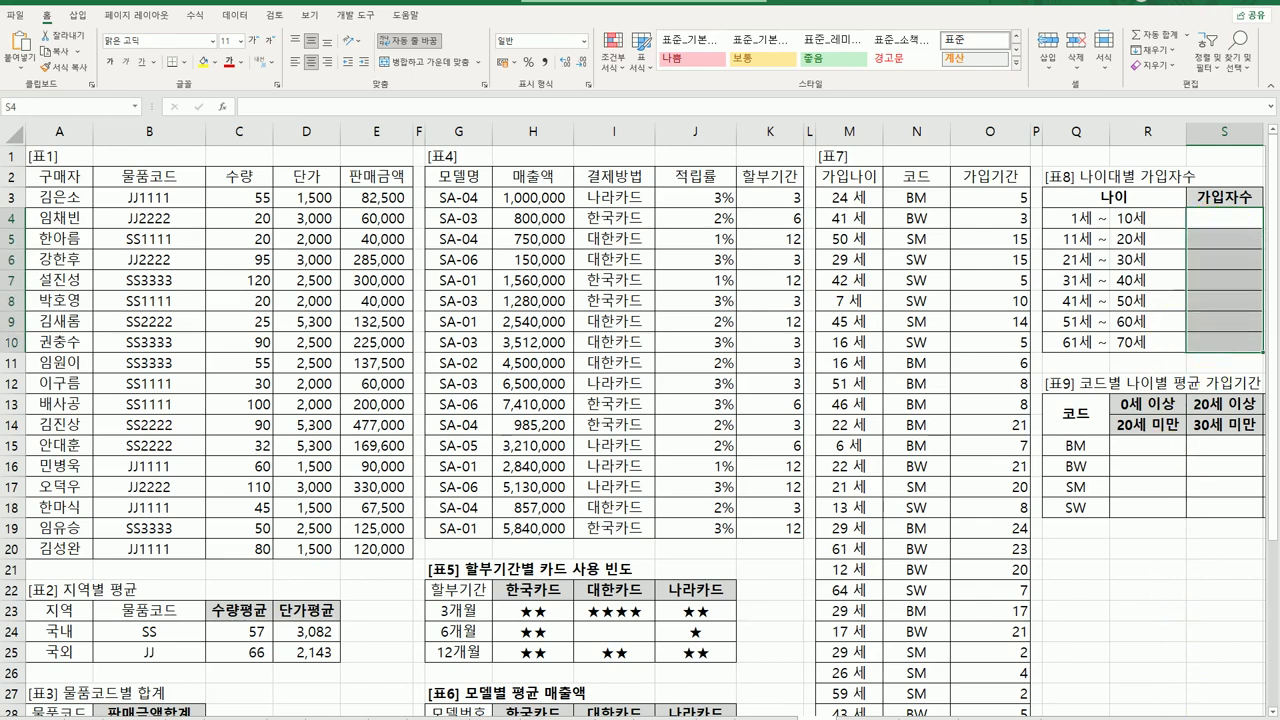
left_click_drag(1183, 712, 1202, 712)
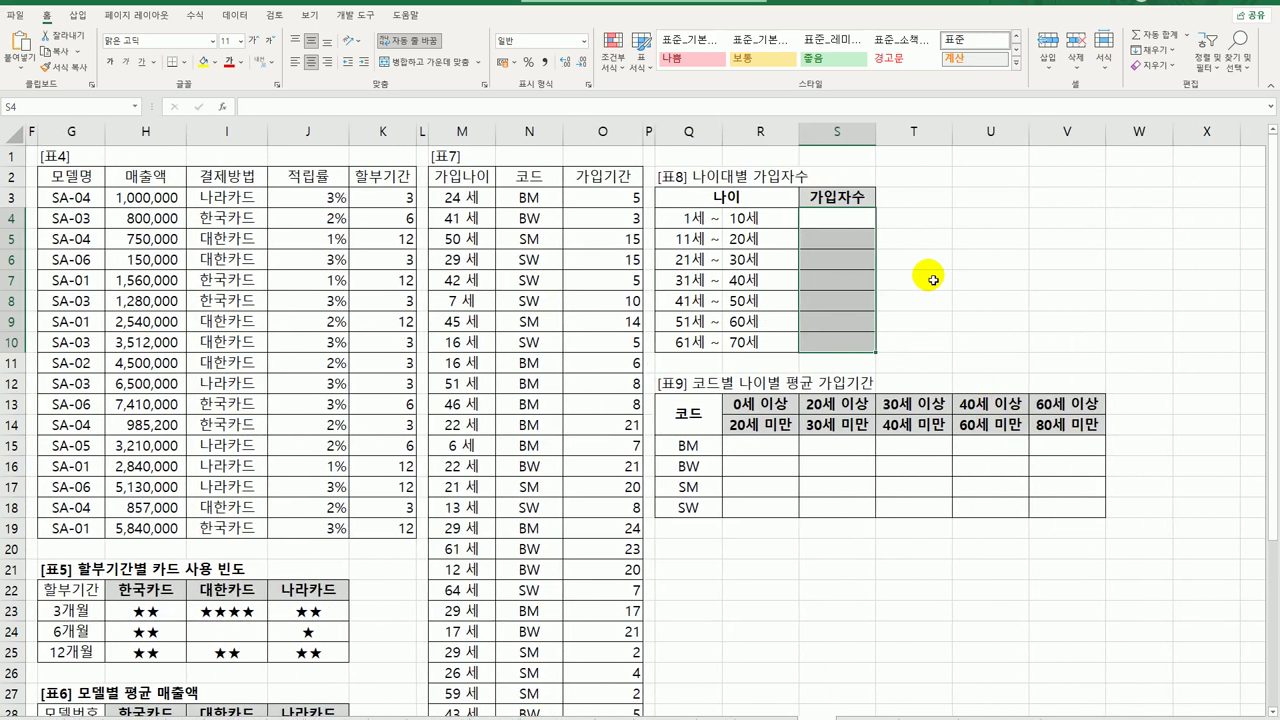
type("=fre")
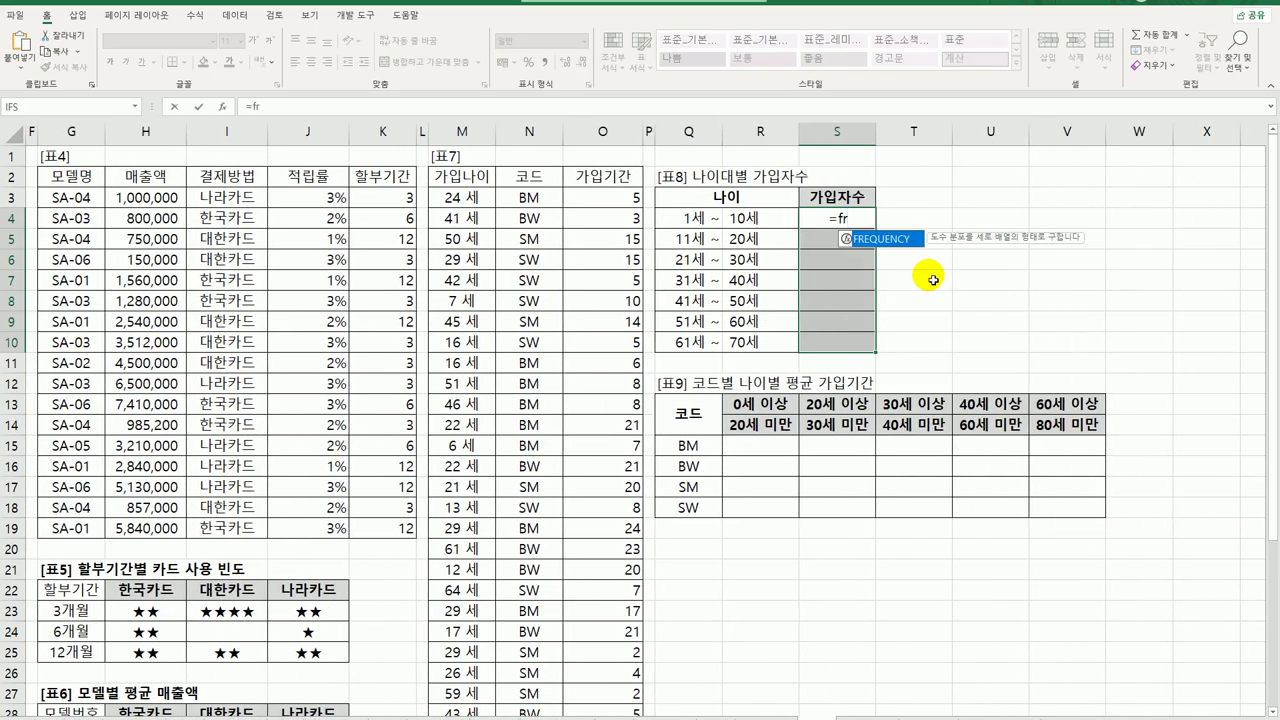
key("Tab")
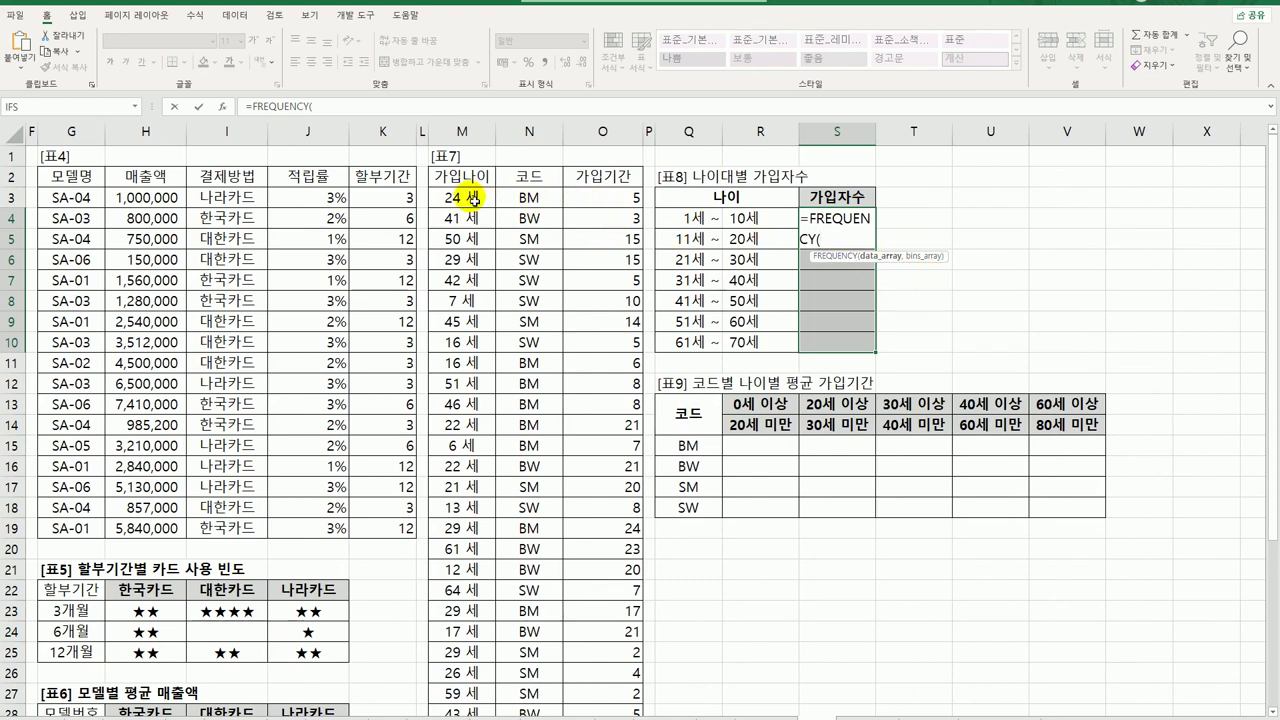
Complete FREQUENCY with data M3:M33 and bins R4:R10, and enter it as an array formula in S4:S10.
left_click_drag(474, 199, 470, 650)
left_click_drag(472, 700, 483, 682)
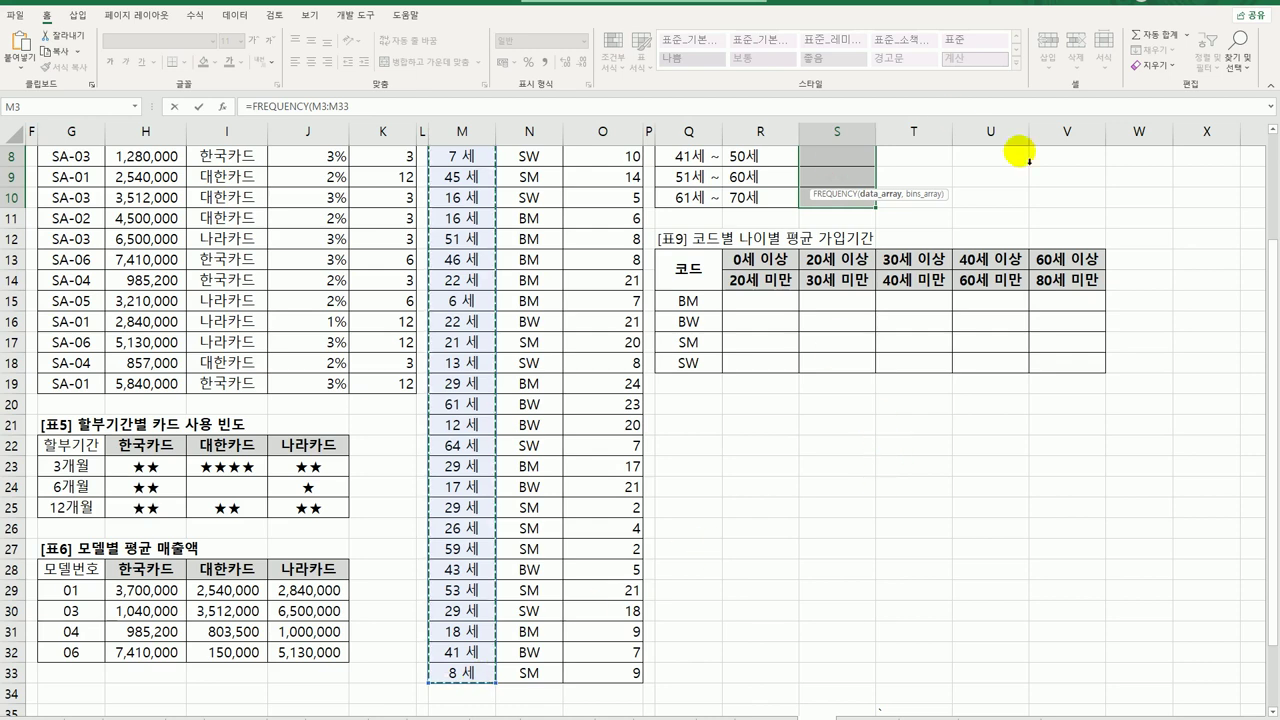
scroll(1000, 517, "up", 3)
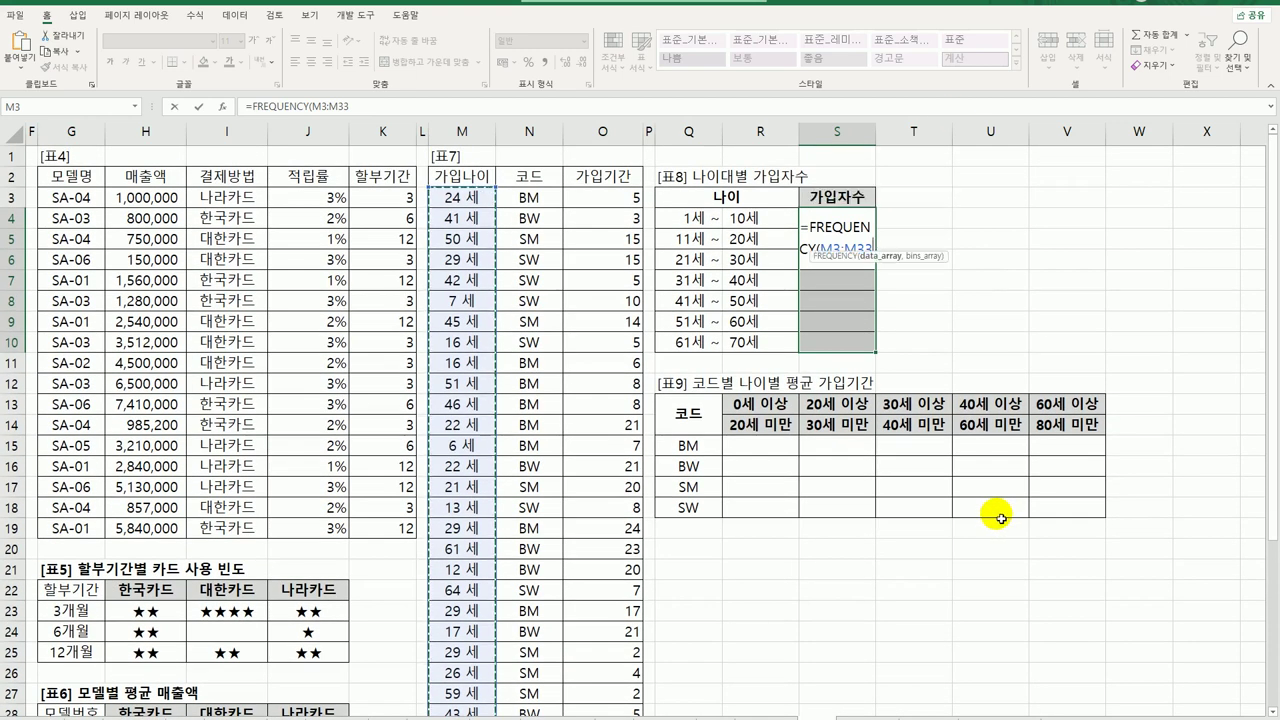
type(",")
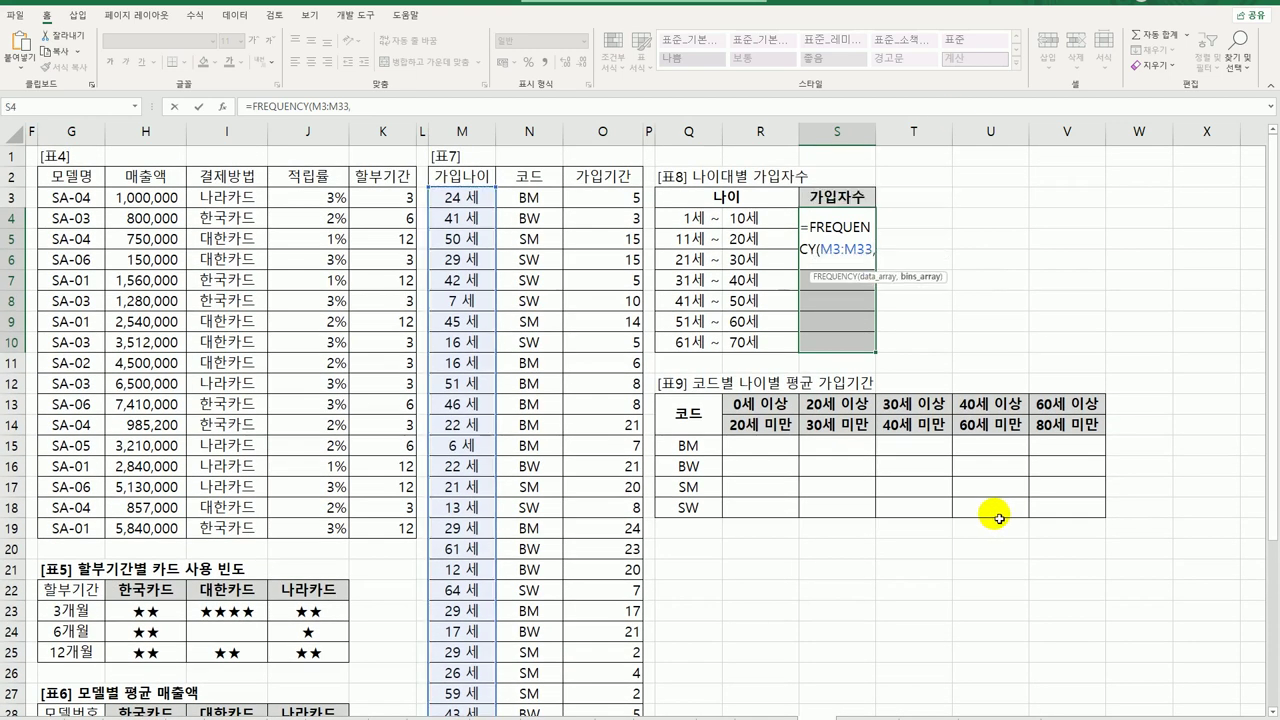
left_click_drag(768, 218, 748, 345)
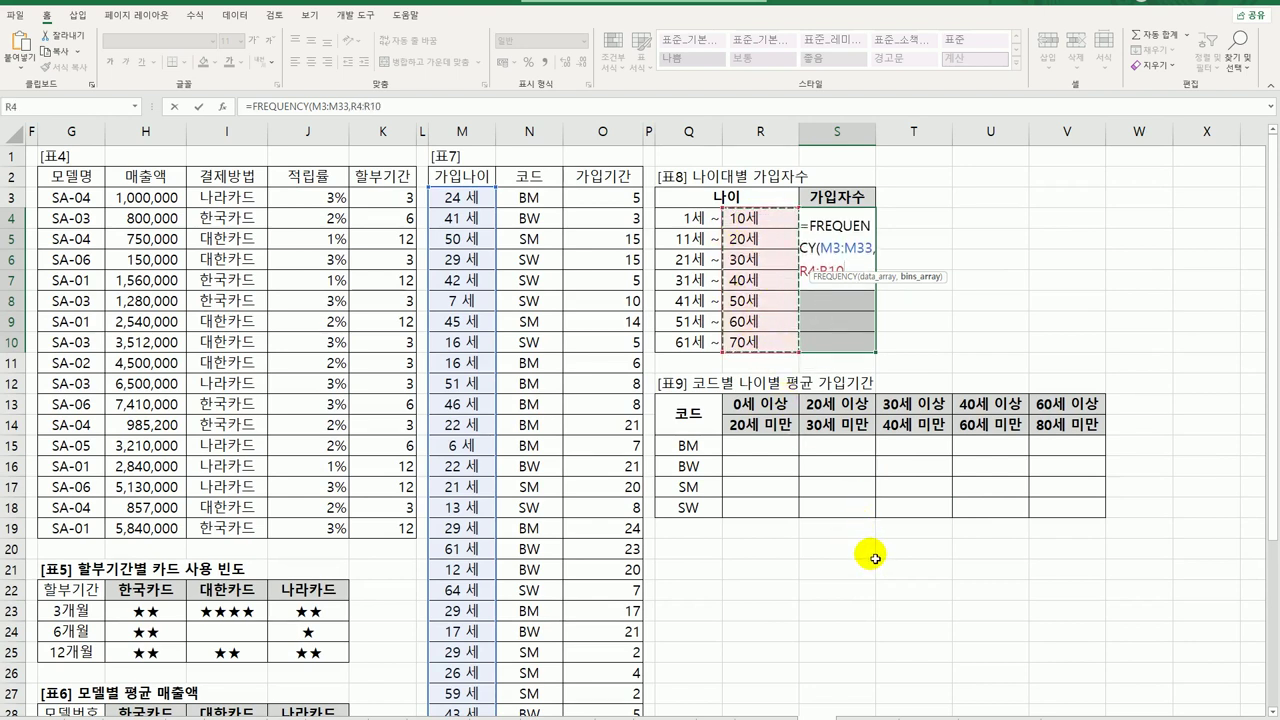
type(")")
key("ctrl+shift+Return")
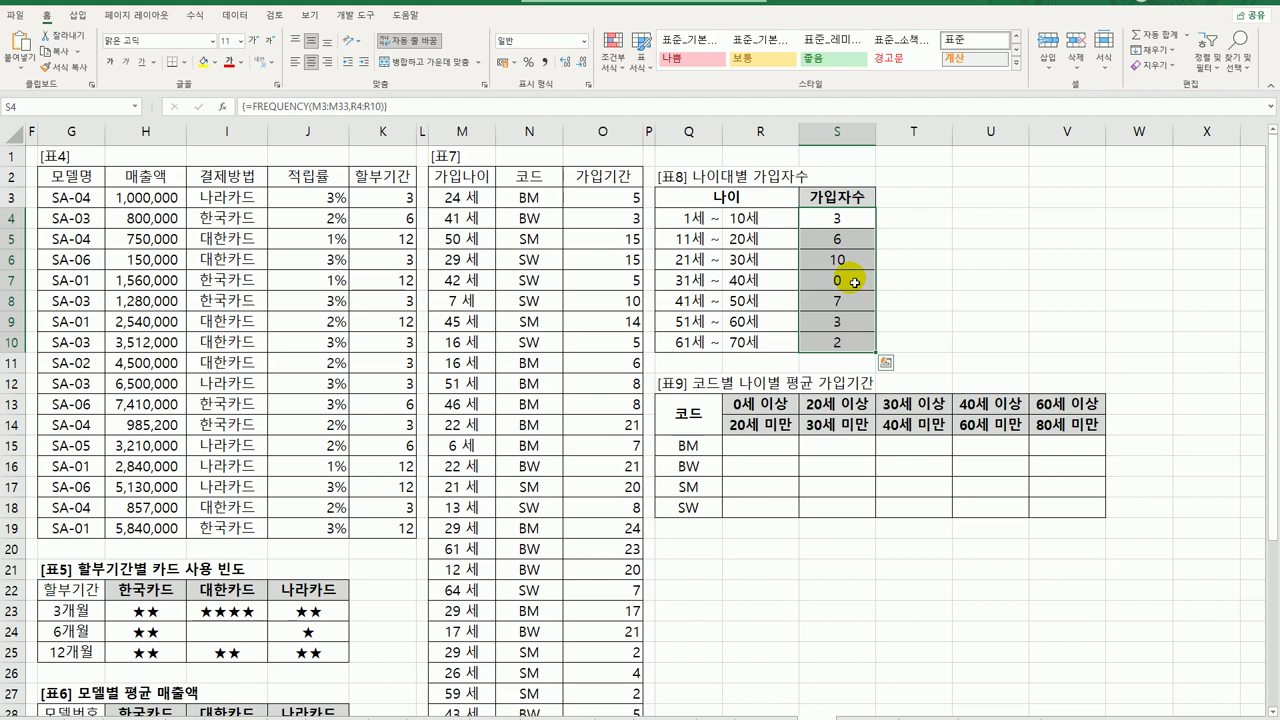
Edit the S4:S10 formula in [표8]: copy its FREQUENCY expression and wrap it in an IF with the test FREQUENCY(M3:M33,R4:R10)>0.
left_click_drag(846, 222, 852, 350)
left_click(252, 105)
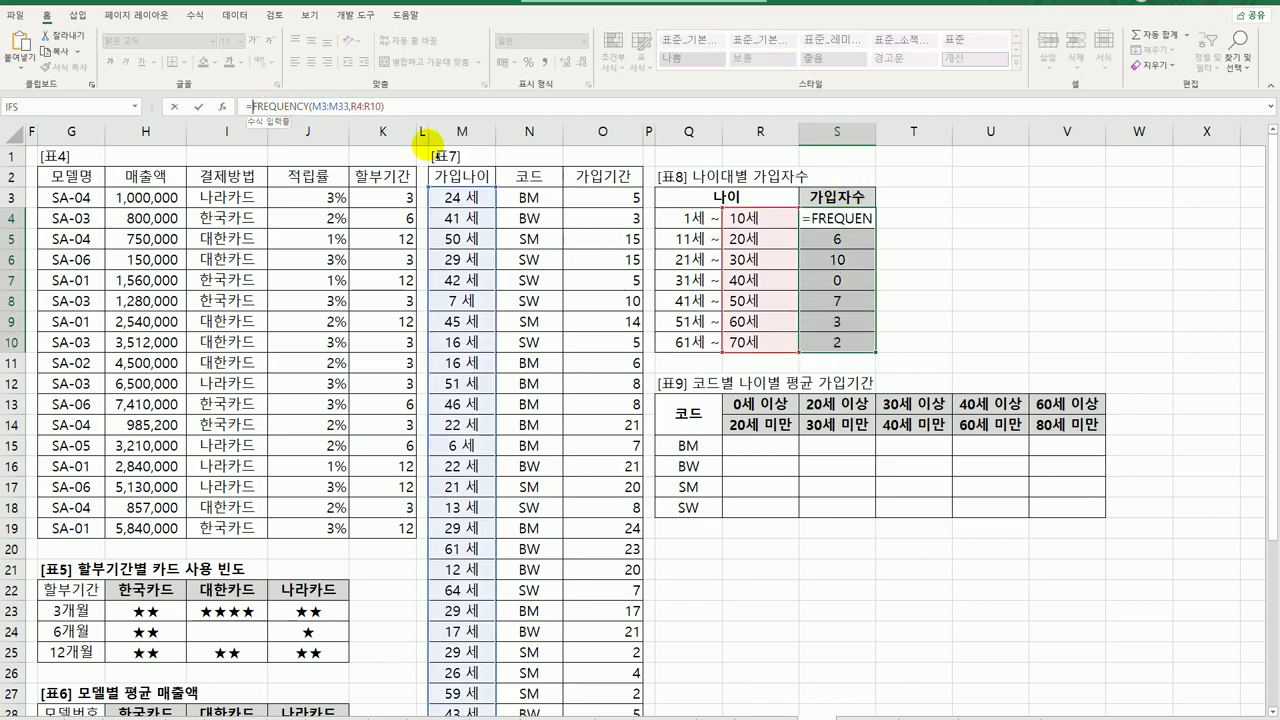
left_click(808, 224)
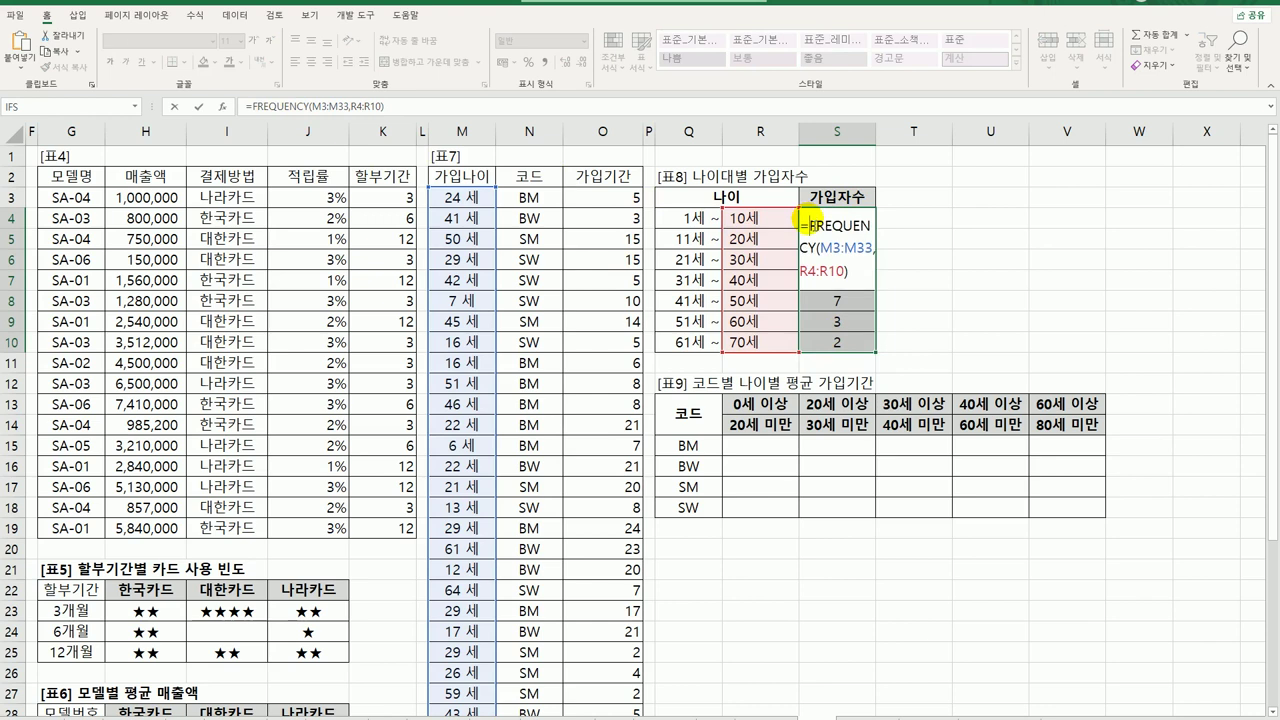
left_click_drag(810, 226, 871, 277)
key("ctrl+c")
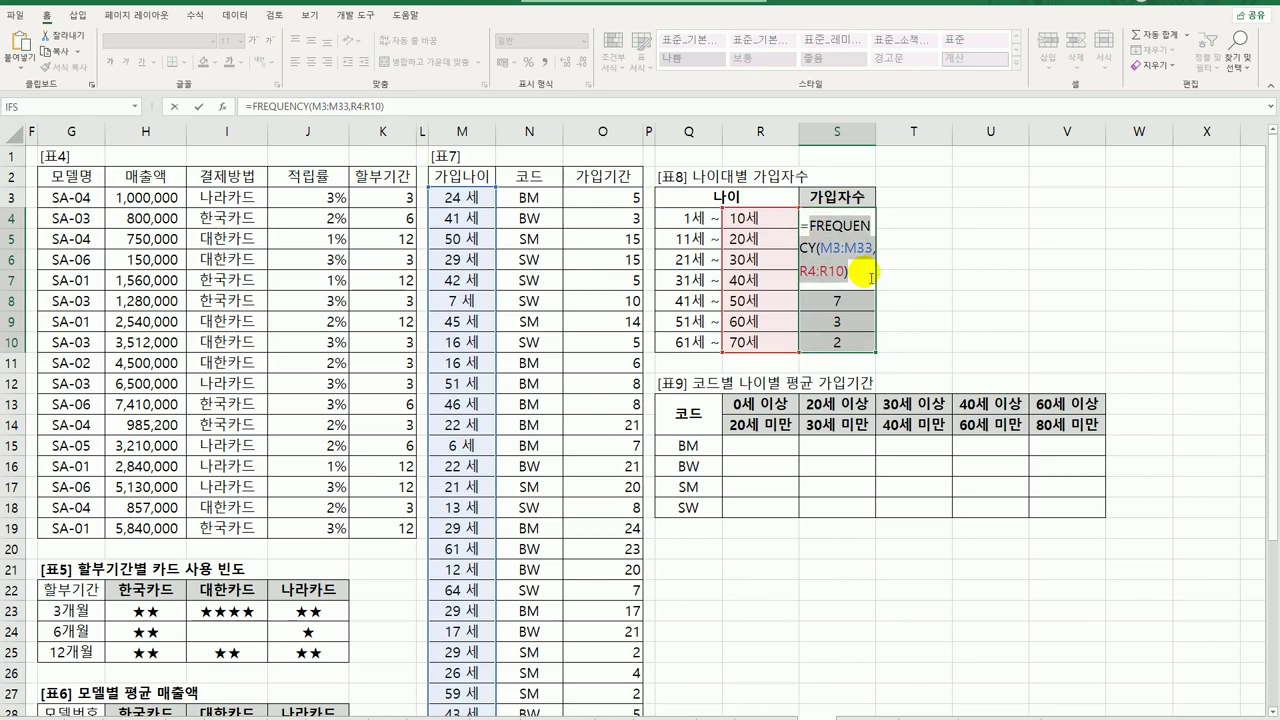
left_click(810, 222)
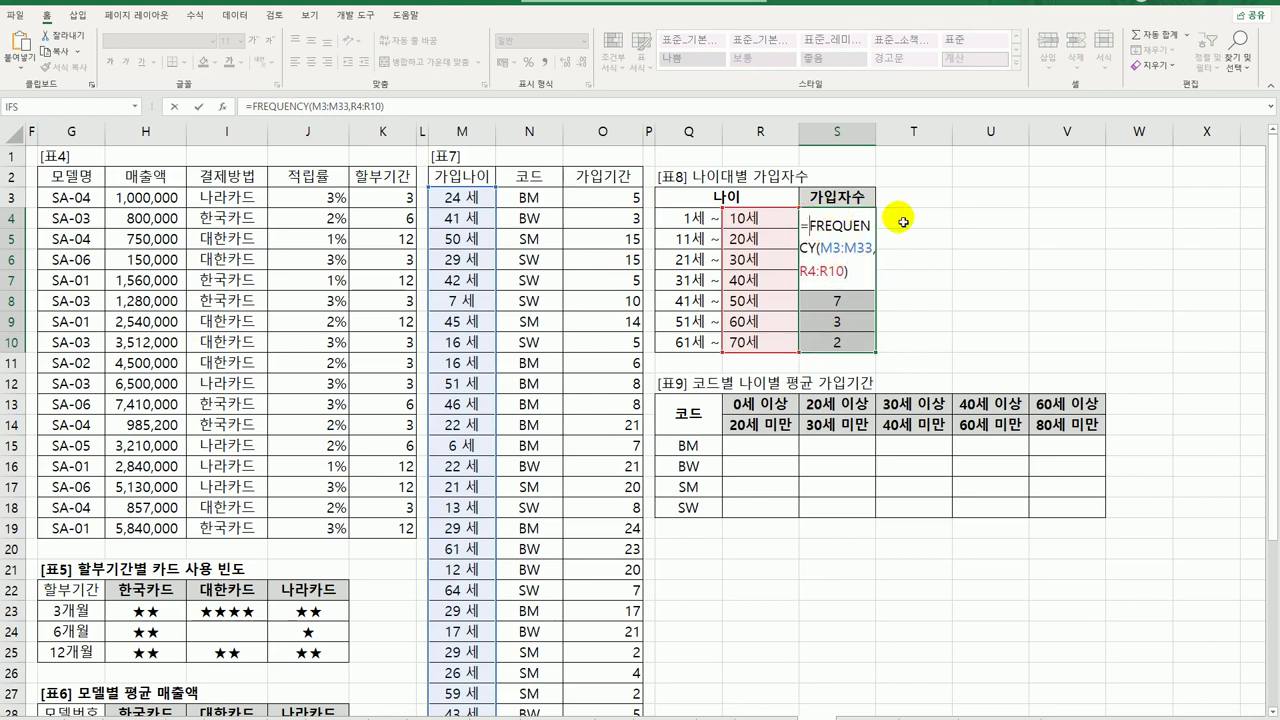
type("IF(")
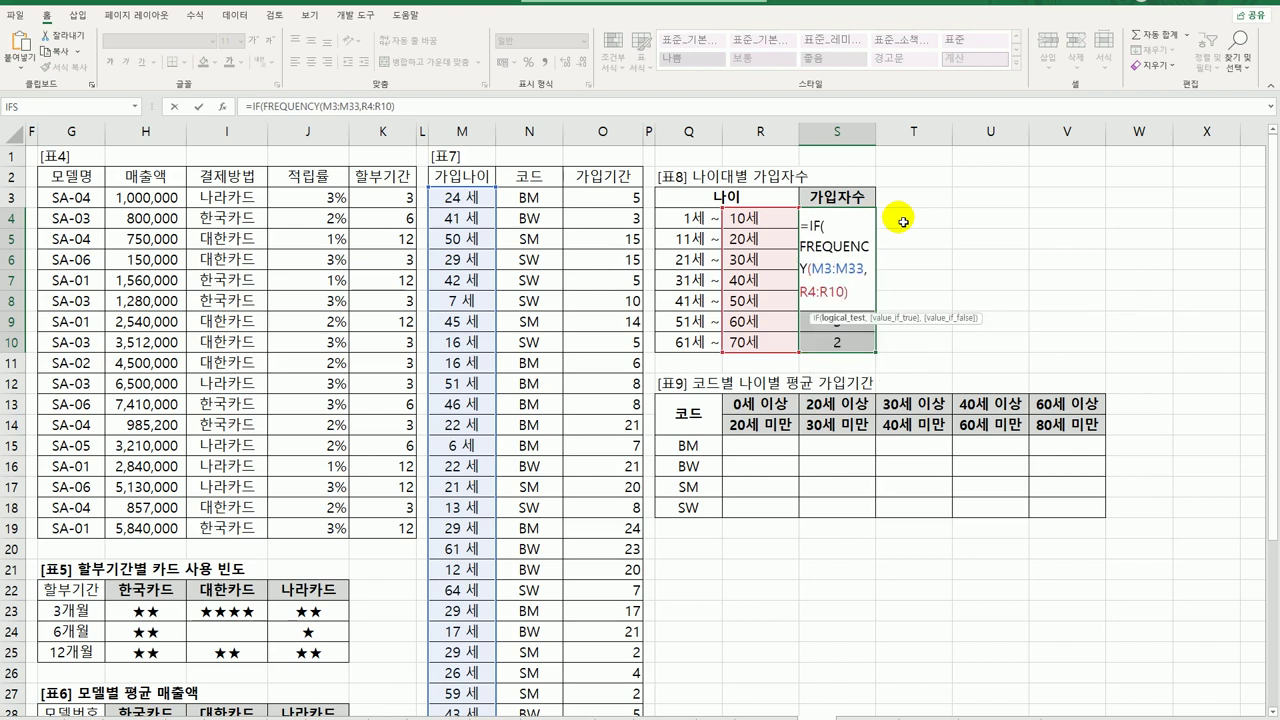
left_click(860, 289)
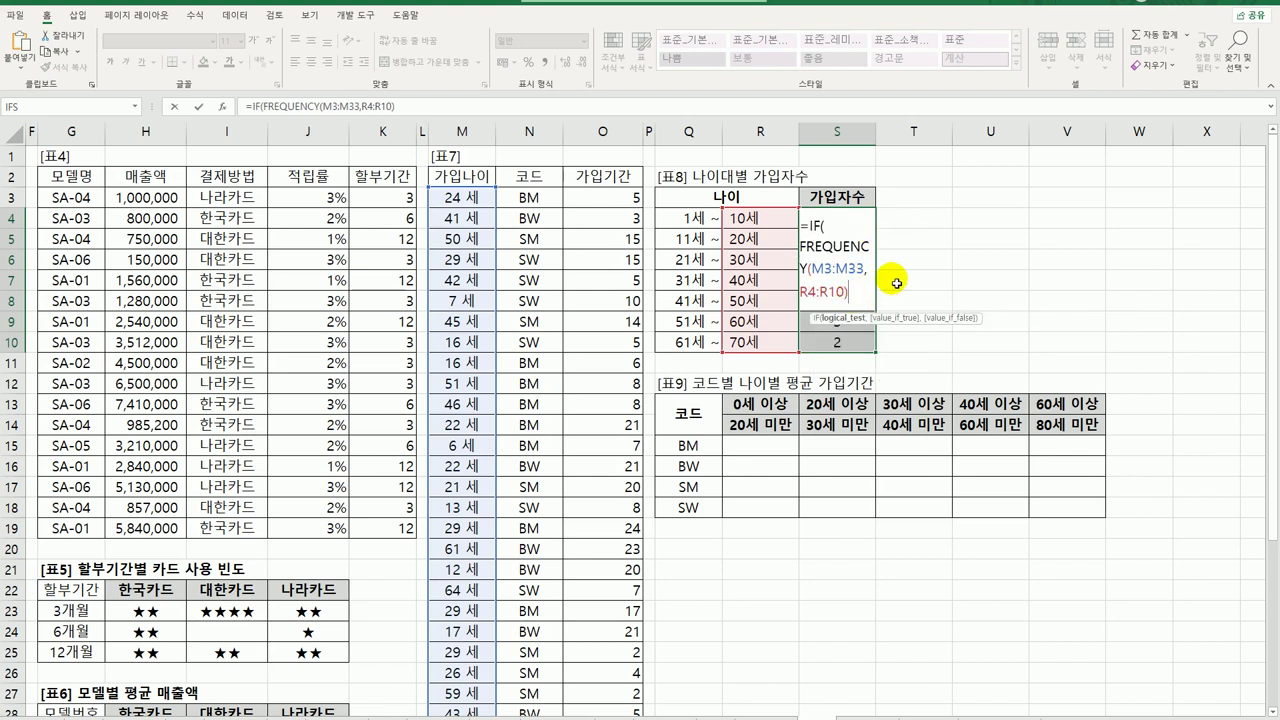
type(">0,")
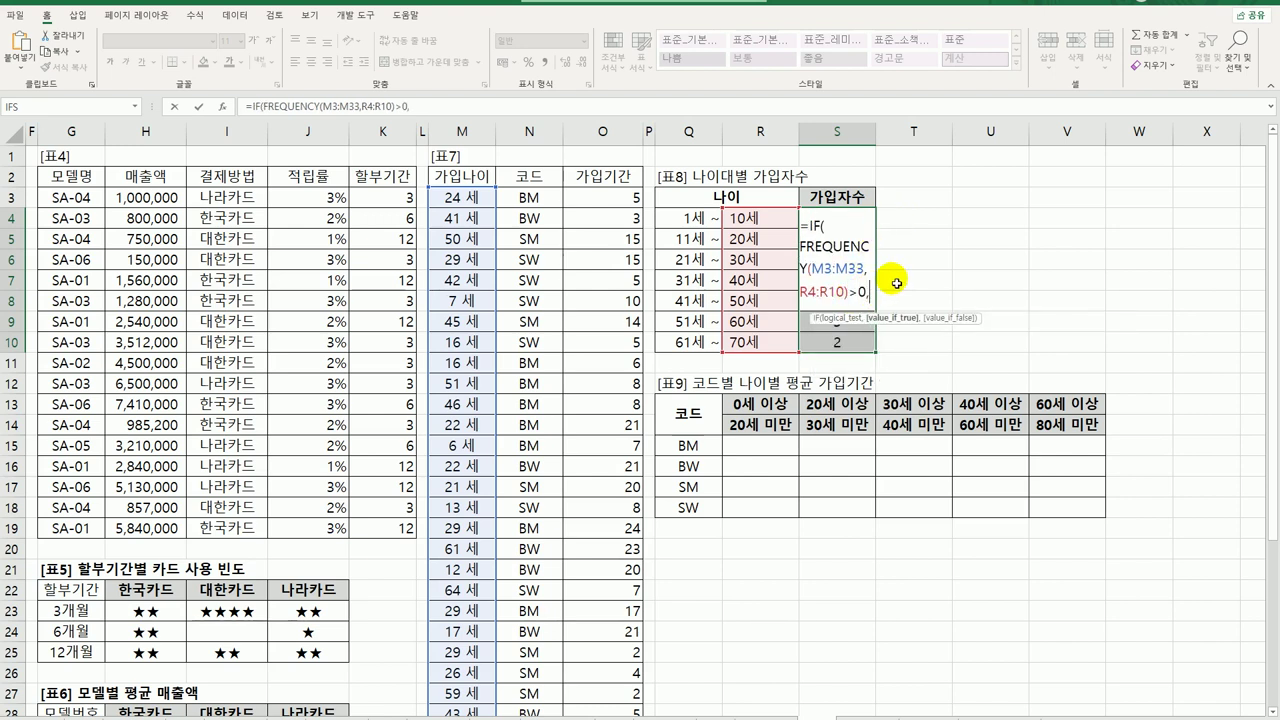
Add TEXT(FREQUENCY(M3:M33,R4:R10),"0명") as the IF's value-if-true argument, reusing the copied FREQUENCY expression.
type("te")
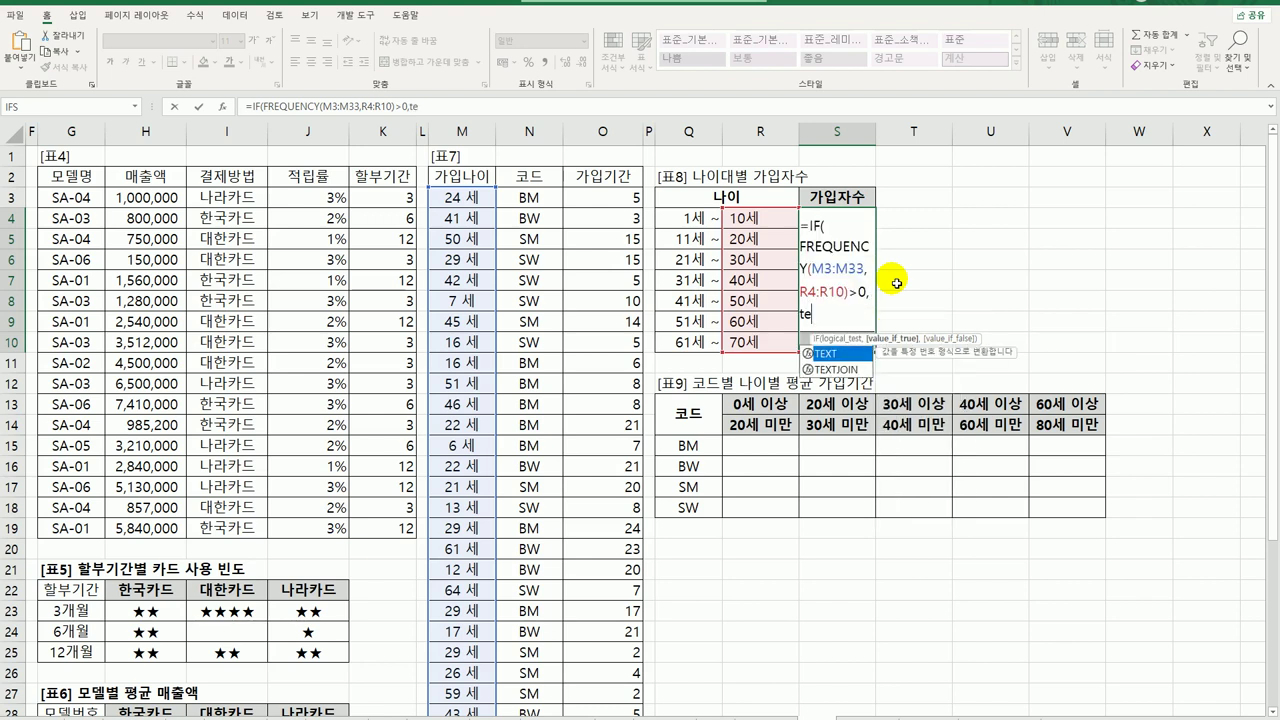
type("xt(")
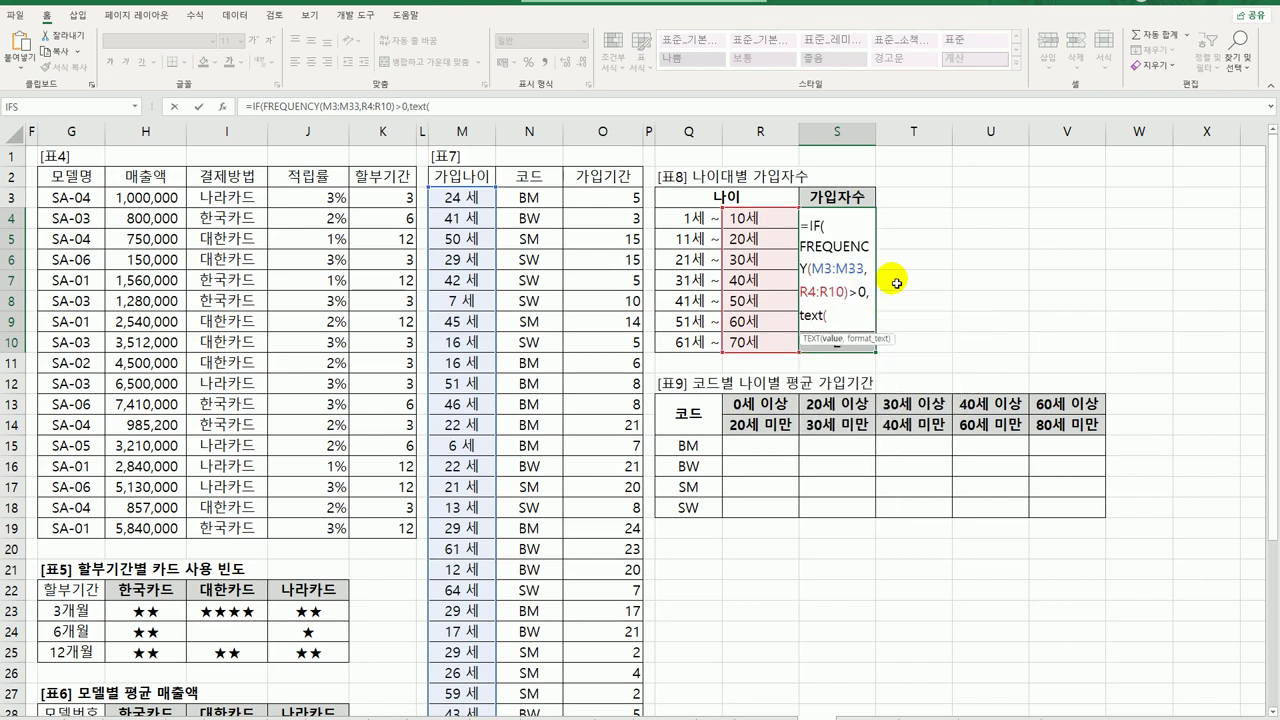
key("ctrl+v")
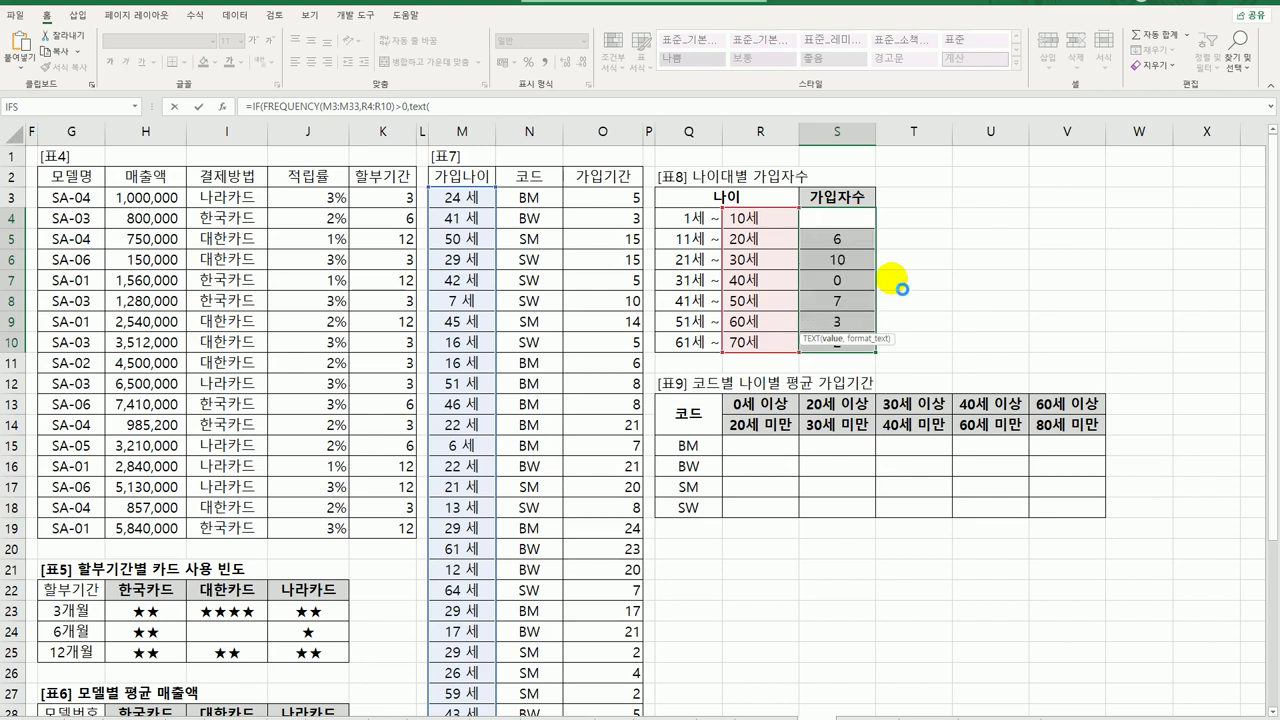
type(",")
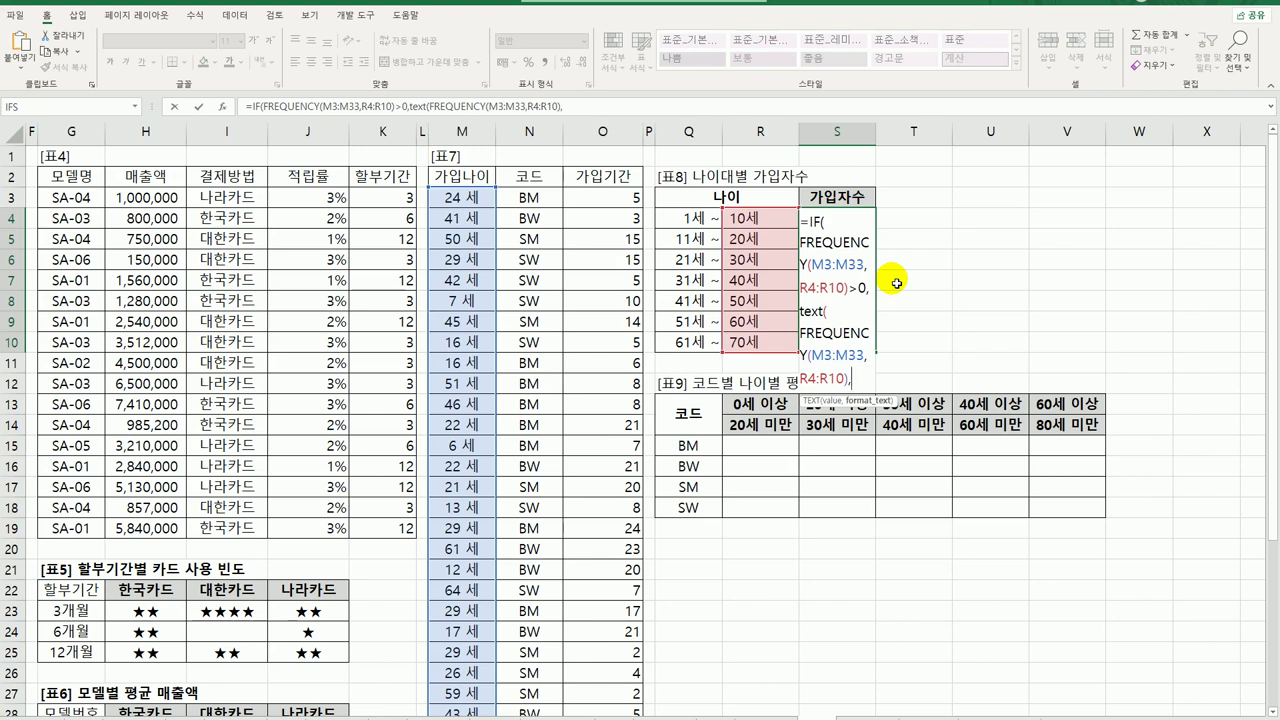
type("\"0")
type("명\"")
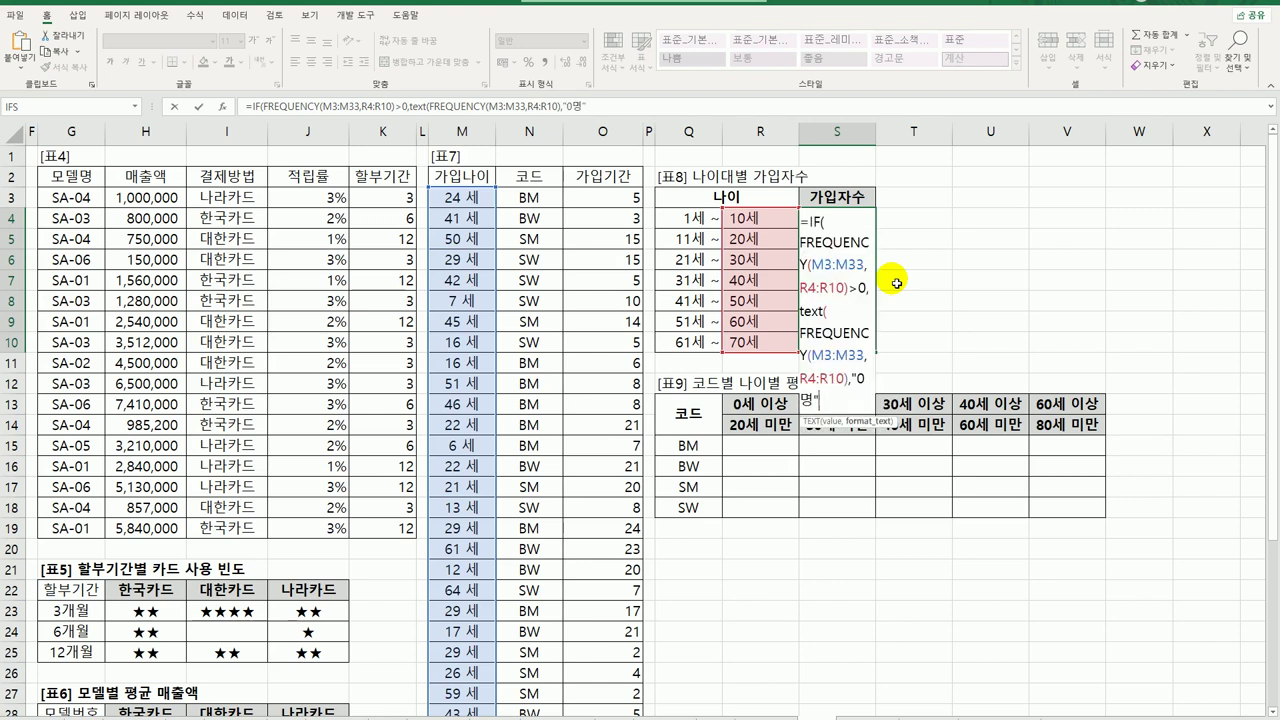
type(")")
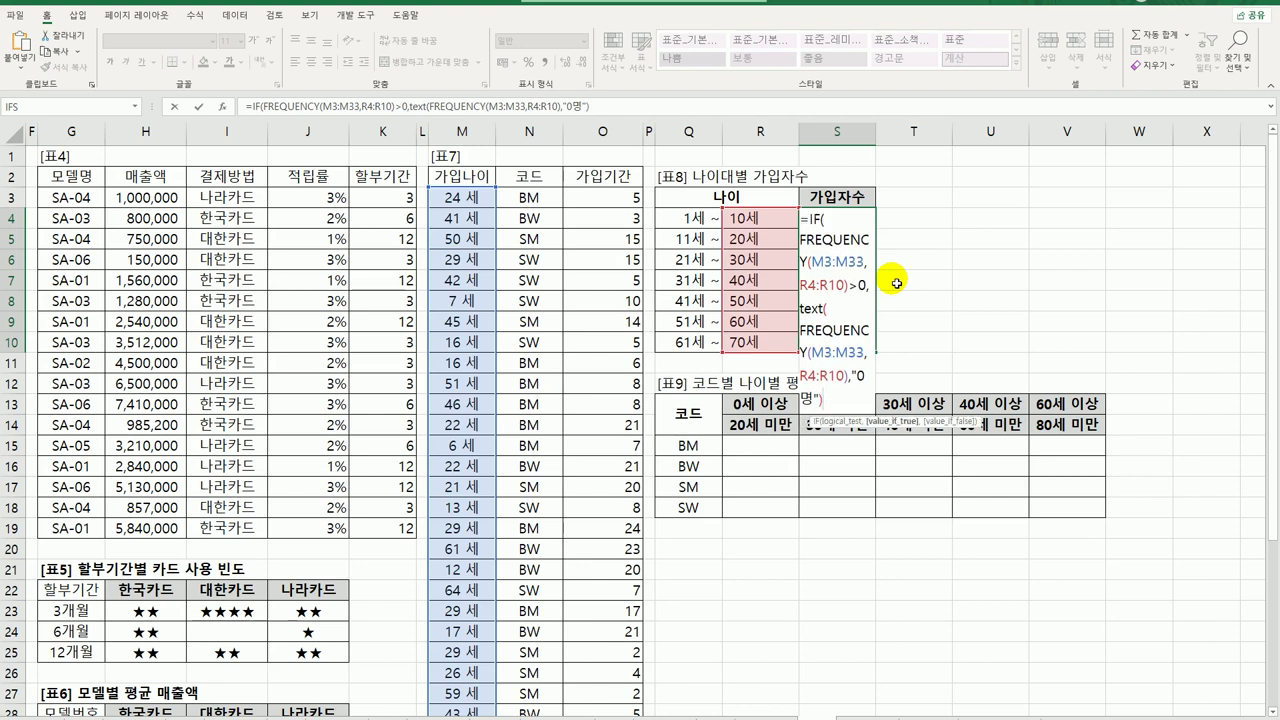
Set "미가입" as the IF's value-if-false argument and enter the formula as an array formula in S4:S10.
type(",")
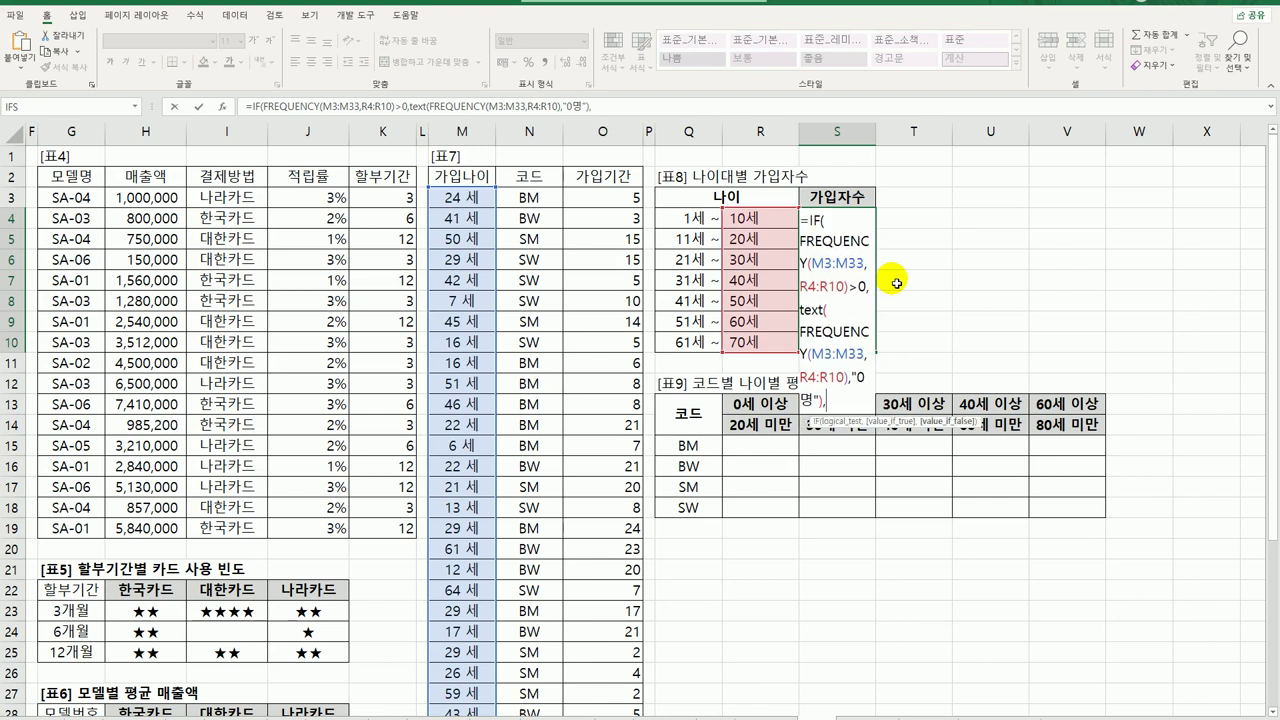
type("\"미가입")
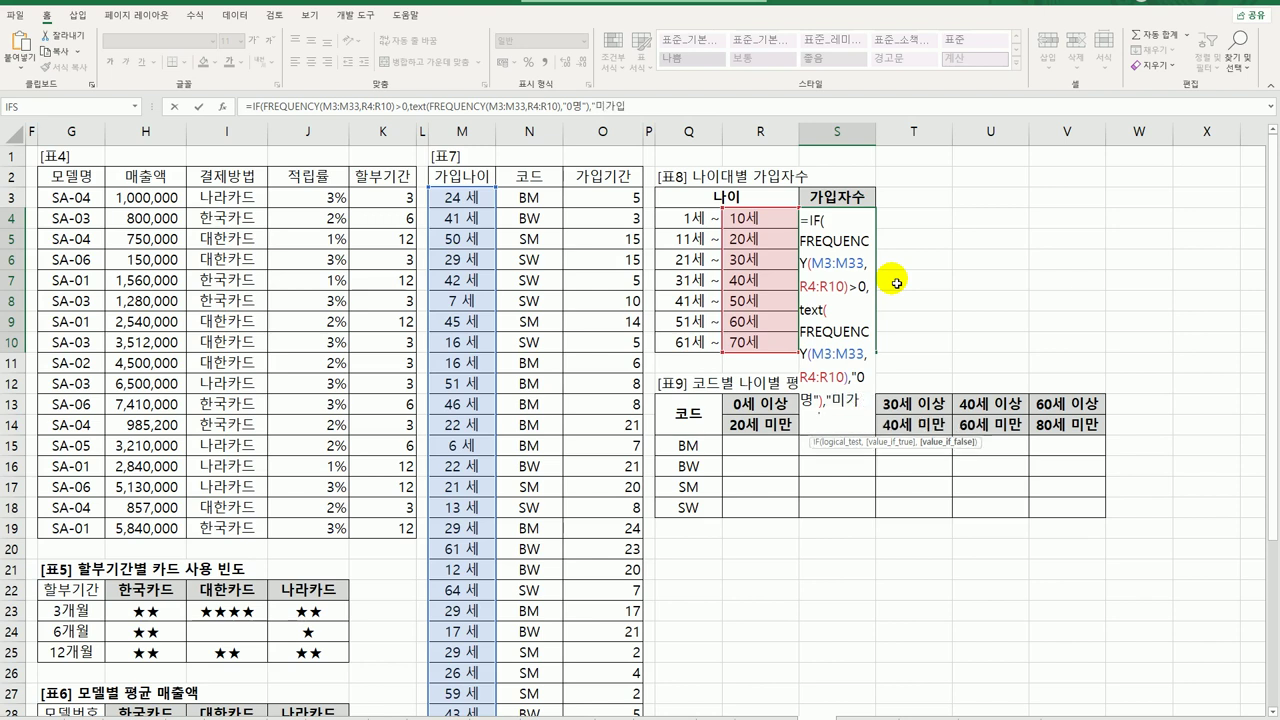
type("\")")
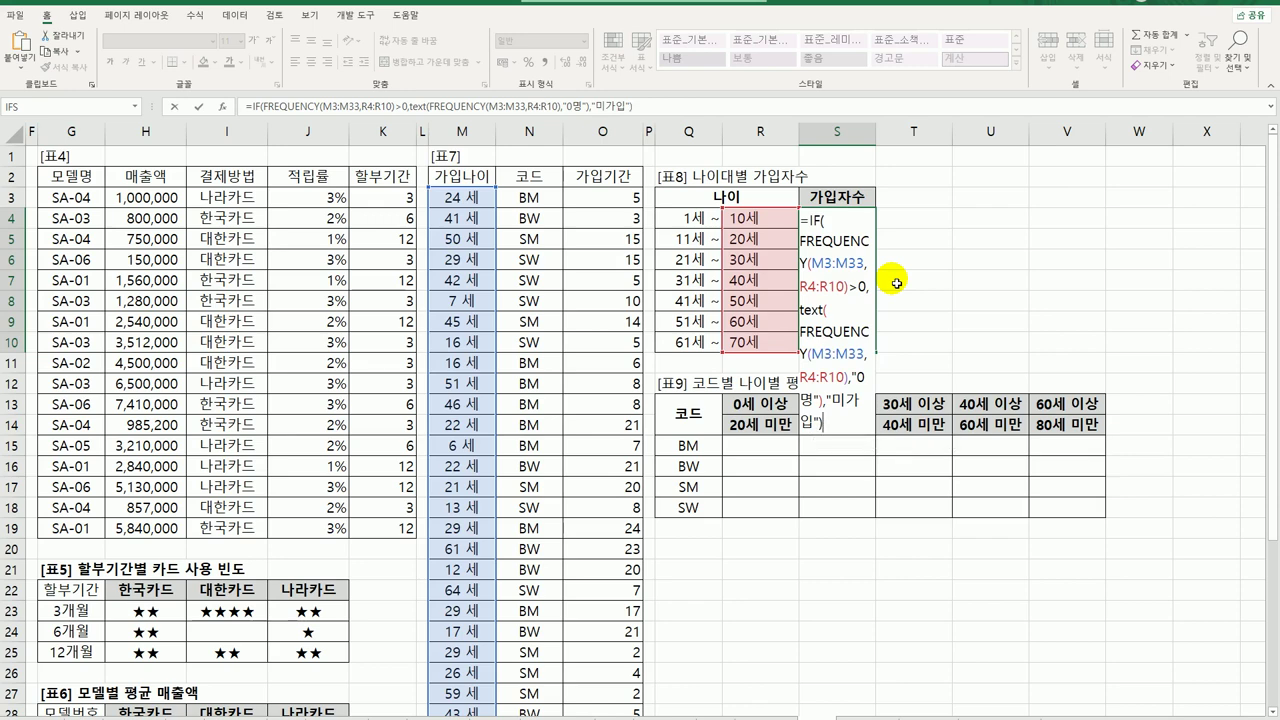
key("ctrl+shift+Return")
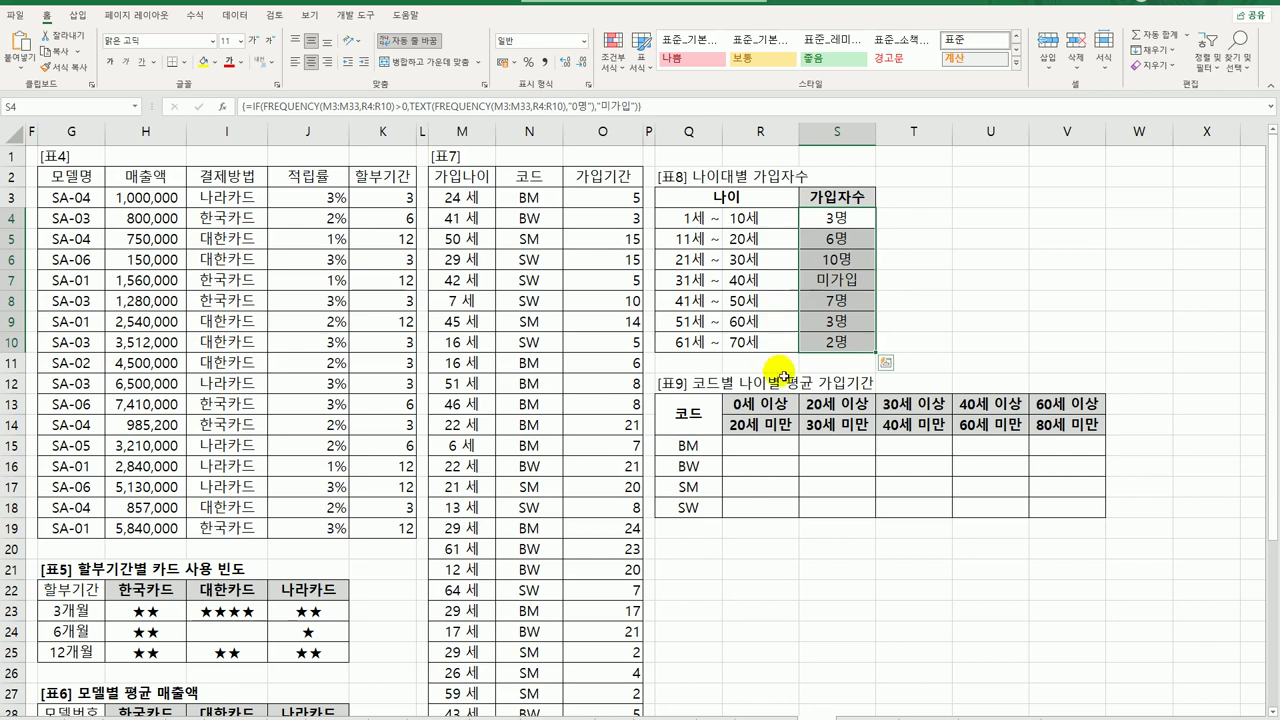
Start the formula =AVERAGE(IF( in R15 of [표9], the BM row under the 0세 이상 20세 미만 heading.
left_click(762, 452)
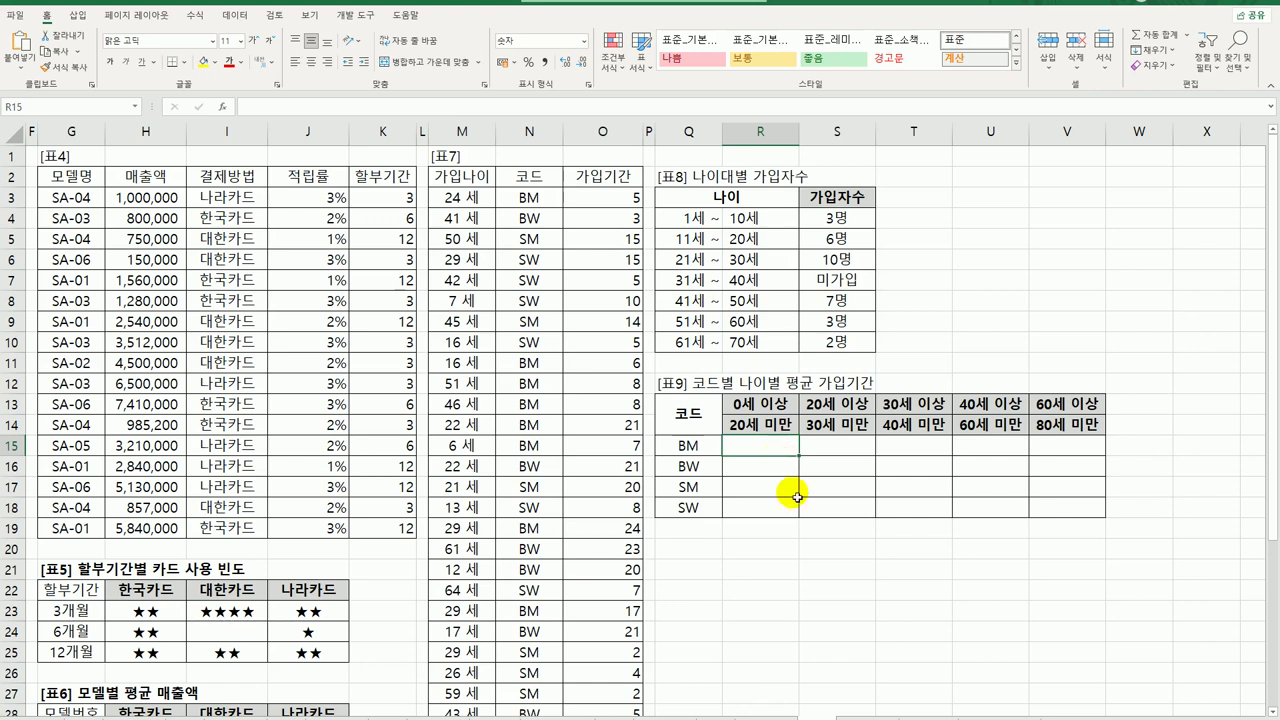
type("=")
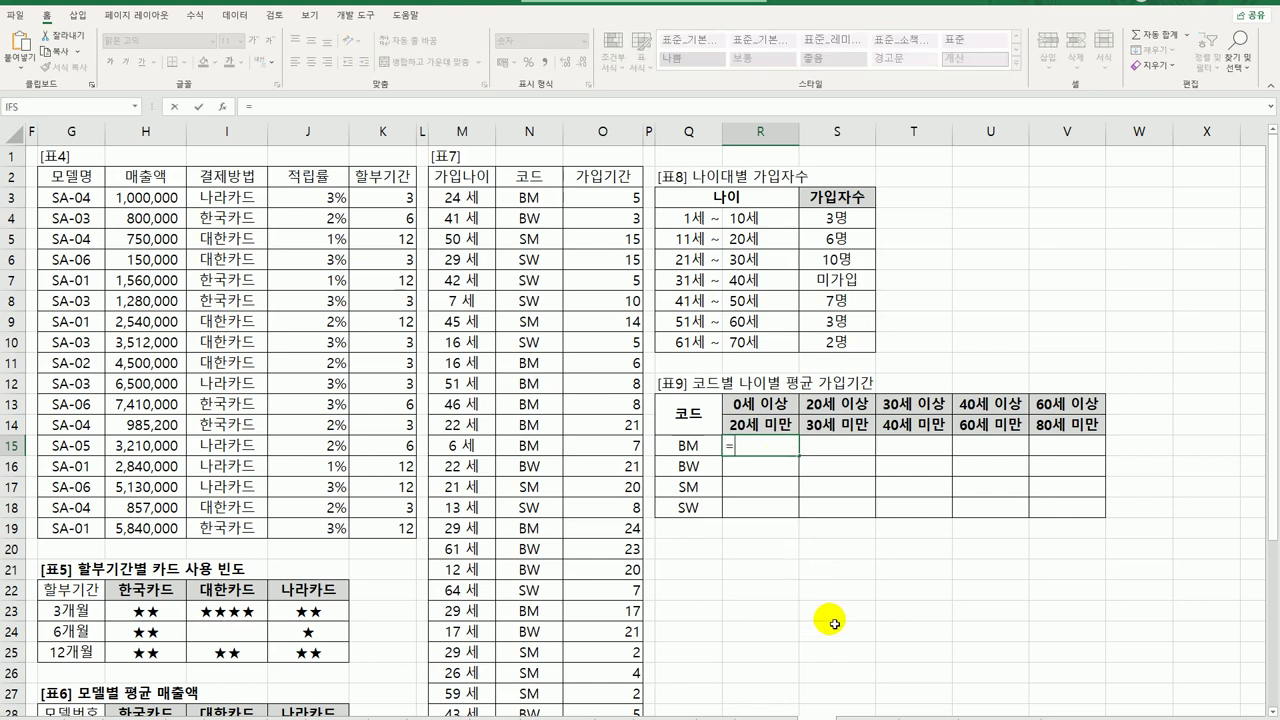
type("av")
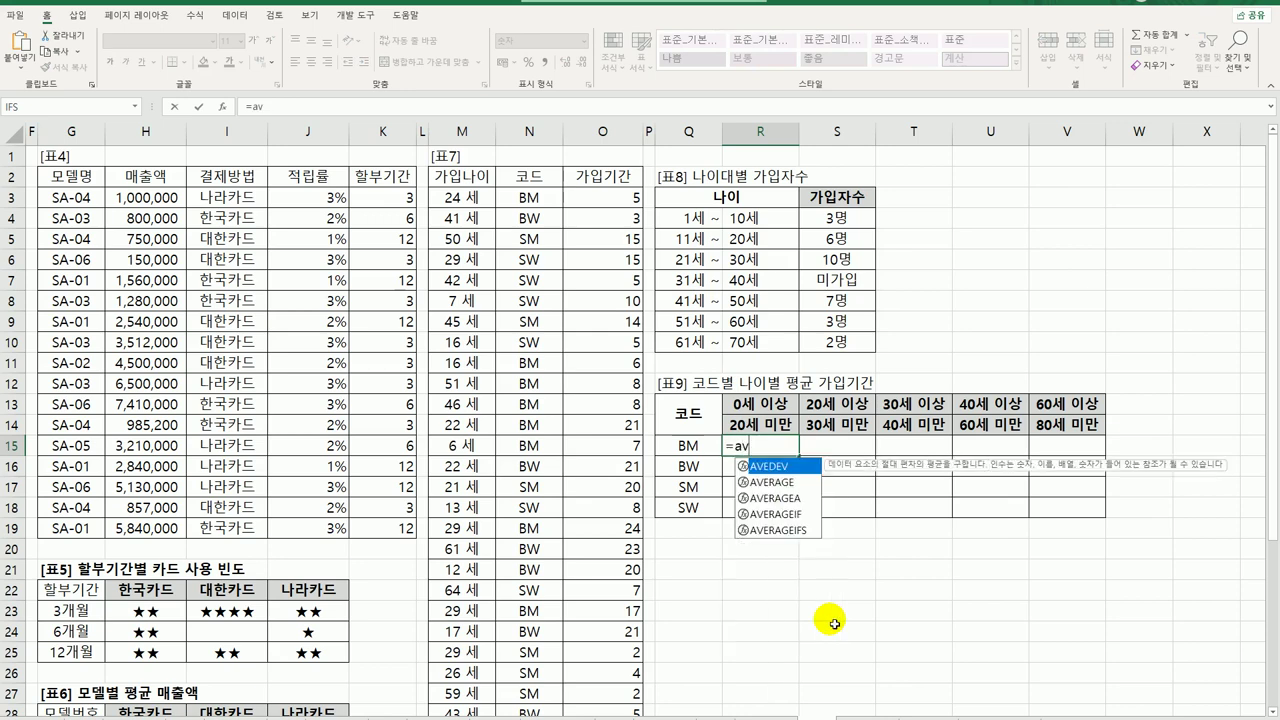
key("Down")
key("Tab")
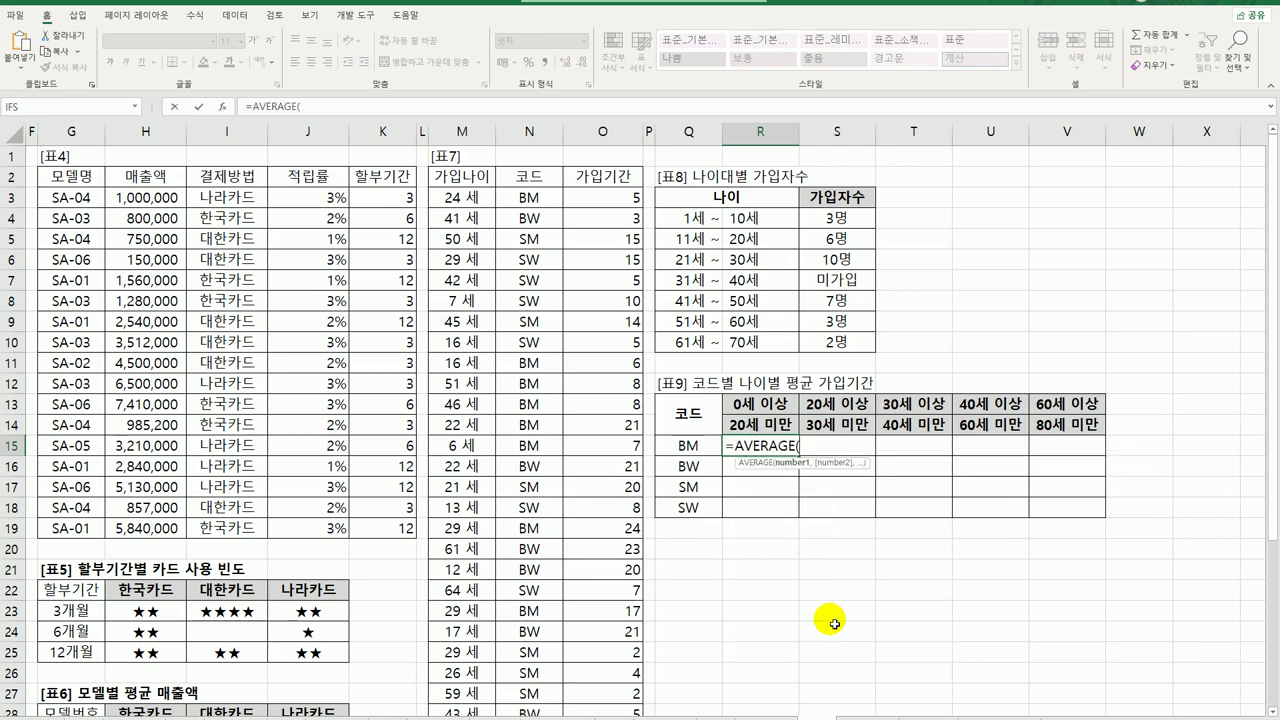
type("if(")
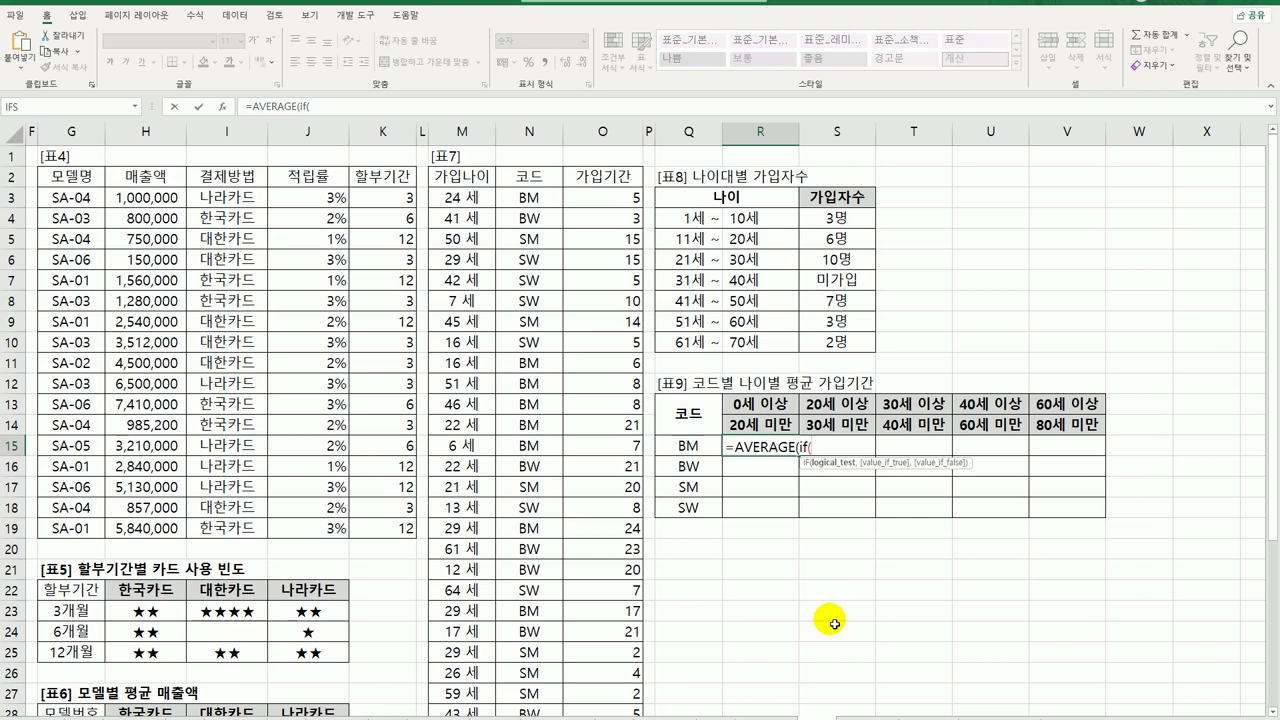
Lay out three empty bracket pairs multiplied together as the IF's logical test, without spaces around the second asterisk.
type("( )*")
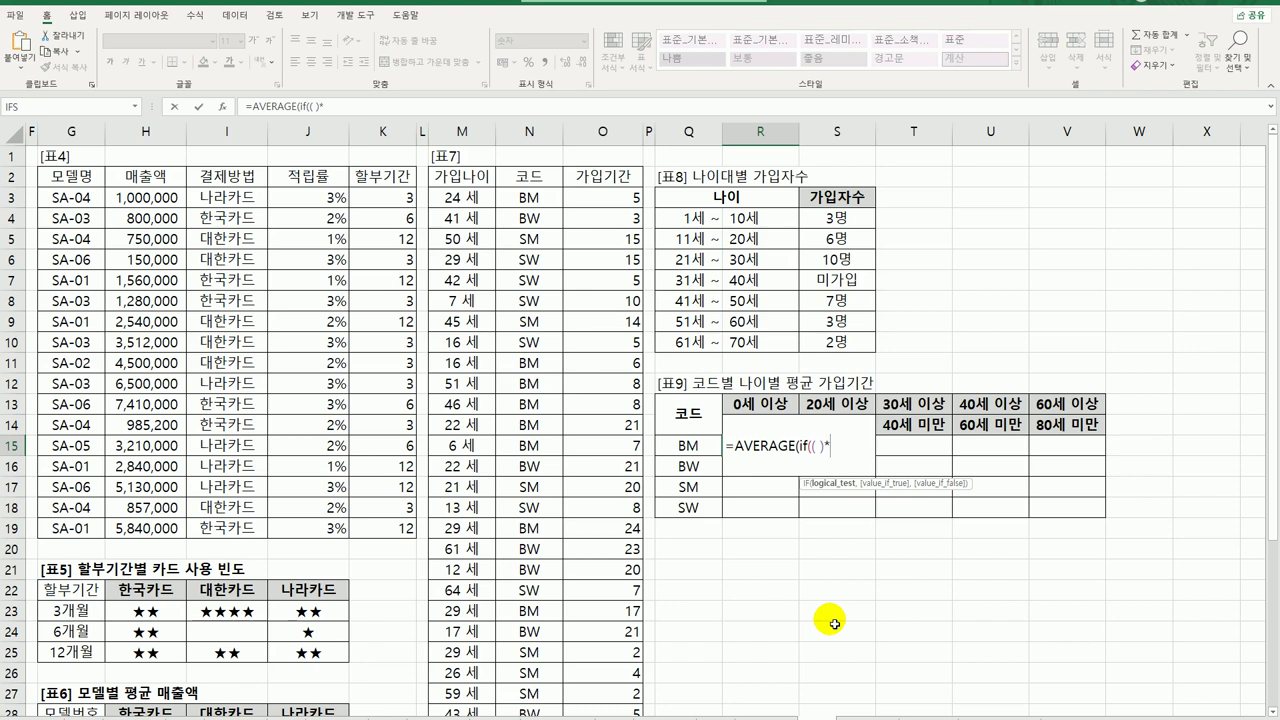
type("( ) * ()")
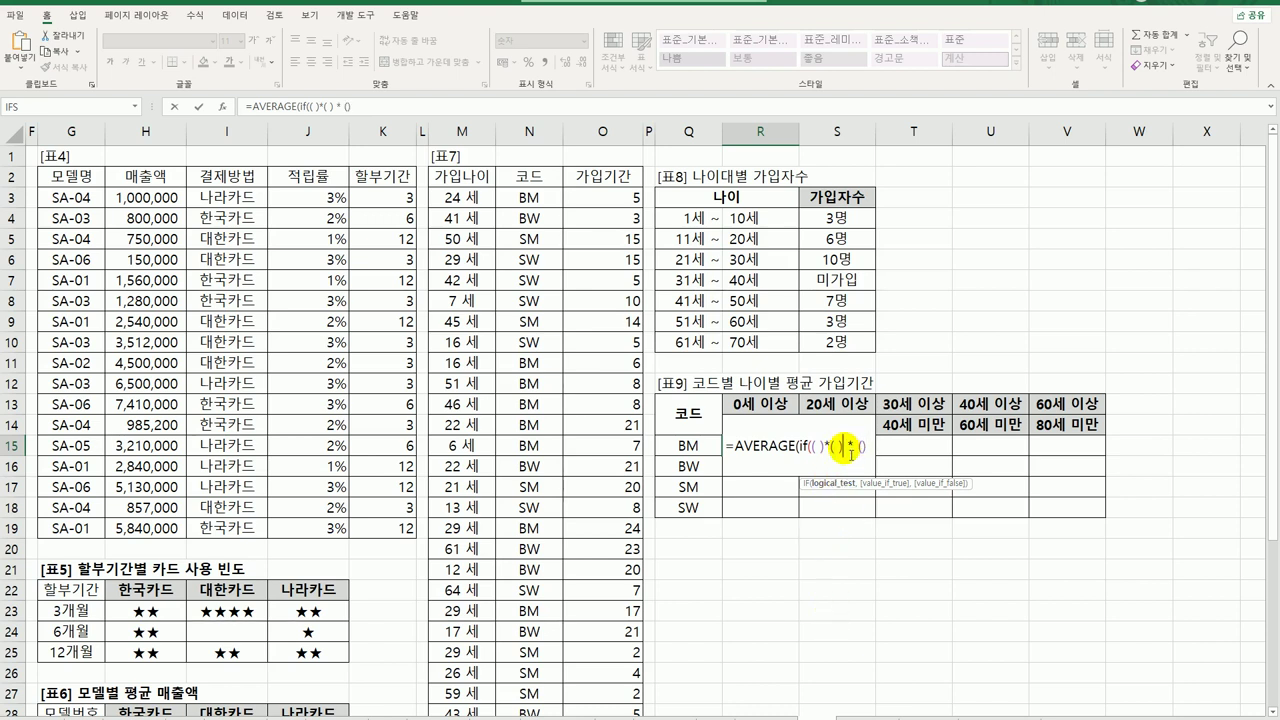
key("Left")
key("Left")
key("BackSpace")
key("Left")
key("BackSpace")
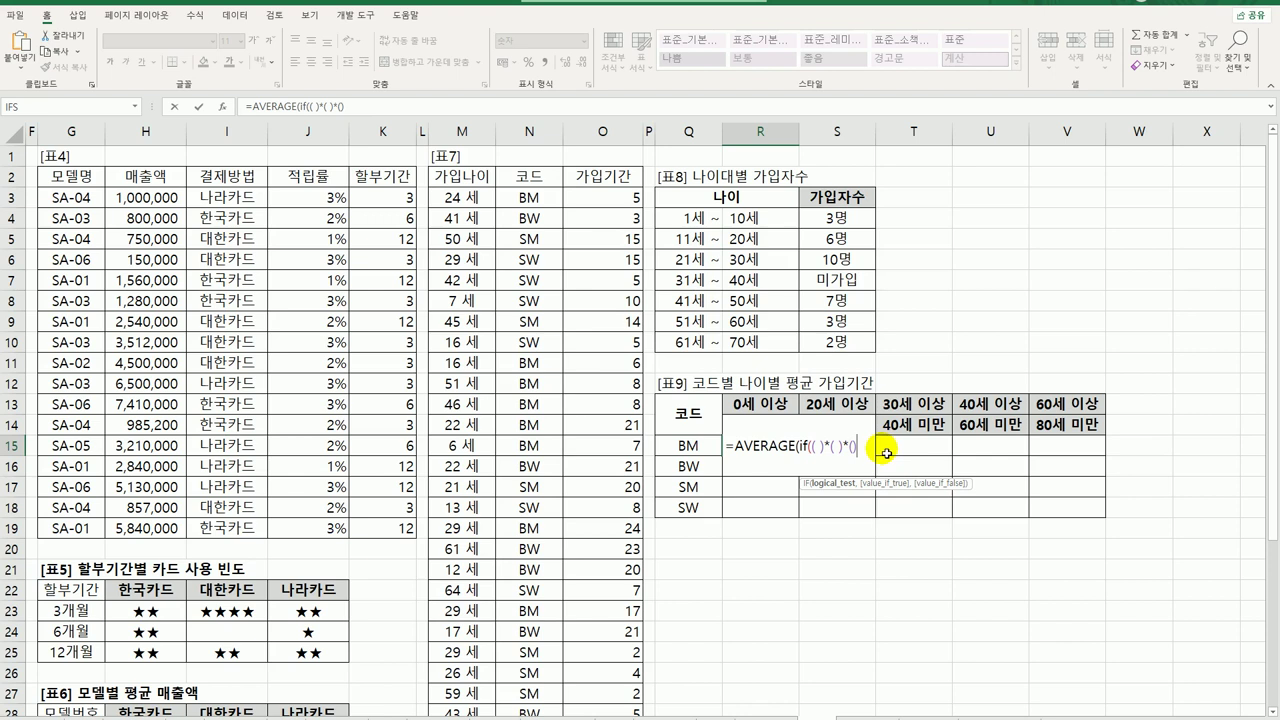
Add the subscription periods $O$3:$O$33 as the IF's value-if-true argument and close both the IF and AVERAGE functions.
type(",")
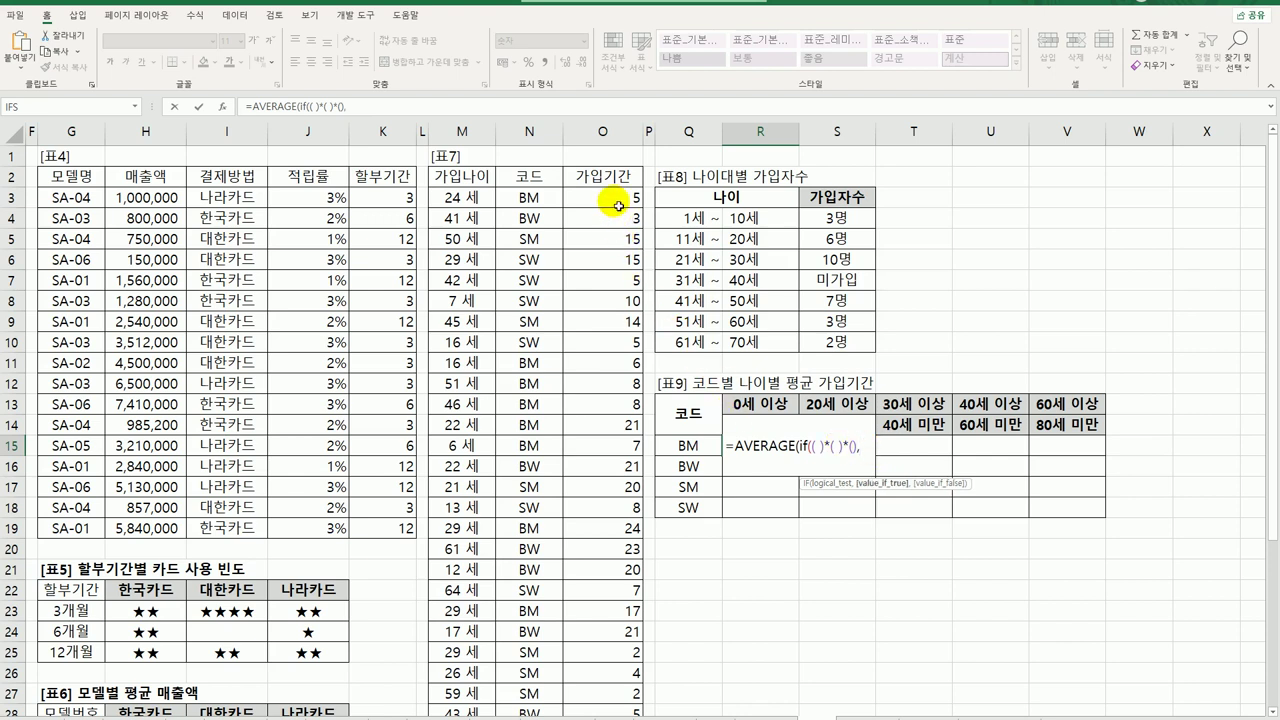
left_click_drag(610, 200, 614, 594)
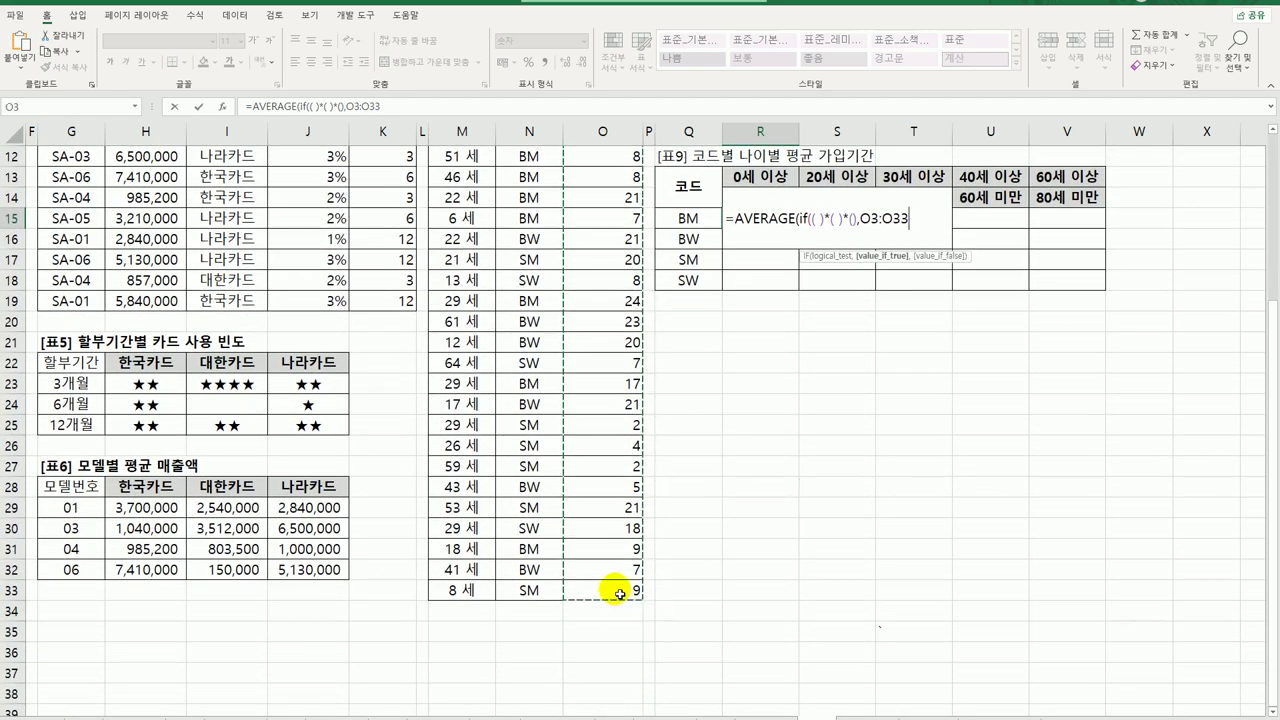
key("F4")
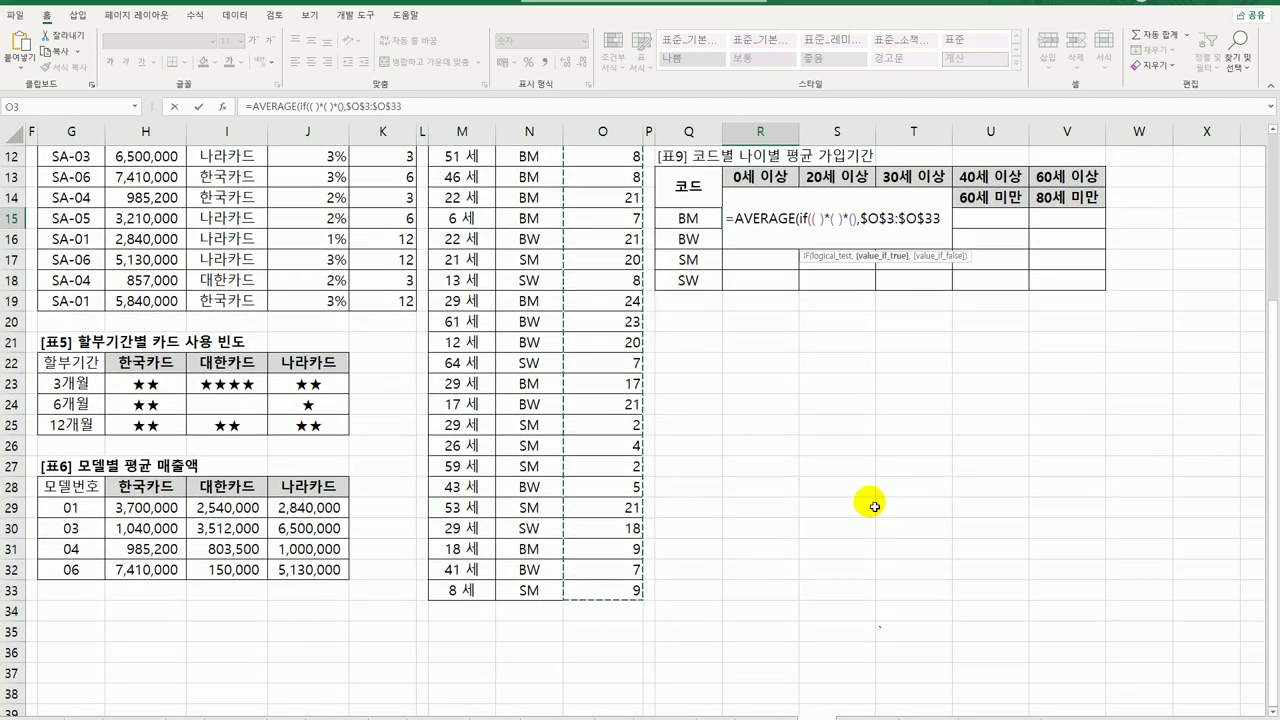
type(")")
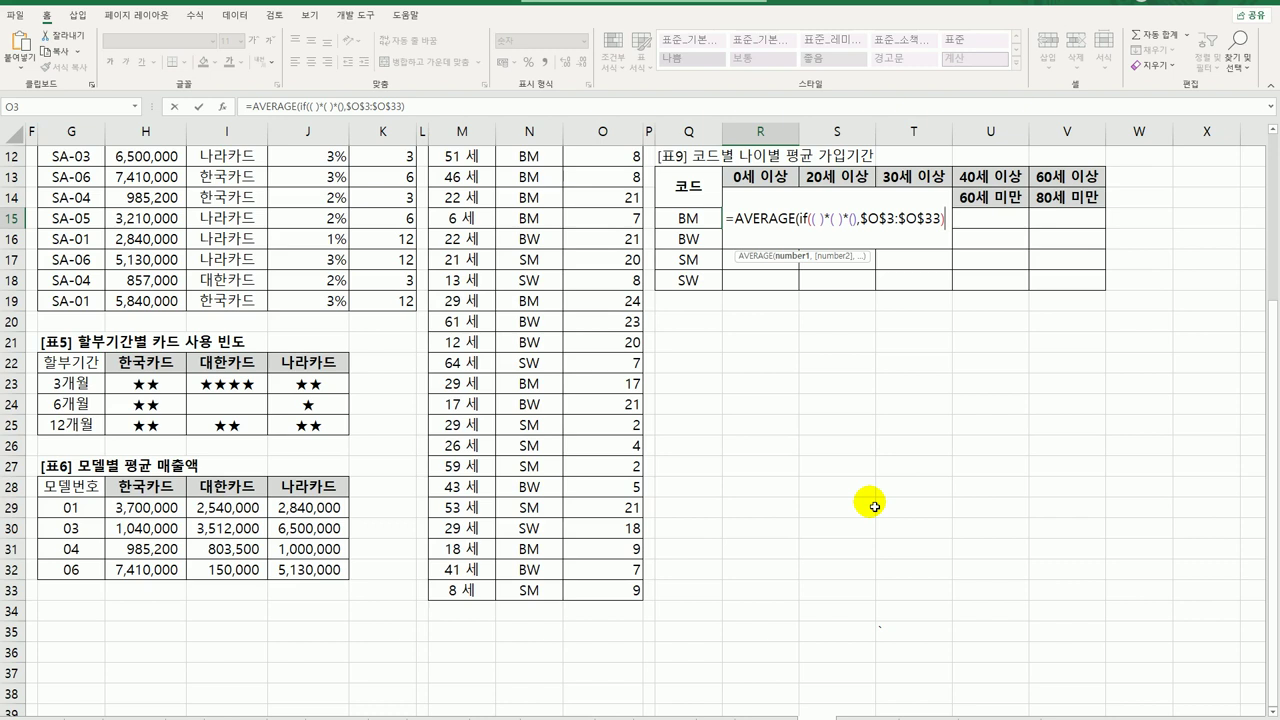
type(")")
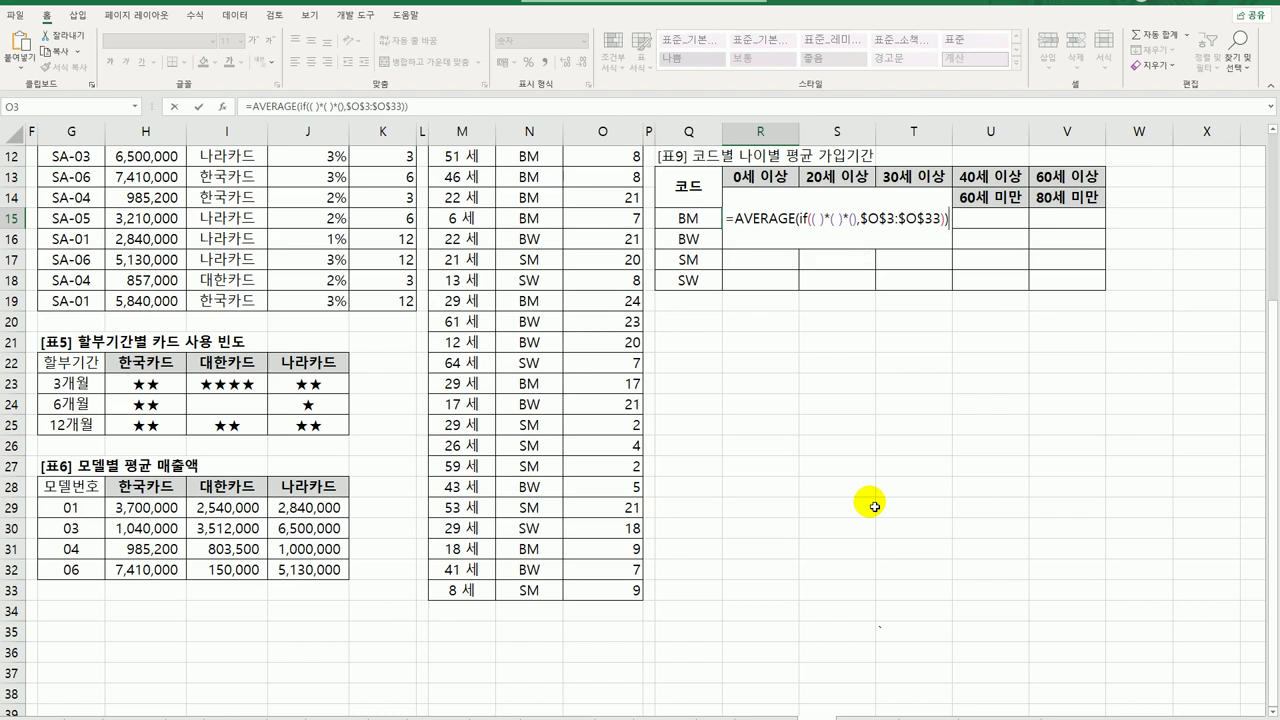
Fill the first bracket pair of R15's logical test with the code condition $N$3:$N$33=$Q15, removing the spare space.
left_click(816, 219)
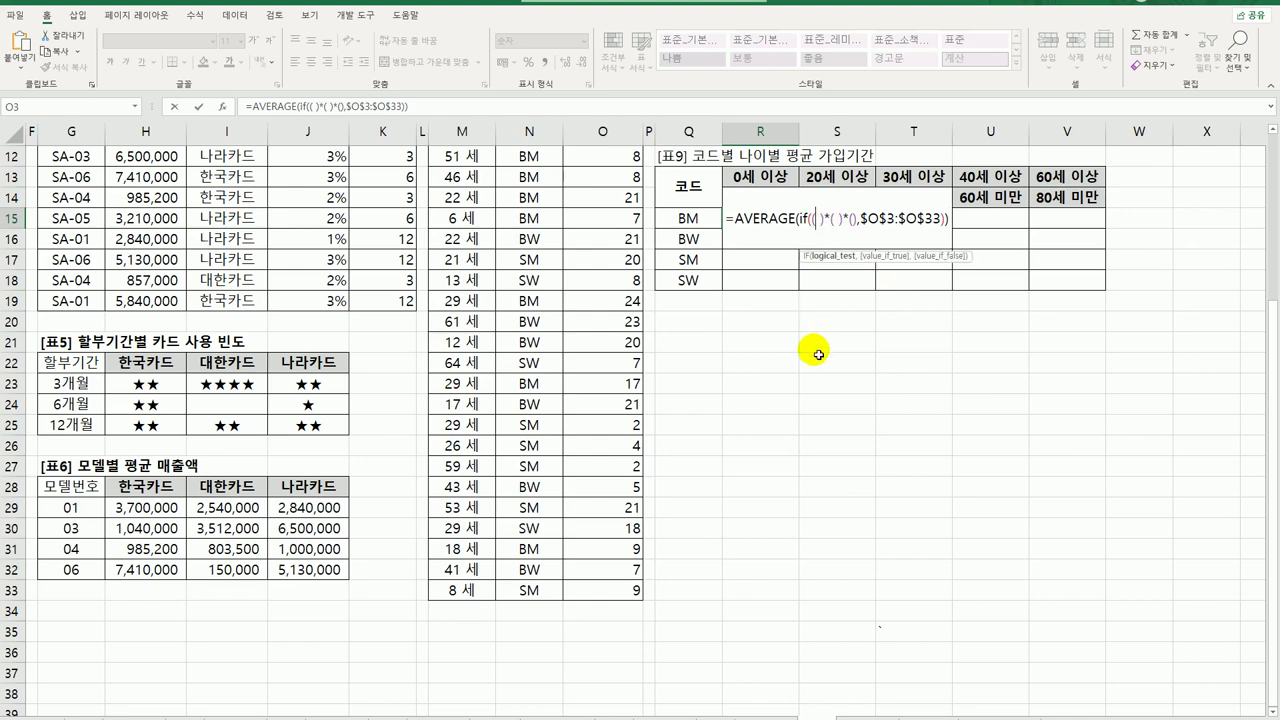
scroll(690, 482, "up", 4)
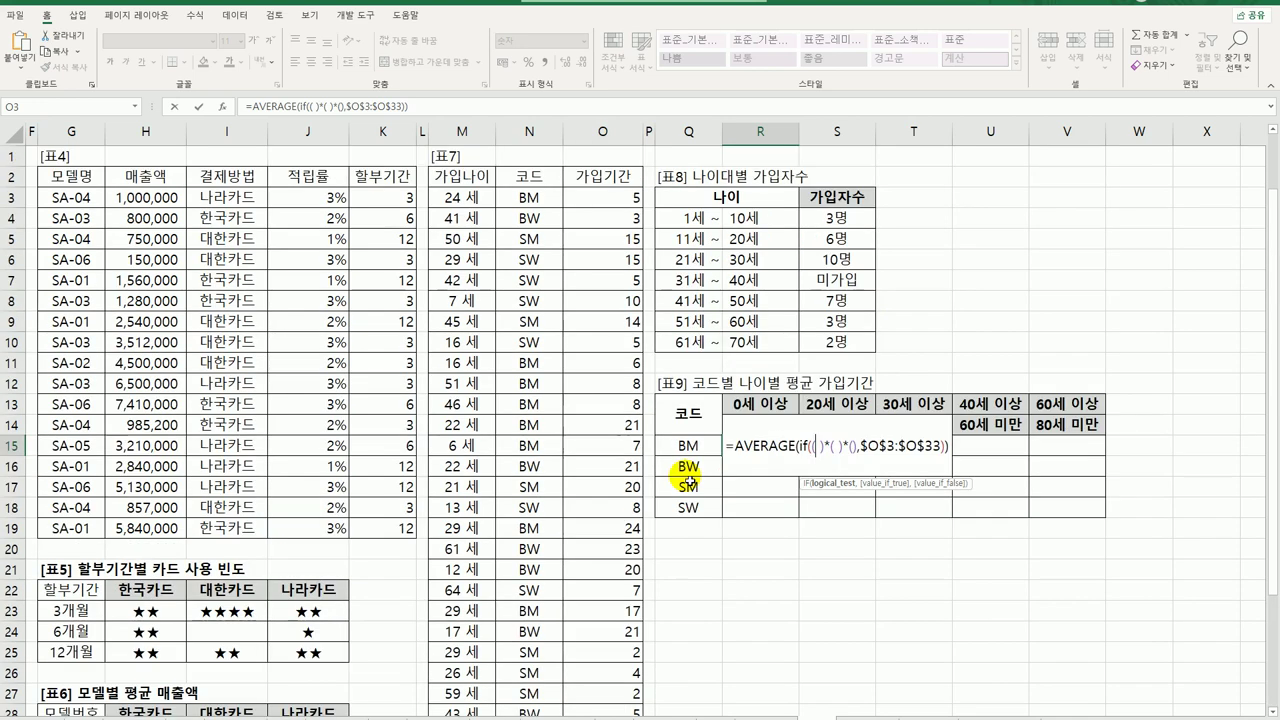
left_click_drag(516, 197, 553, 680)
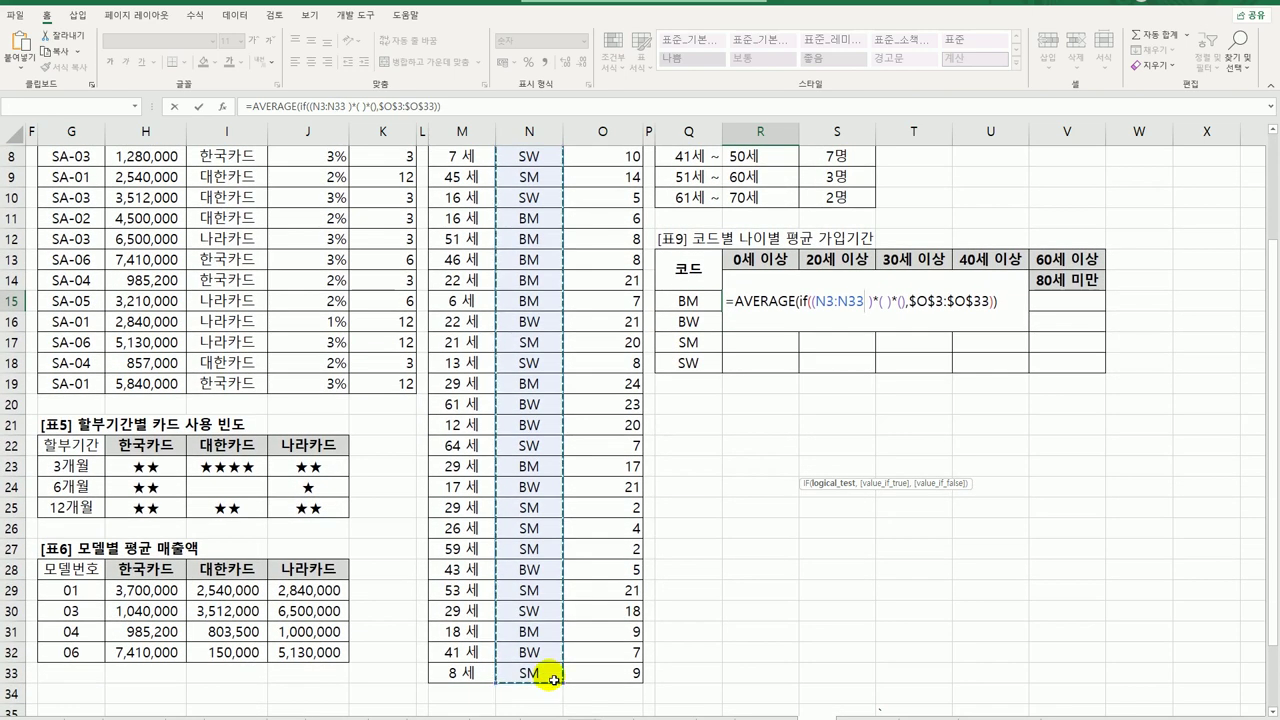
key("F4")
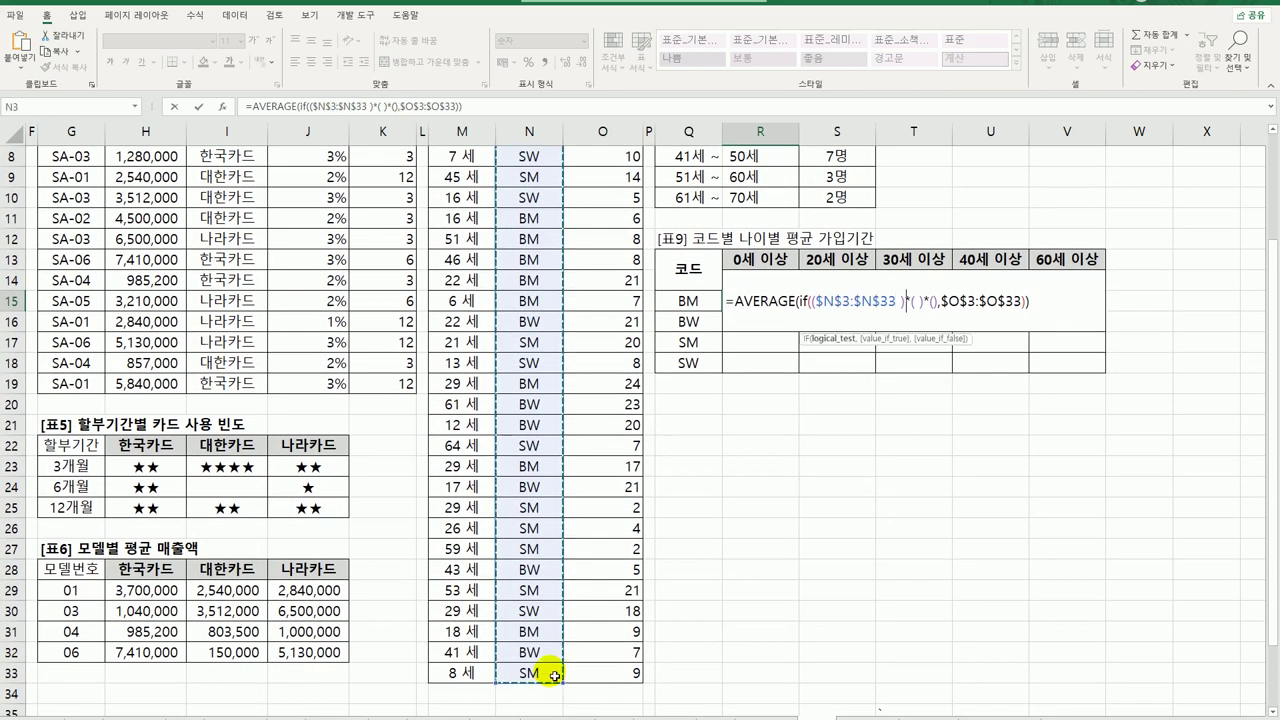
type("=")
left_click(688, 300)
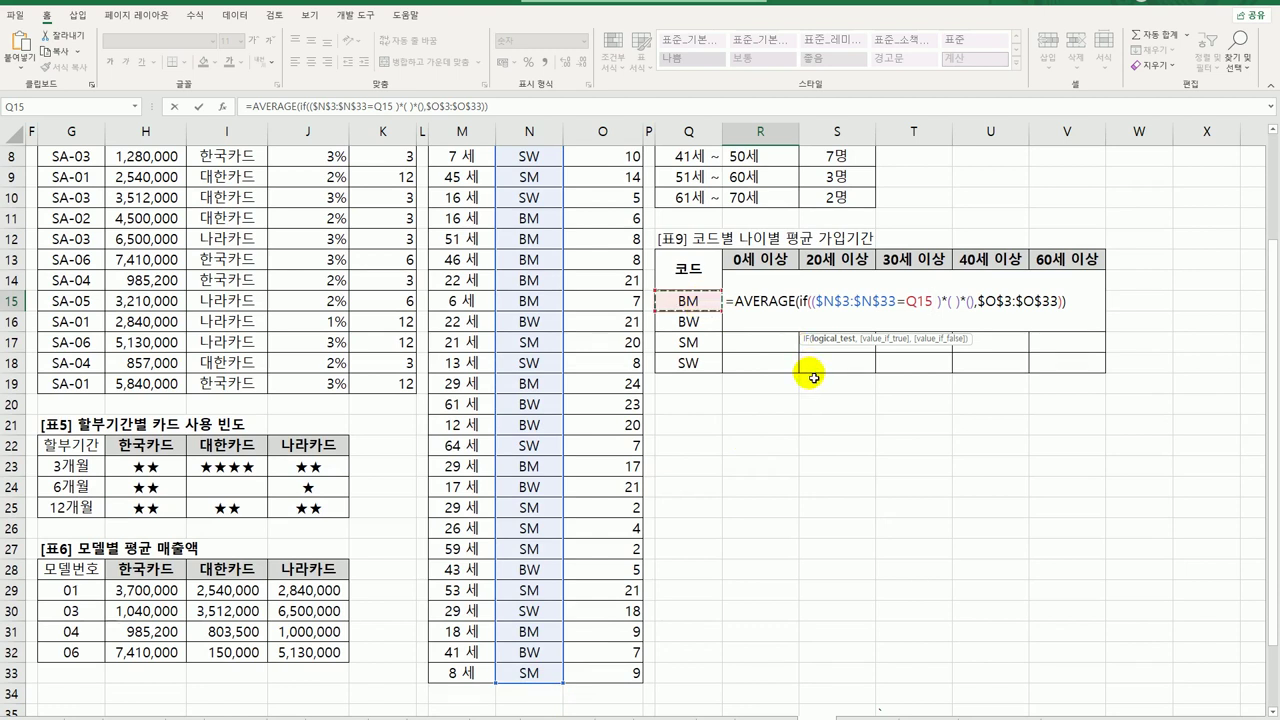
key("F4")
key("F4")
key("F4")
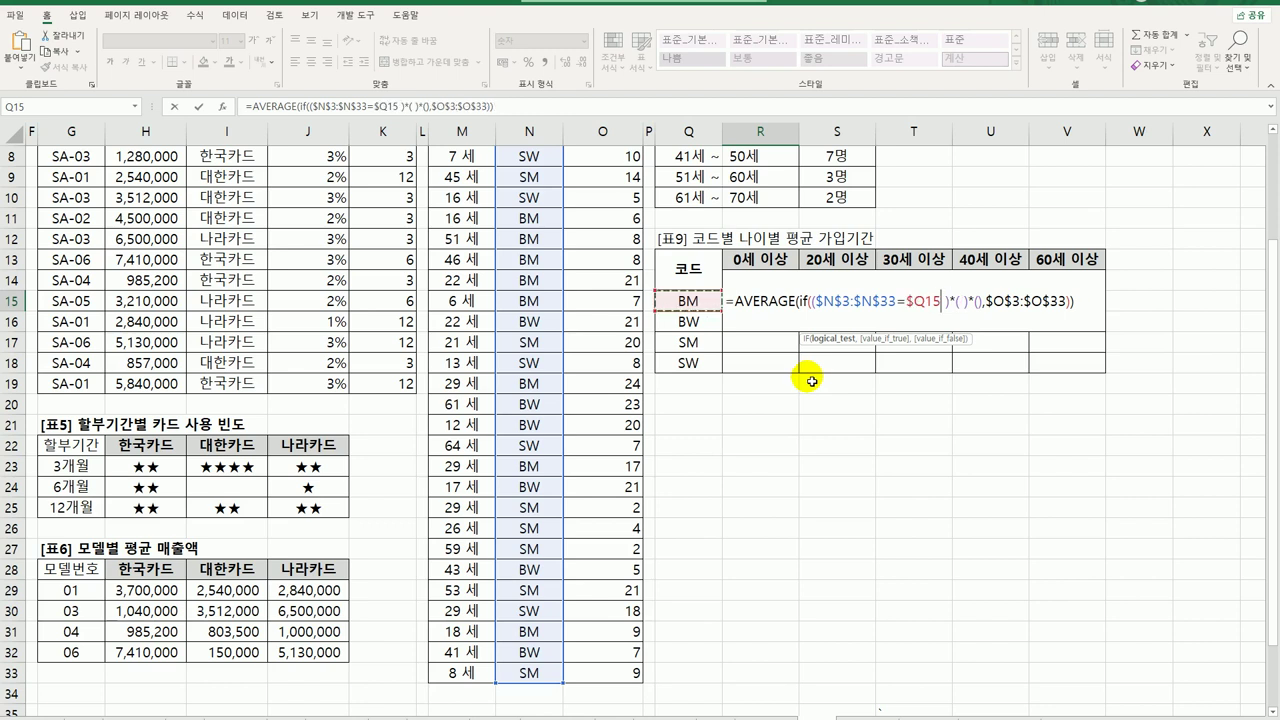
key("F2")
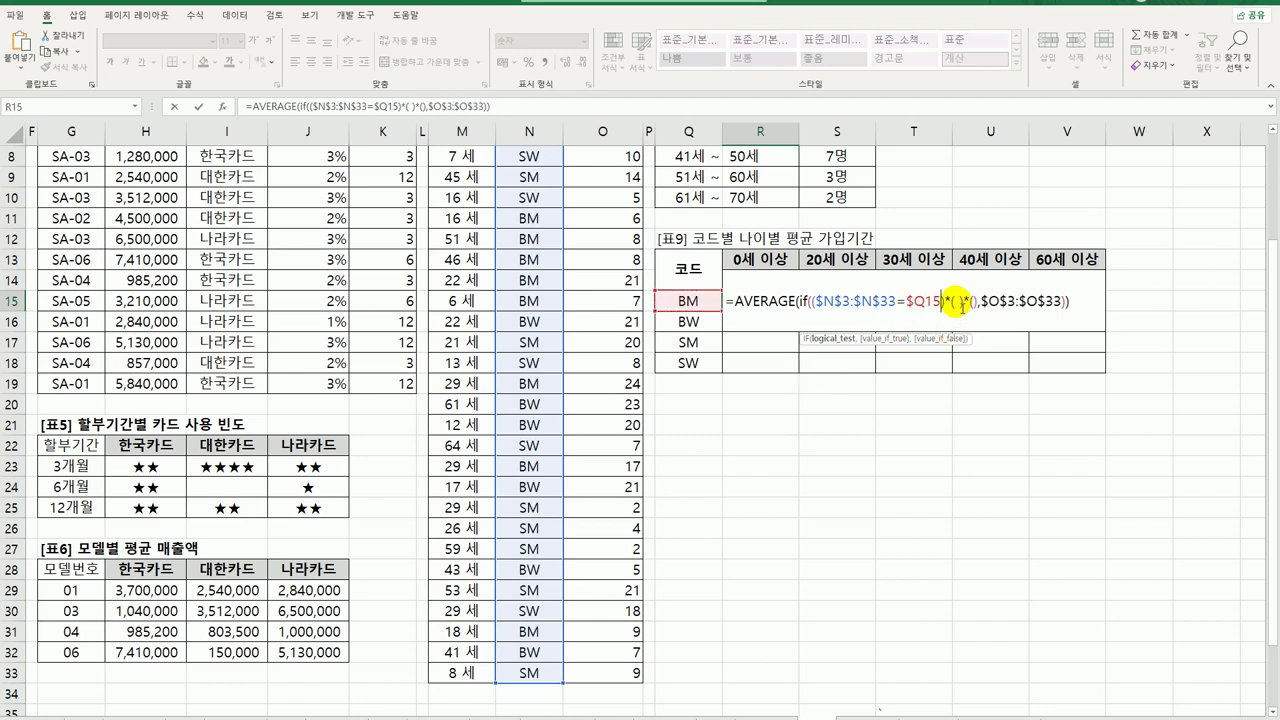
Fill the second bracket pair with the lower age limit condition $M$3:$M$33>=R$13, without a trailing space.
scroll(771, 457, "up", 3)
left_click_drag(462, 196, 480, 686)
key("F4")
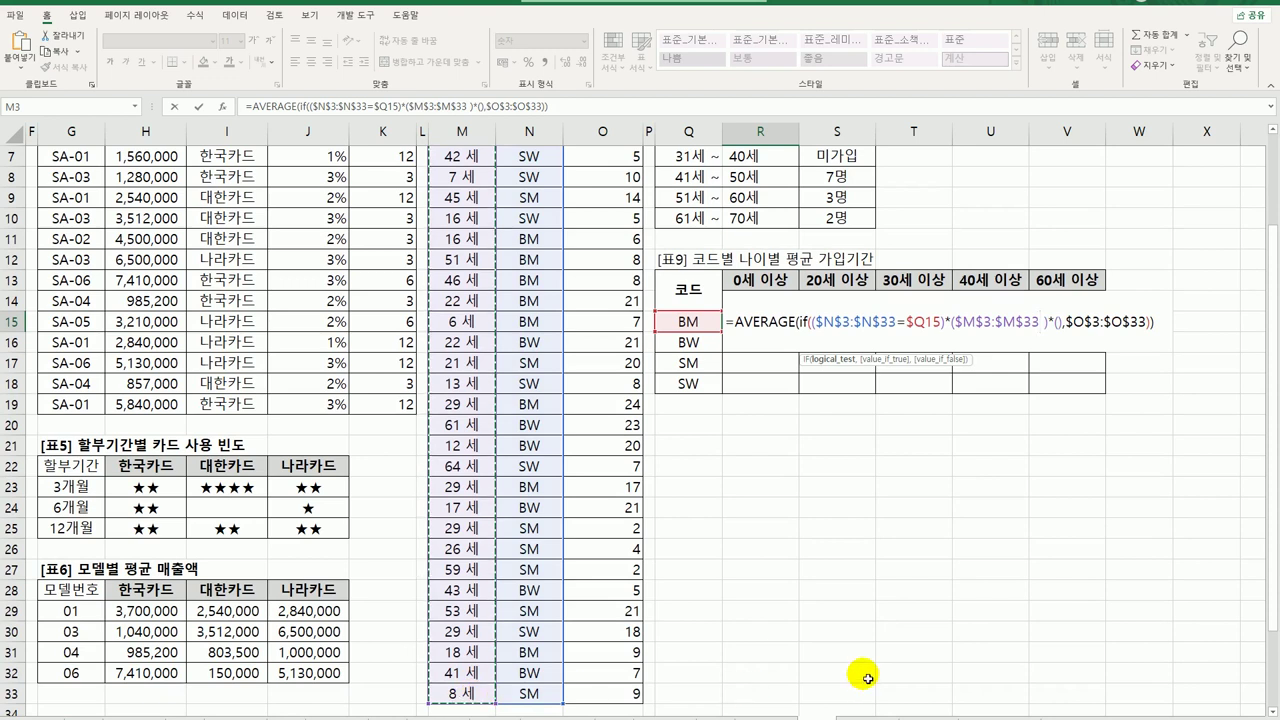
type(">=")
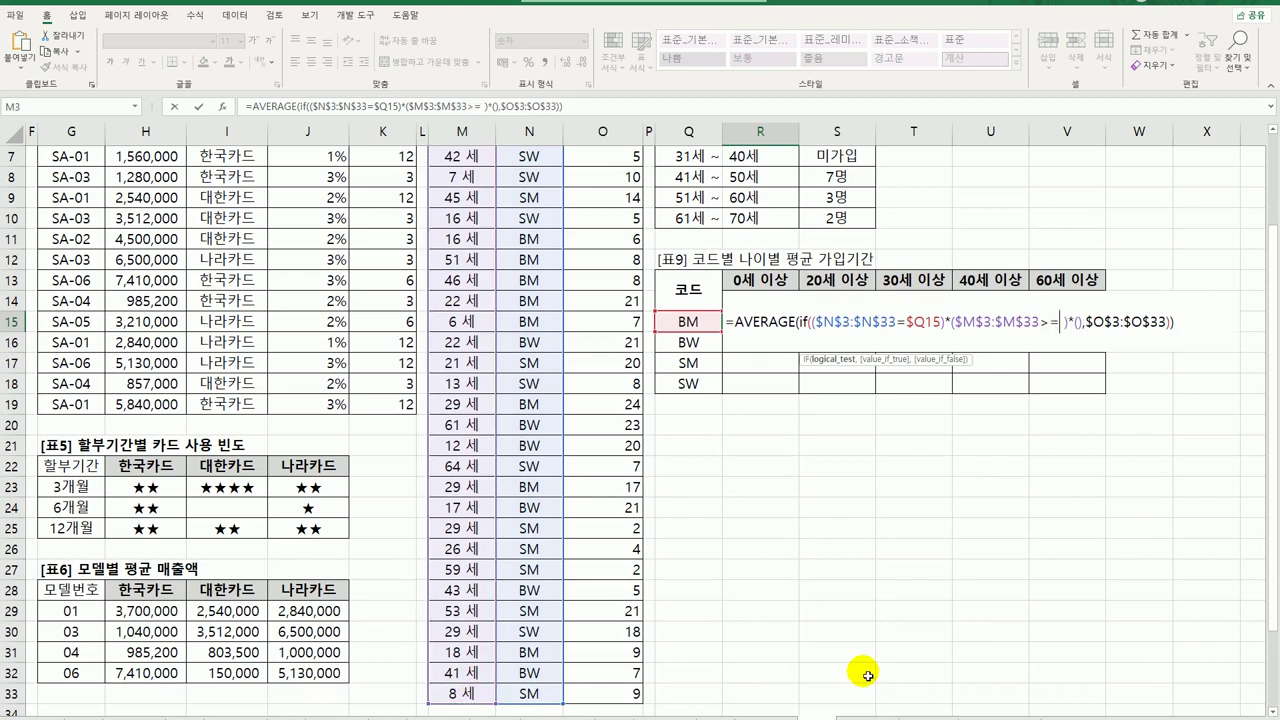
left_click(767, 285)
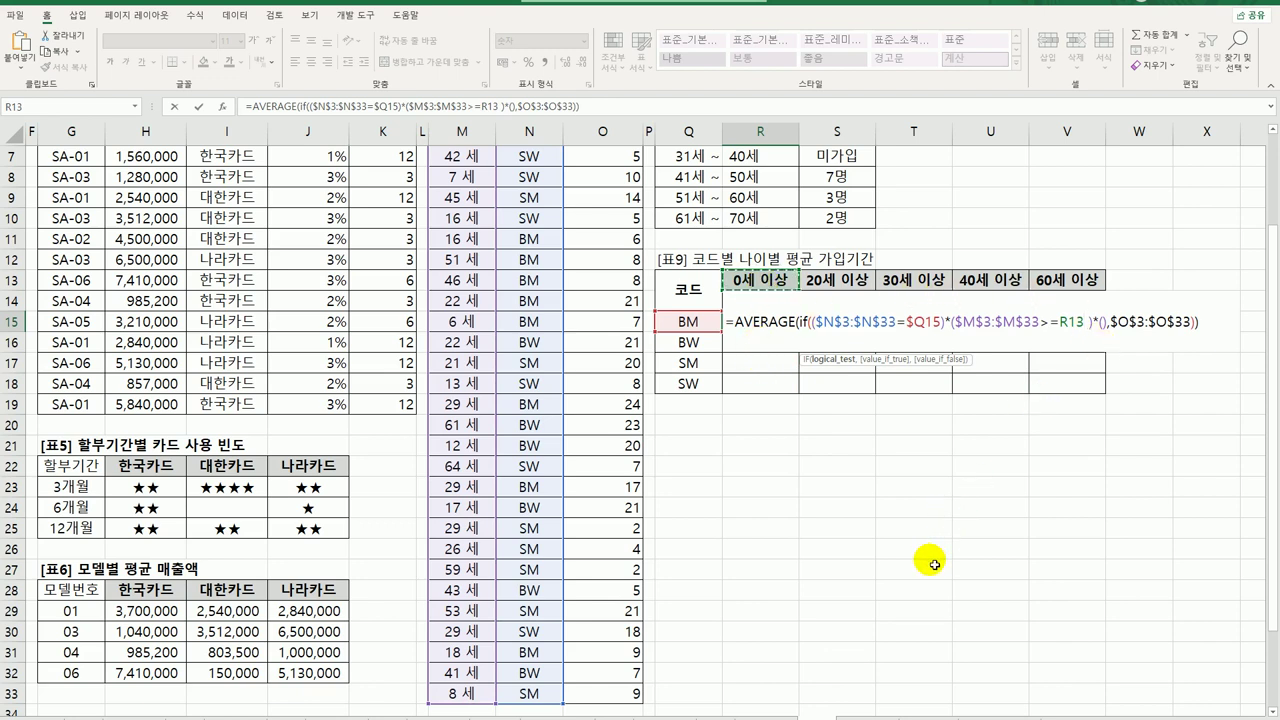
key("F4")
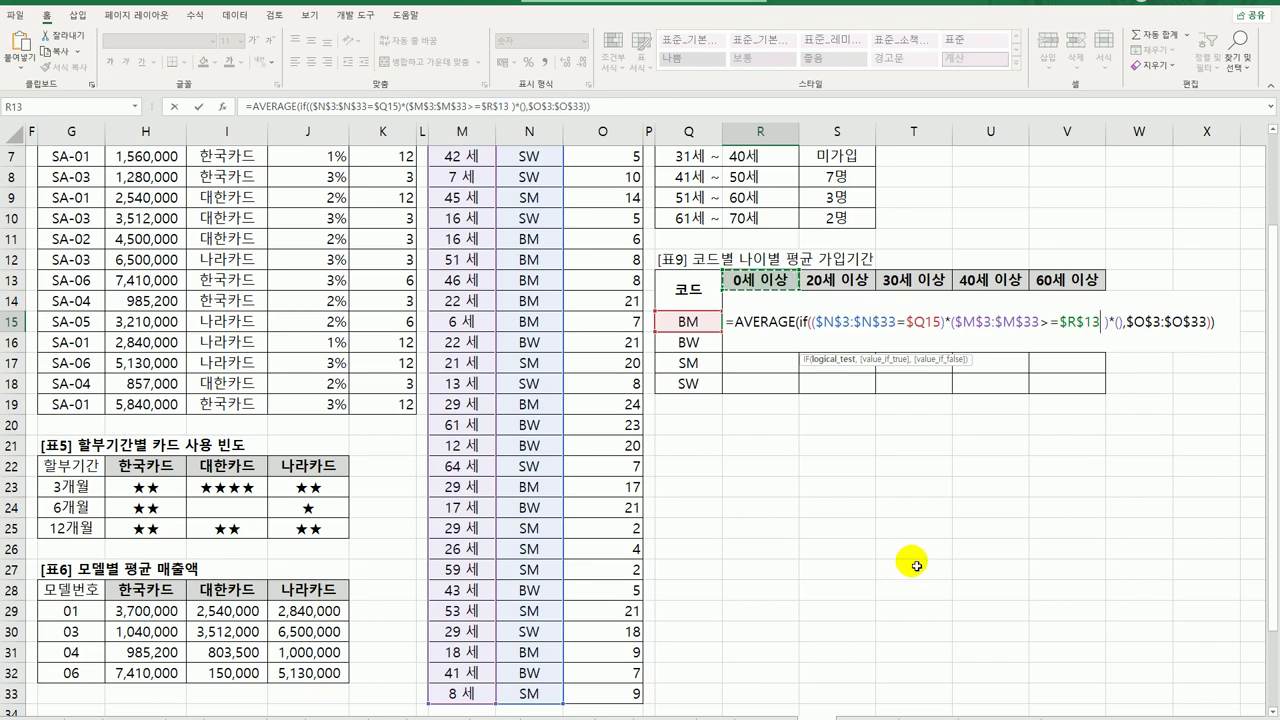
key("F4")
key("F2")
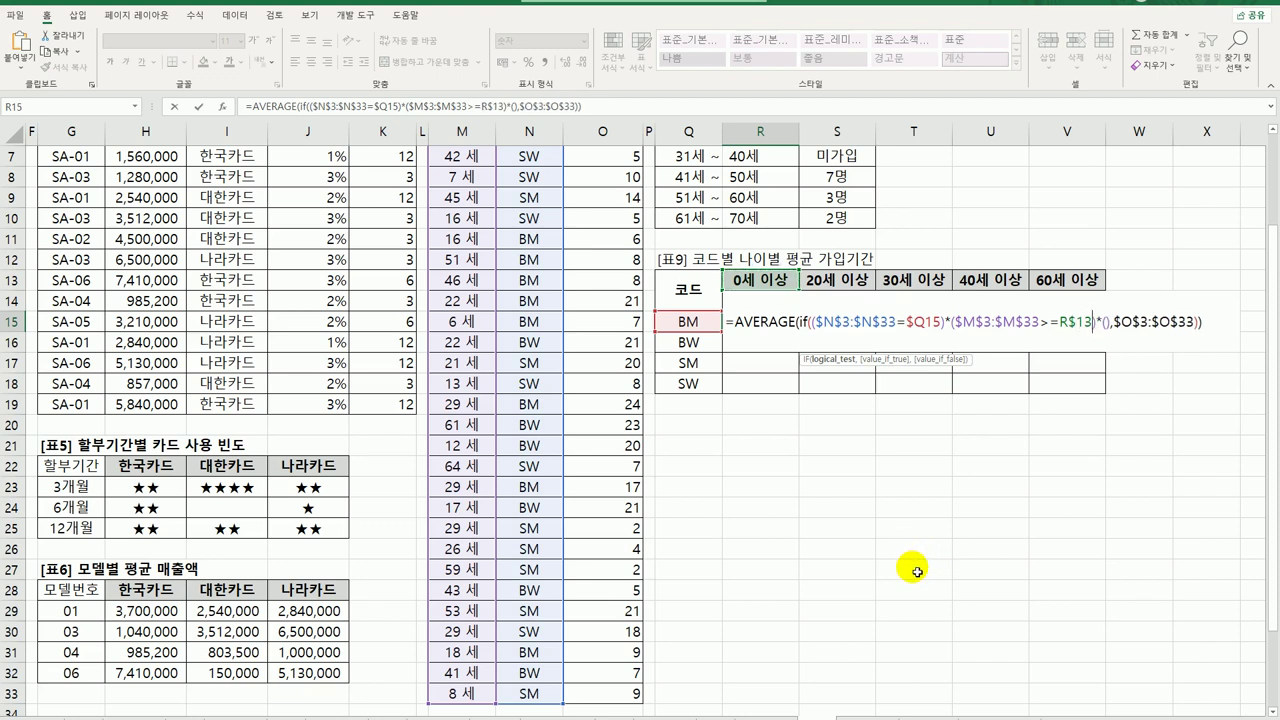
Fill the third bracket pair with the upper age limit condition $M$3:$M$33<R$14.
left_click(1107, 324)
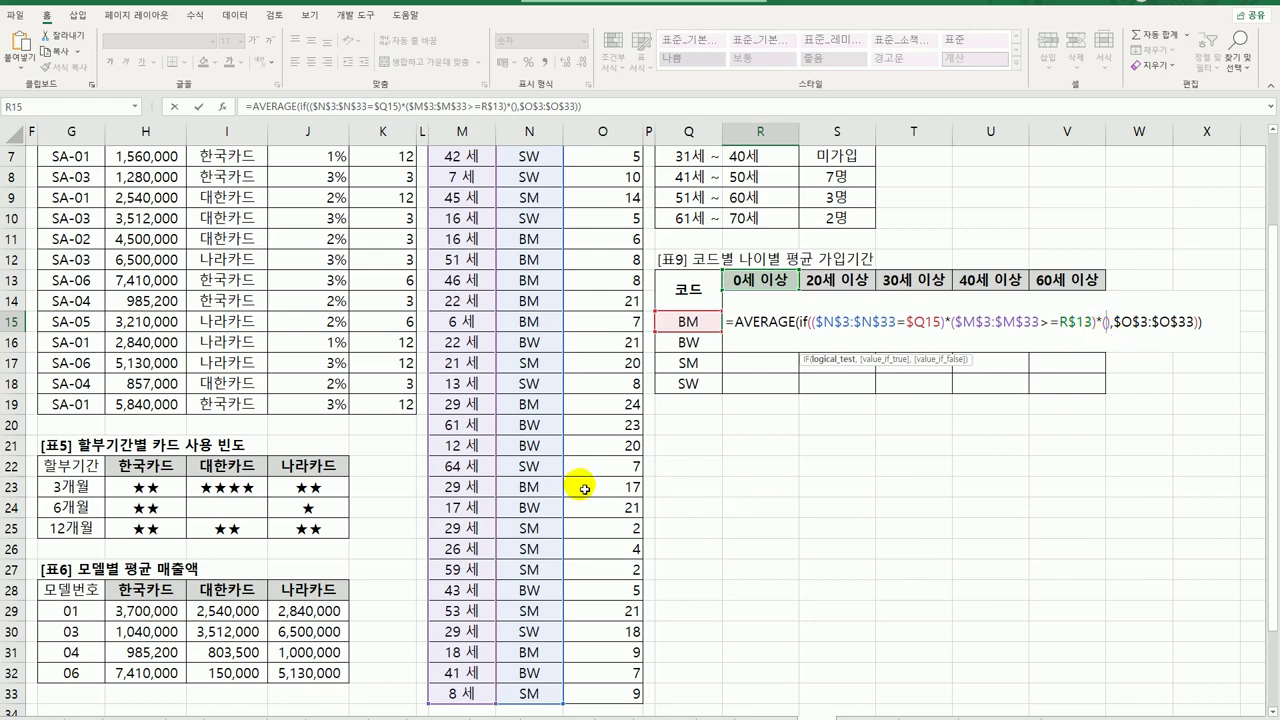
scroll(575, 480, "up", 2)
left_click_drag(462, 197, 472, 678)
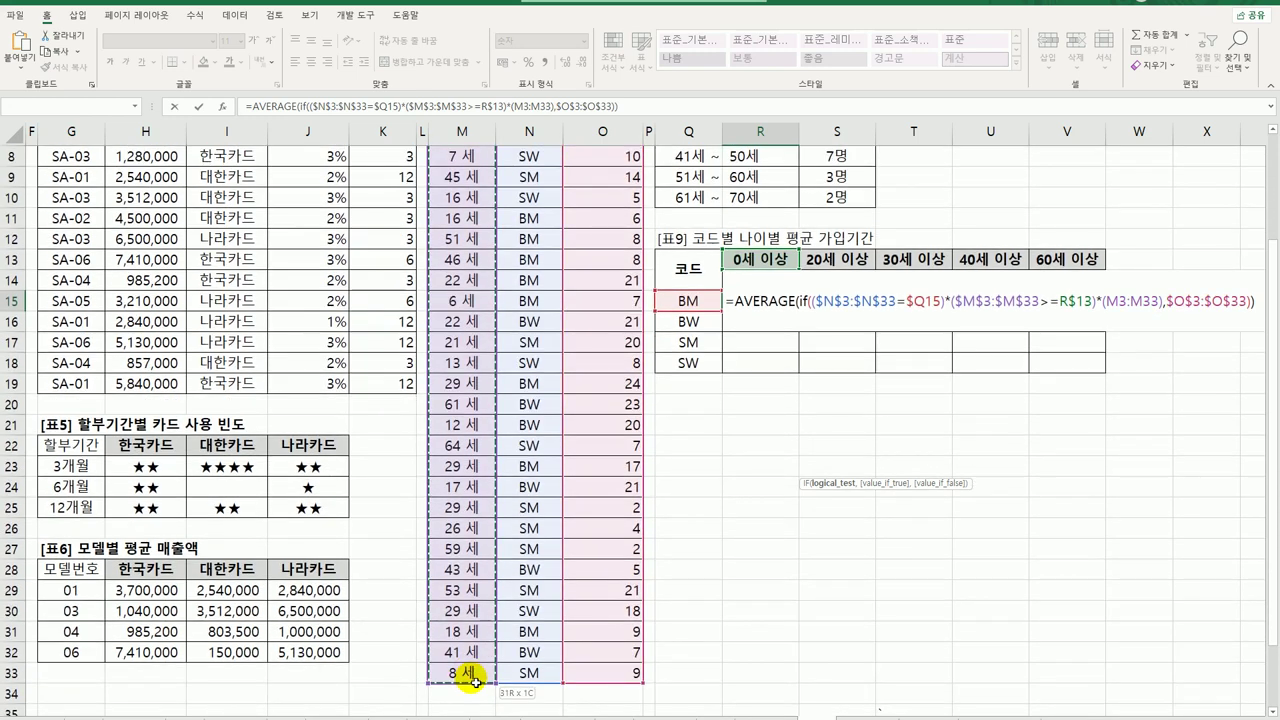
key("F4")
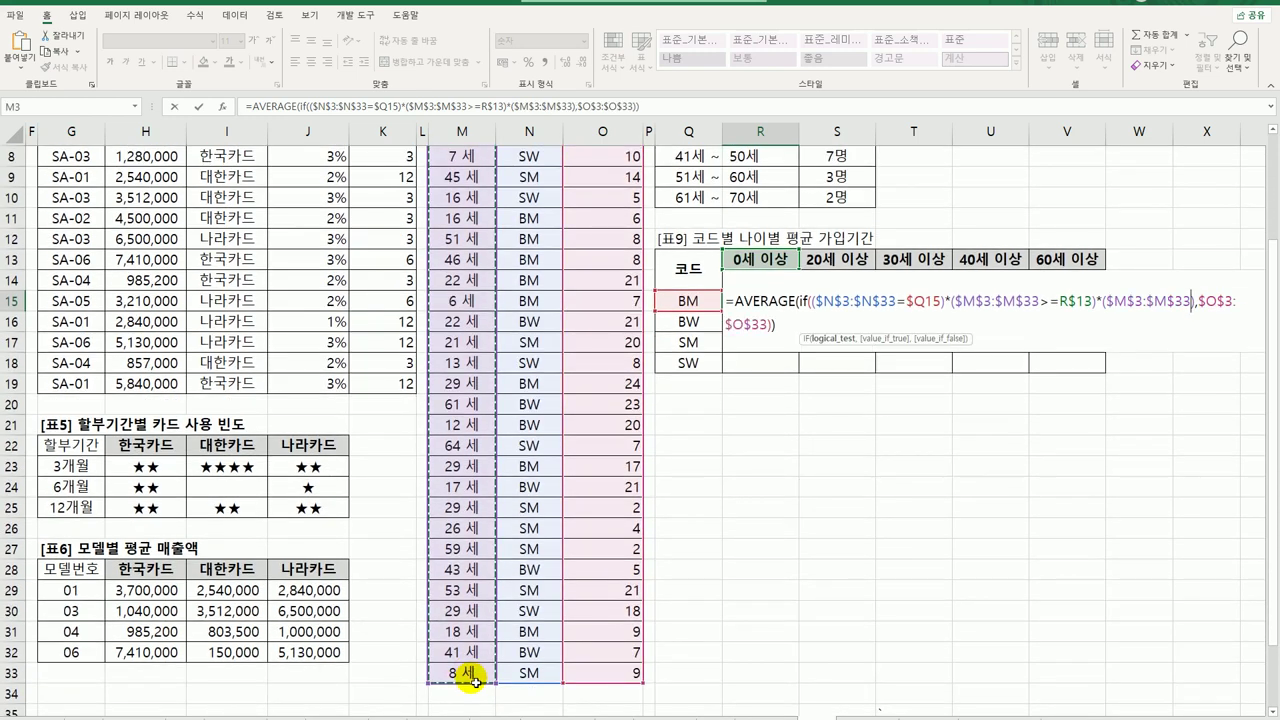
key("BackSpace")
type("<")
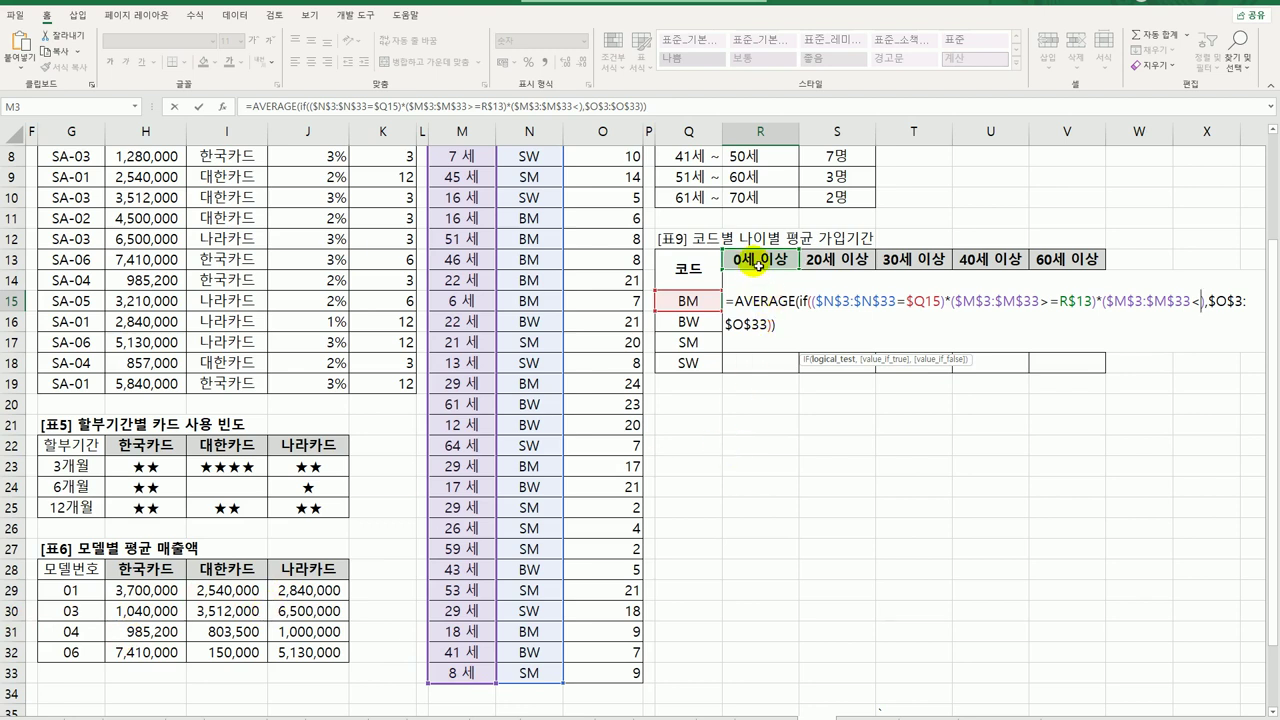
left_click(759, 265)
type(")")
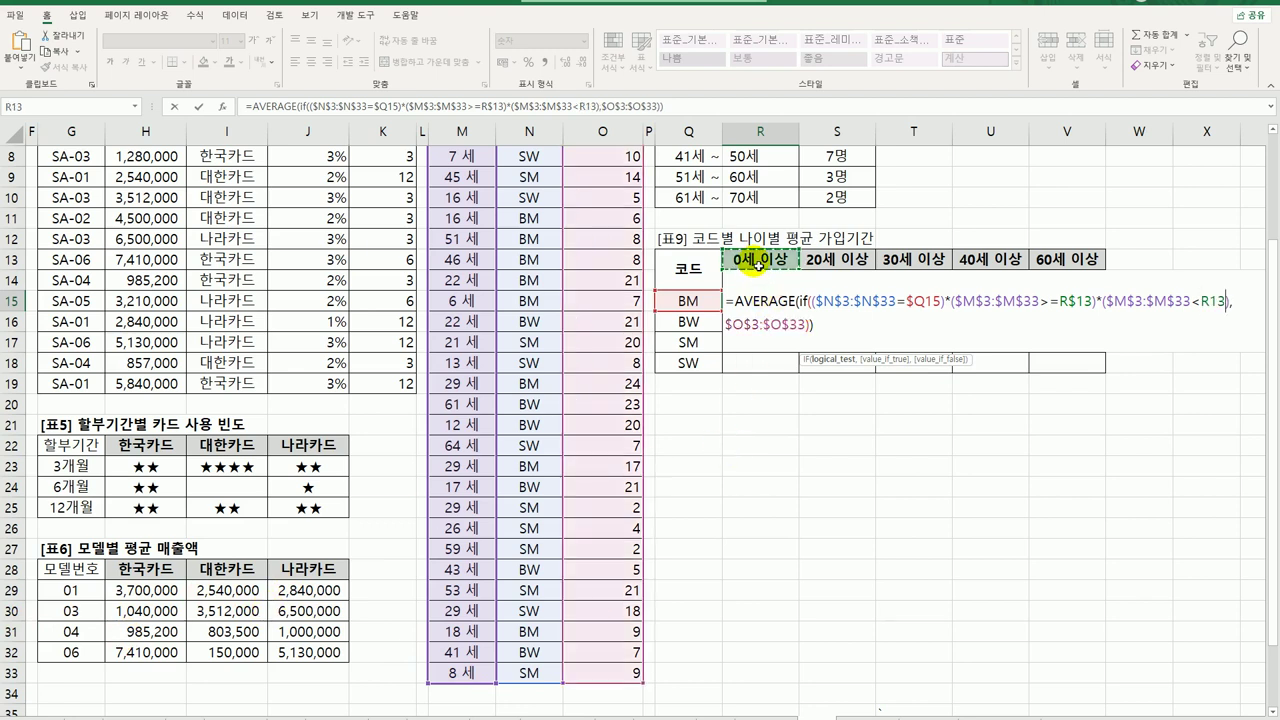
left_click(760, 281)
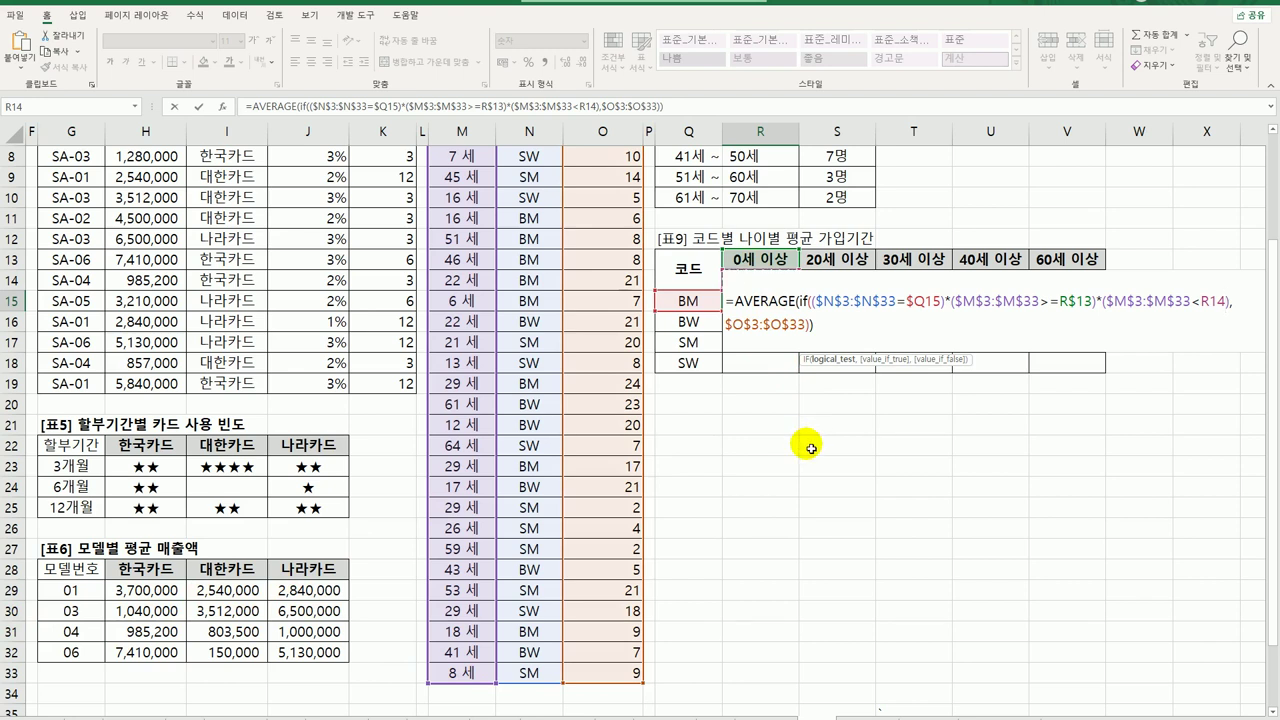
key("F4")
key("F4")
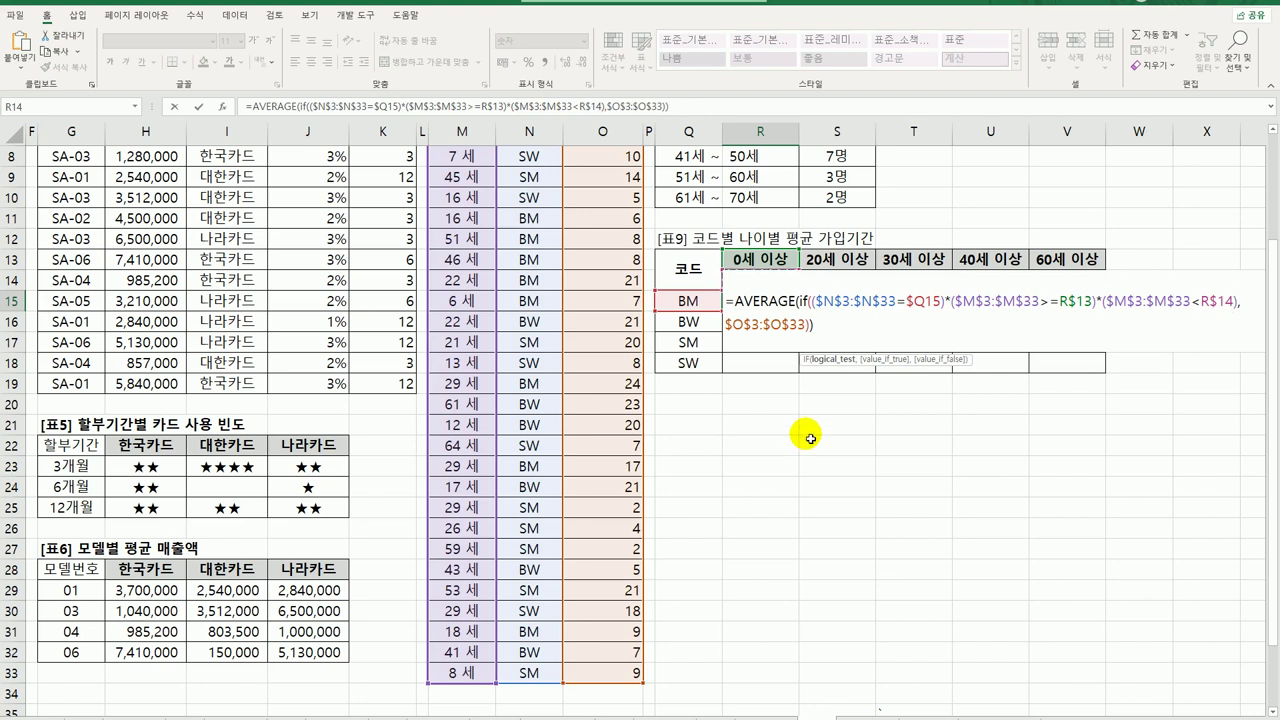
Enter the AVERAGE formula in R15 as an array formula and copy it to the rest of R15:V18 in [표9].
key("ctrl+shift+Return")
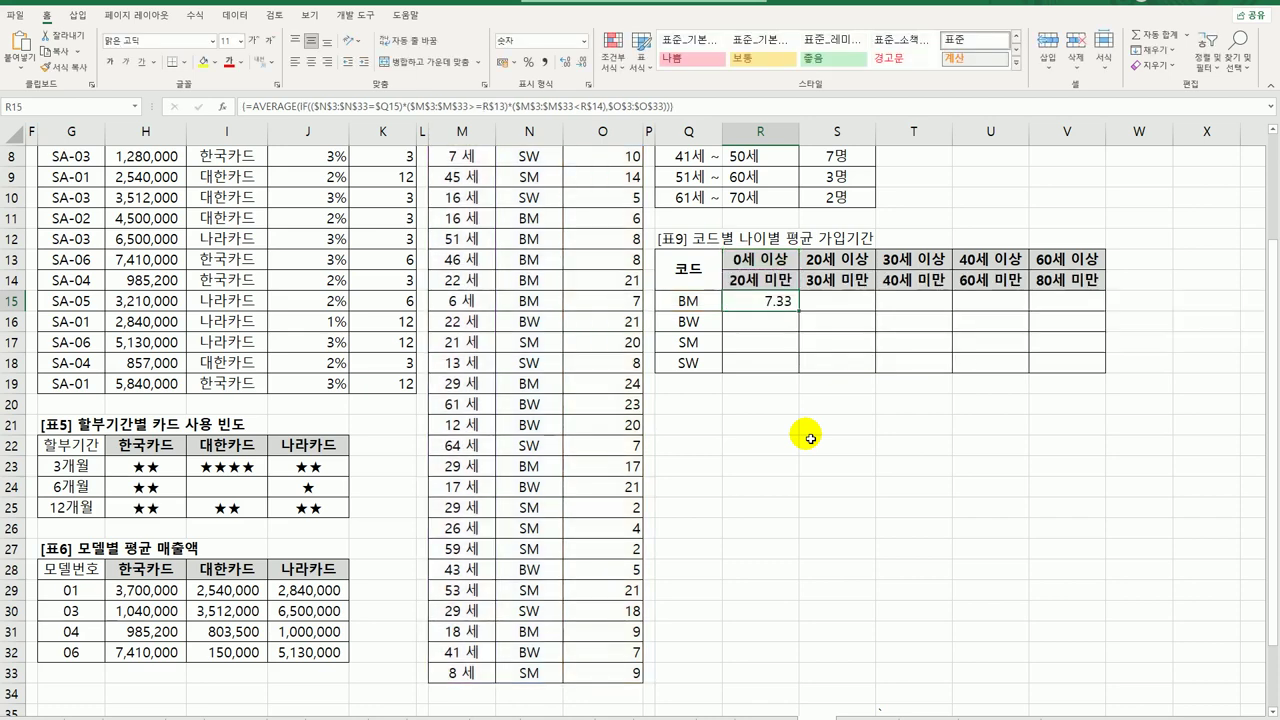
left_click_drag(803, 314, 805, 370)
left_click_drag(804, 377, 1088, 393)
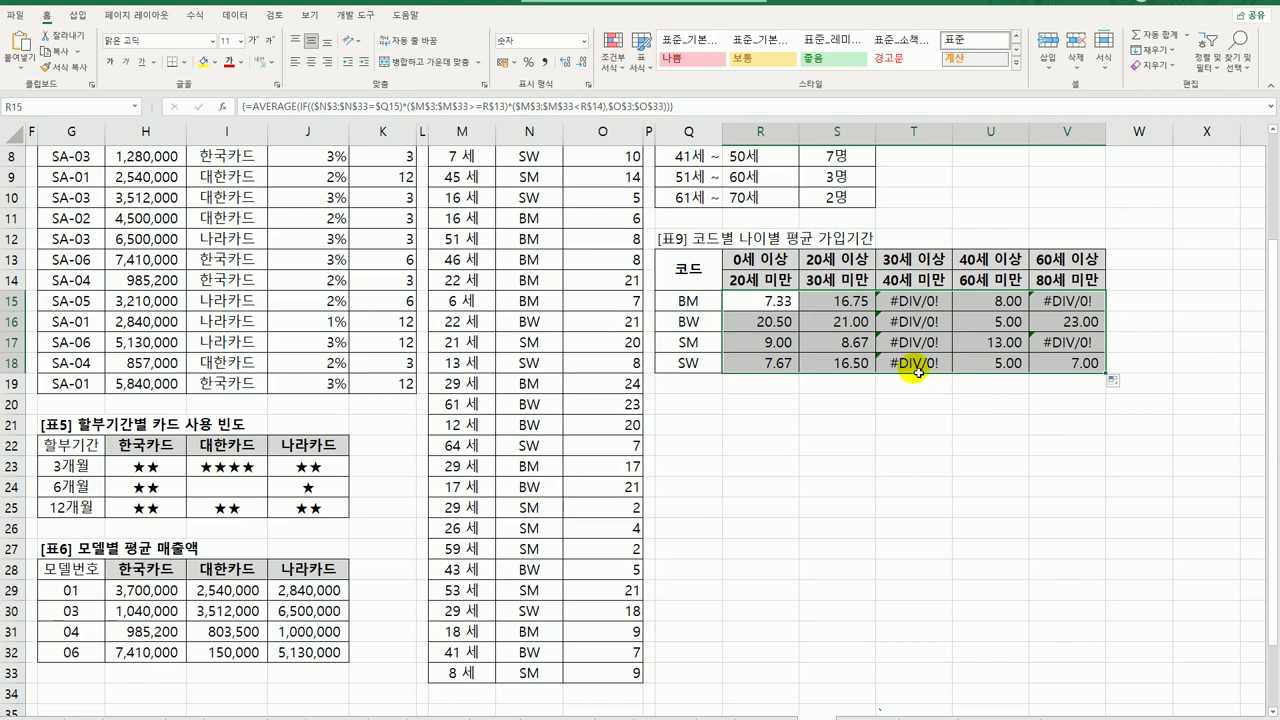
Wrap the AVERAGE formula in R15 in IFERROR, with an empty string "" as the value if error.
left_click(773, 303)
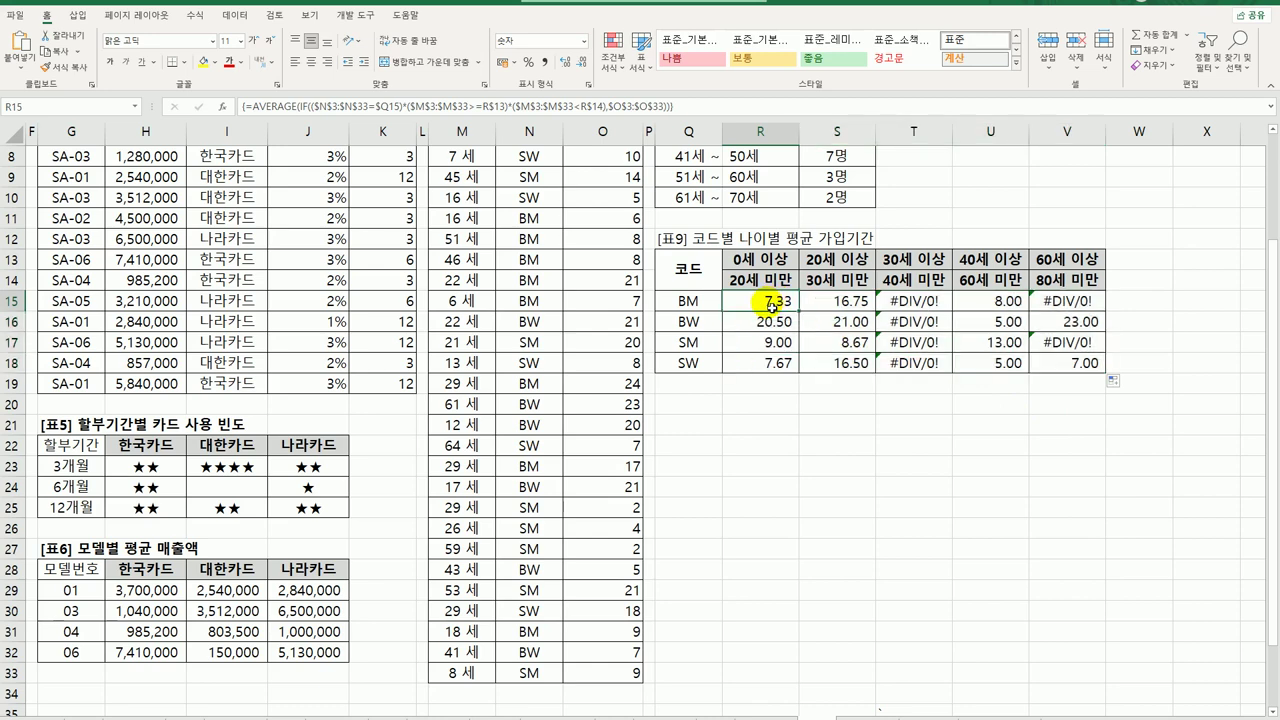
double_click(773, 303)
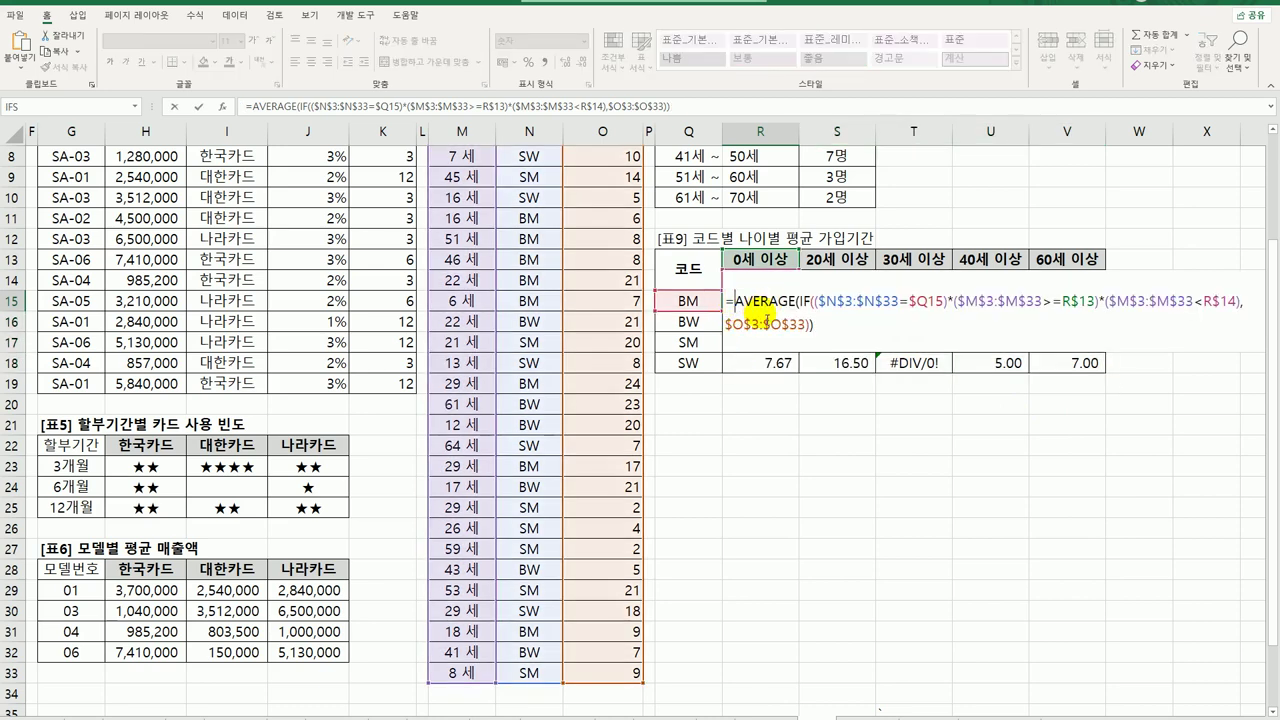
type("if")
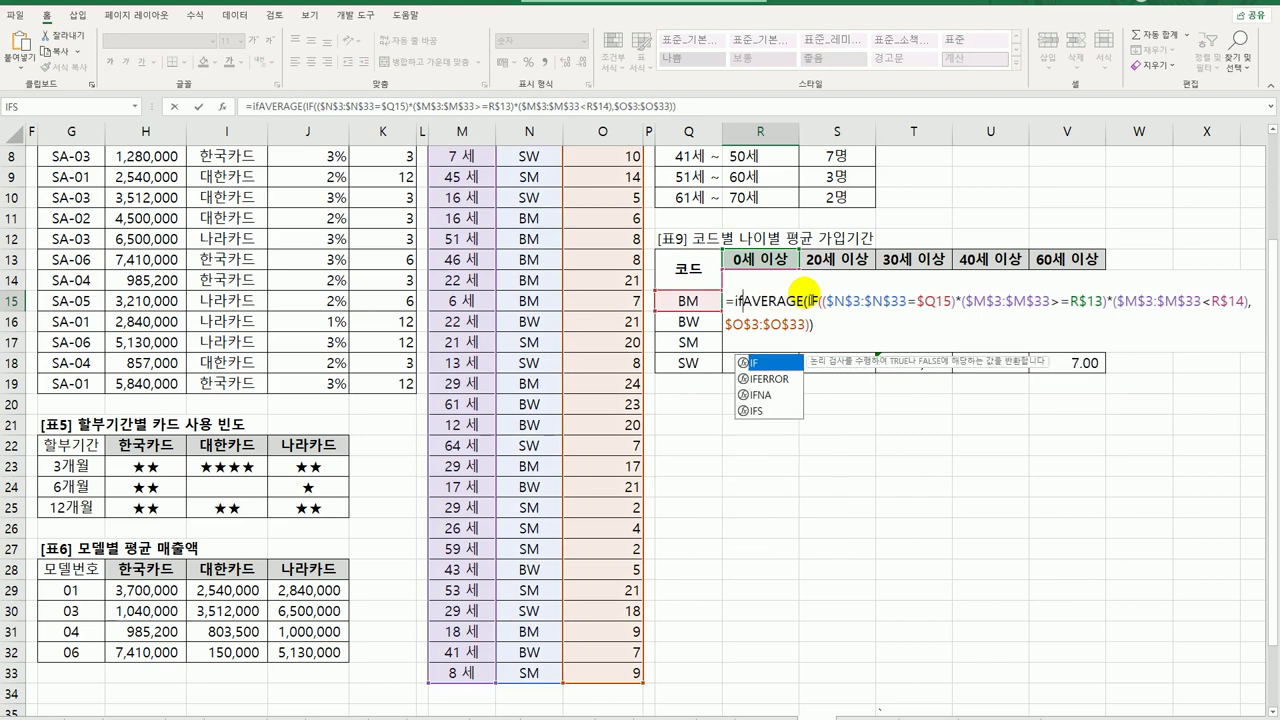
type("e")
key("Tab")
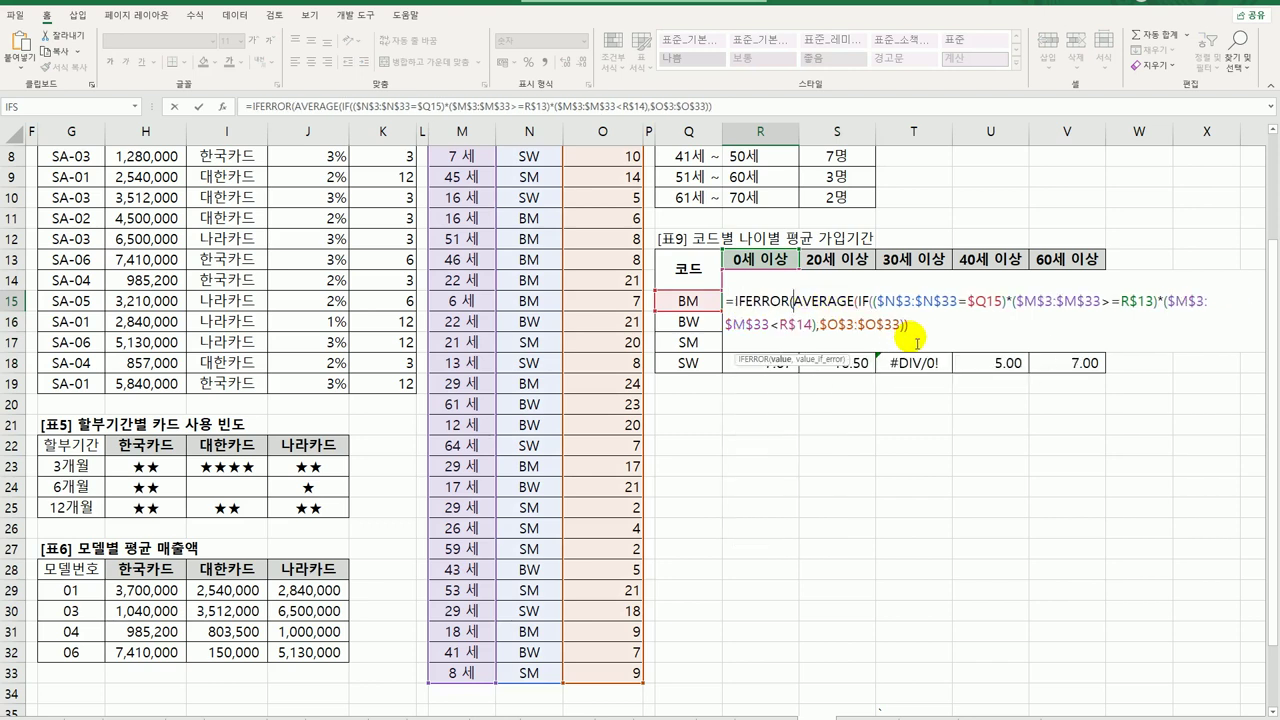
left_click(912, 325)
type(",\"")
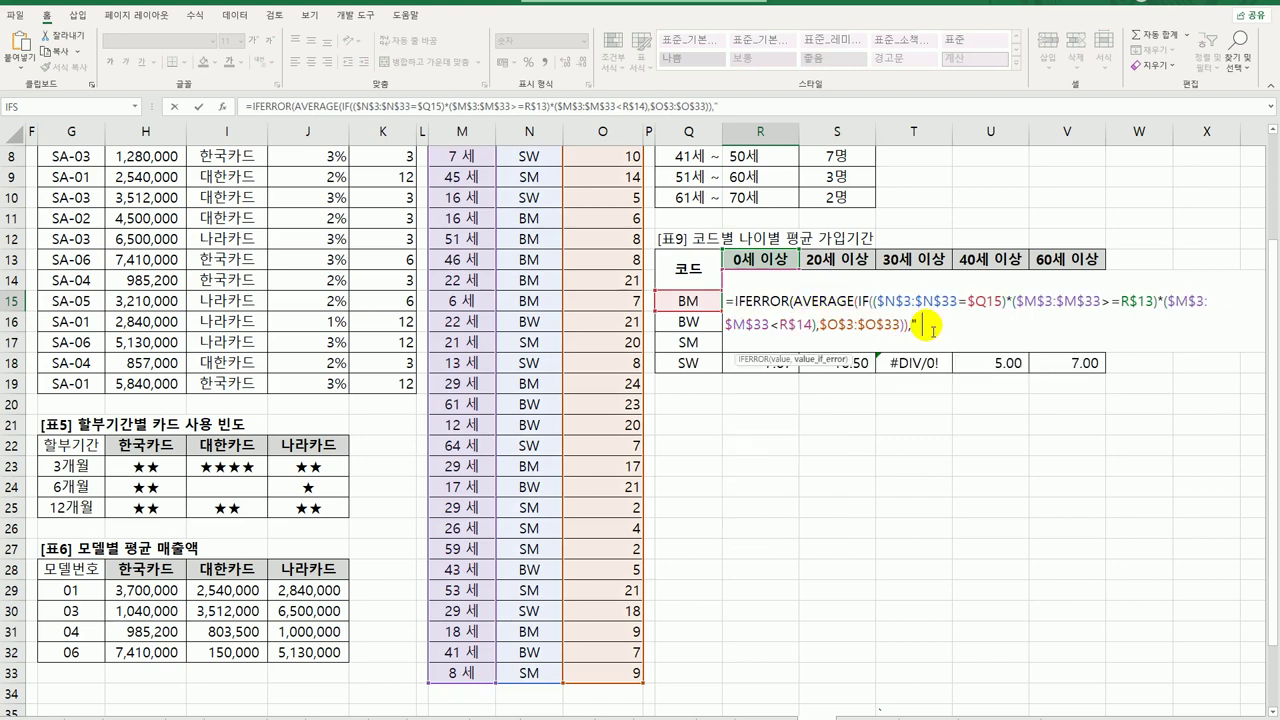
type("\")")
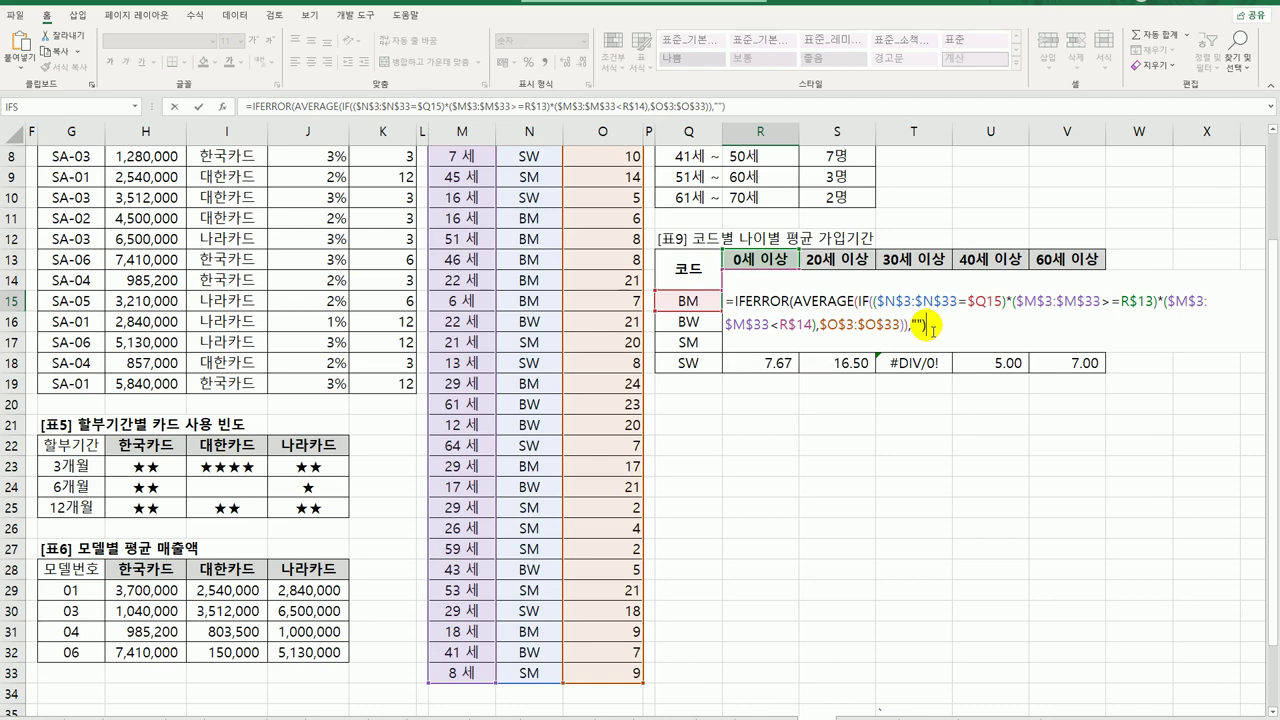
Enter the IFERROR version in R15 as an array formula and refill R15:V18 with it.
key("ctrl+shift+Return")
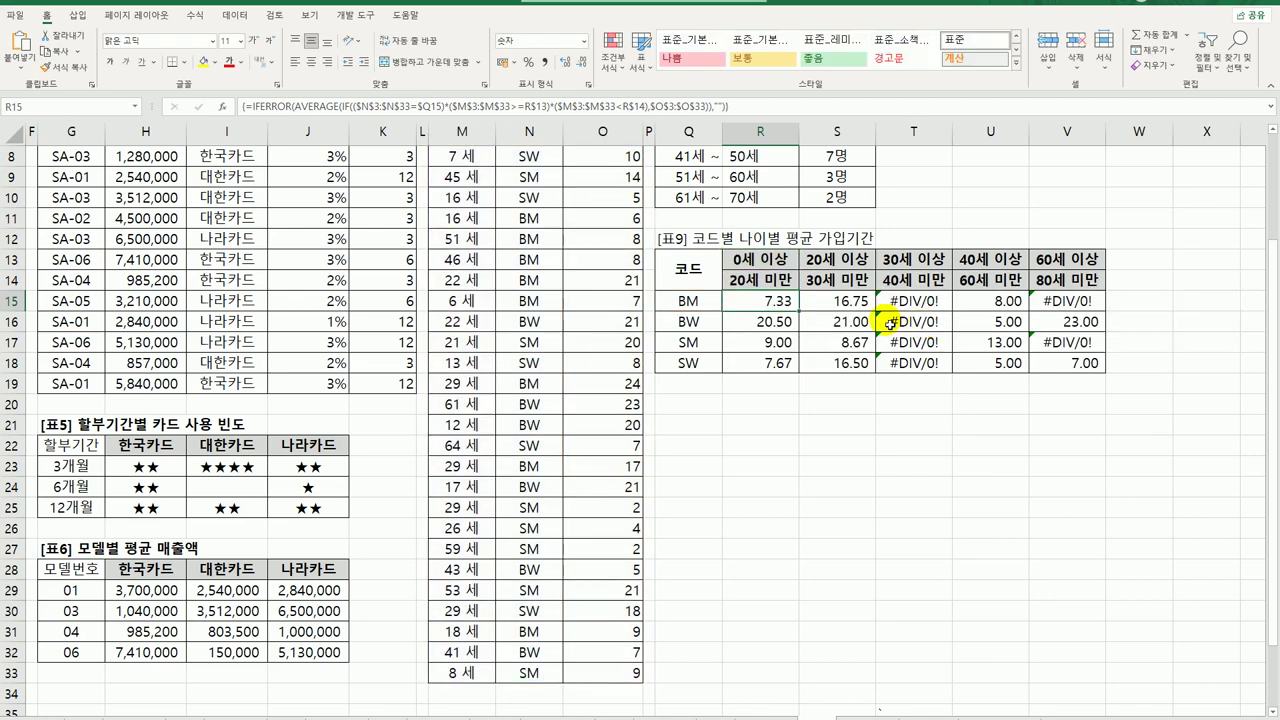
mouse_move(796, 308)
left_mouse_down()
mouse_move(789, 366)
mouse_move(806, 378)
mouse_move(1083, 368)
left_mouse_up()
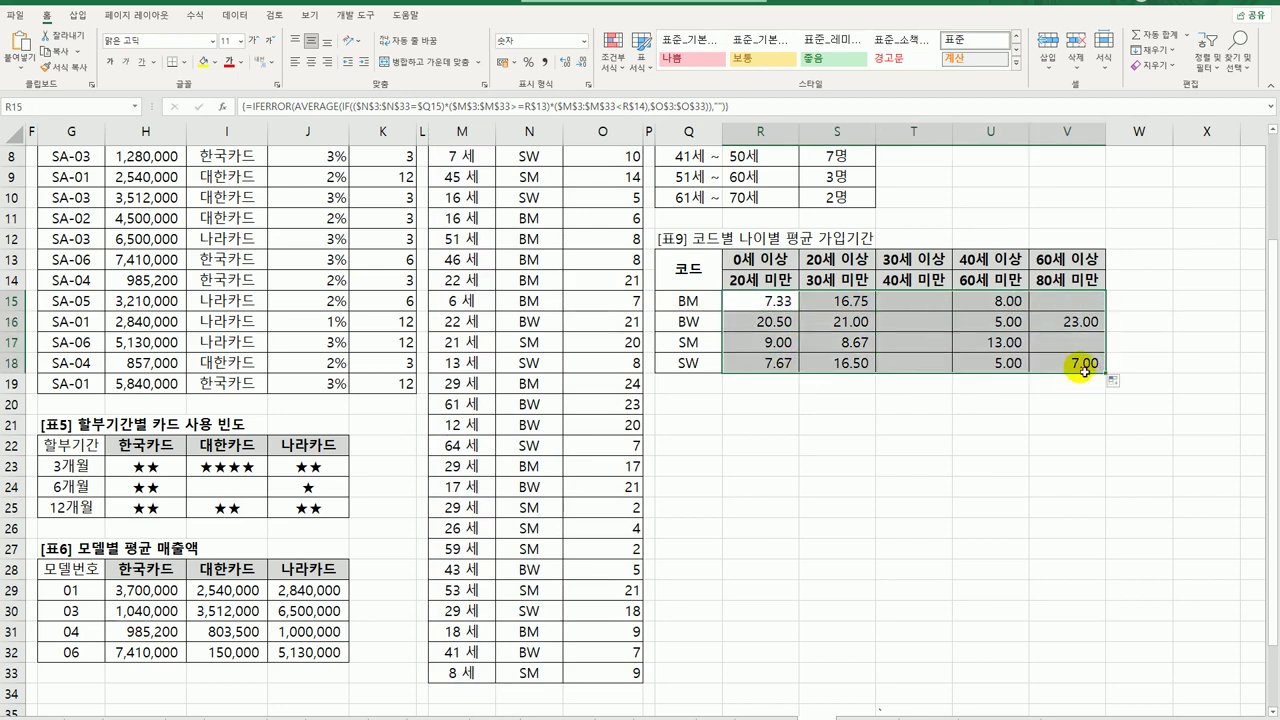
left_click(1086, 364)
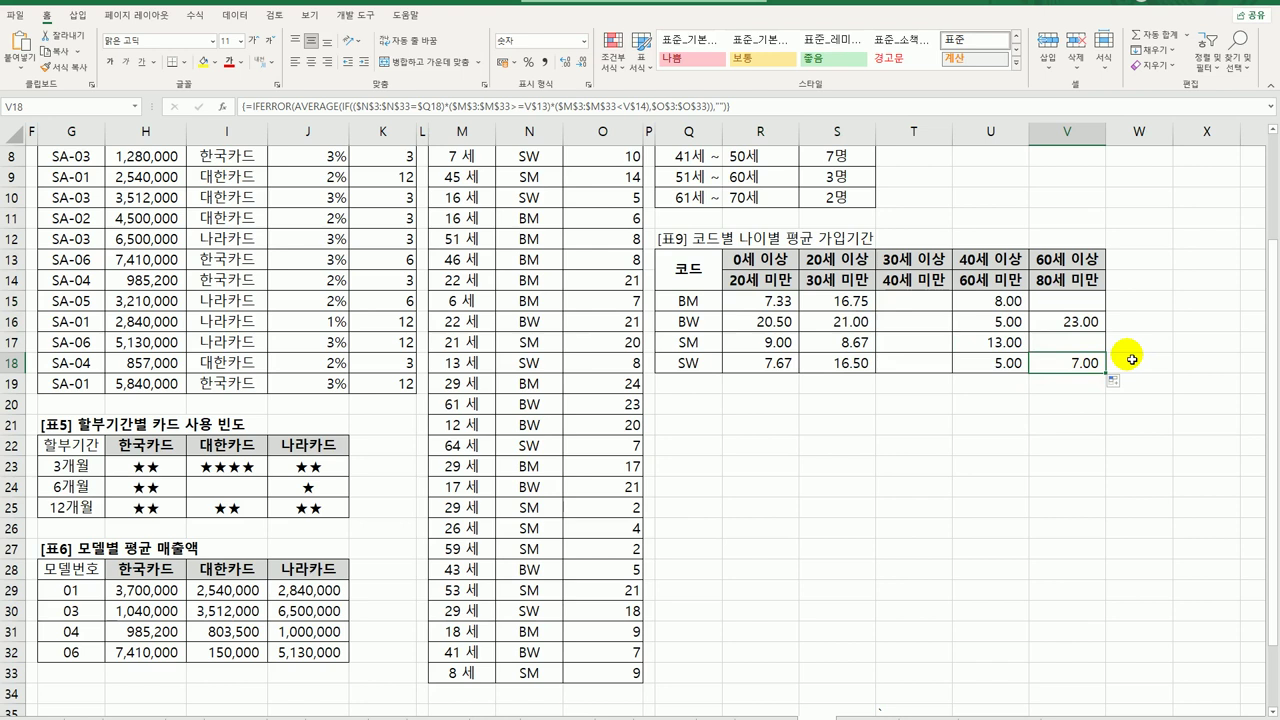